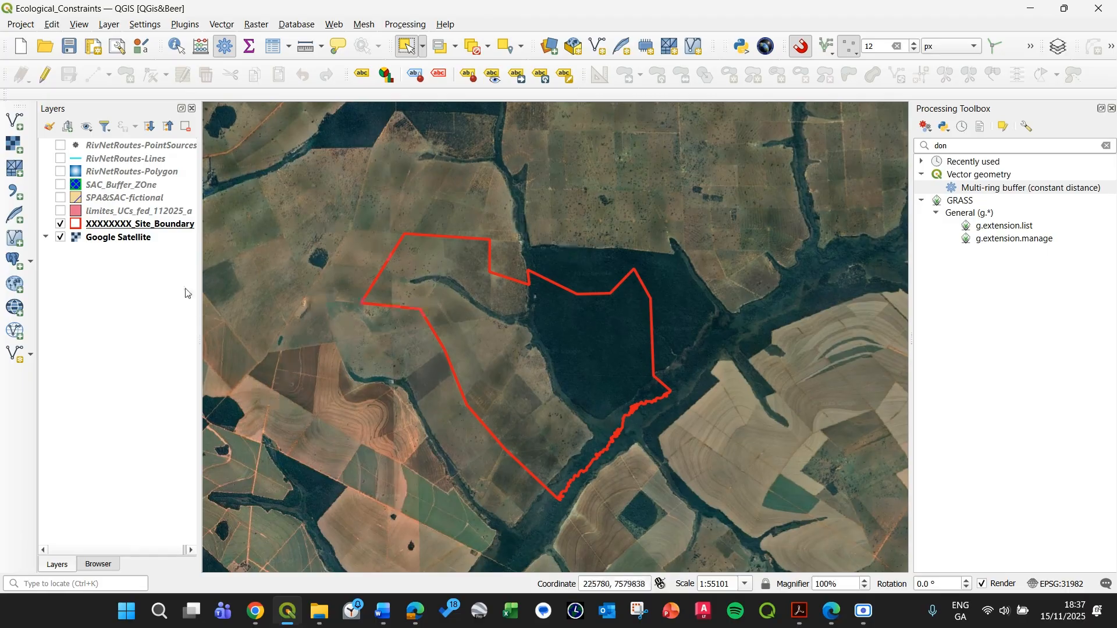
mouse_move(200, 316)
mouse_down()
mouse_move(218, 318)
mouse_move(207, 320)
mouse_up()
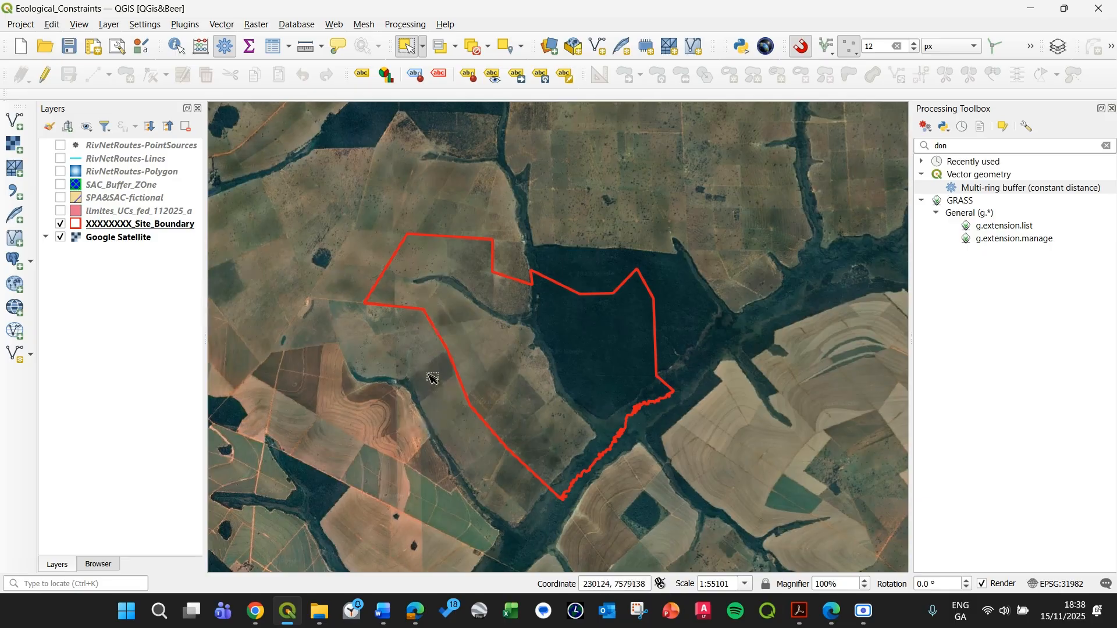
drag(429, 386, 430, 360)
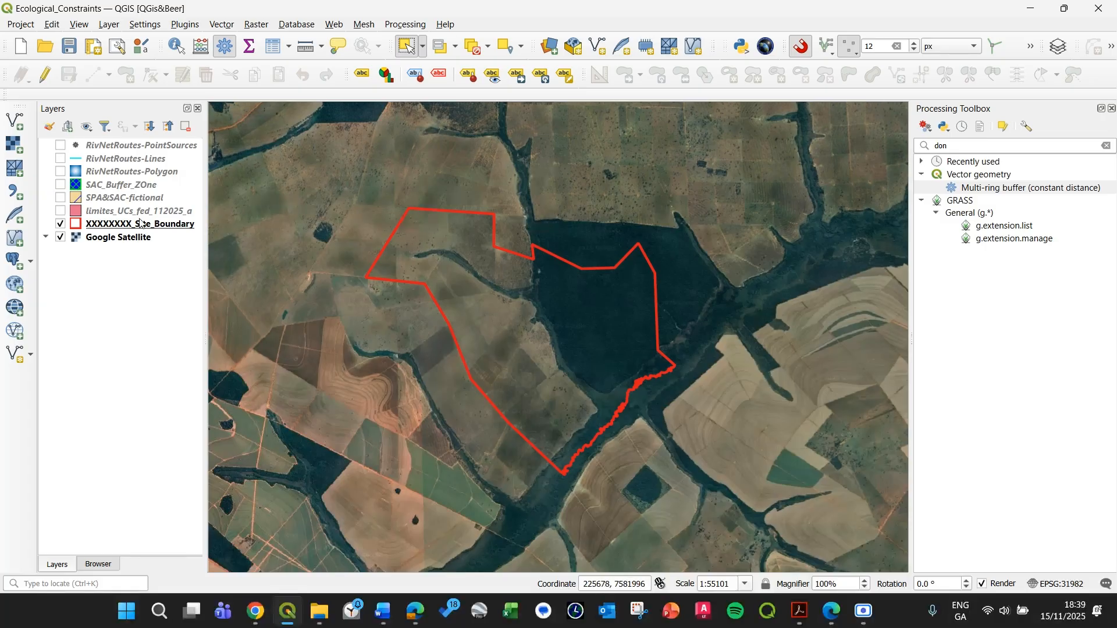
drag(503, 246, 506, 309)
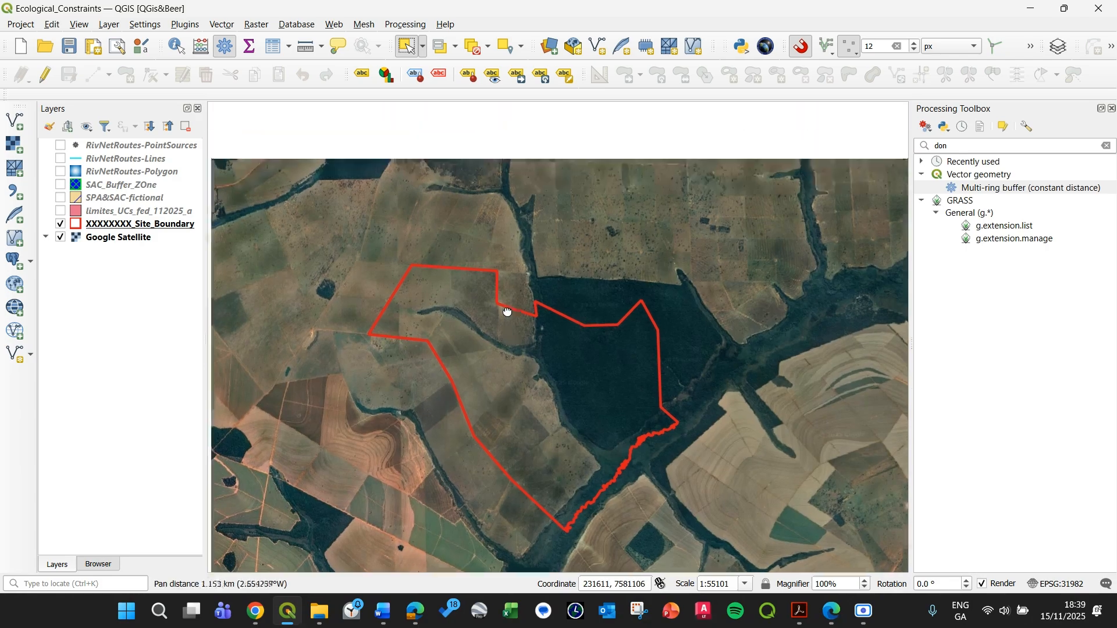
drag(469, 250, 495, 270)
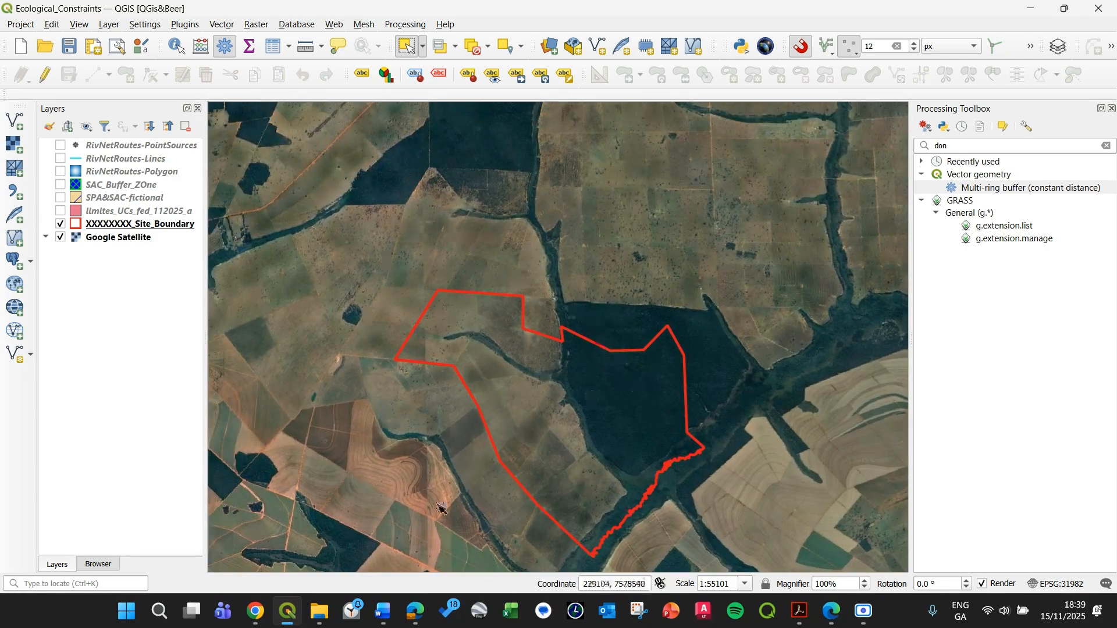
drag(626, 439, 656, 384)
drag(477, 292, 414, 333)
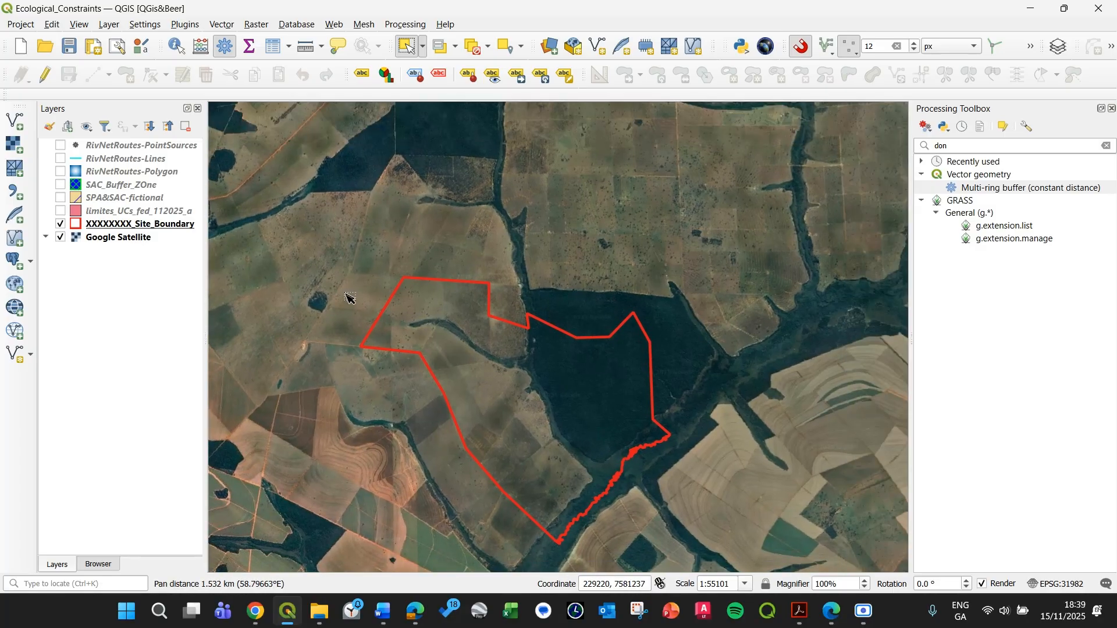
Step: Show the RivNetRoutes-Lines, RivNetRoutes-Polygon and SAC_Buffer_ZOne layers and view them against the site boundary
click(60, 159)
click(60, 172)
click(60, 184)
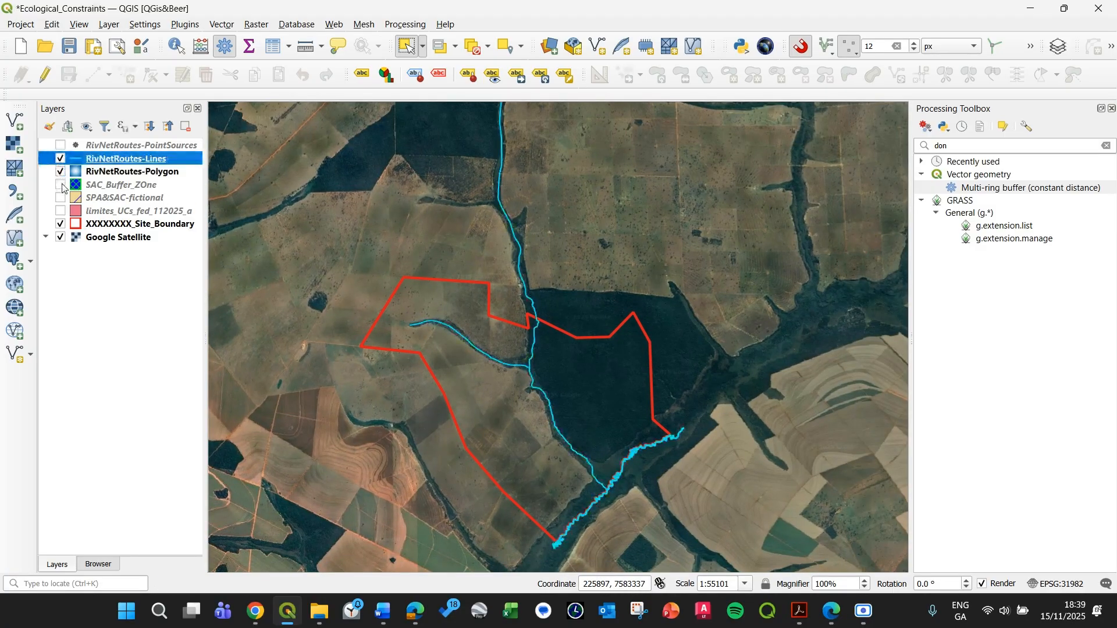
mouse_move(395, 250)
mouse_down()
mouse_move(406, 203)
mouse_move(483, 251)
mouse_move(491, 271)
mouse_up()
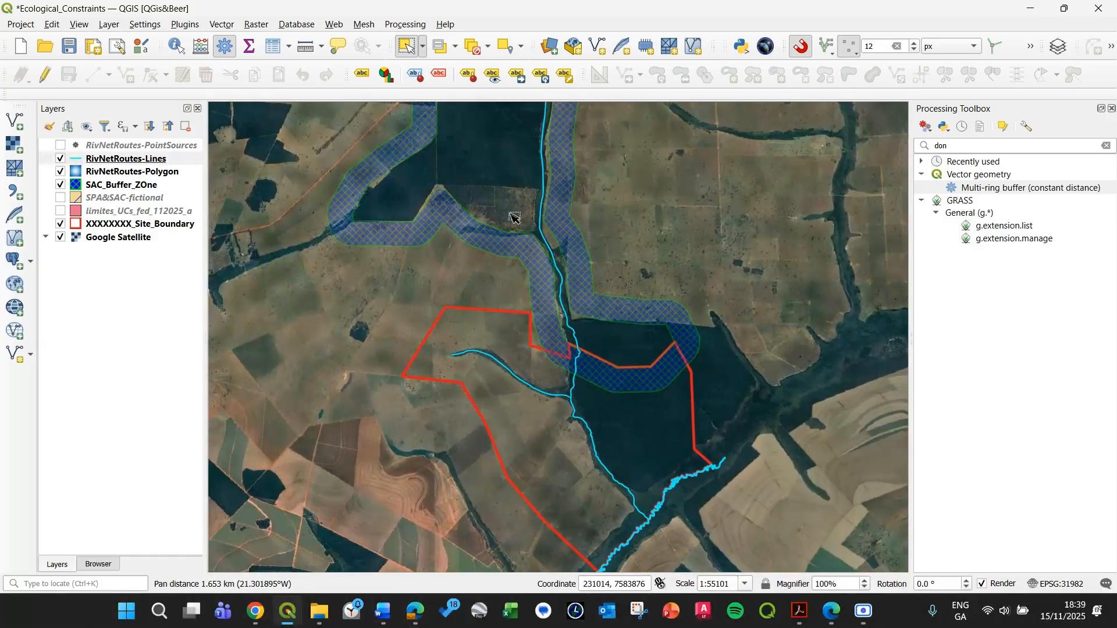
drag(514, 217, 523, 362)
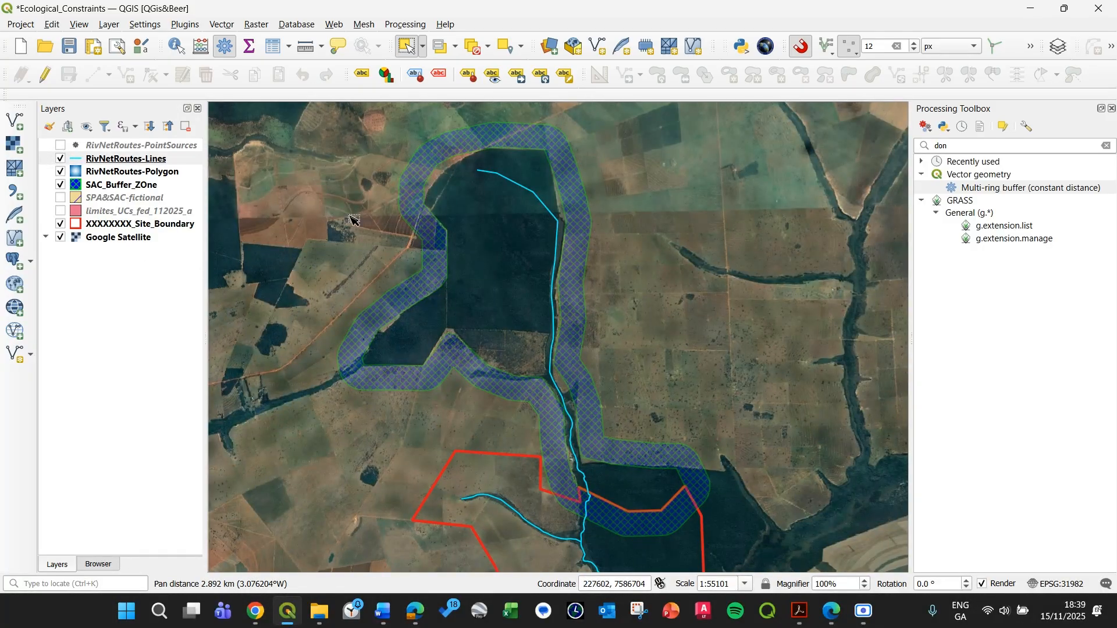
Step: Show the SPA&SAC-fictional and RivNetRoutes-PointSources layers and examine the map where they meet the site boundary
click(60, 198)
drag(554, 348, 502, 182)
drag(612, 385, 645, 357)
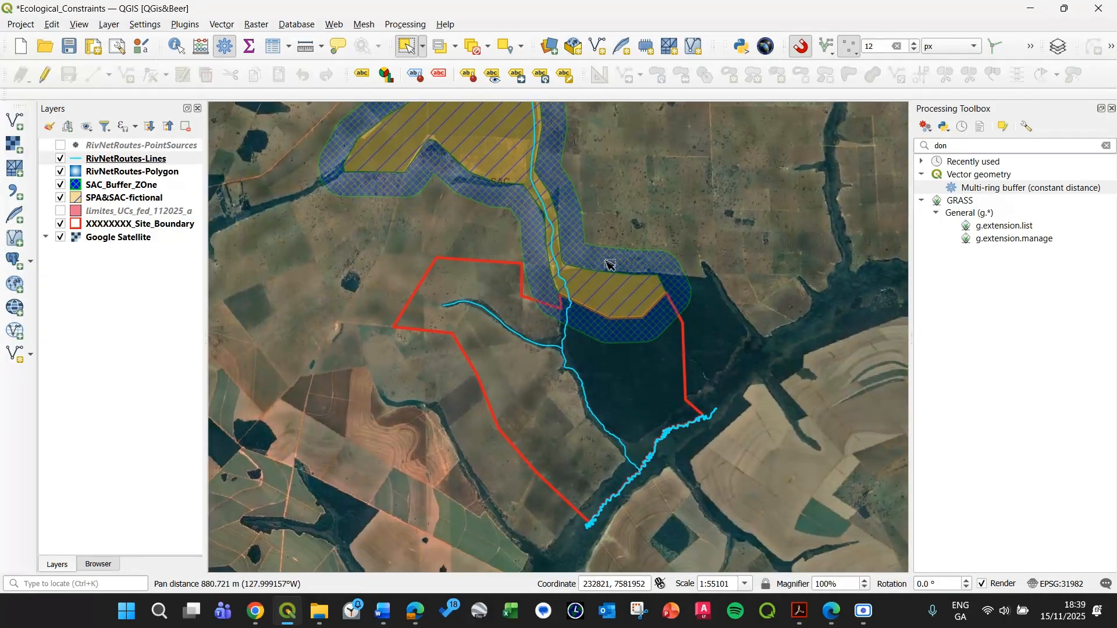
drag(527, 256, 566, 321)
drag(408, 223, 382, 340)
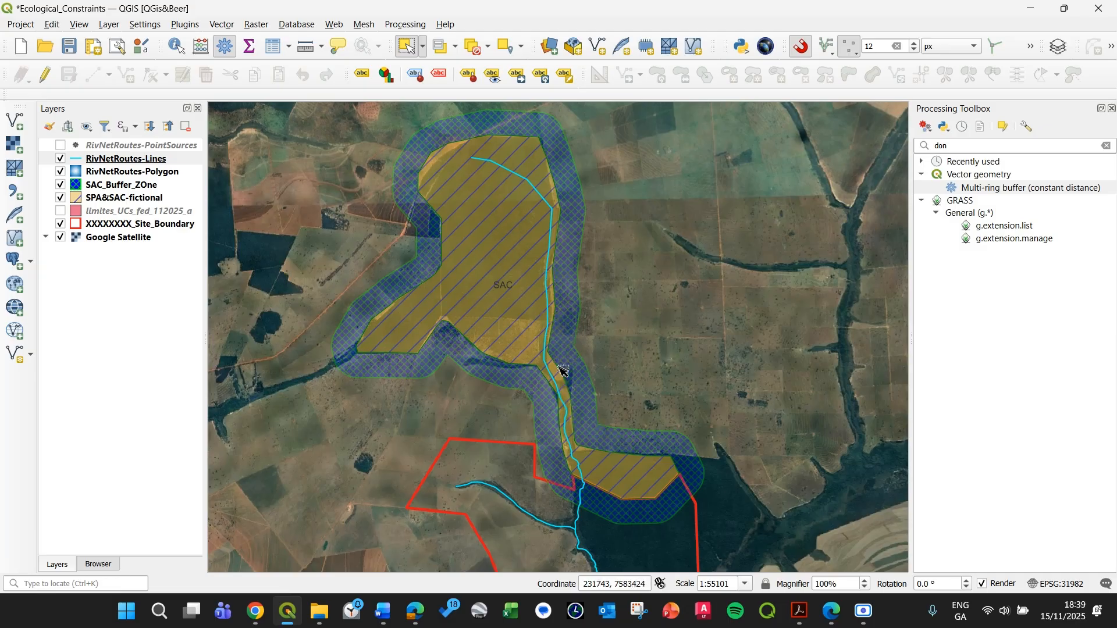
drag(698, 384, 663, 297)
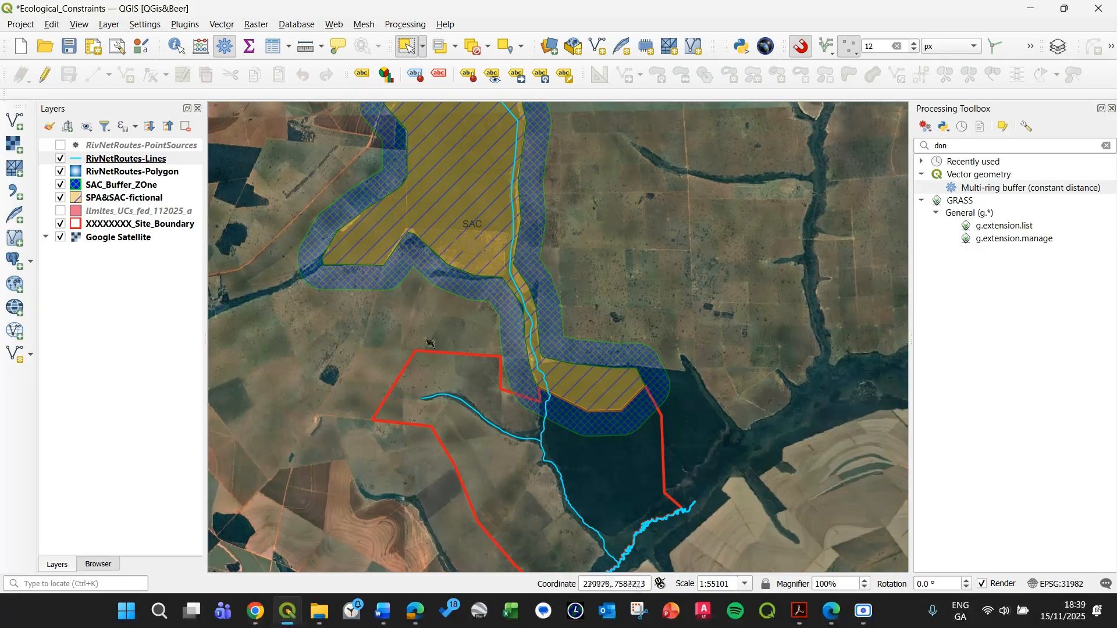
click(60, 145)
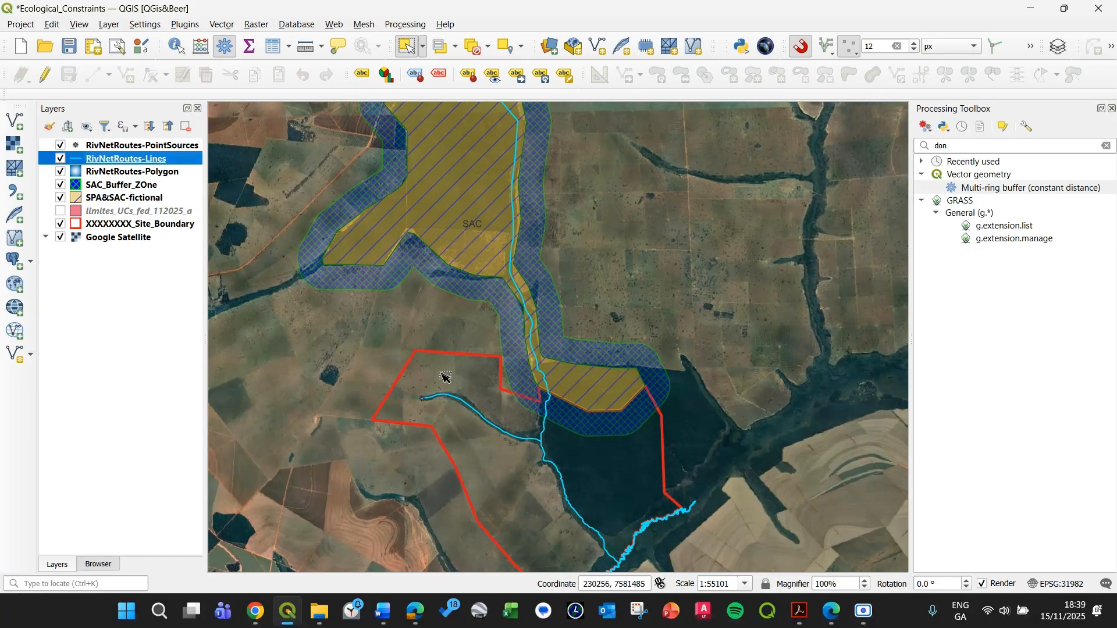
drag(440, 349, 442, 271)
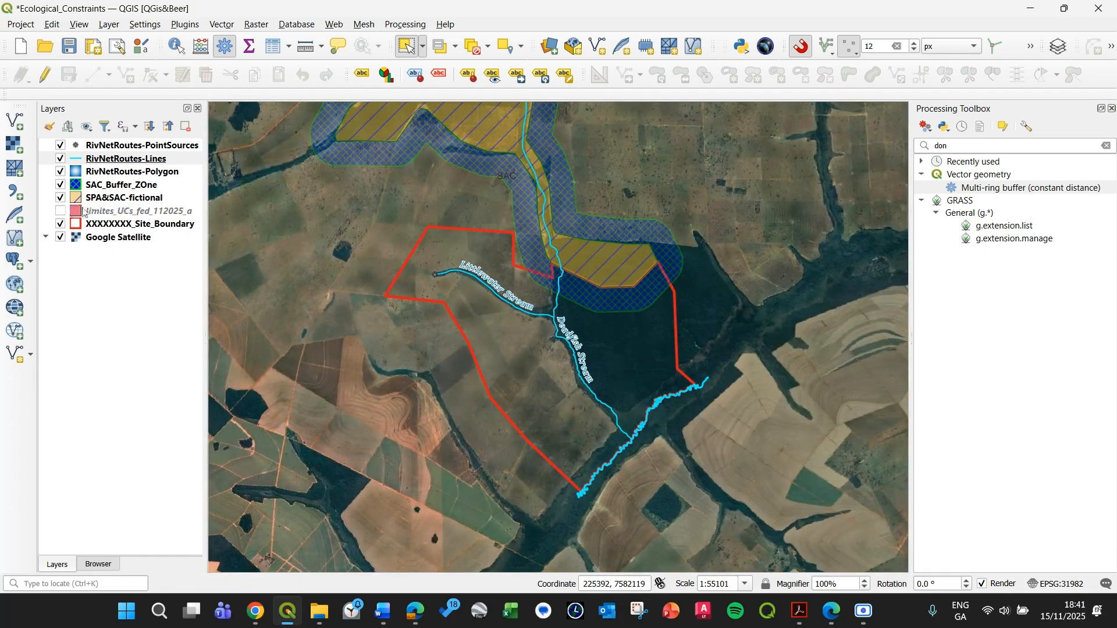
Step: Hide the SPA&SAC-fictional, SAC_Buffer_ZOne and all three RivNetRoutes layers, leaving the site boundary and satellite imagery visible
click(111, 226)
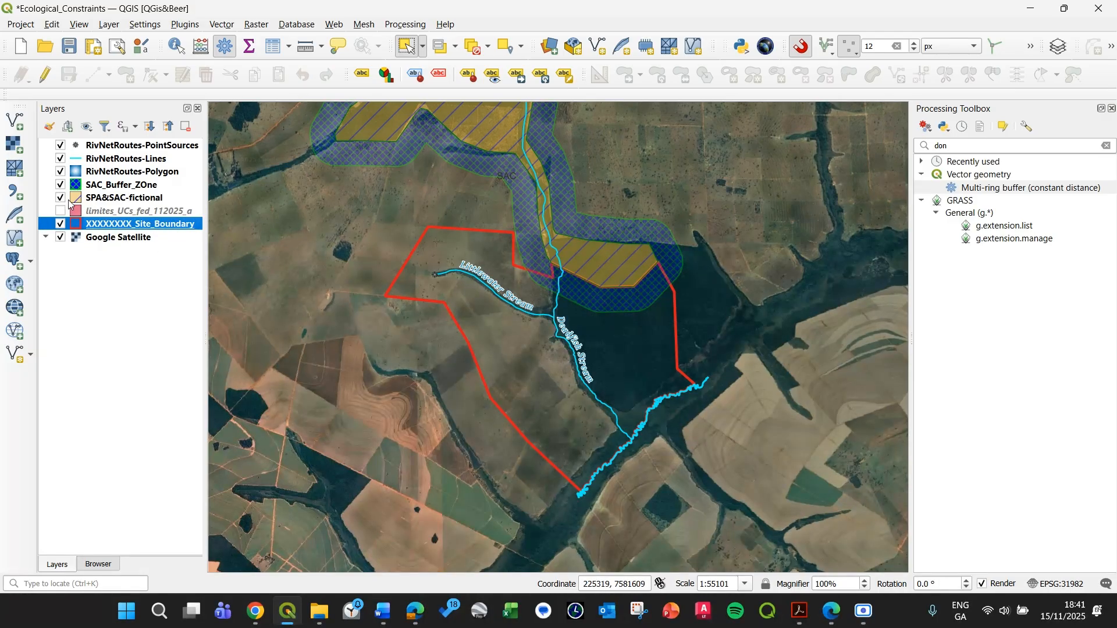
click(60, 197)
click(61, 184)
click(60, 171)
click(62, 158)
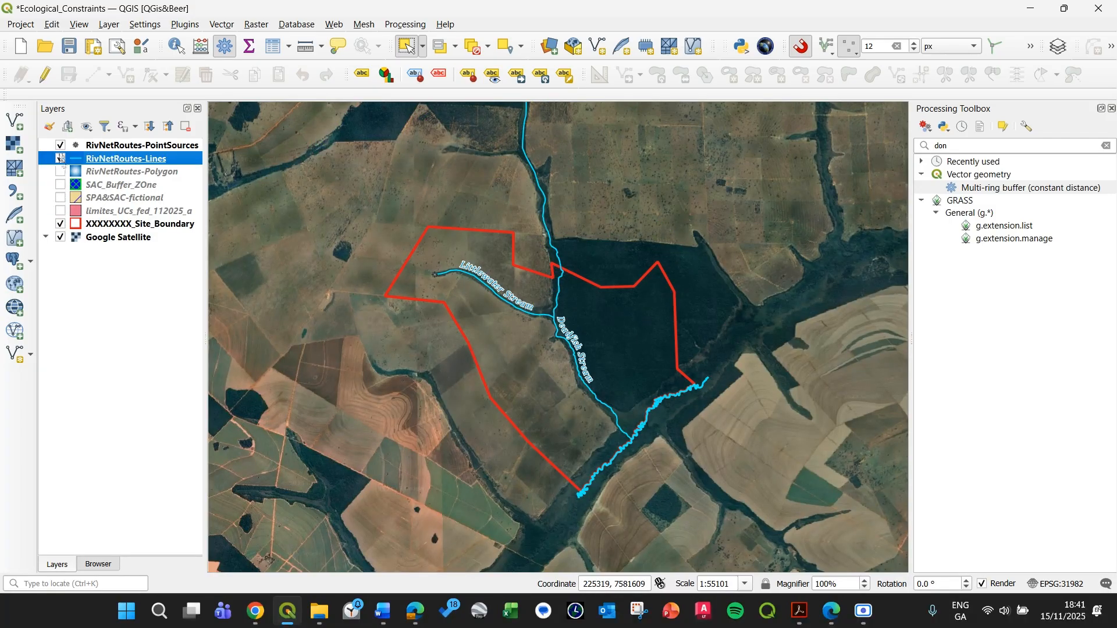
click(61, 145)
click(60, 158)
Step: Export the XXXXXXXX_Site_Boundary layer as an ESRI Shapefile named Site_Sentivities1 in the 06_Episode folder and add it to the map
click(93, 227)
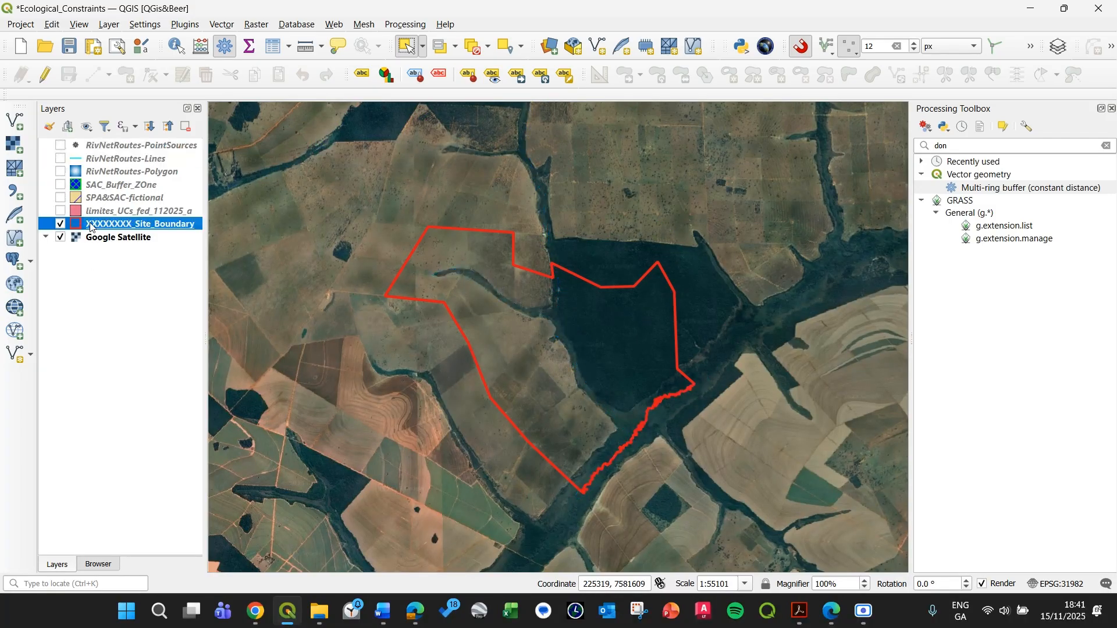
right_click(102, 228)
mouse_move(247, 537)
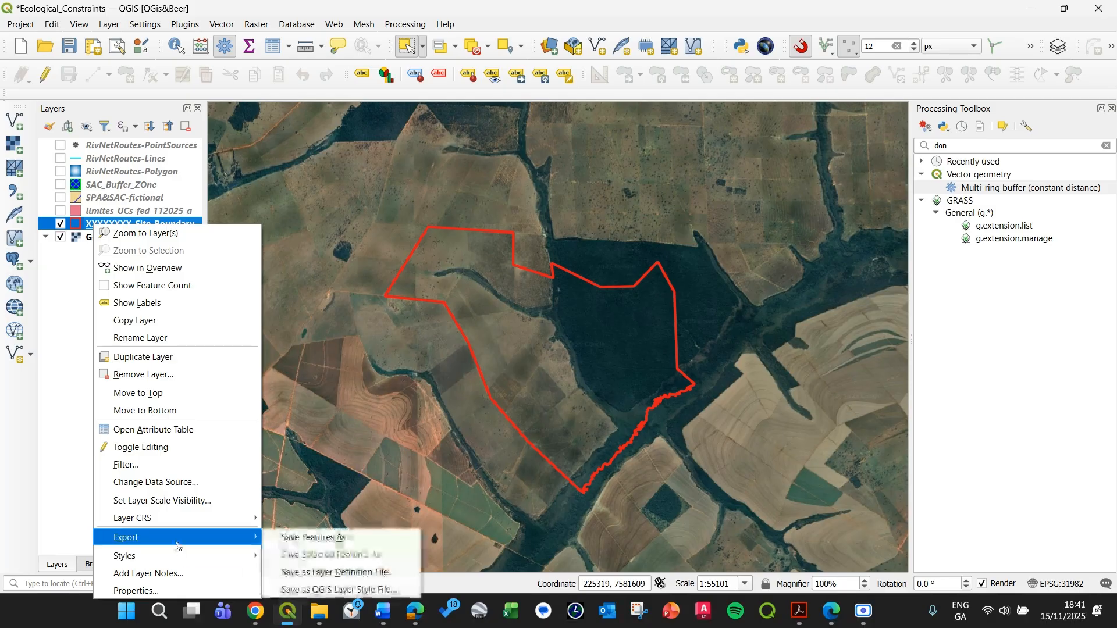
click(292, 540)
click(703, 99)
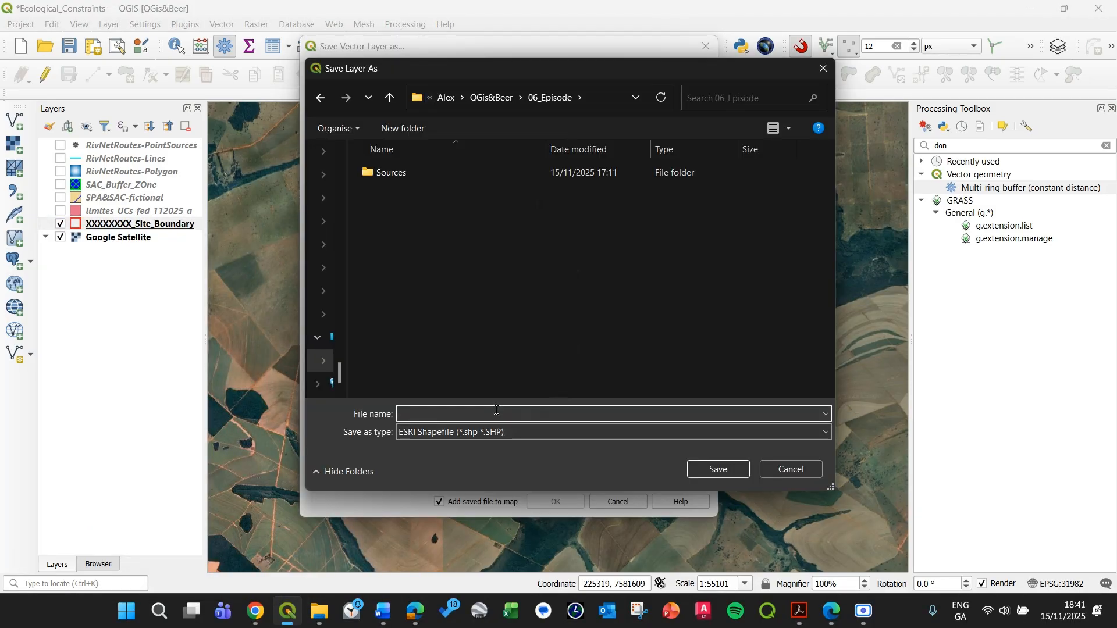
text(Ar)
key(BackSpace)
text(Site)
text(_Sensiti)
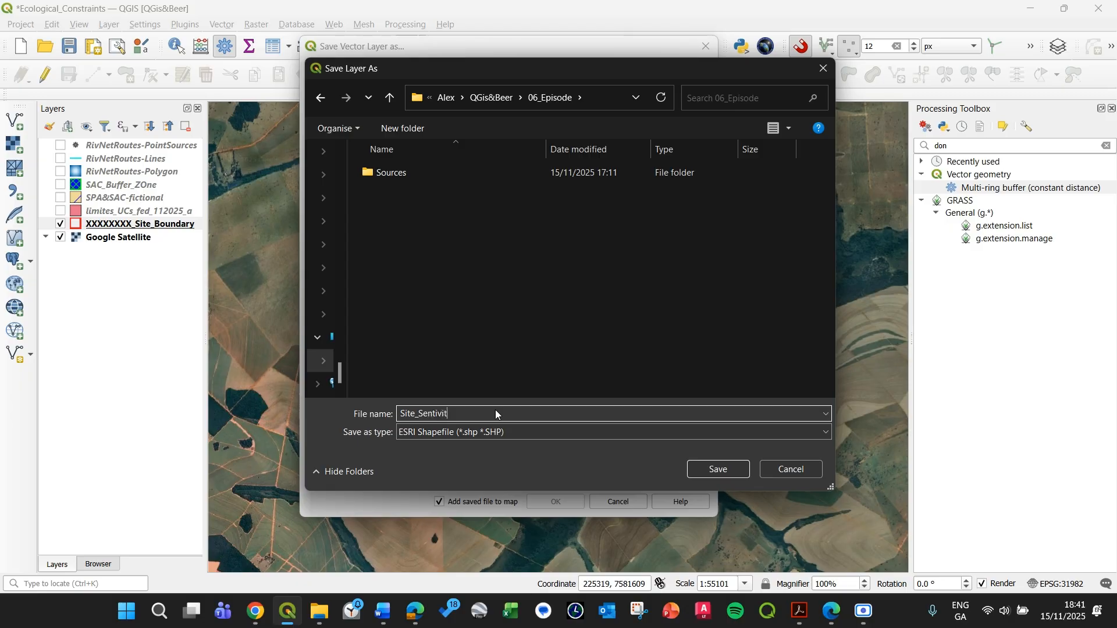
text(ties1)
key(Return)
key(Return)
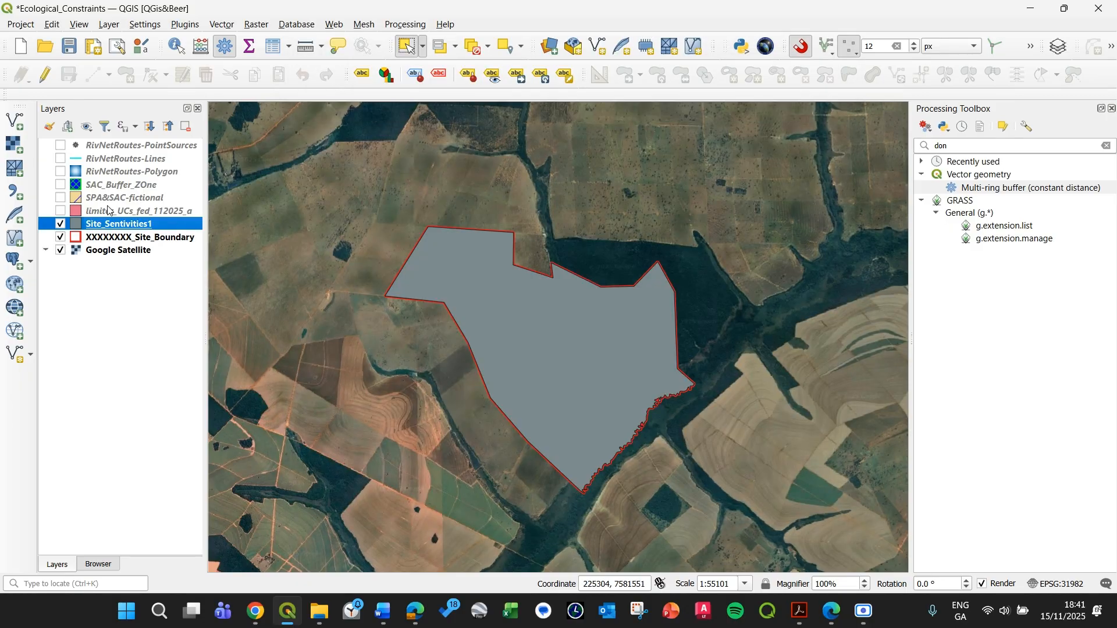
Step: Enable editing on the Site_Sentivities1 layer and change its symbol layer type to Outline: Simple Line
right_click(112, 226)
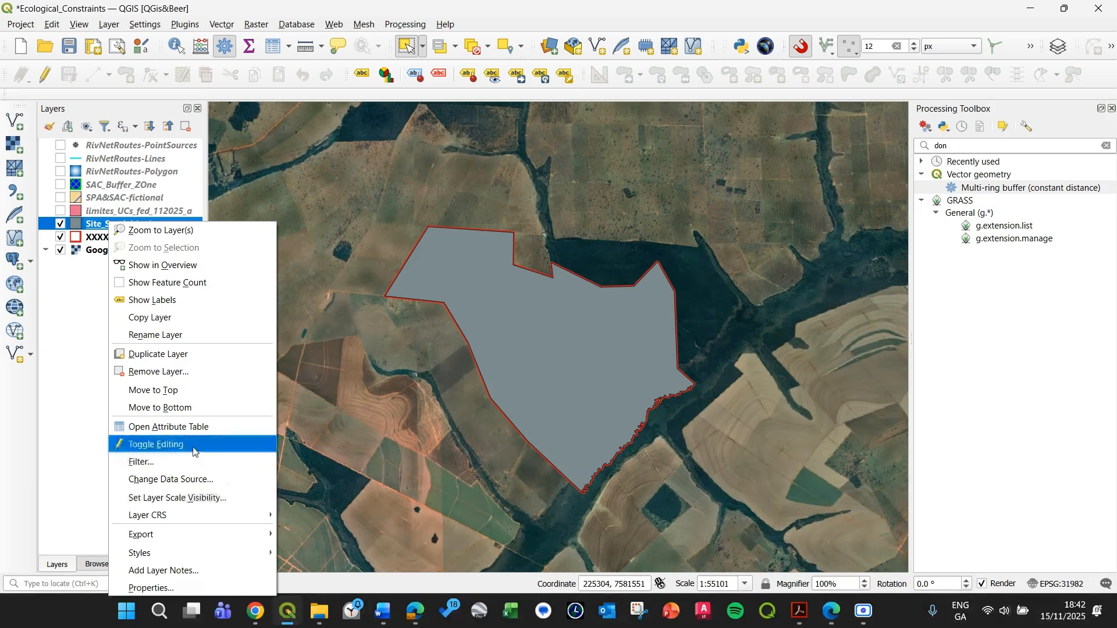
click(169, 445)
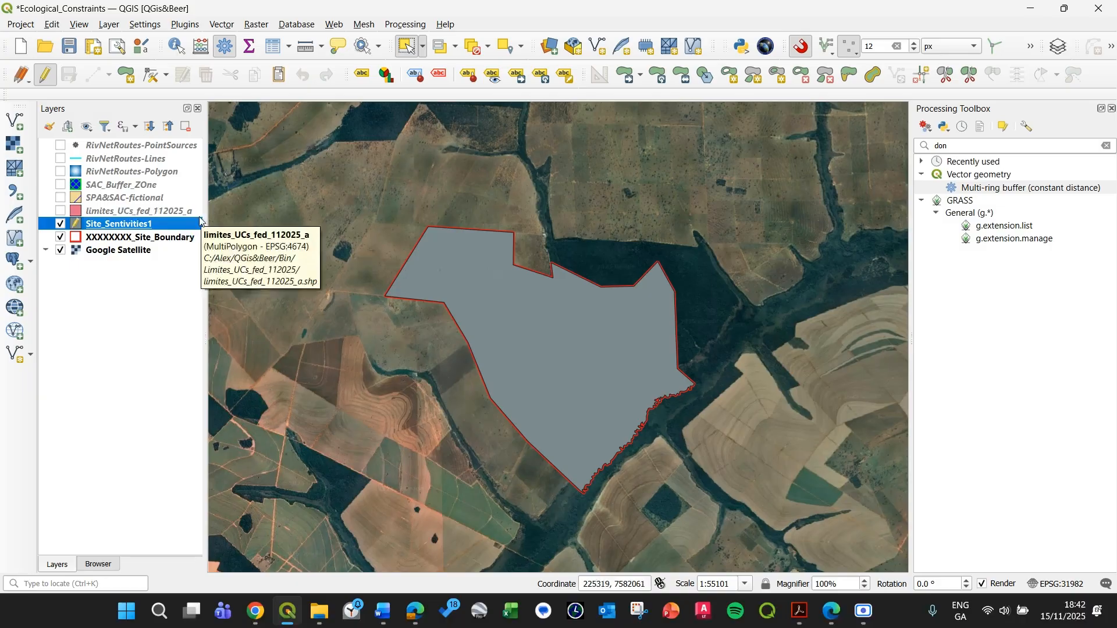
right_click(95, 225)
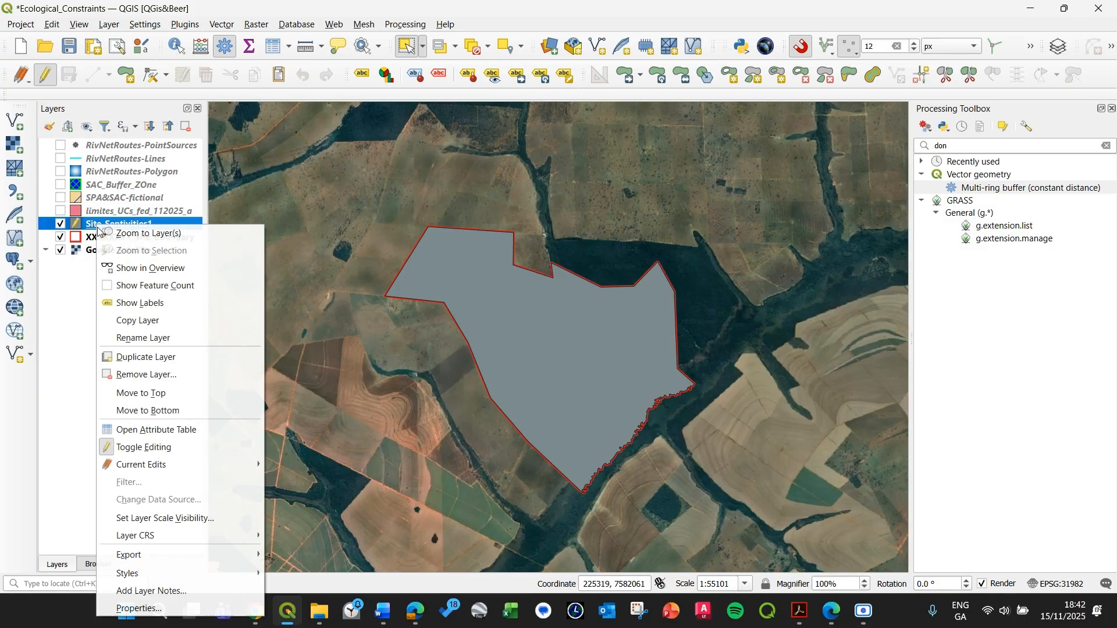
click(177, 611)
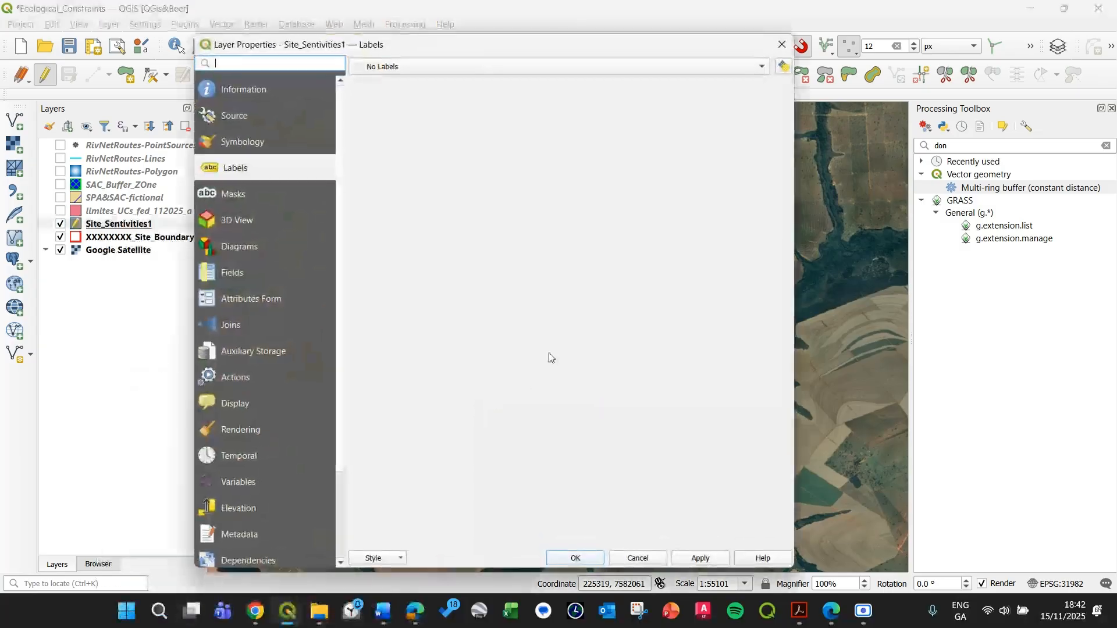
click(285, 141)
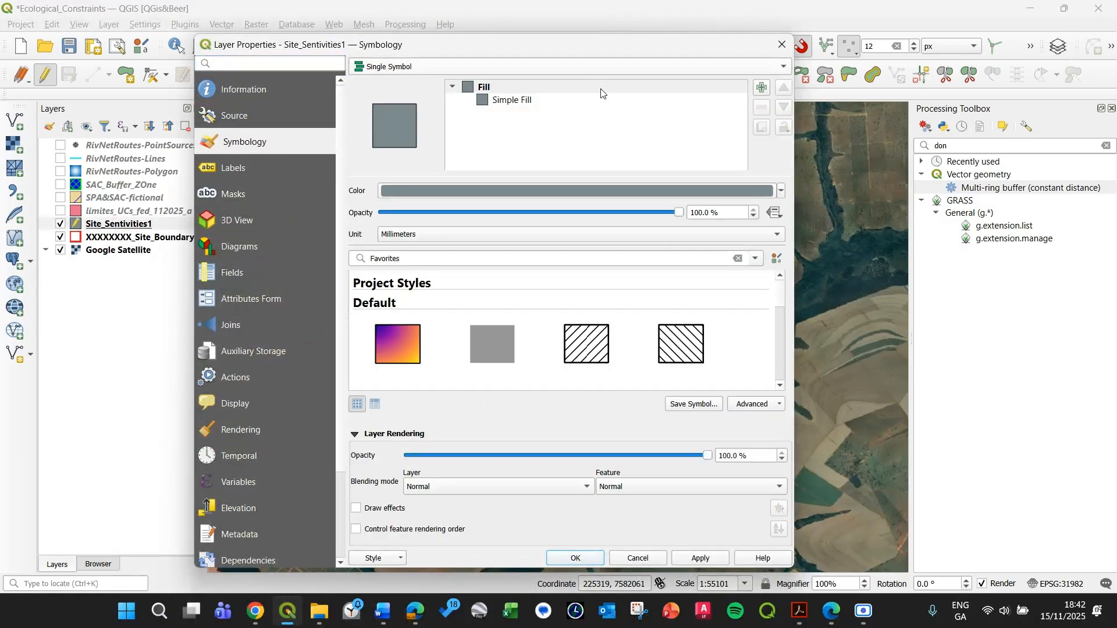
click(512, 100)
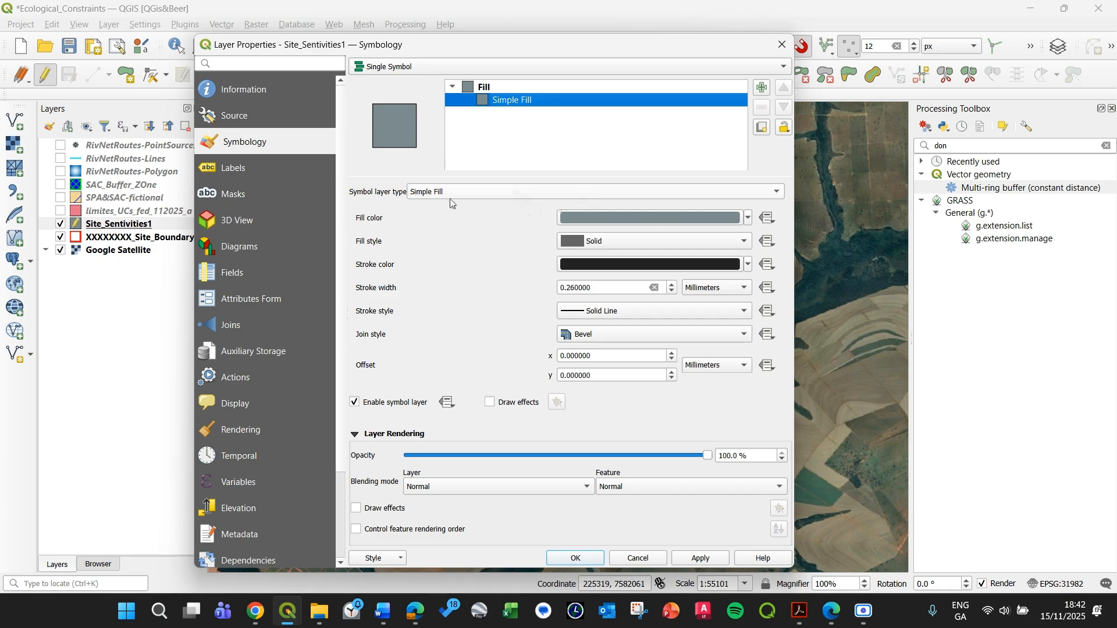
click(465, 195)
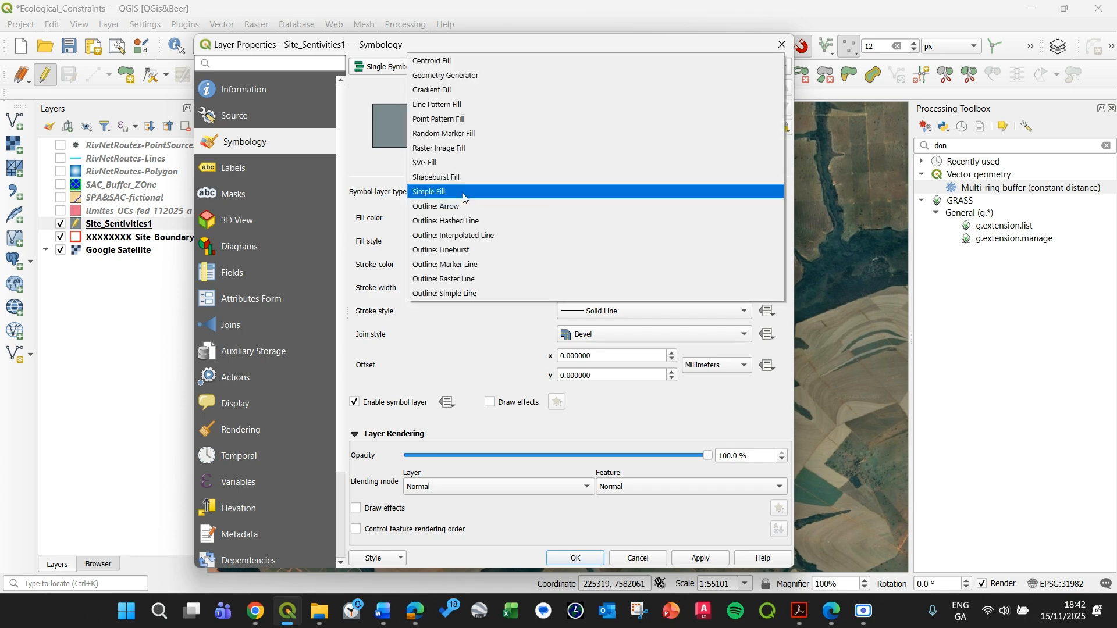
click(353, 214)
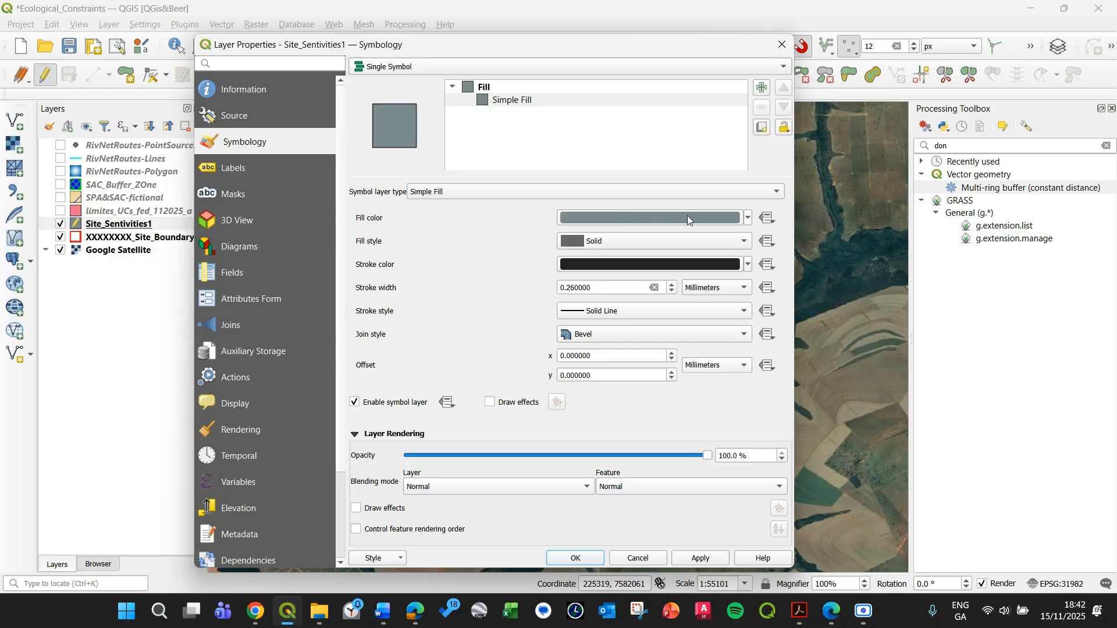
click(739, 192)
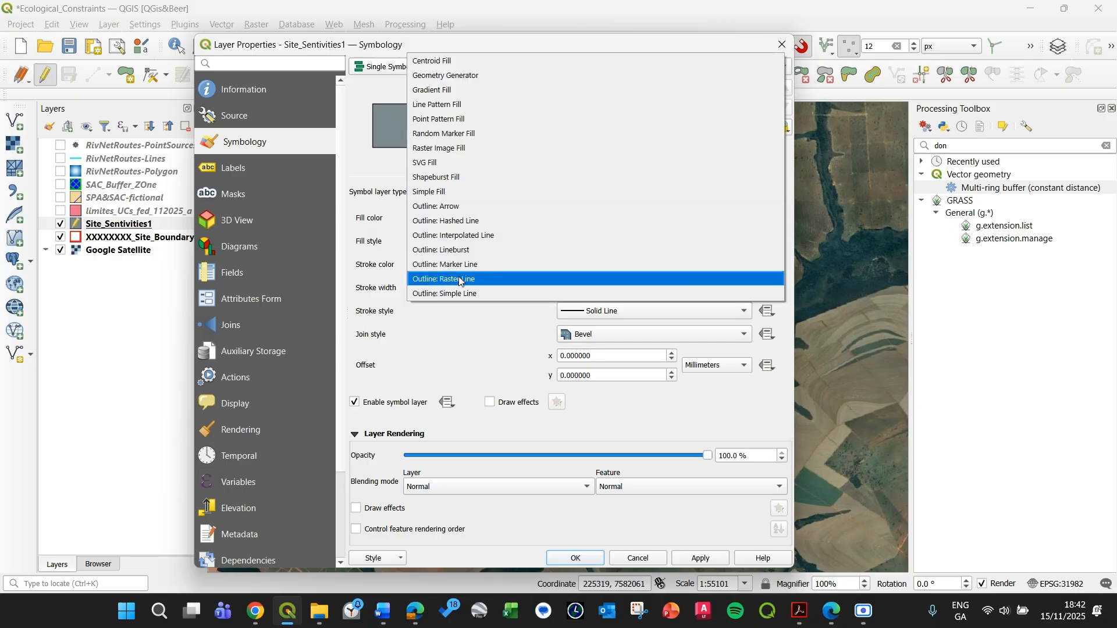
click(476, 294)
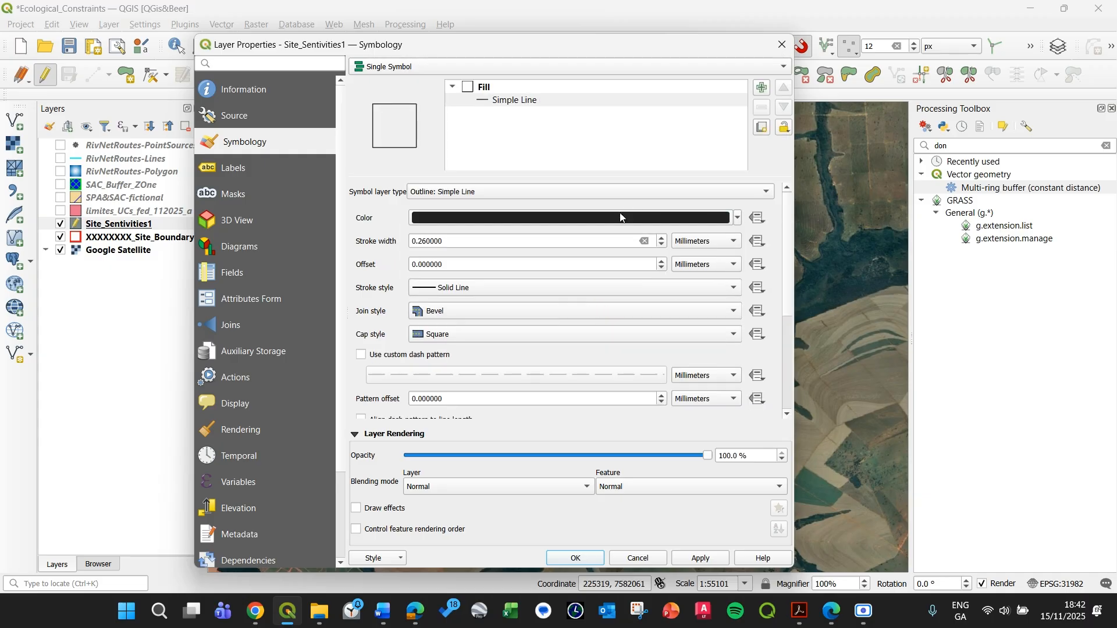
Step: Set the Site_Sentivities1 outline colour to orange and apply the layer style
click(633, 219)
click(633, 239)
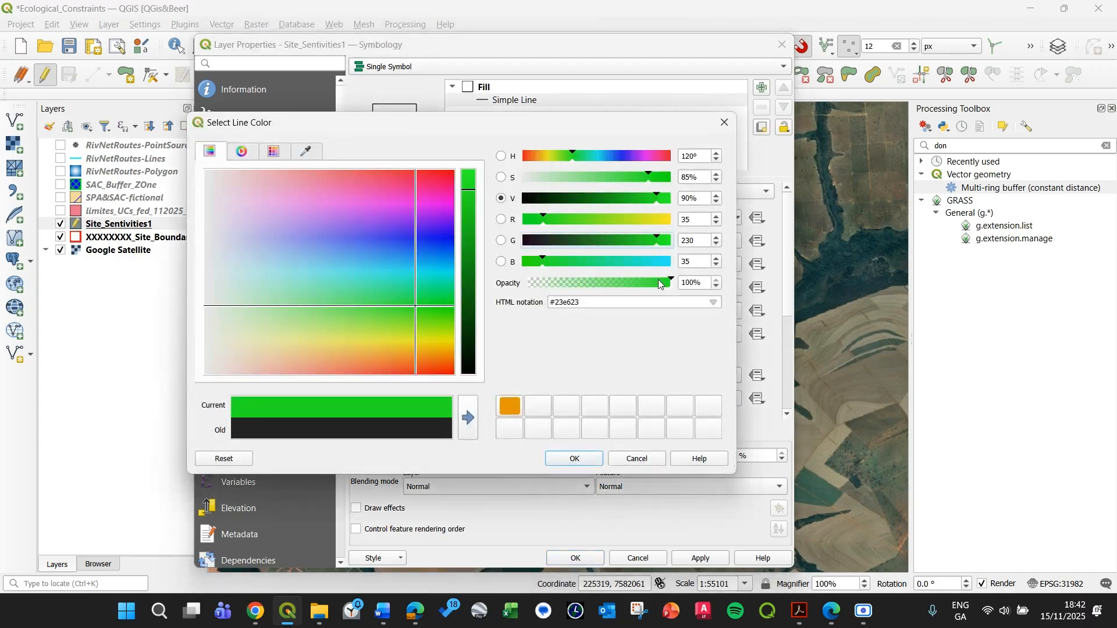
click(574, 459)
click(576, 560)
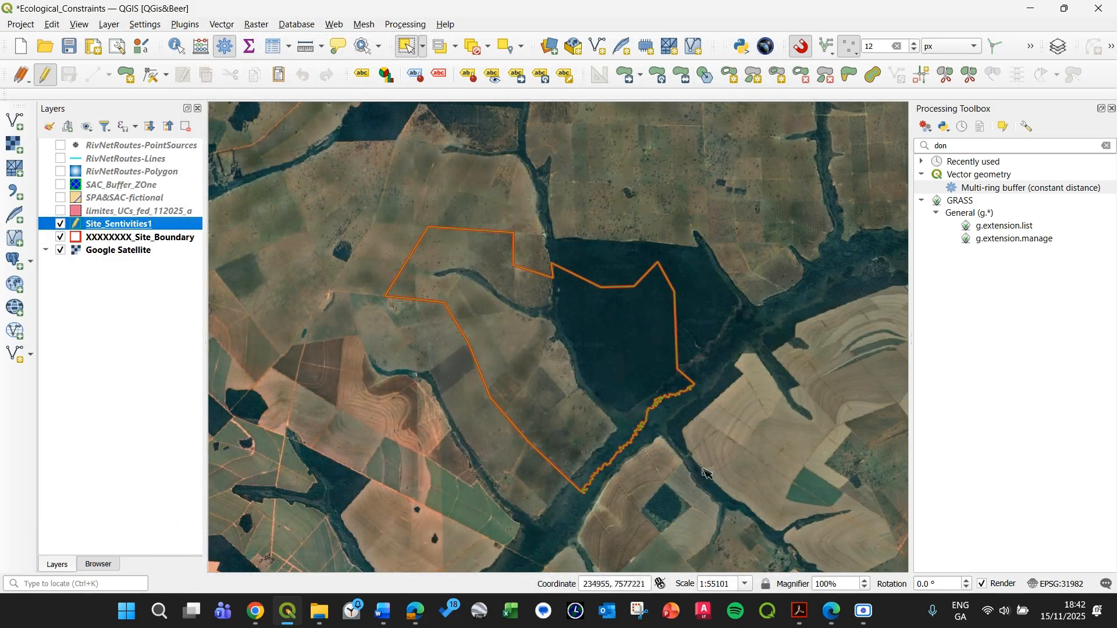
scroll(518, 266, up, 1)
drag(586, 313, 580, 279)
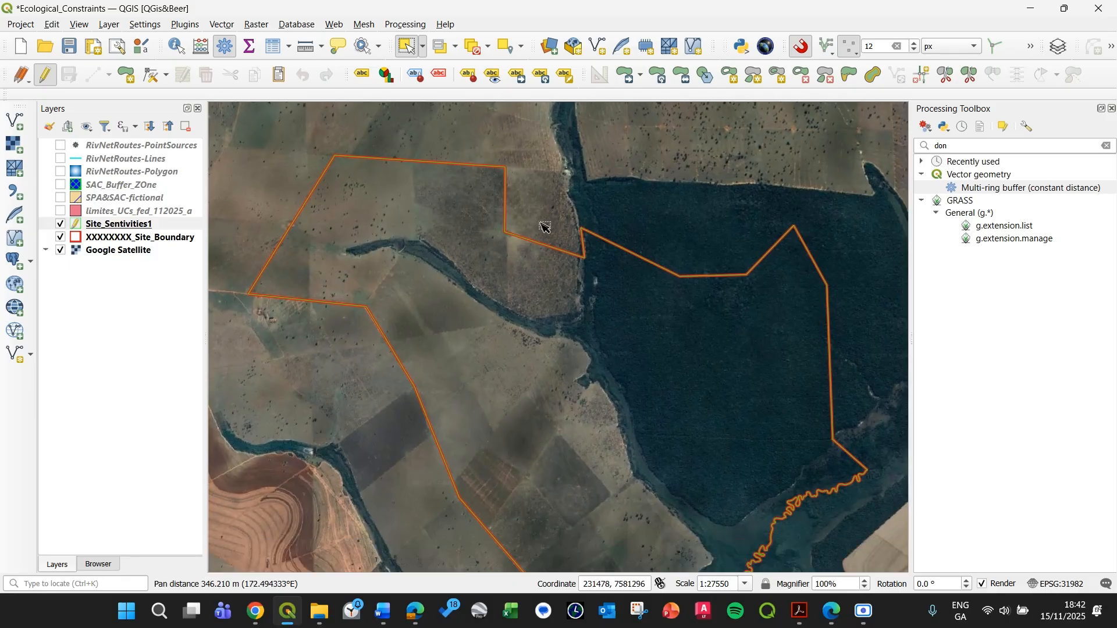
drag(487, 299, 376, 200)
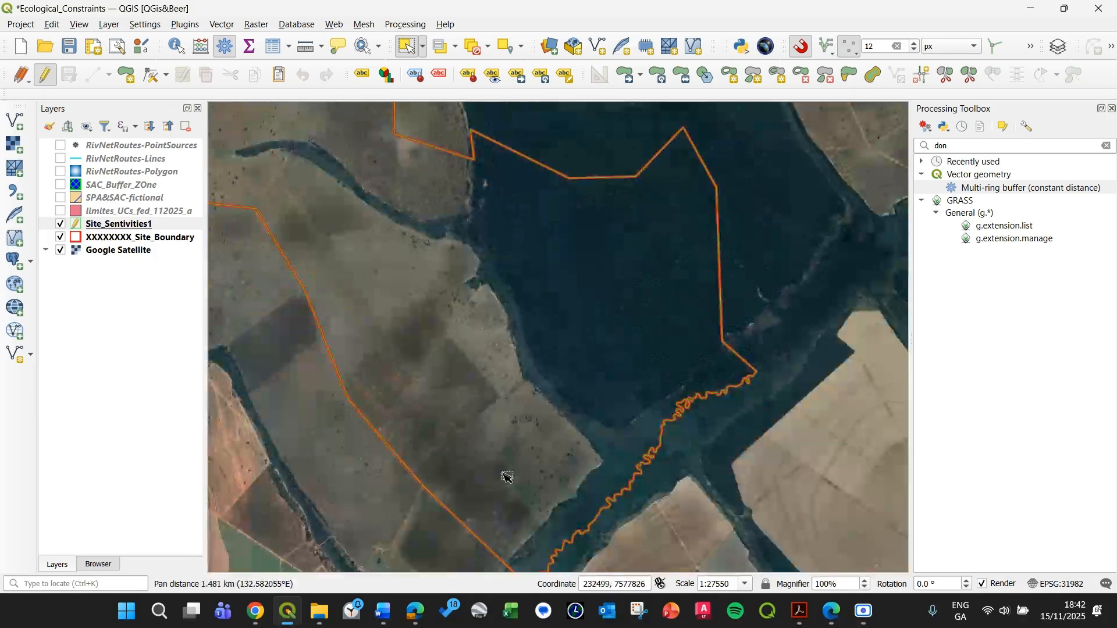
drag(569, 273, 644, 518)
drag(419, 386, 429, 260)
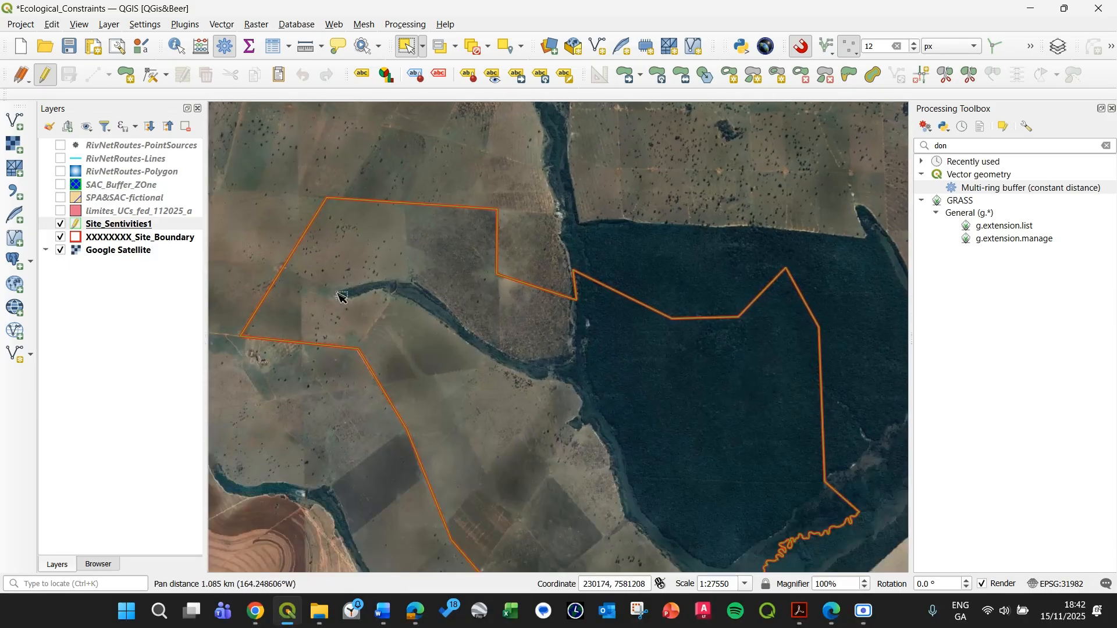
Step: Examine the forest edge, the wooded river strip and the southern river corridor inside the site boundary on the satellite imagery
drag(501, 449, 507, 343)
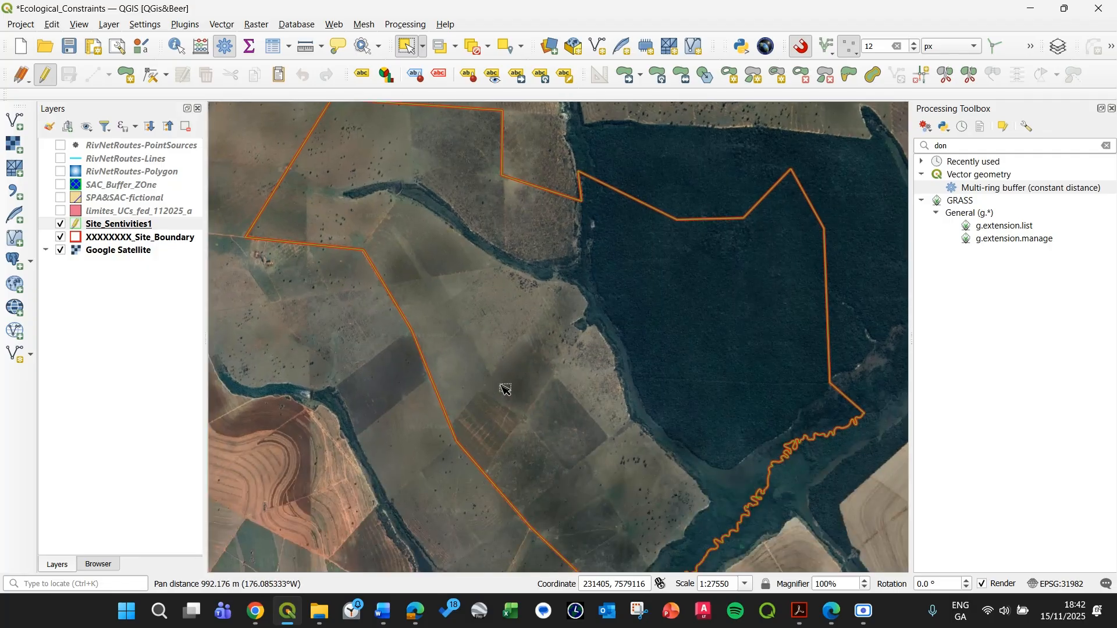
drag(506, 390, 441, 365)
drag(523, 453, 511, 374)
drag(517, 421, 511, 341)
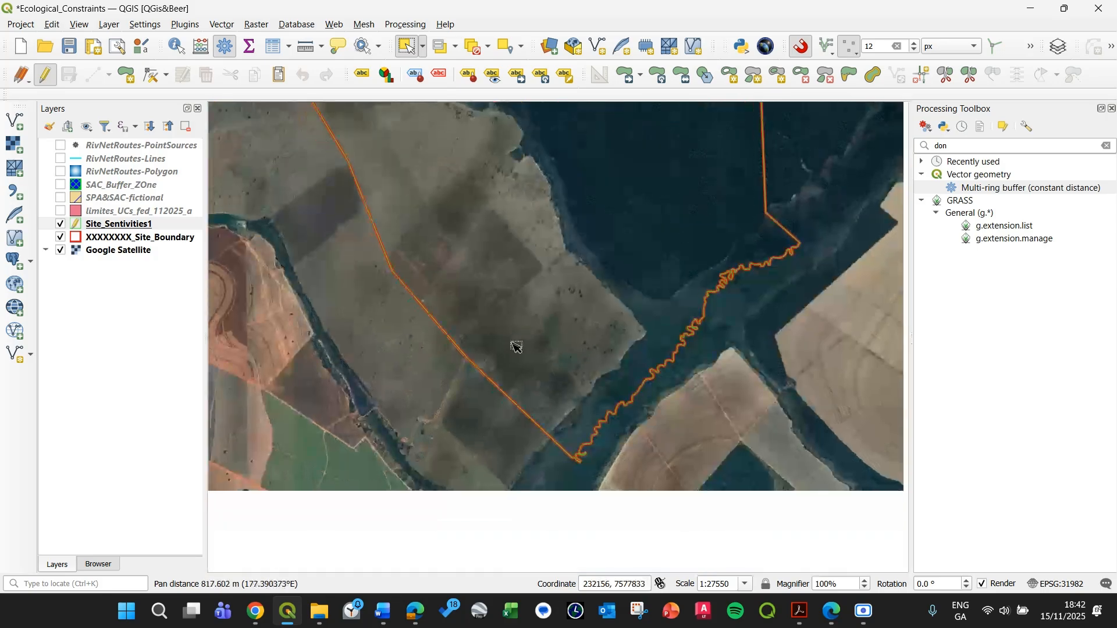
drag(445, 249, 471, 306)
drag(334, 238, 367, 309)
drag(309, 224, 375, 341)
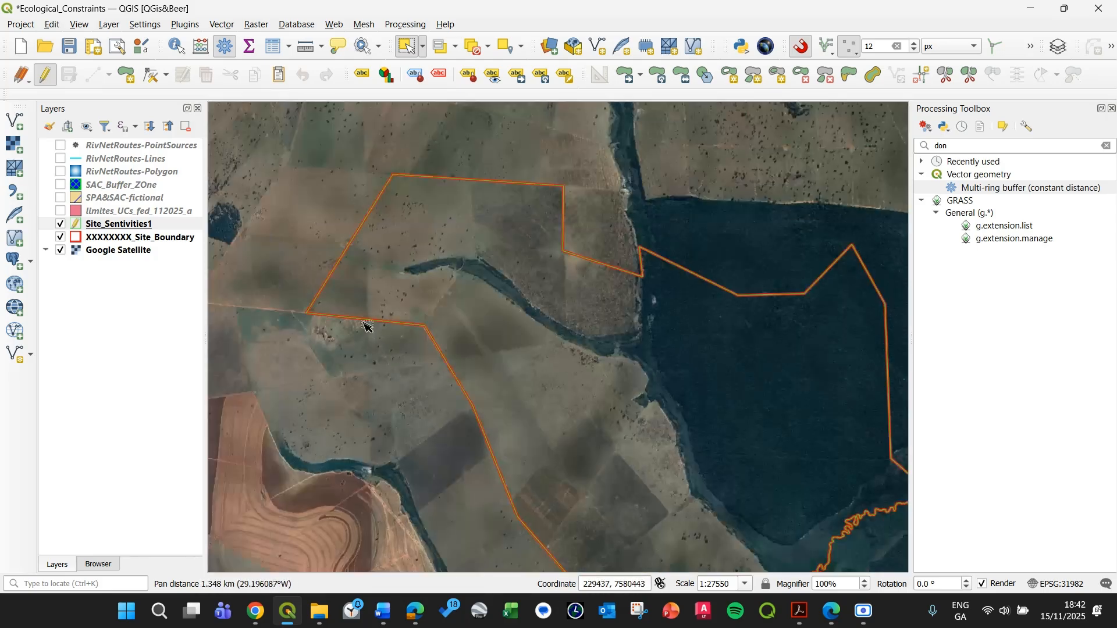
drag(409, 194, 426, 249)
drag(598, 387, 483, 304)
drag(670, 444, 587, 348)
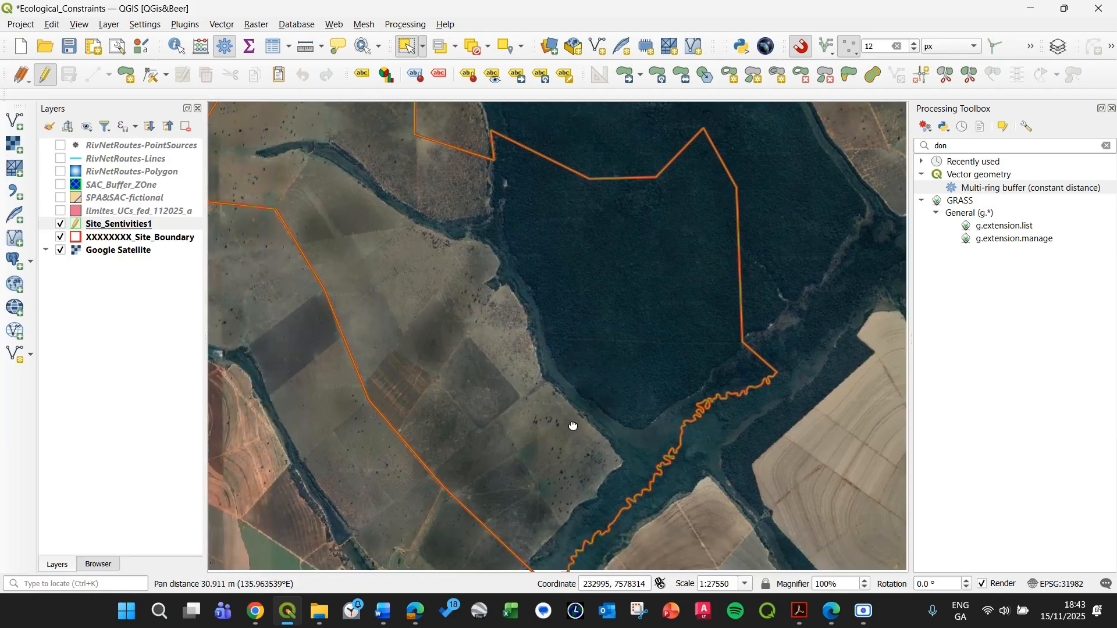
drag(574, 428, 633, 490)
drag(431, 226, 465, 313)
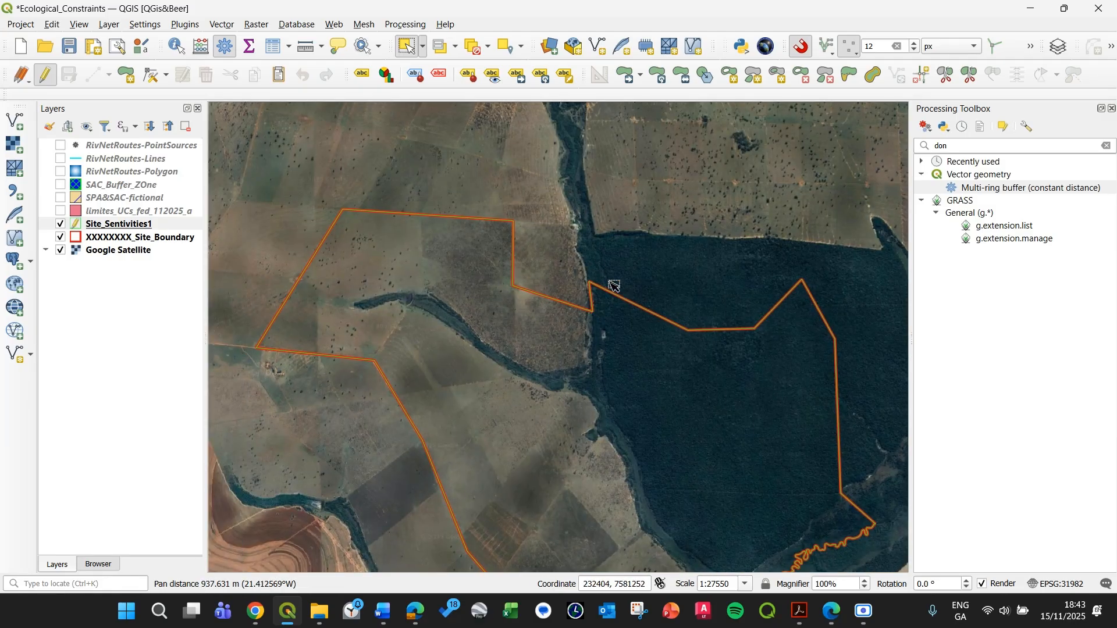
drag(590, 341, 583, 268)
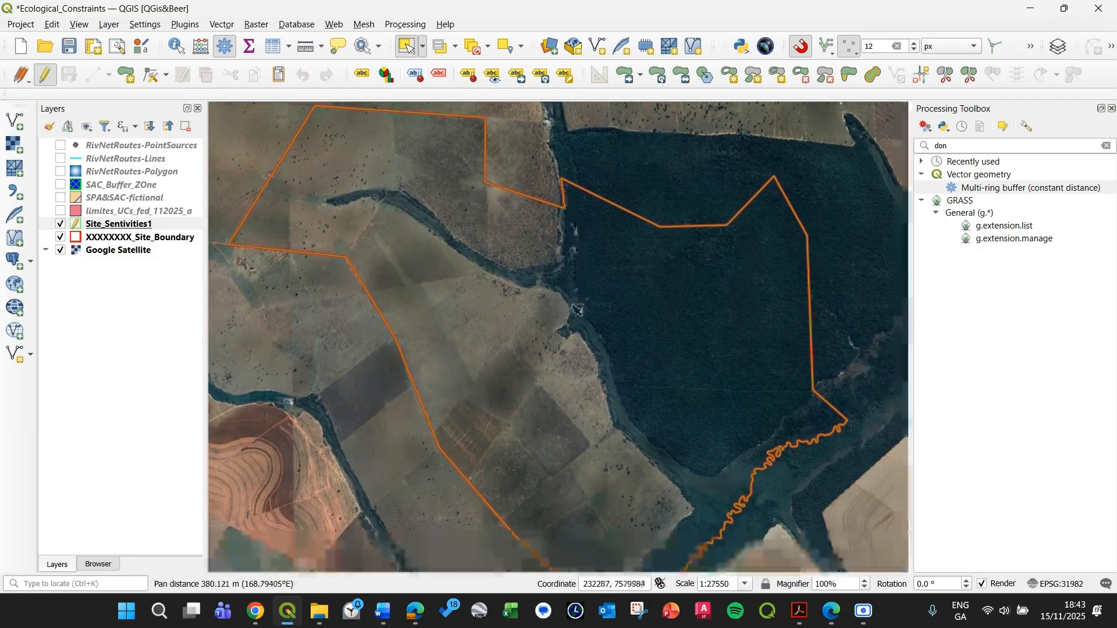
drag(647, 526, 600, 426)
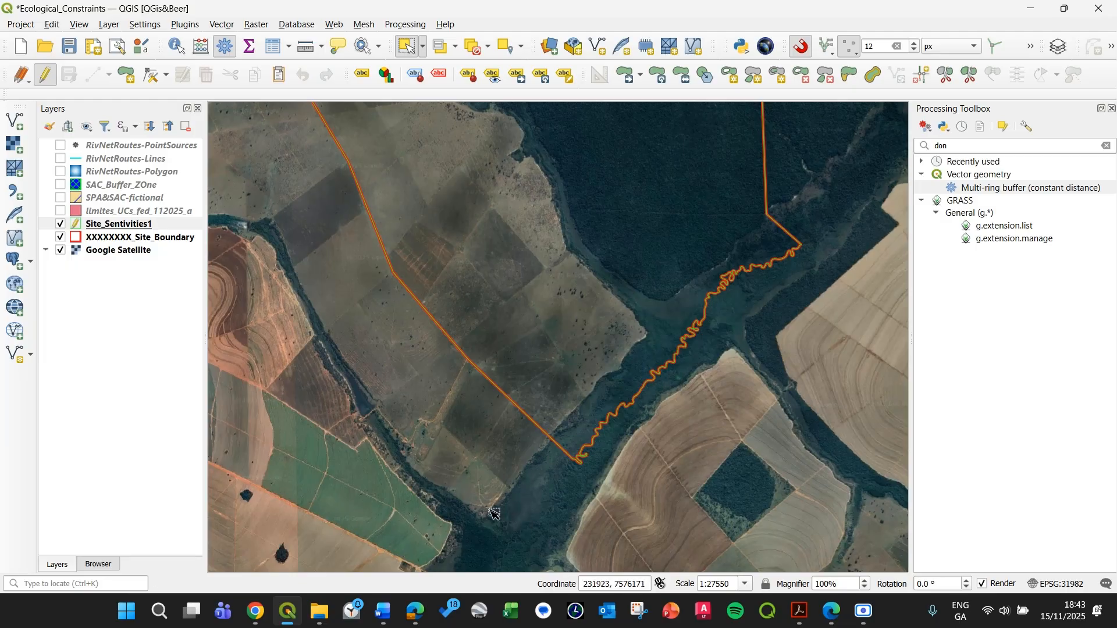
drag(464, 429, 461, 450)
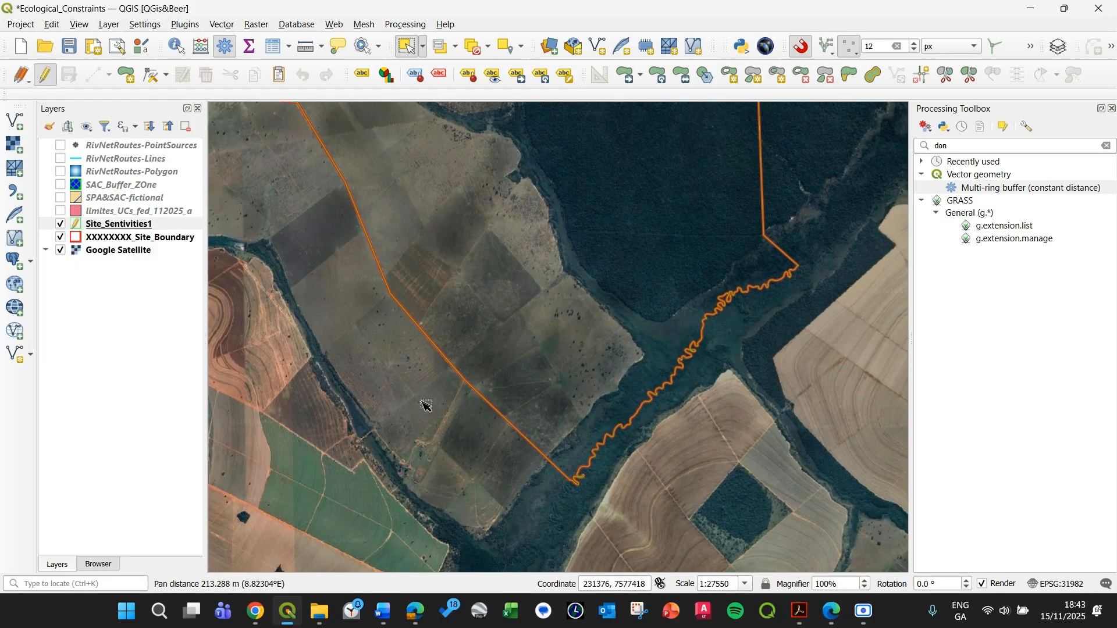
drag(391, 327, 479, 455)
drag(454, 407, 473, 450)
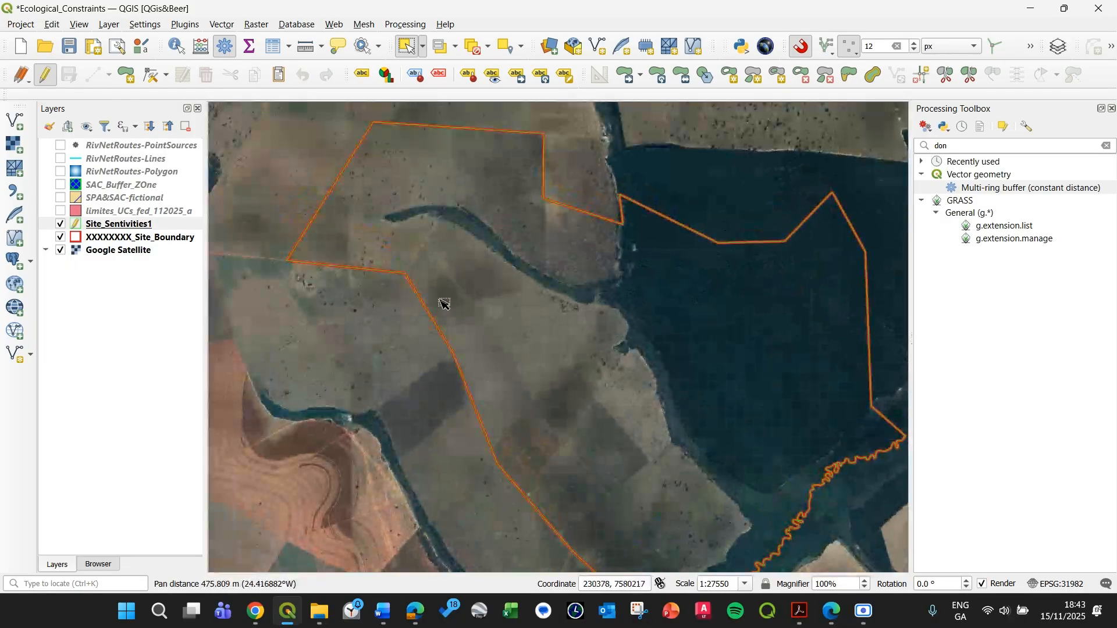
drag(403, 336, 374, 352)
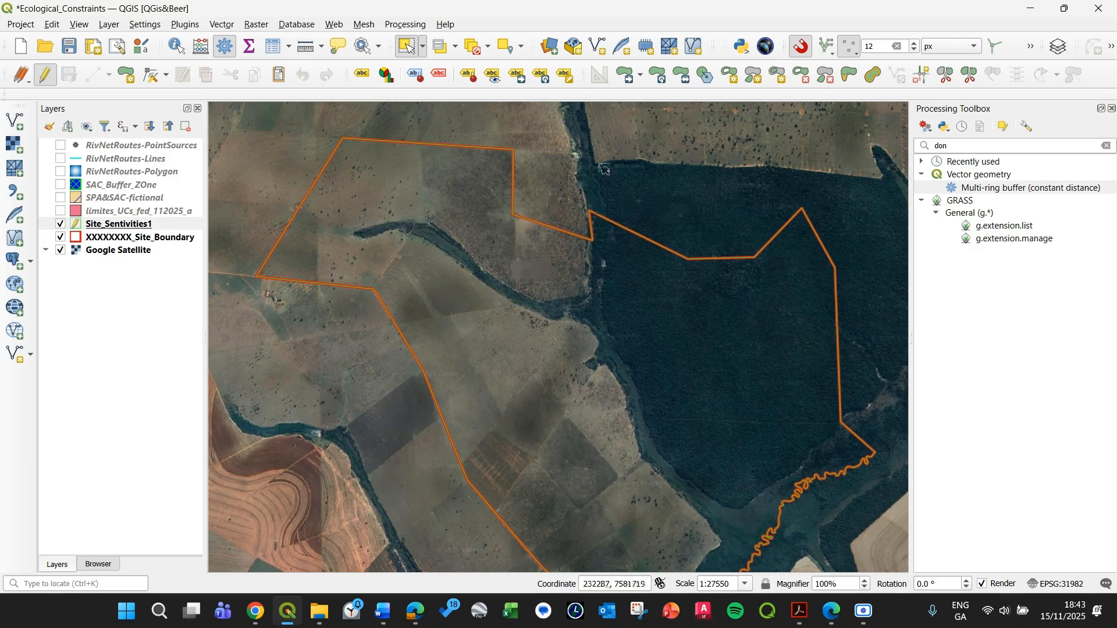
drag(592, 213, 592, 186)
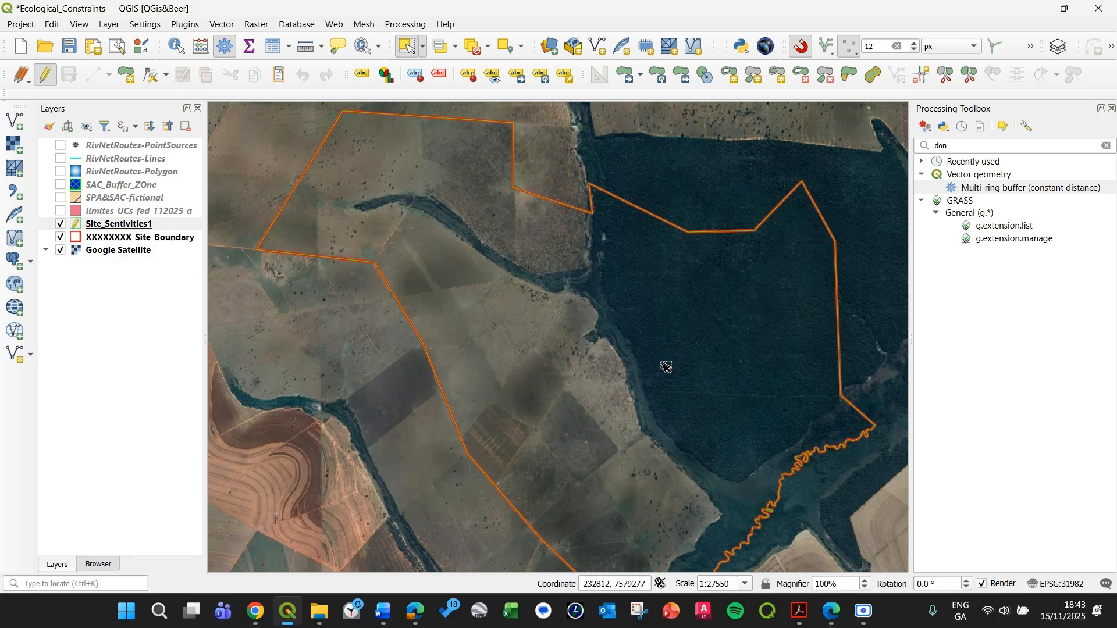
drag(616, 203, 652, 287)
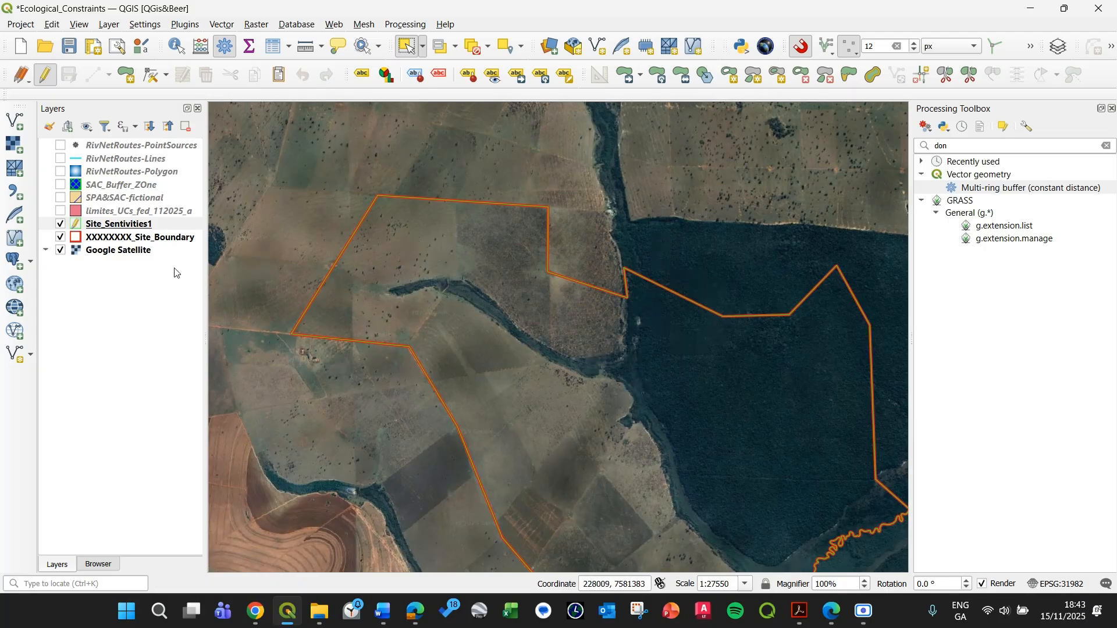
Step: On the Site_Sentivities1 layer, start a Split Parts line across the boundary's northern notch, tracing the forest edge and the wooded strip's northern edge westward
click(61, 225)
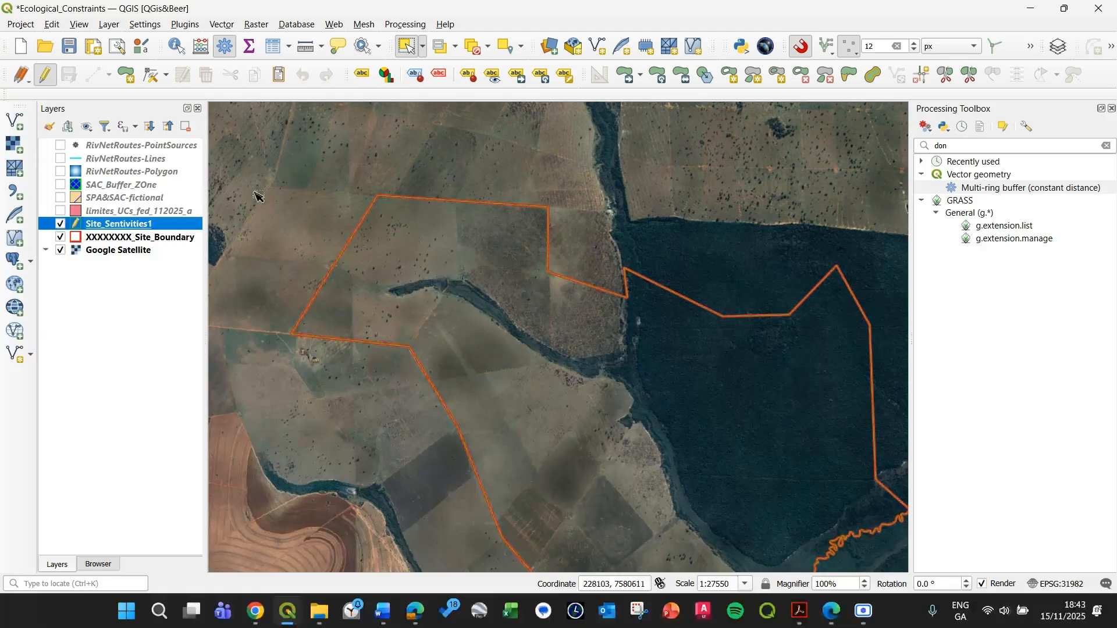
drag(558, 388, 512, 371)
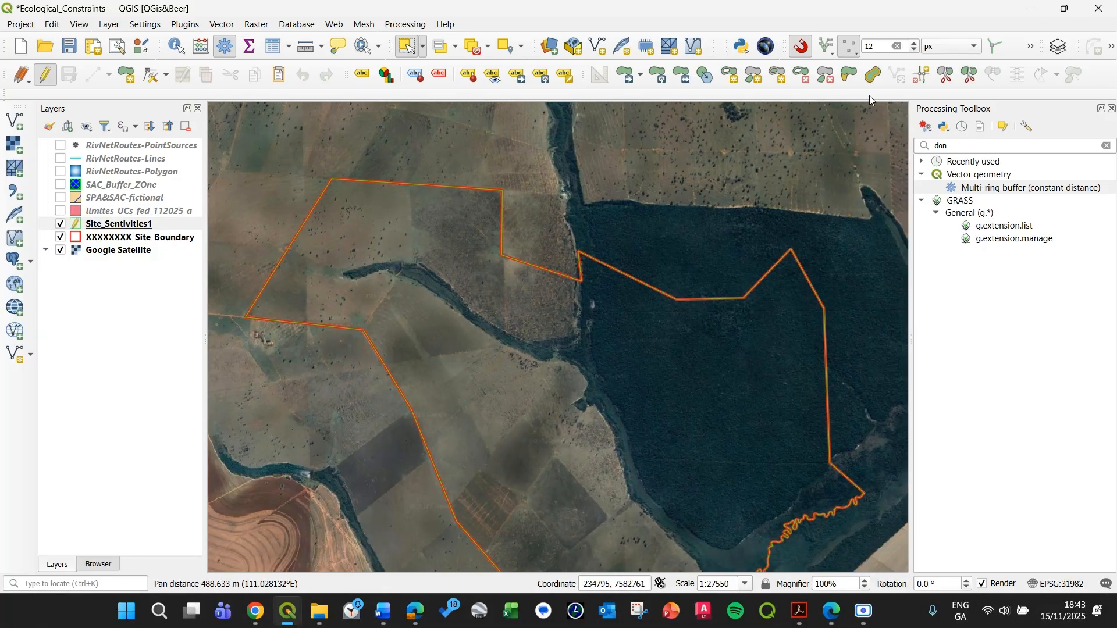
click(970, 75)
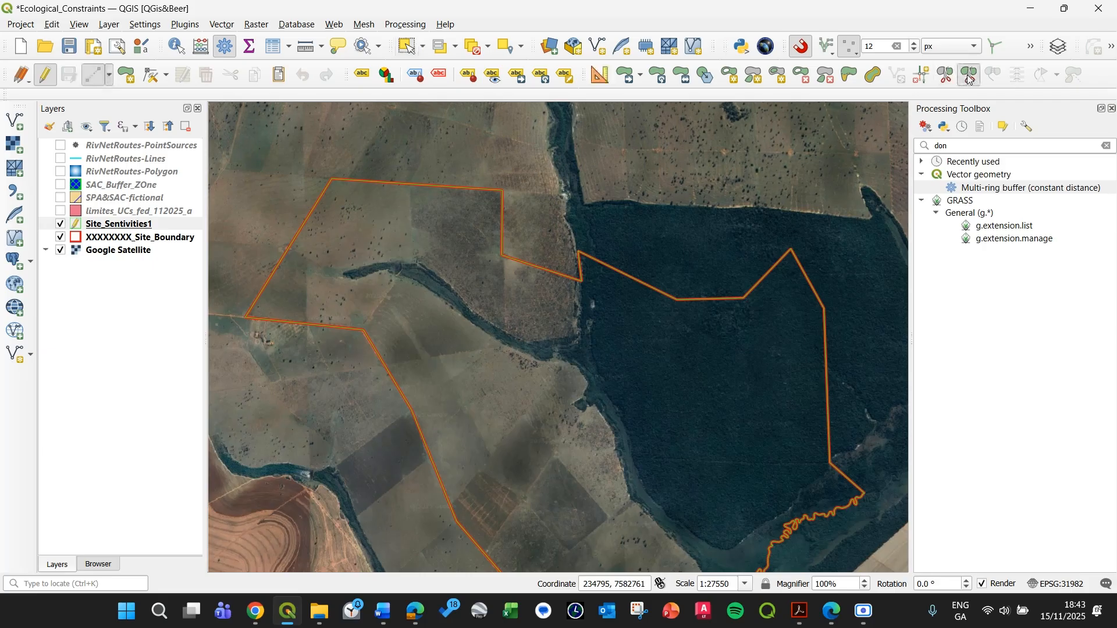
drag(589, 247, 588, 214)
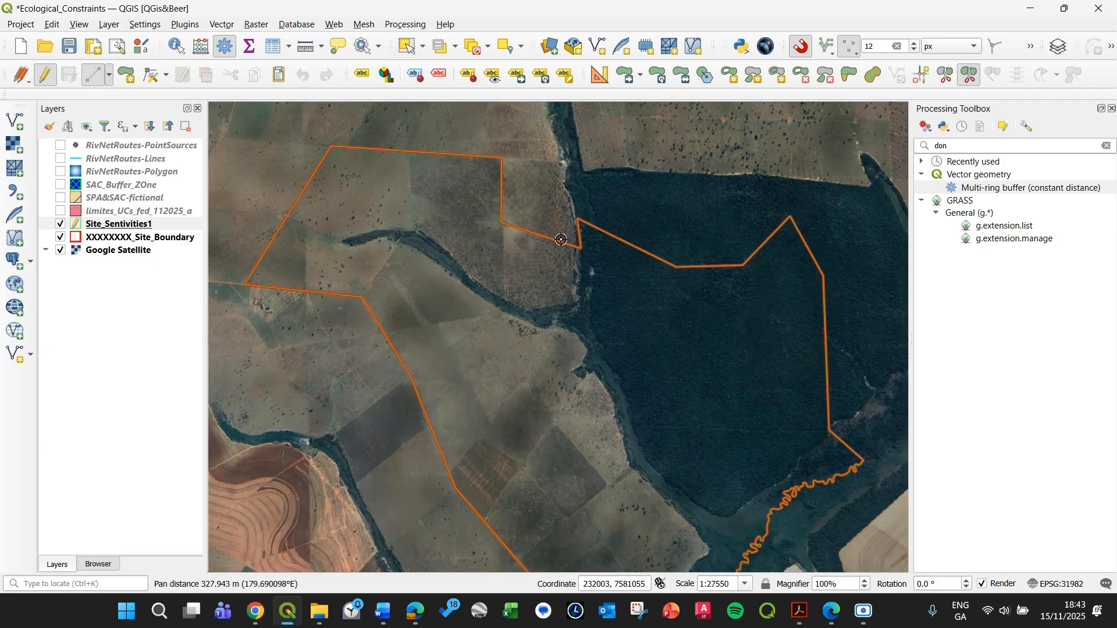
scroll(561, 239, up, 2)
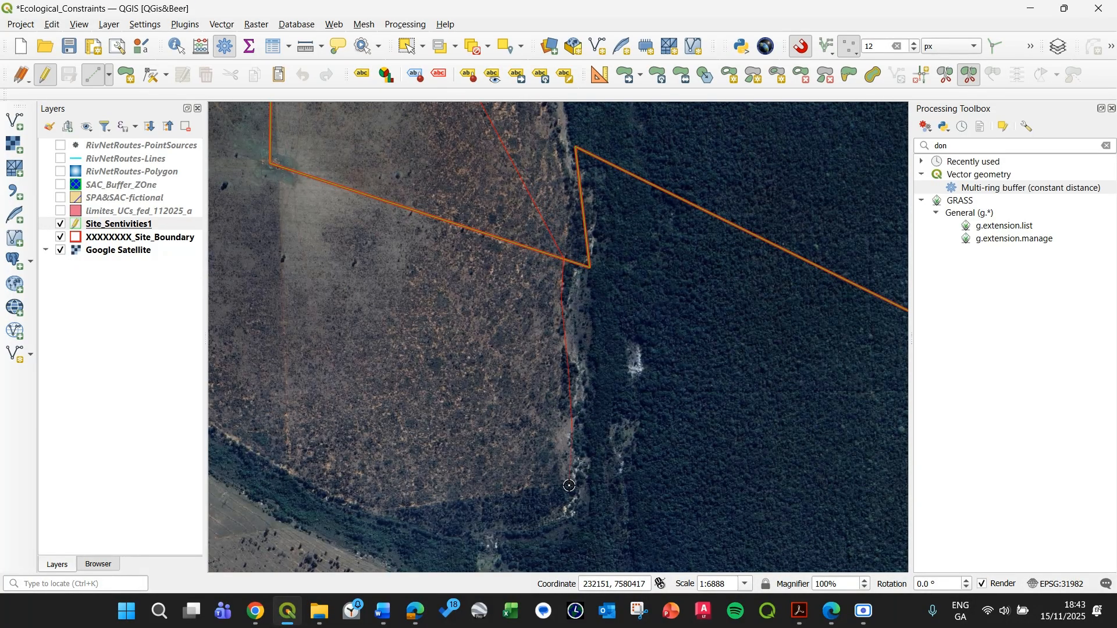
click(507, 498)
drag(429, 498, 559, 425)
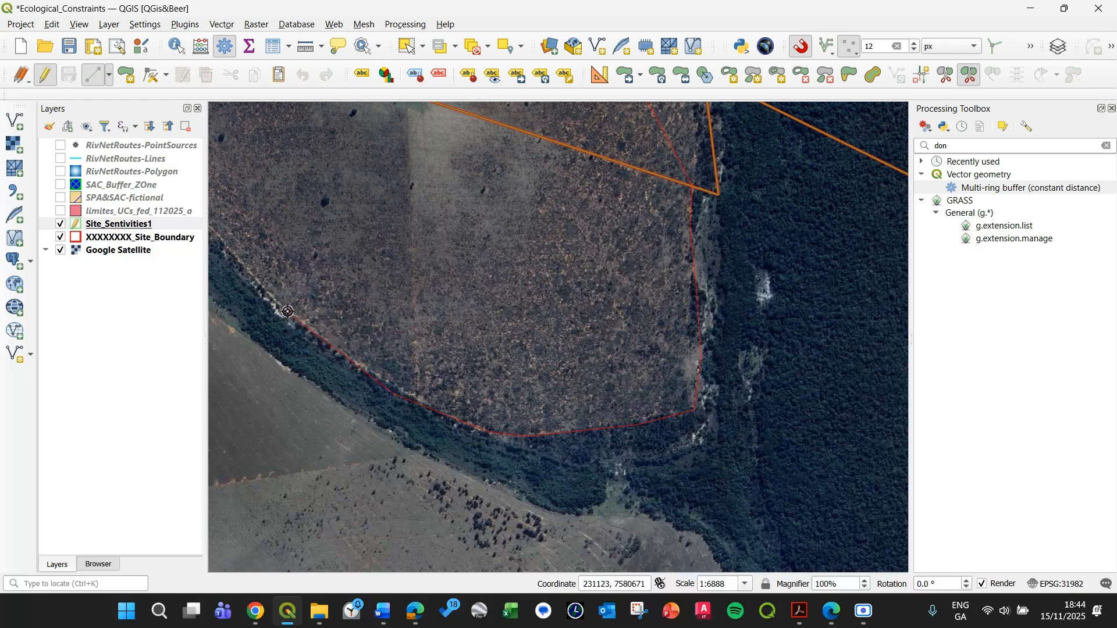
drag(288, 312, 516, 400)
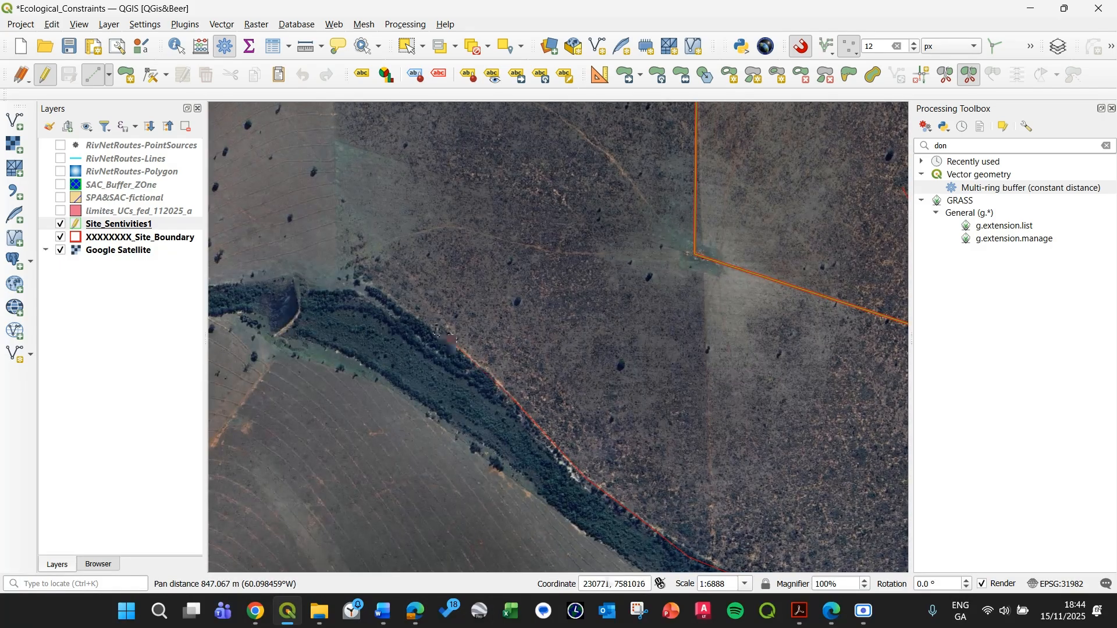
drag(273, 281, 702, 290)
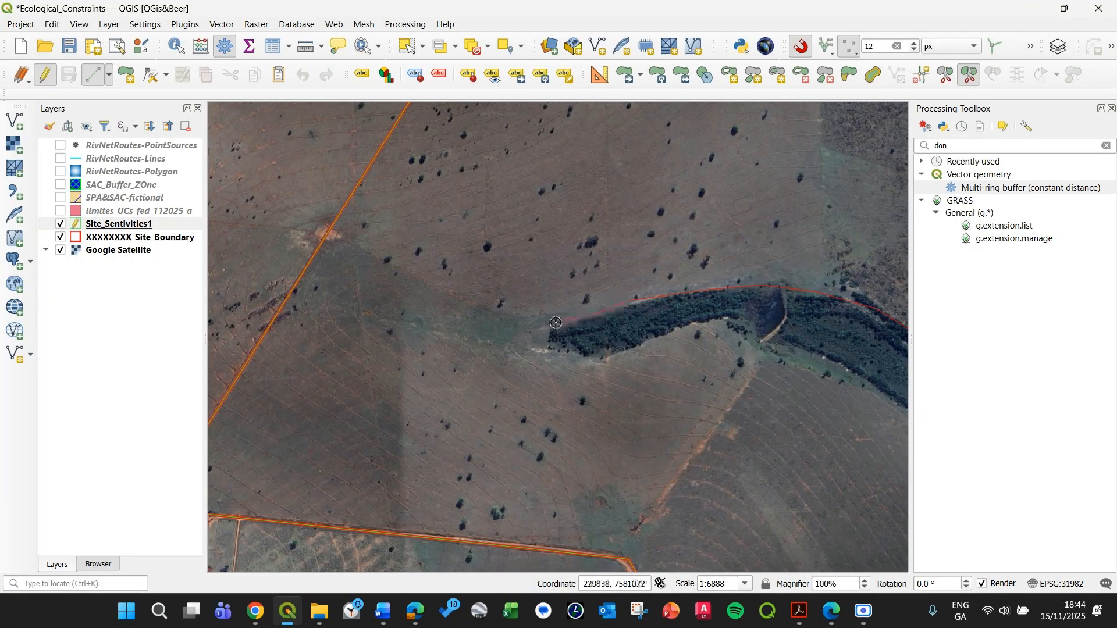
Step: Continue the split line around the wooded strip's western tip, back along its southern edge and down the main forest edge
click(582, 356)
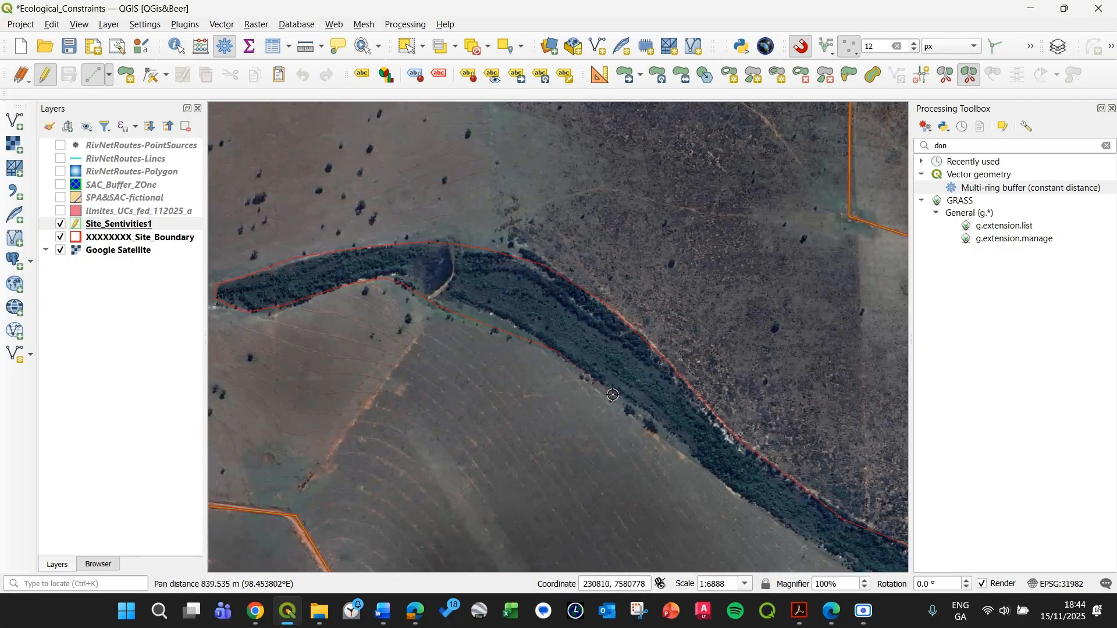
drag(673, 452, 583, 361)
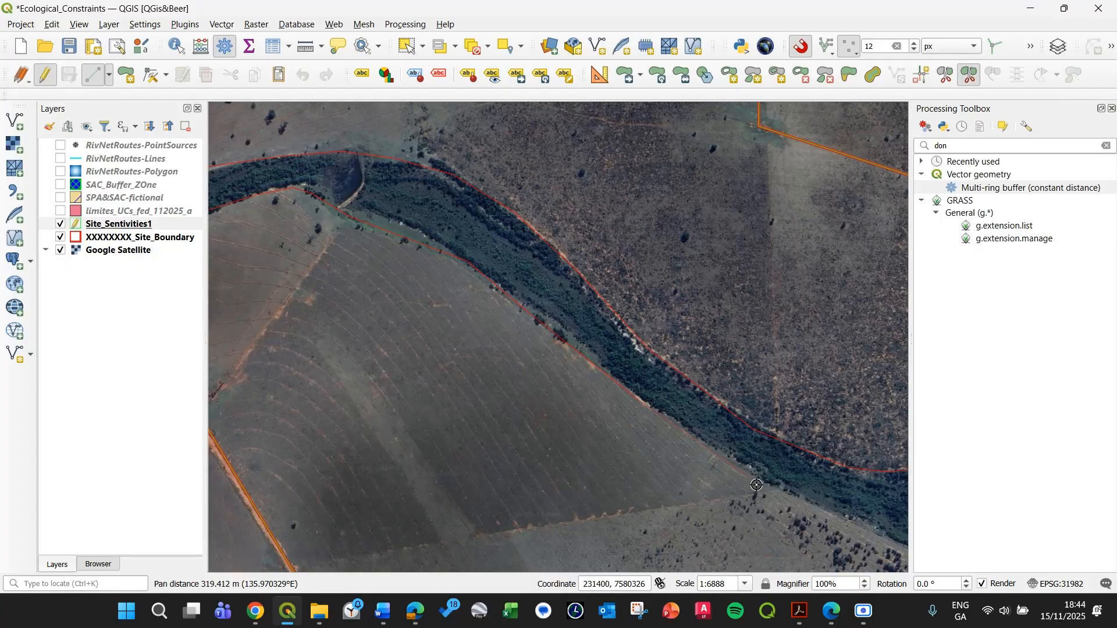
drag(757, 485, 622, 394)
click(635, 392)
drag(707, 428, 519, 377)
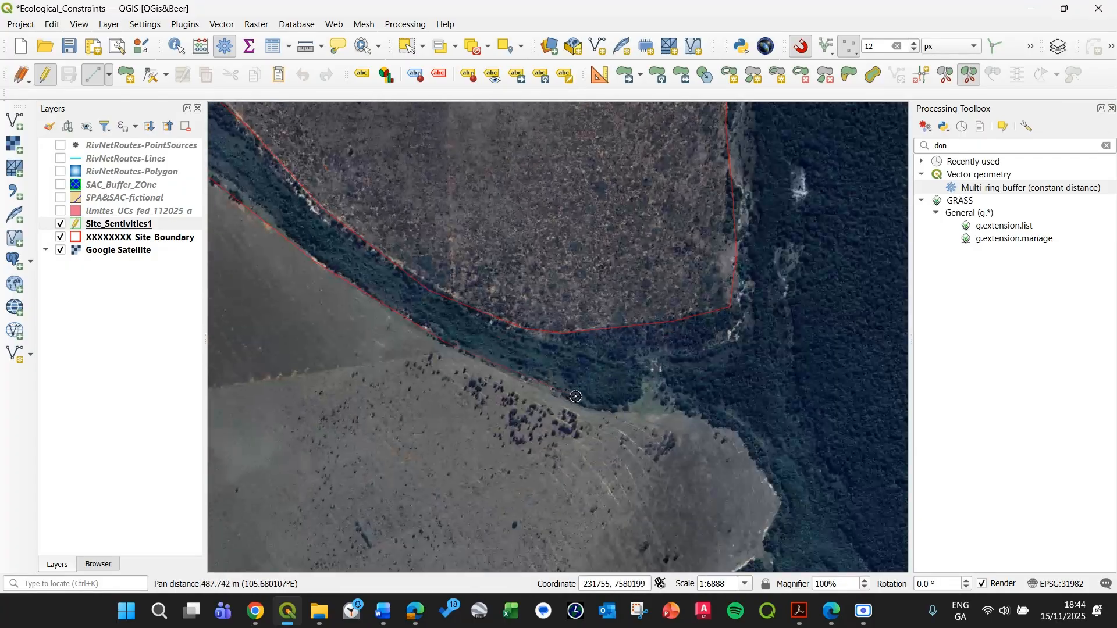
click(735, 425)
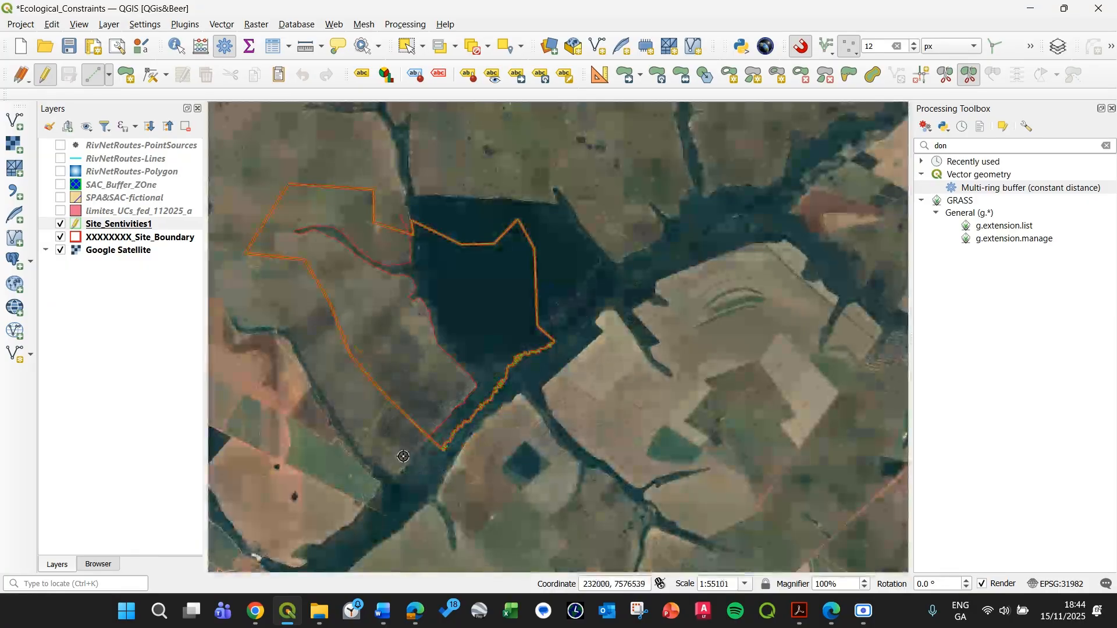
Step: Extend the split line past the southwestern site boundary near the southern corner and finish splitting the polygon
scroll(402, 458, up, 2)
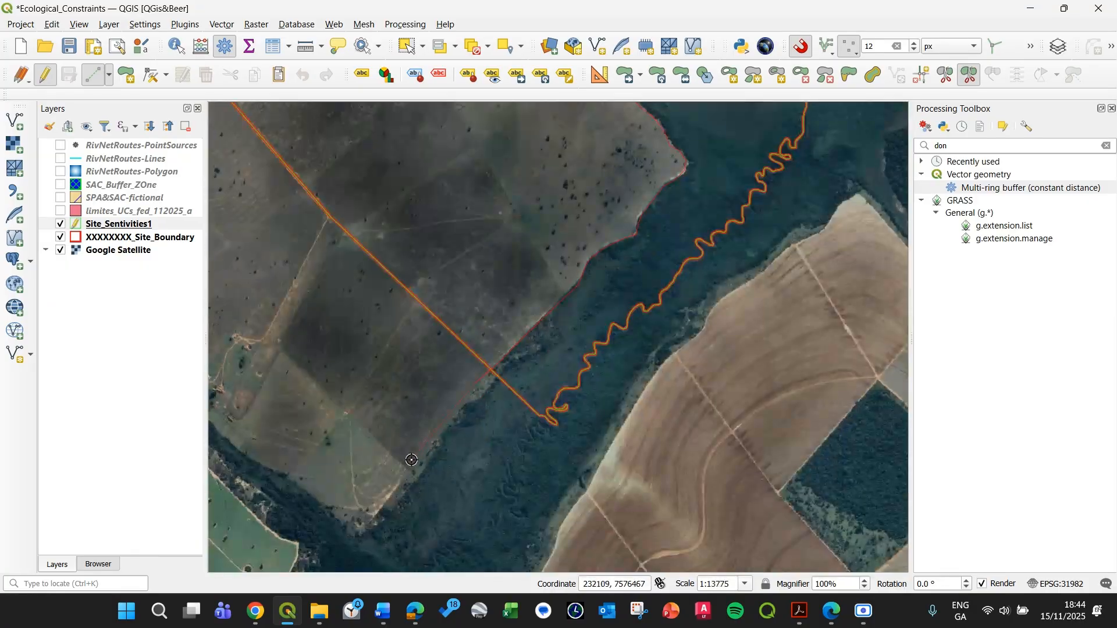
scroll(425, 414, down, 2)
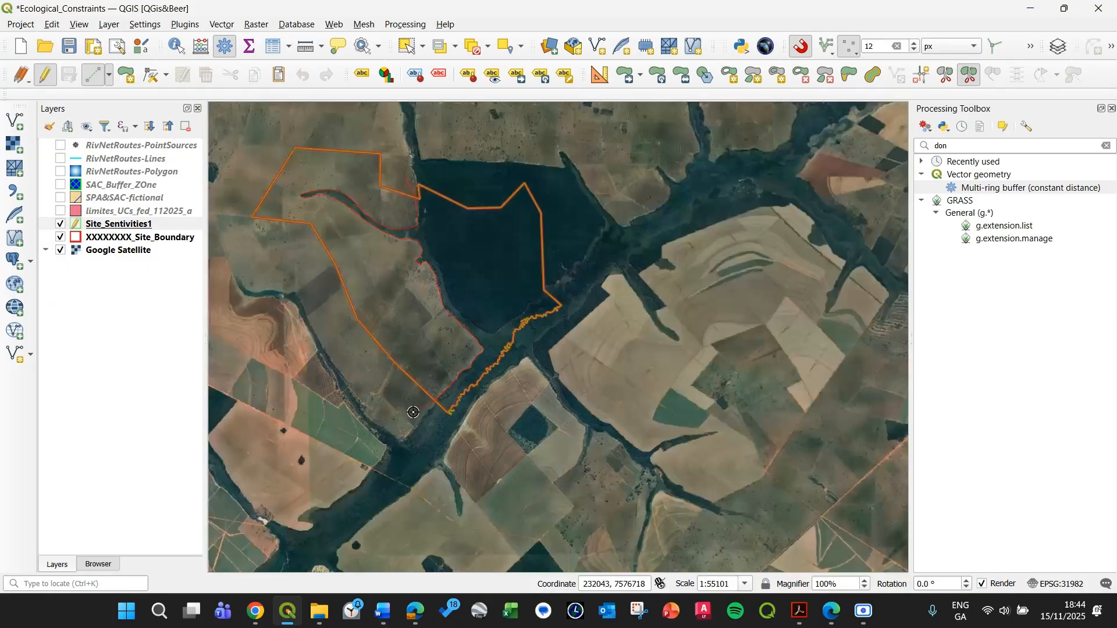
drag(411, 410, 466, 387)
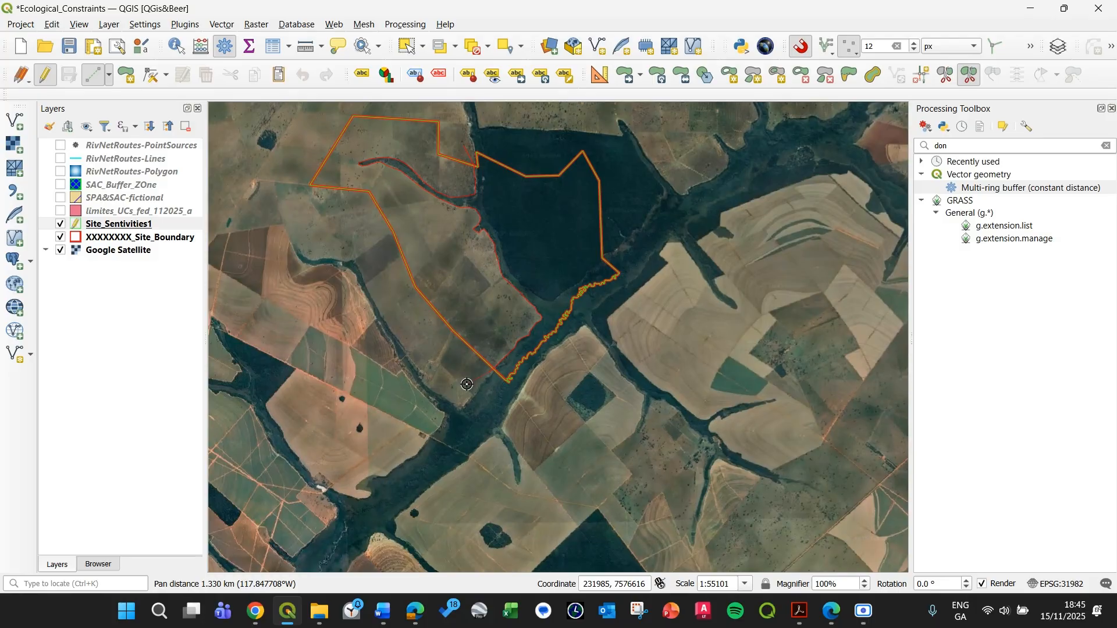
right_click(467, 384)
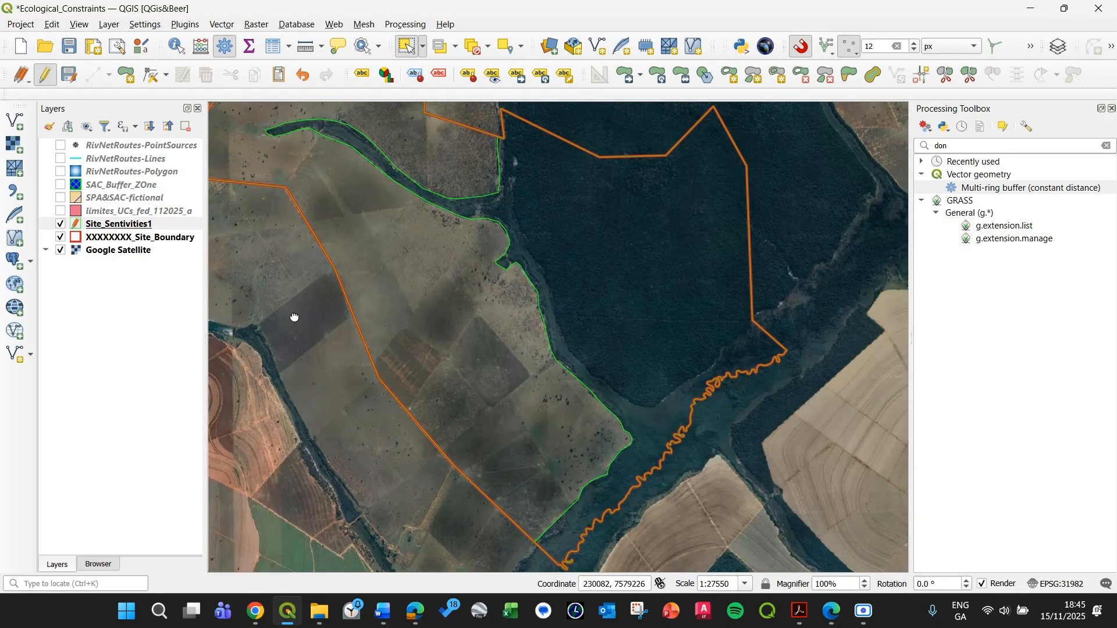
Step: Select the split site polygon, open the Site_Sentivities1 attribute table docked below the map, and select its row
drag(294, 316, 376, 384)
click(442, 303)
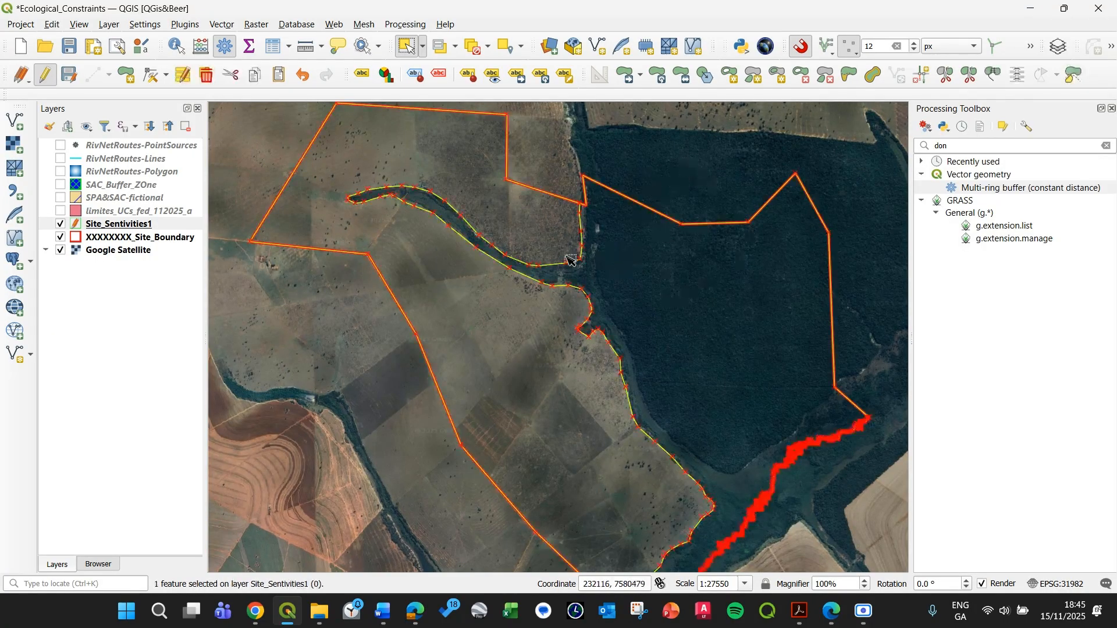
right_click(106, 231)
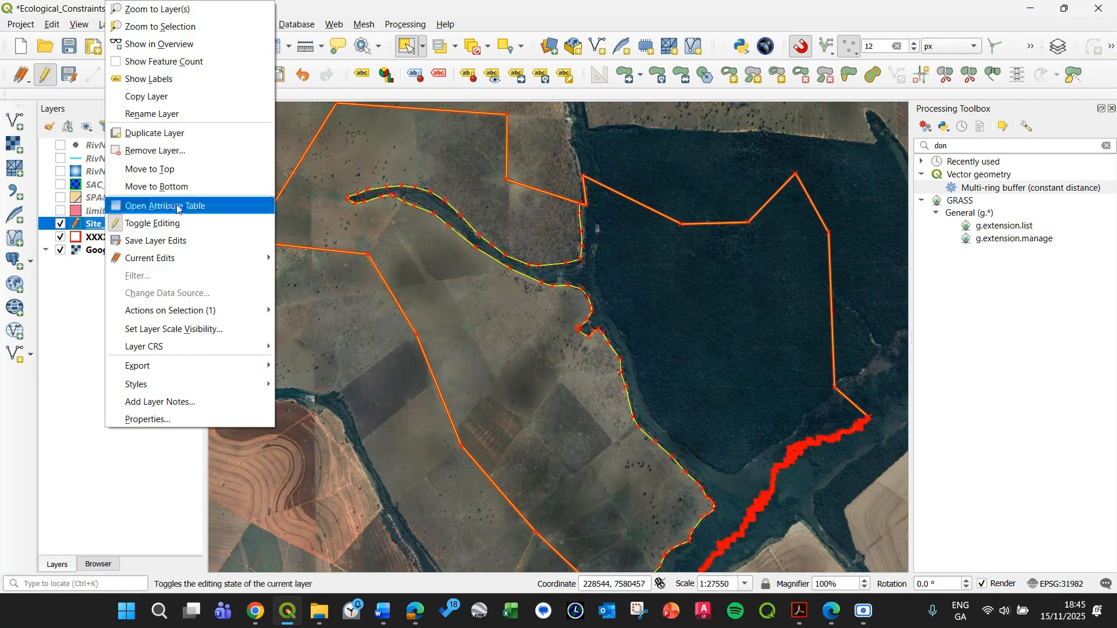
click(174, 203)
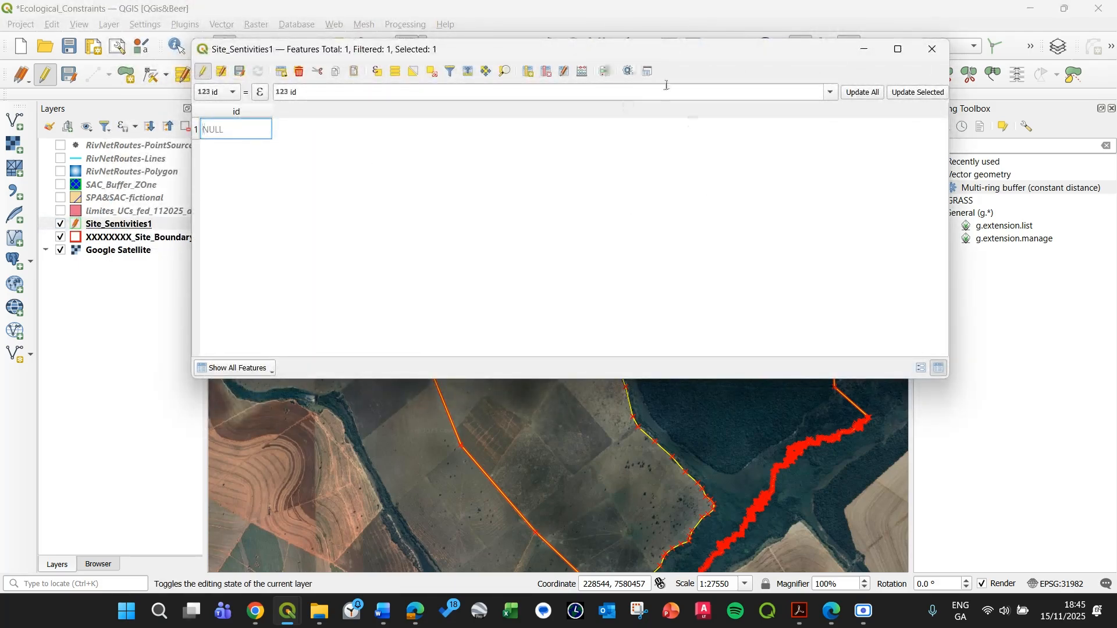
click(649, 71)
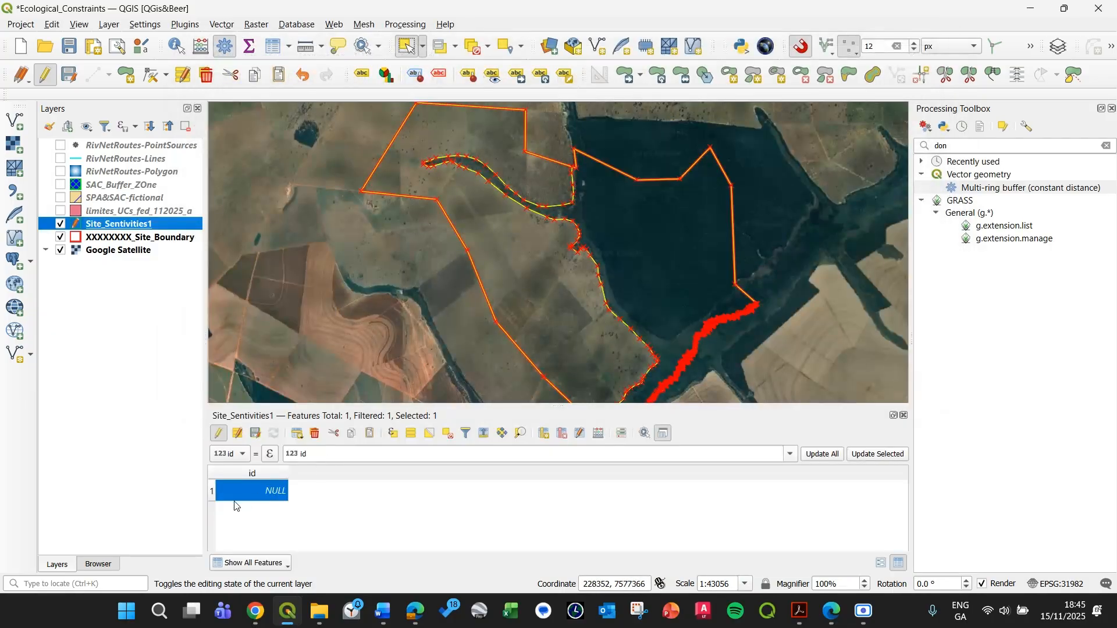
click(211, 493)
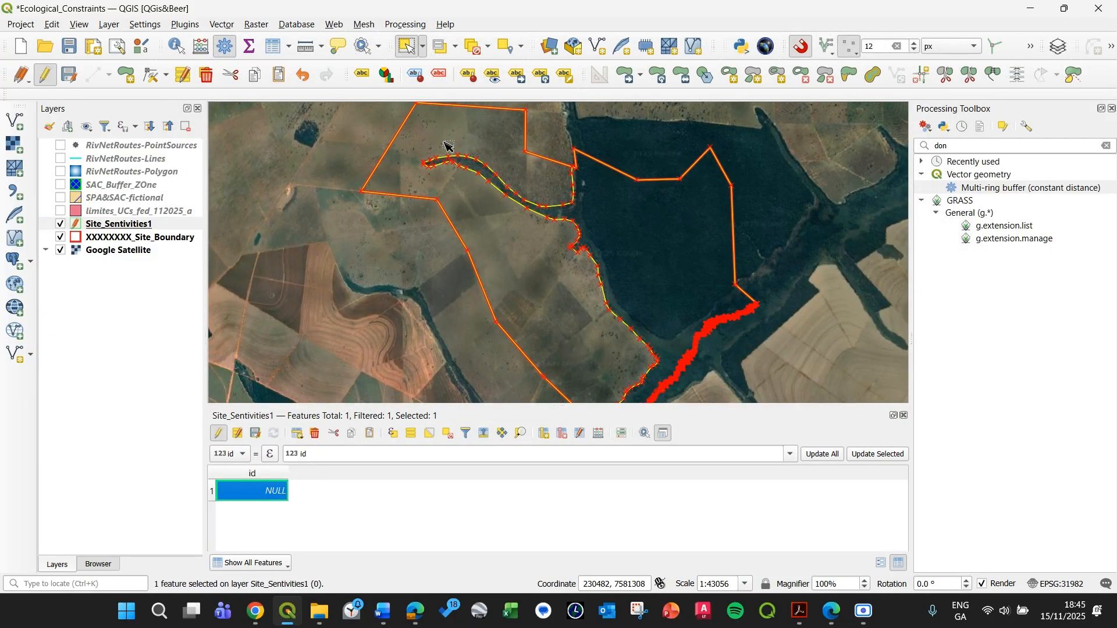
Step: Look up Multipart Split among the installed plugins and use it to separate the selected Site_Sentivities1 multipart polygon into single features
click(224, 27)
mouse_move(185, 24)
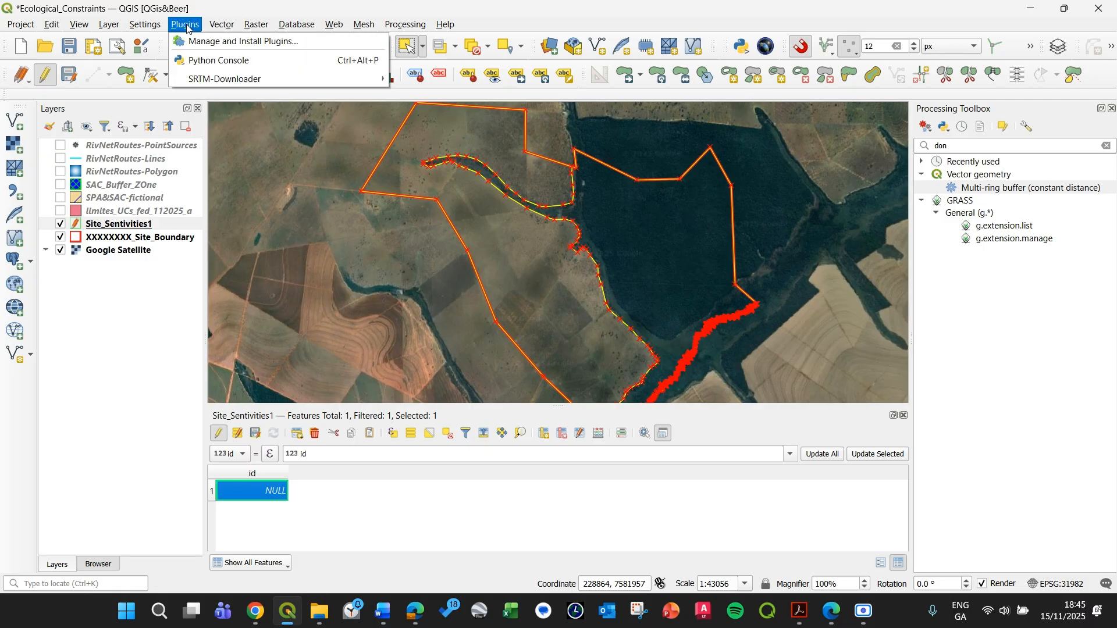
click(197, 49)
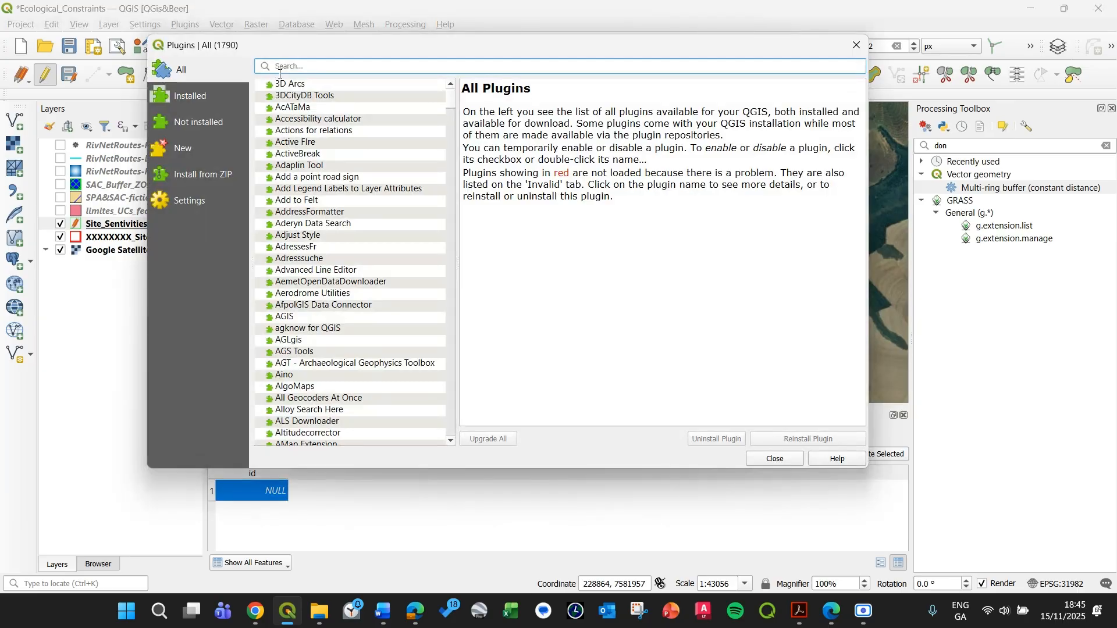
click(209, 99)
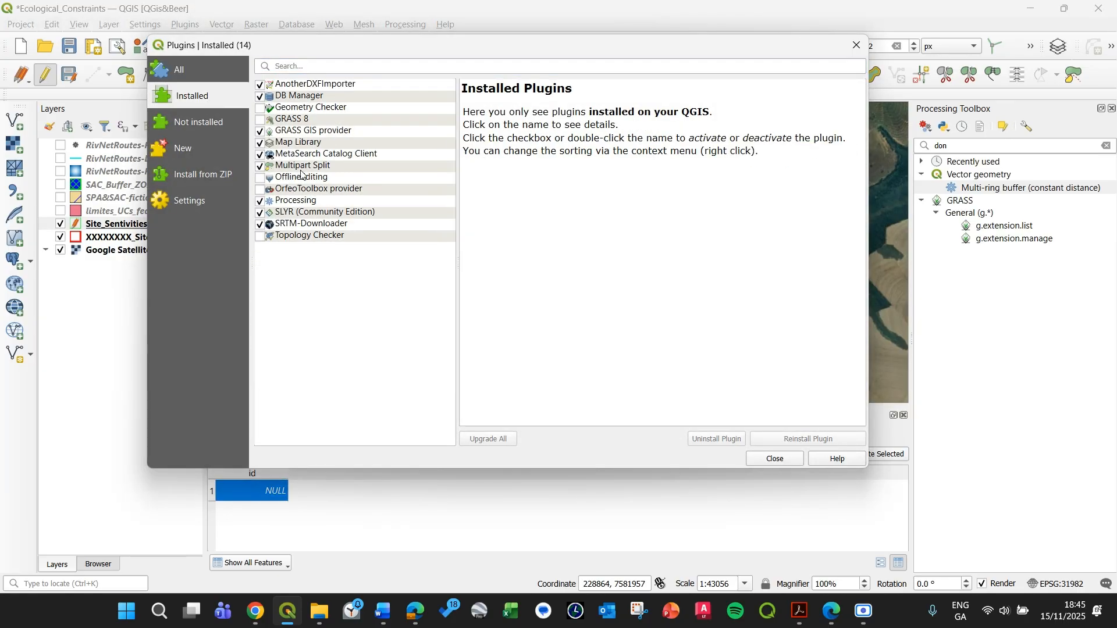
click(302, 167)
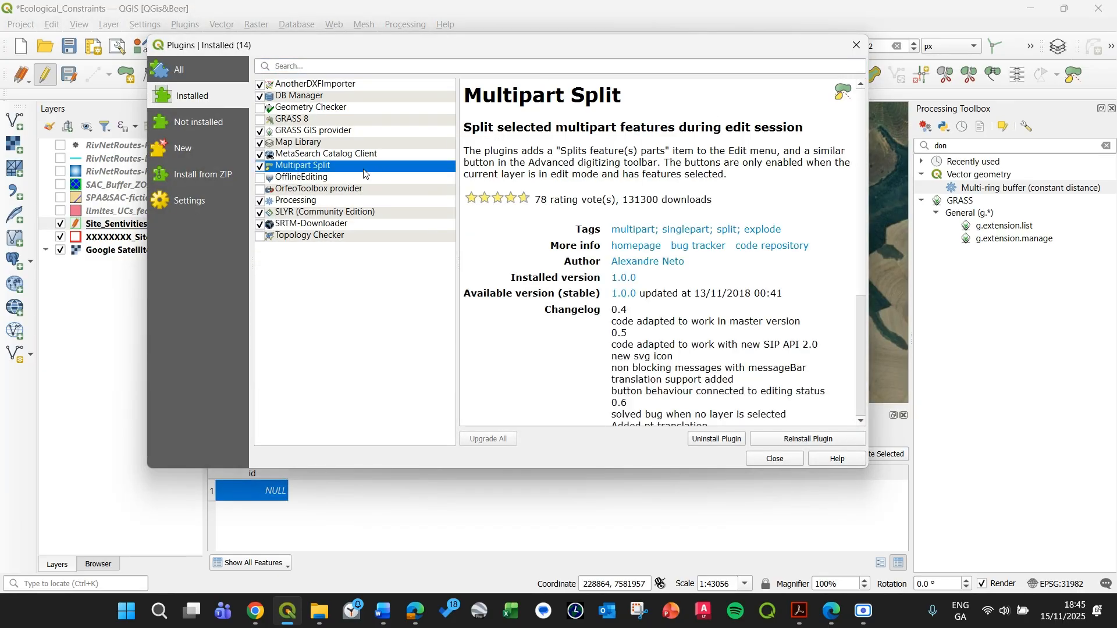
click(856, 45)
click(351, 358)
Step: Examine the split edge down to the southern corner and the vegetation between the dense forest block and the meandering river
drag(545, 282, 514, 242)
scroll(457, 211, up, 1)
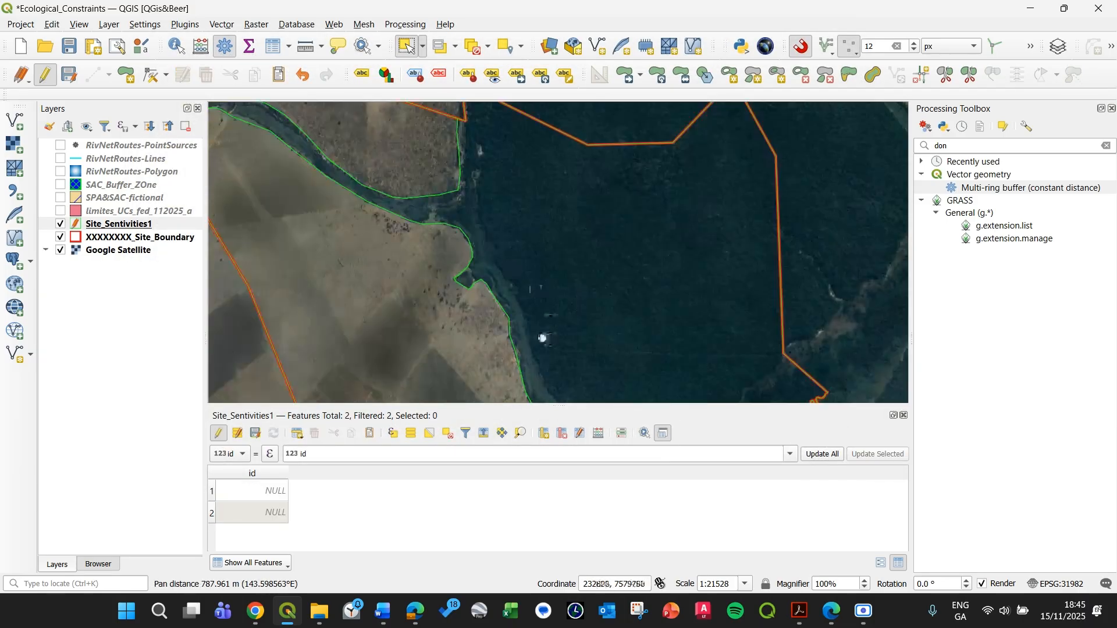
drag(549, 327, 491, 129)
drag(504, 320, 472, 211)
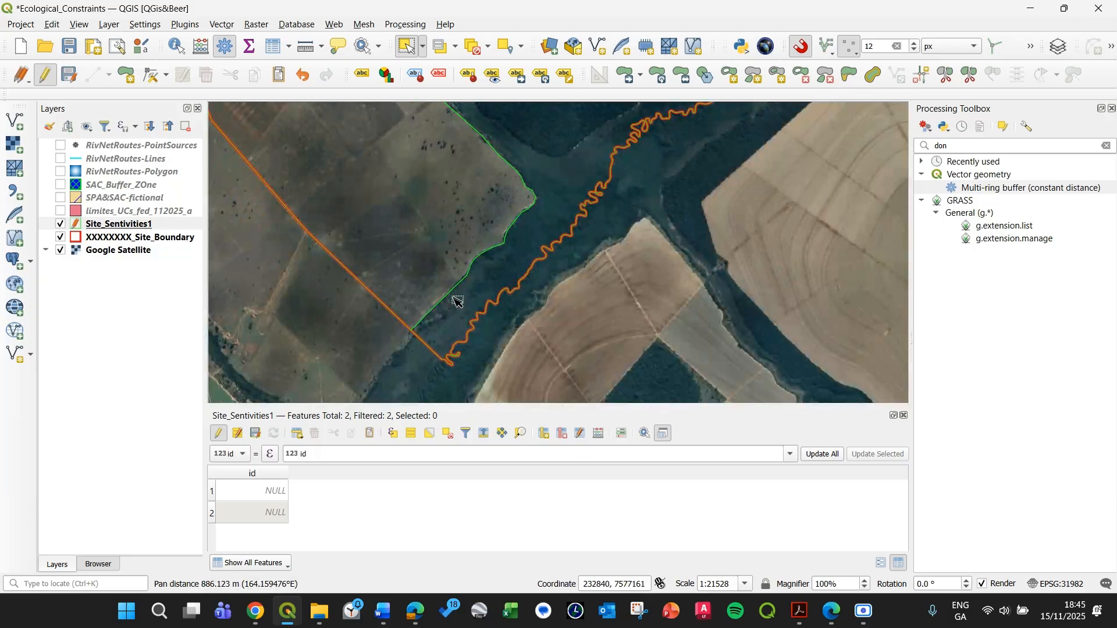
drag(559, 152, 513, 266)
scroll(553, 240, up, 1)
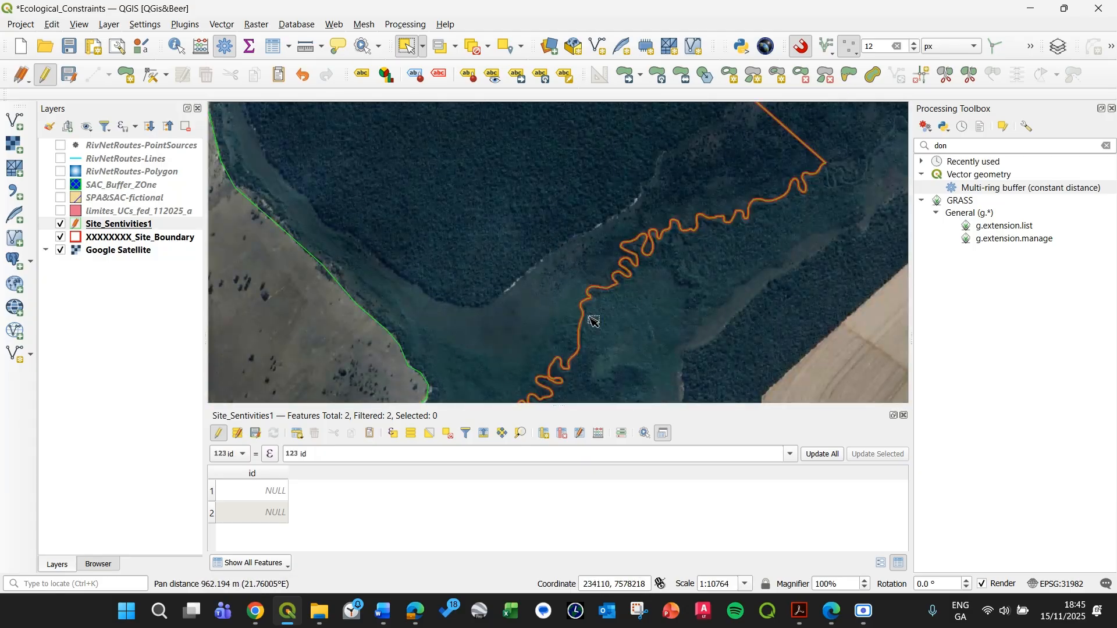
scroll(533, 309, up, 1)
drag(530, 313, 641, 309)
drag(754, 239, 532, 293)
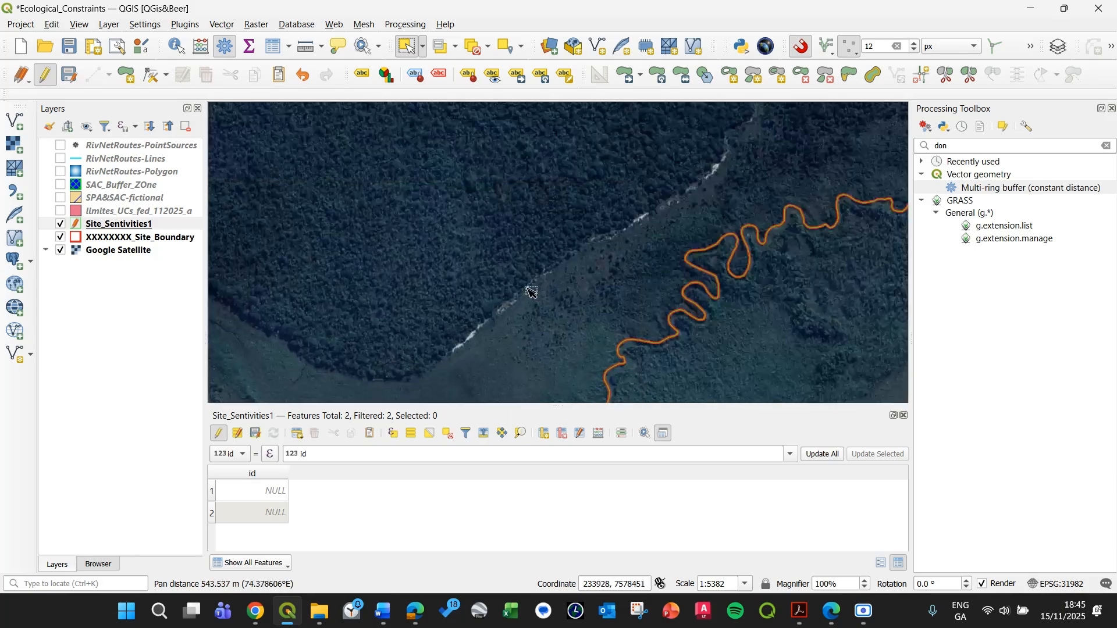
Step: Examine the dense forest block's extent along the eastern site boundary and up to the northern notch
scroll(531, 292, down, 1)
drag(458, 354, 480, 264)
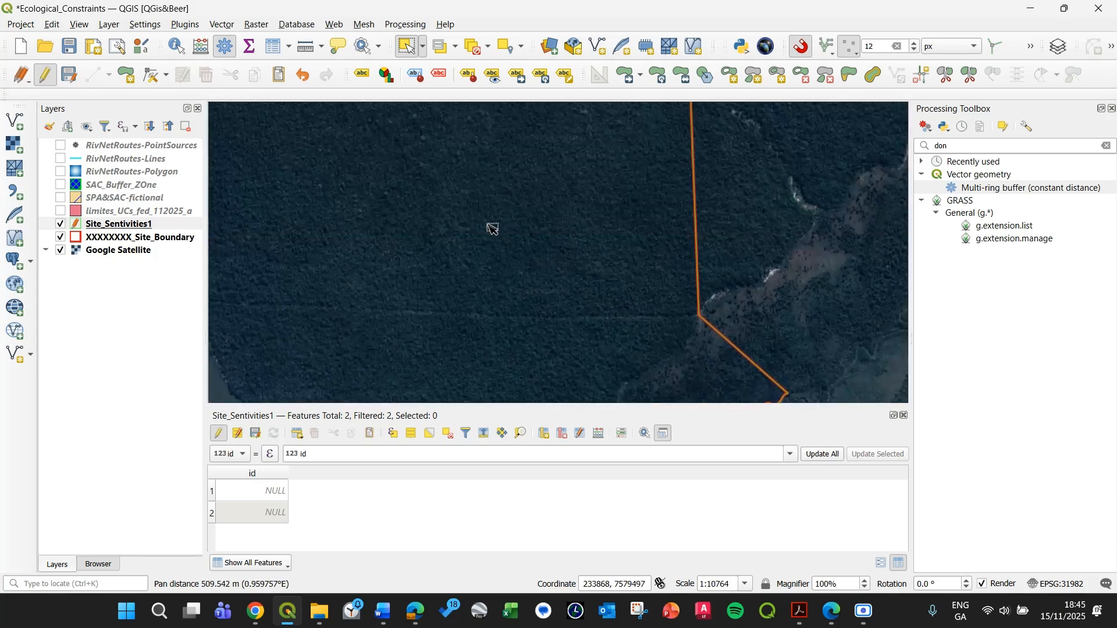
scroll(534, 229, down, 1)
drag(466, 145, 675, 385)
scroll(488, 273, up, 1)
drag(488, 273, 448, 192)
scroll(562, 330, down, 1)
drag(622, 344, 496, 234)
drag(424, 181, 479, 268)
drag(505, 315, 533, 174)
drag(521, 236, 461, 224)
drag(528, 281, 606, 423)
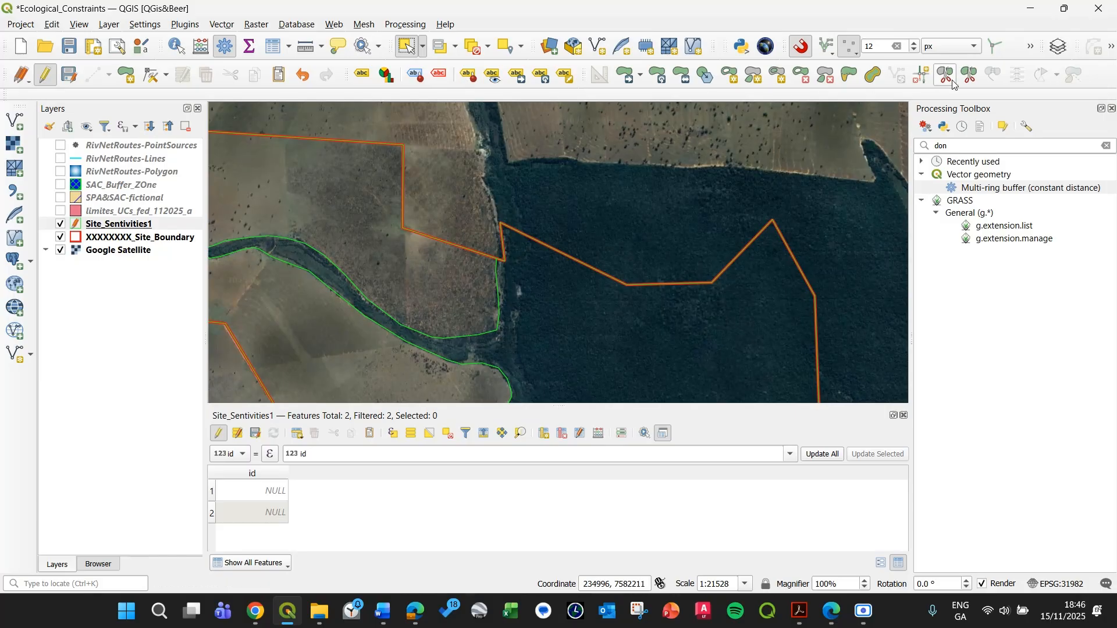
Step: Split the dense forest block from the river corridor polygon and separate the two parts into single features with Multipart Split
scroll(541, 297, down, 1)
click(541, 298)
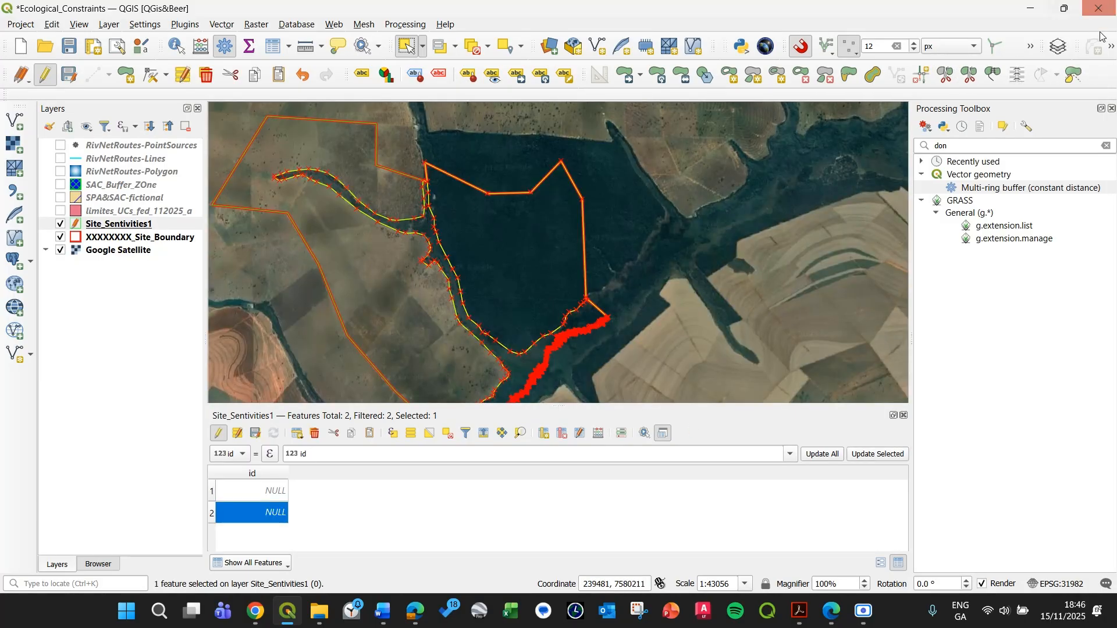
click(1073, 74)
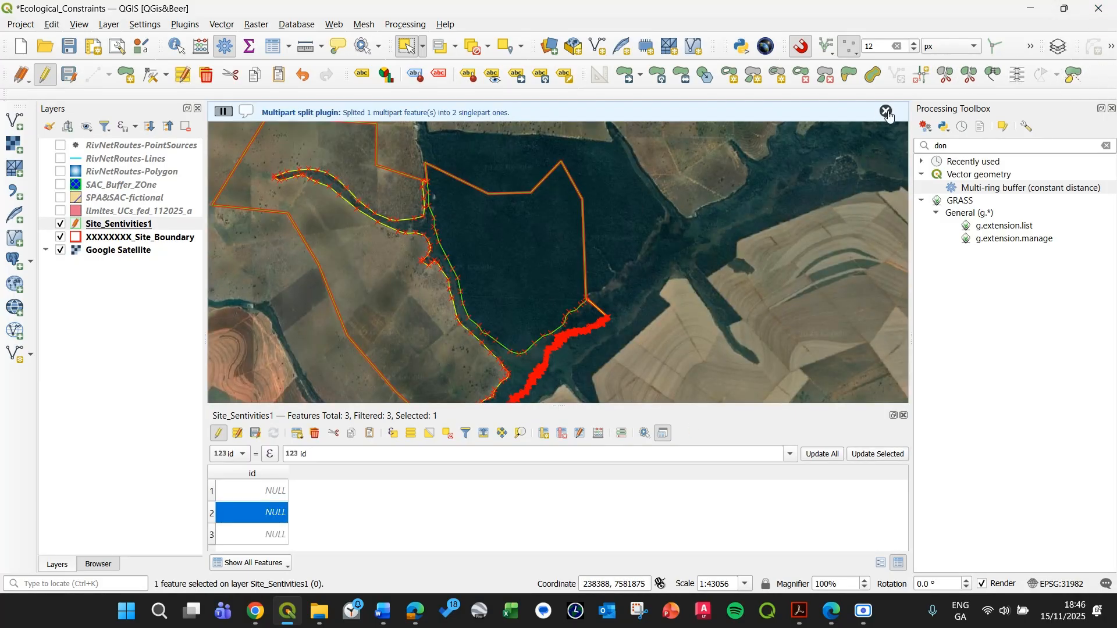
click(703, 204)
Step: Examine the forest block's new edge and the river corridor from the southern corner back to the wooded strip
drag(612, 215, 722, 96)
drag(404, 231, 387, 364)
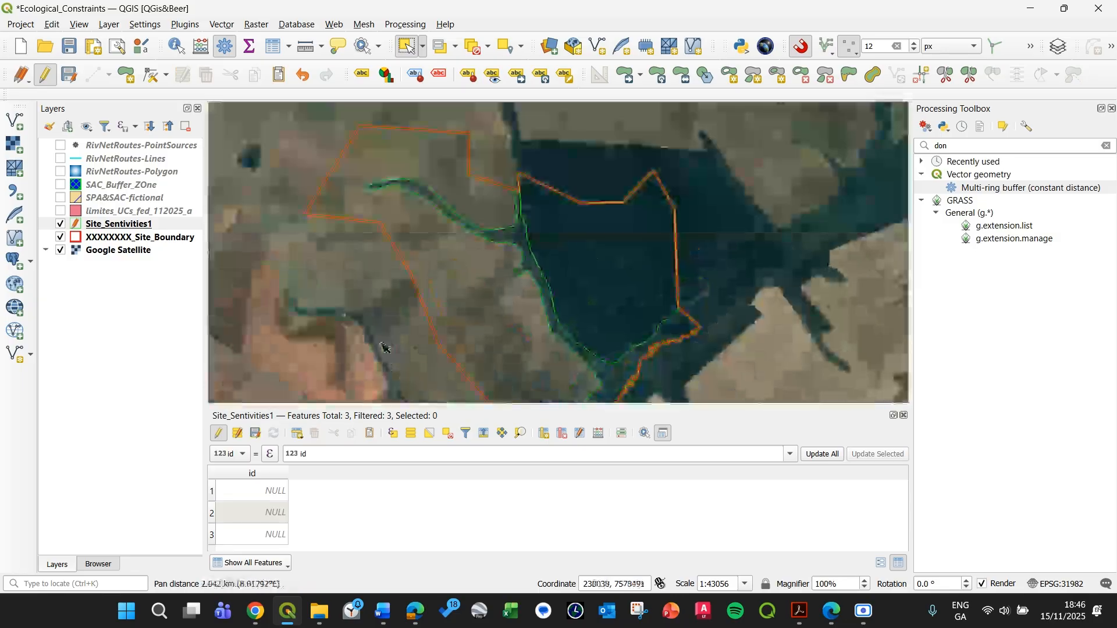
drag(553, 299, 470, 231)
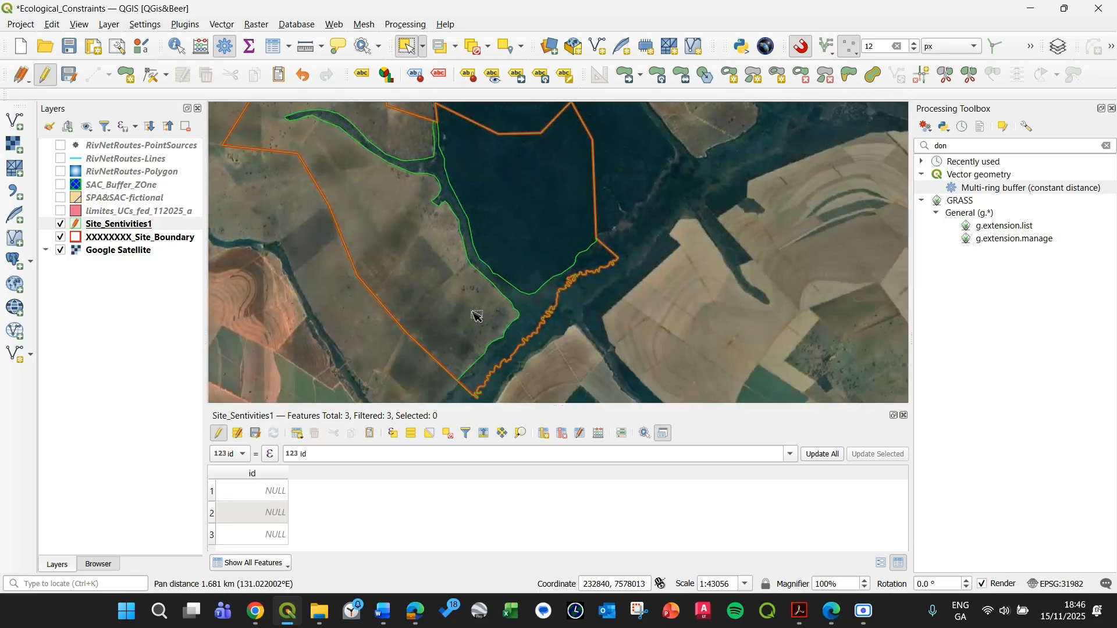
drag(486, 313, 490, 245)
scroll(460, 330, up, 2)
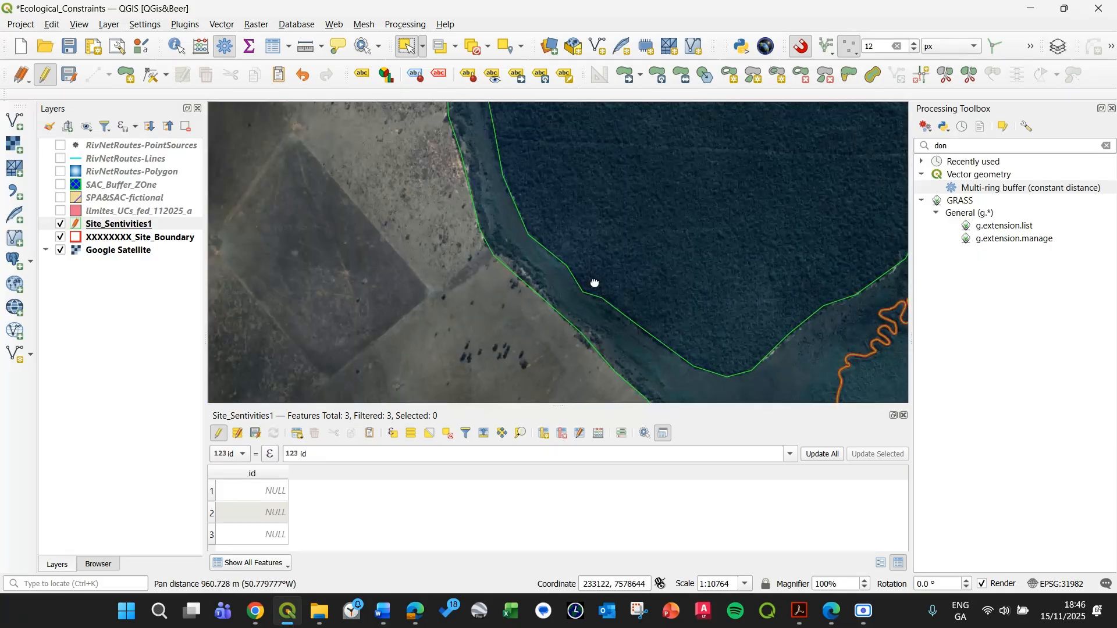
drag(617, 380, 619, 383)
drag(549, 267, 635, 438)
scroll(331, 218, down, 1)
drag(337, 219, 535, 341)
drag(430, 261, 597, 293)
Step: Cut the pond out of the western wooded strip along its outline with Split Parts and separate the pieces into single features
scroll(506, 312, up, 1)
scroll(633, 294, up, 1)
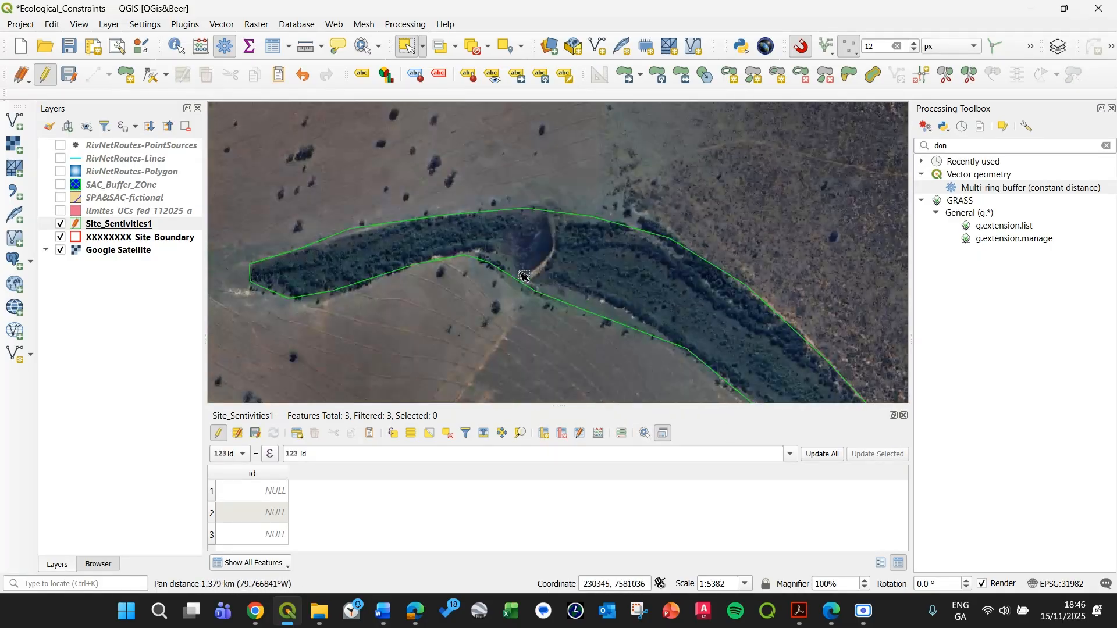
drag(294, 281, 387, 243)
scroll(386, 243, down, 1)
drag(309, 250, 576, 164)
drag(736, 174, 567, 203)
scroll(569, 204, up, 1)
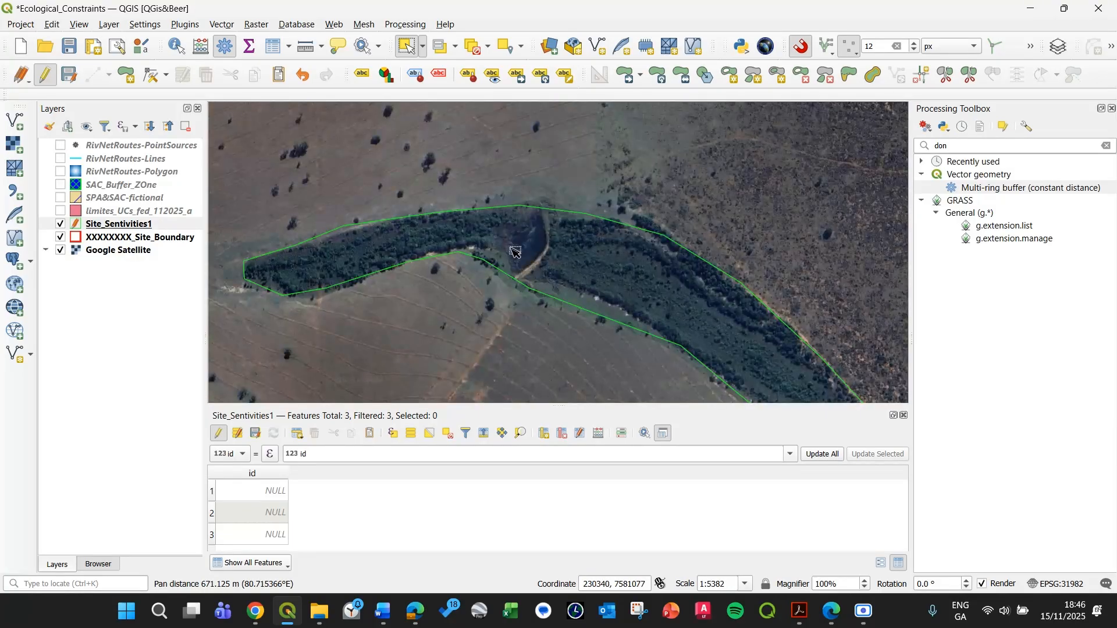
click(968, 74)
scroll(563, 238, up, 1)
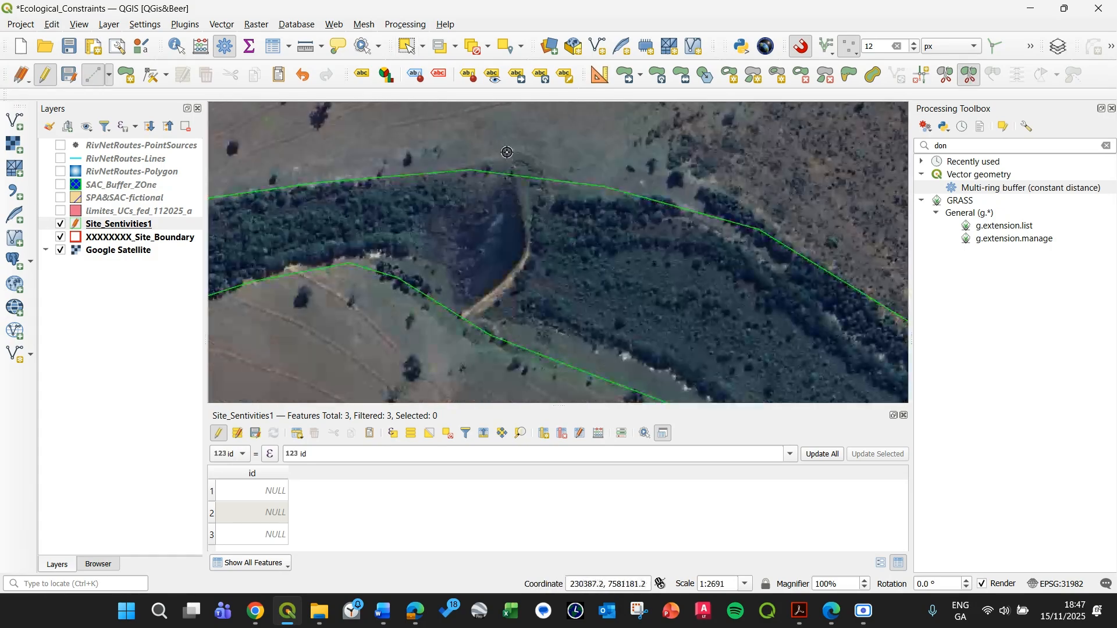
click(497, 288)
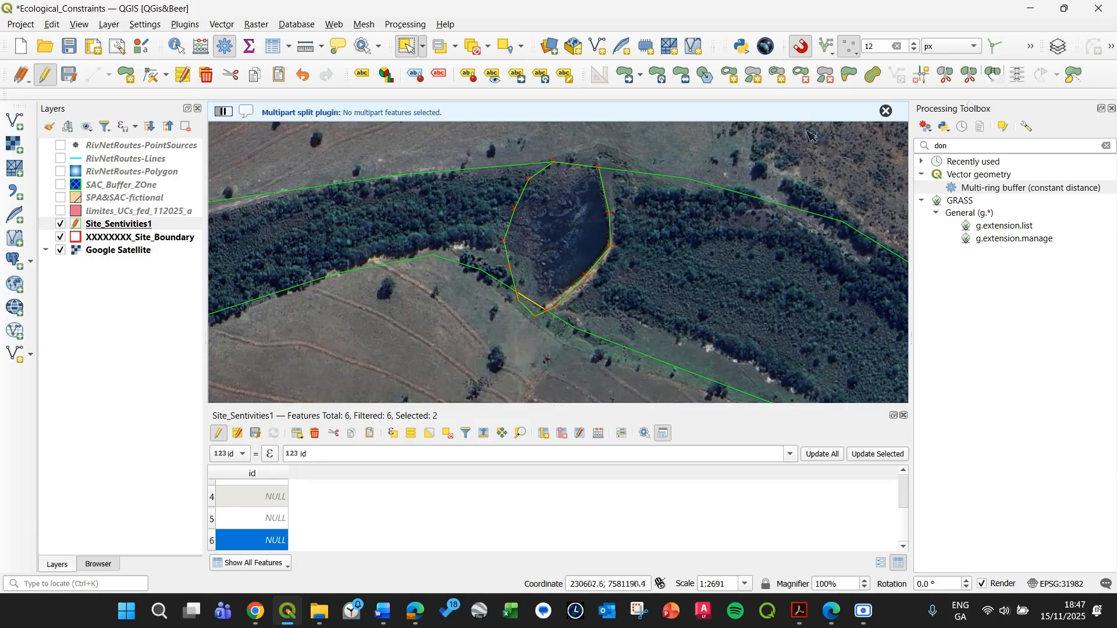
Step: Merge the selected pond polygon with the small adjoining sliver and clear the selection
click(995, 75)
click(637, 420)
scroll(596, 300, down, 2)
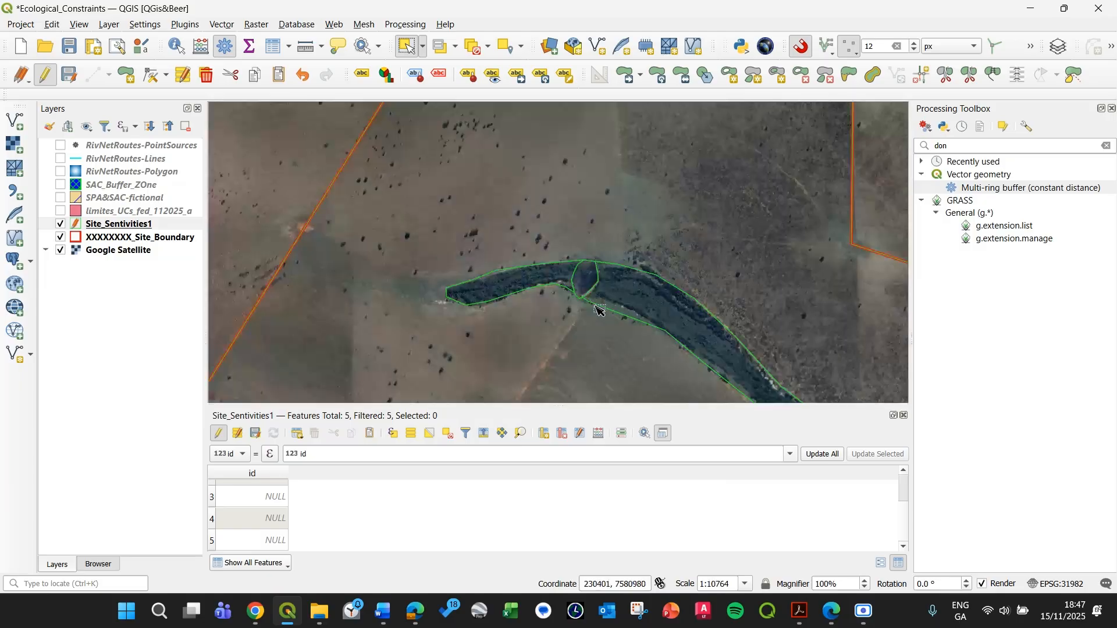
Step: Examine the pond and wooded strip polygons in relation to the northern fields and the whole site
scroll(608, 312, down, 1)
drag(670, 344, 355, 295)
scroll(640, 191, down, 2)
scroll(672, 204, up, 1)
drag(455, 167, 523, 257)
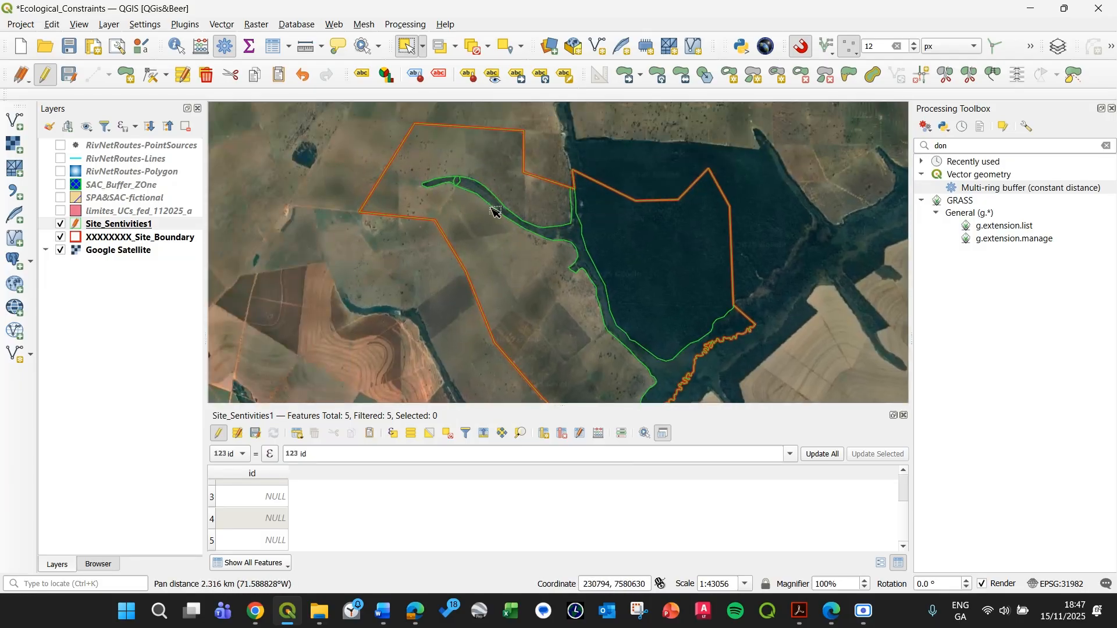
drag(474, 217, 563, 276)
scroll(544, 273, up, 1)
drag(534, 210, 471, 216)
scroll(534, 257, up, 1)
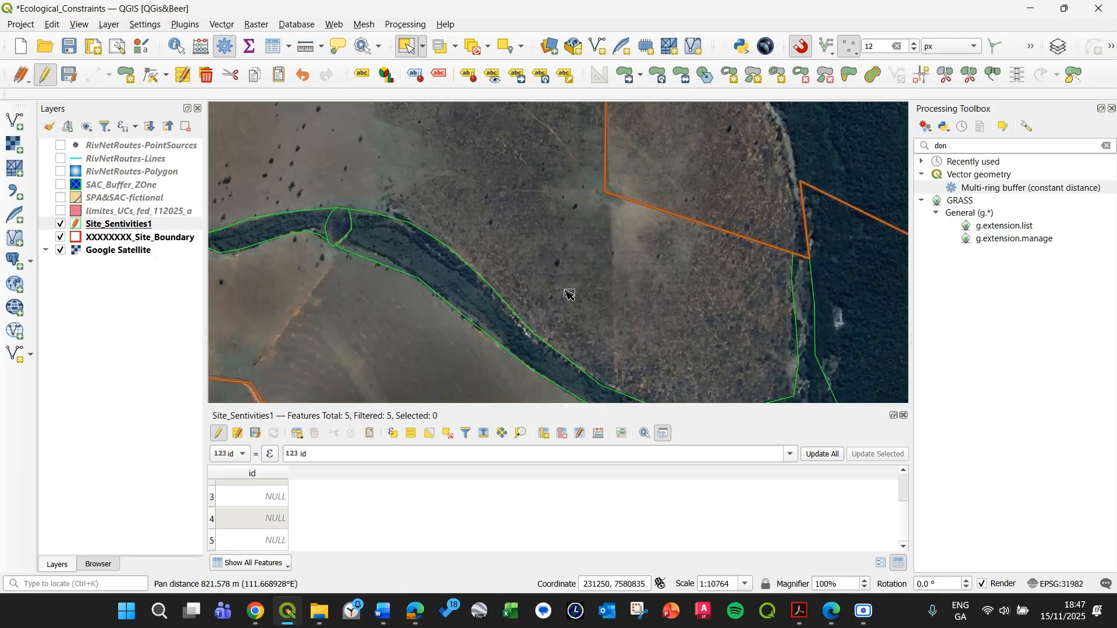
drag(678, 317, 548, 209)
scroll(555, 256, down, 1)
scroll(555, 256, down, 1)
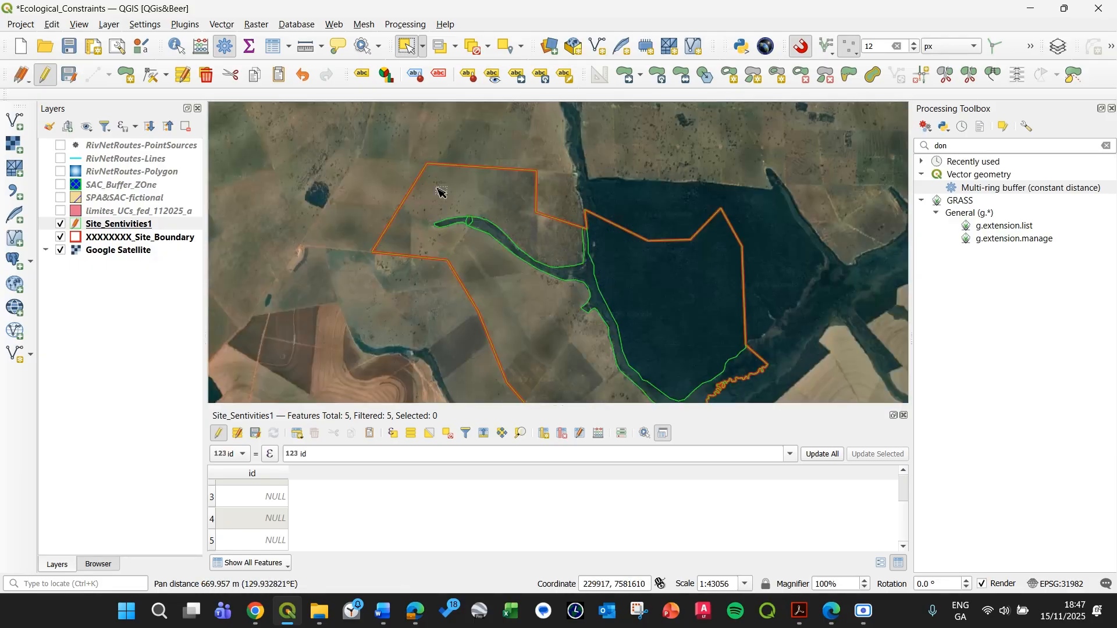
Step: Review the open farmland polygon on both sides of the wooded strip and along the southwestern site boundary
drag(483, 284, 388, 248)
drag(507, 302, 469, 231)
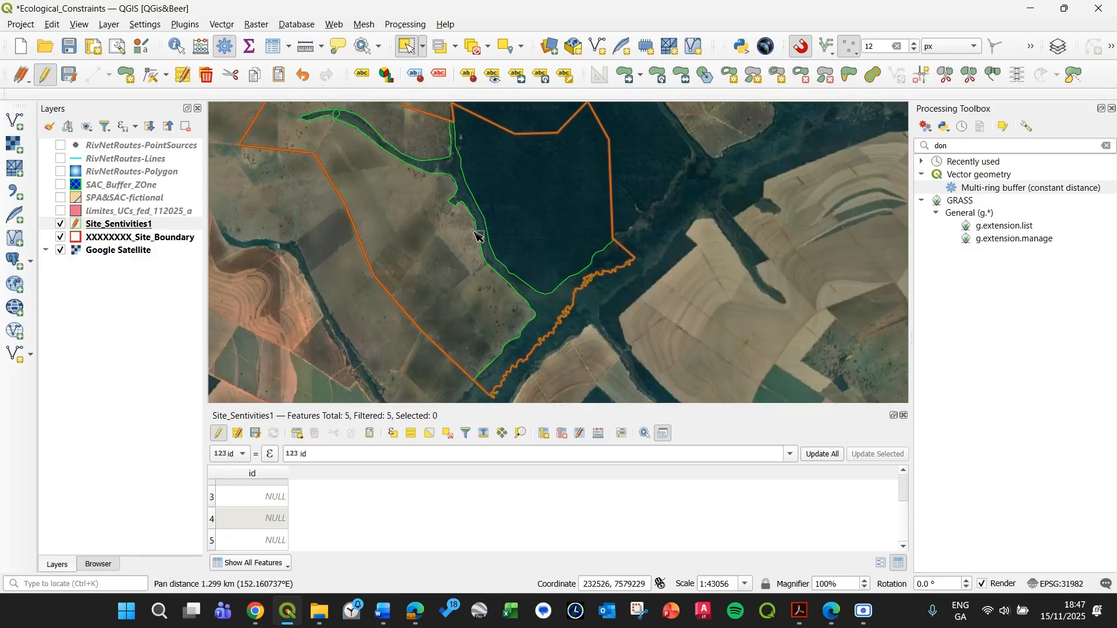
scroll(459, 303, up, 1)
drag(479, 282, 612, 353)
drag(532, 254, 576, 377)
drag(466, 244, 597, 464)
drag(395, 307, 346, 225)
drag(515, 314, 475, 250)
drag(377, 209, 391, 249)
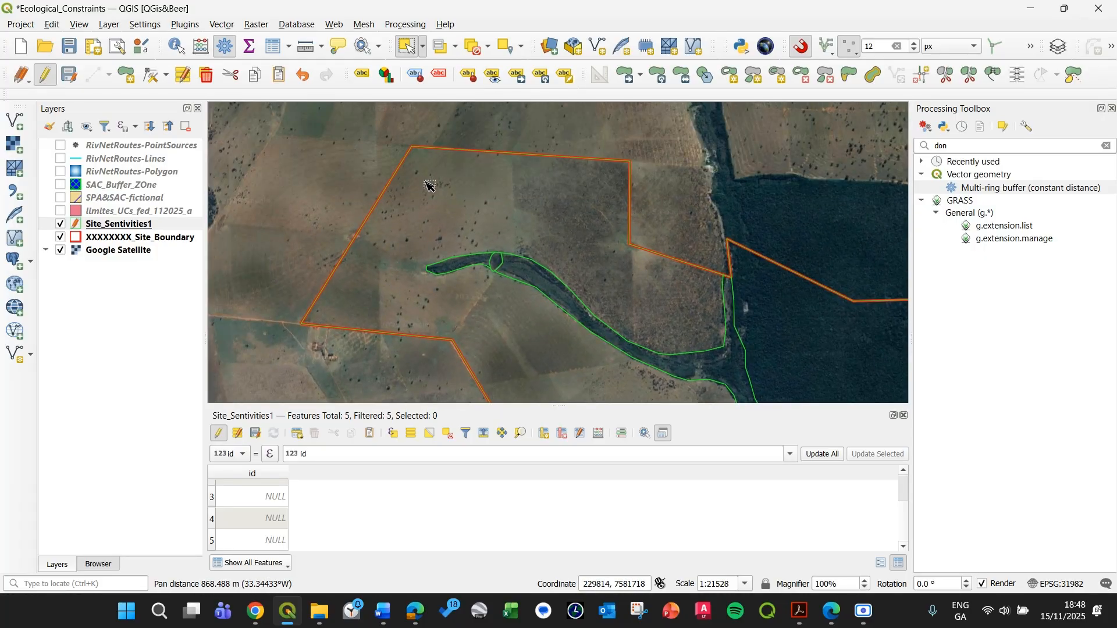
drag(618, 254, 639, 303)
drag(455, 322, 369, 242)
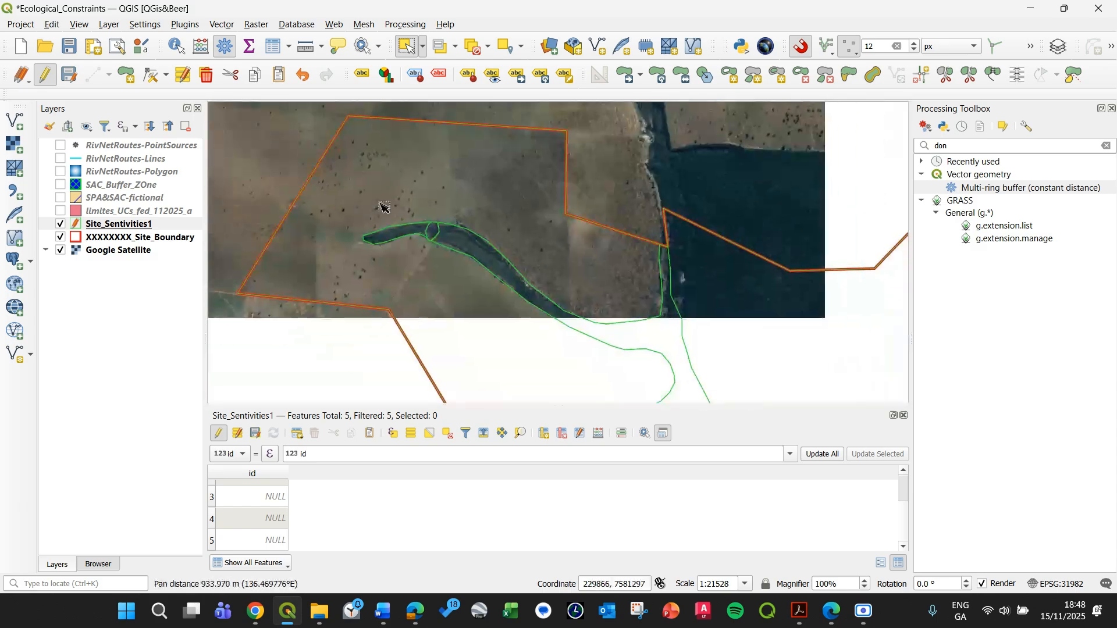
drag(568, 351, 514, 242)
drag(641, 366, 501, 327)
drag(569, 375, 499, 369)
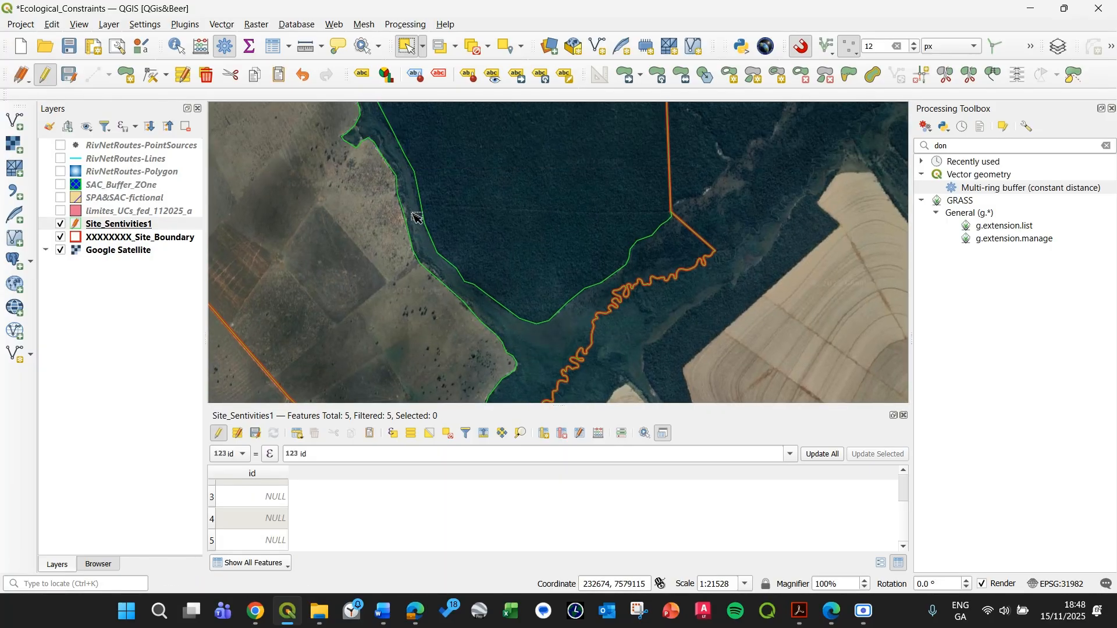
Step: Review the river corridor between the farmland and forest block, from the northern notch to the wooded strip's western tip
drag(446, 181, 469, 344)
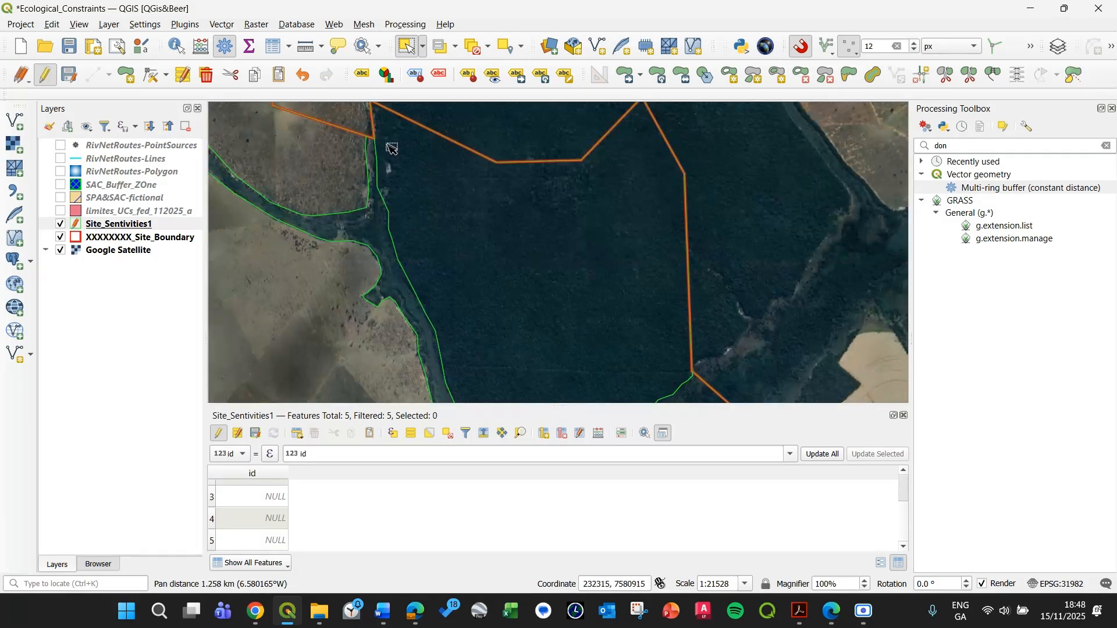
drag(446, 236, 541, 321)
drag(613, 332, 601, 197)
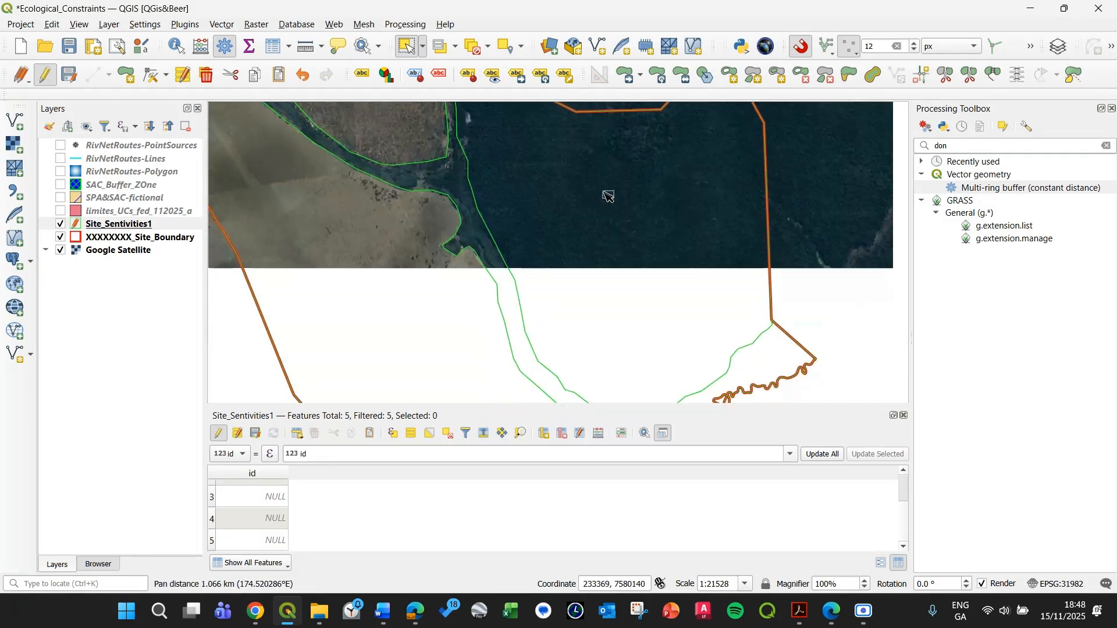
scroll(618, 337, down, 1)
mouse_move(673, 340)
mouse_down()
mouse_move(830, 324)
mouse_move(606, 349)
mouse_move(666, 340)
mouse_up()
scroll(599, 343, up, 1)
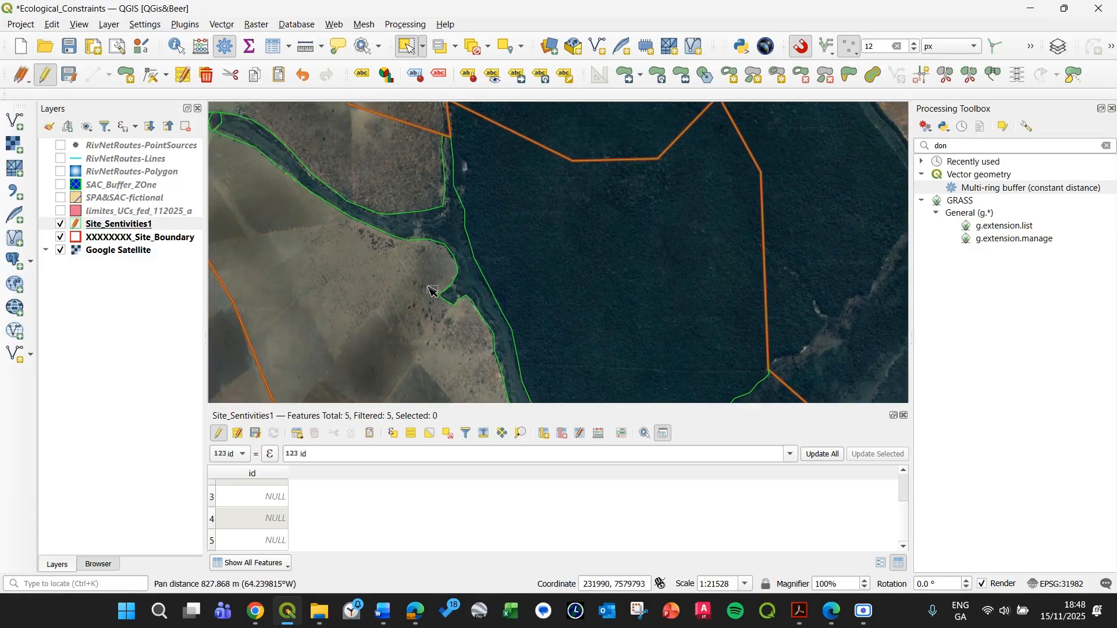
drag(413, 271, 614, 297)
drag(410, 230, 451, 338)
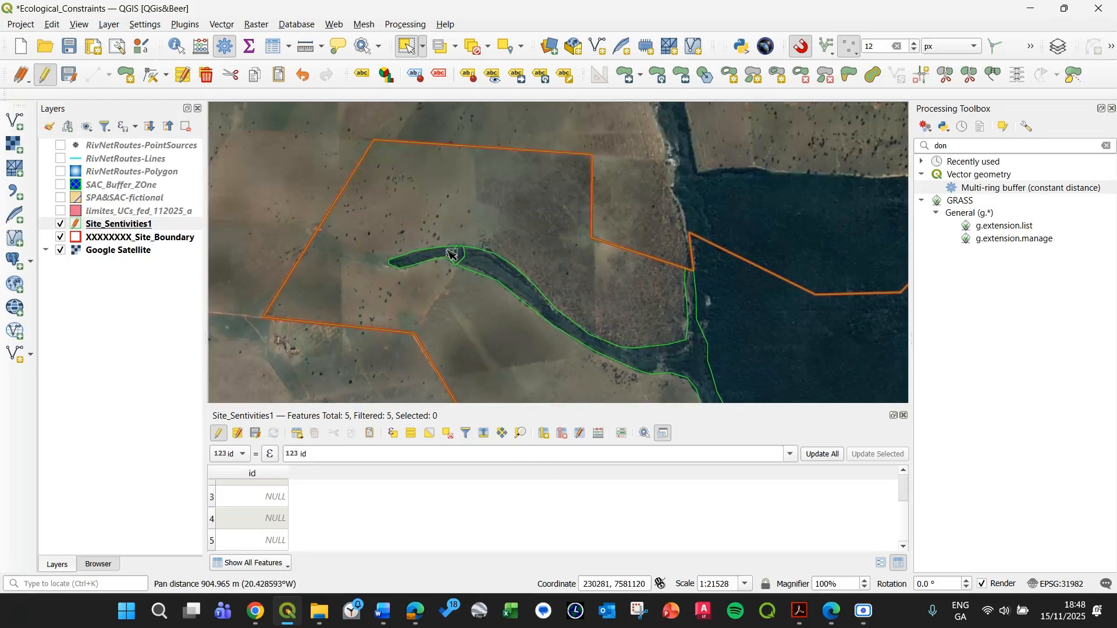
drag(615, 324, 530, 281)
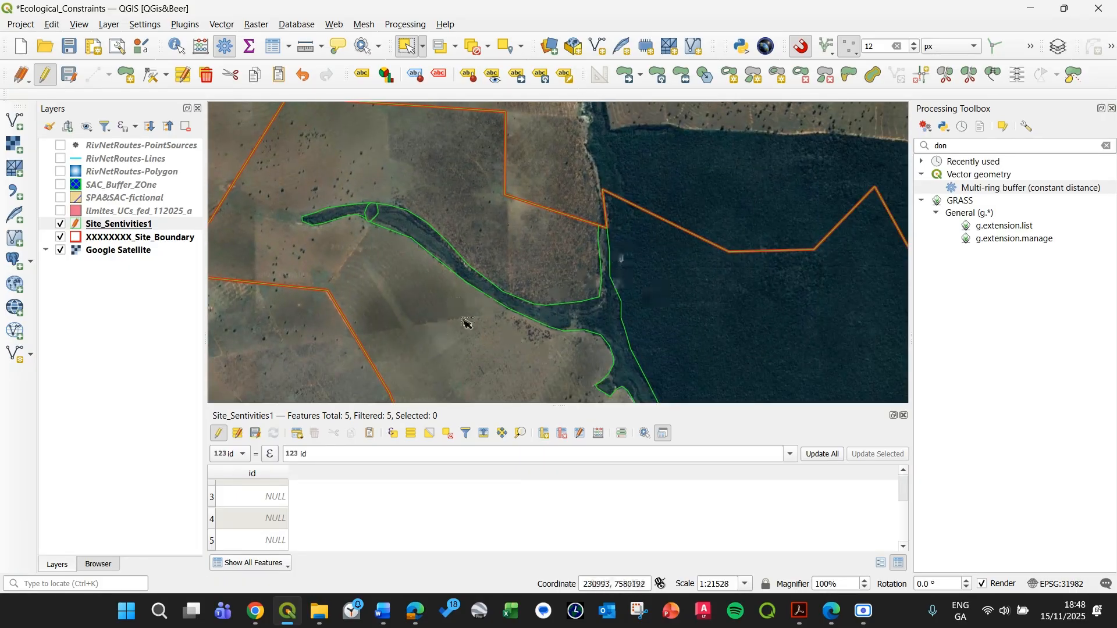
Step: Add a text field named LandCover with length 50 to the Site_Sentivities1 attribute table
scroll(448, 323, down, 1)
scroll(401, 297, down, 1)
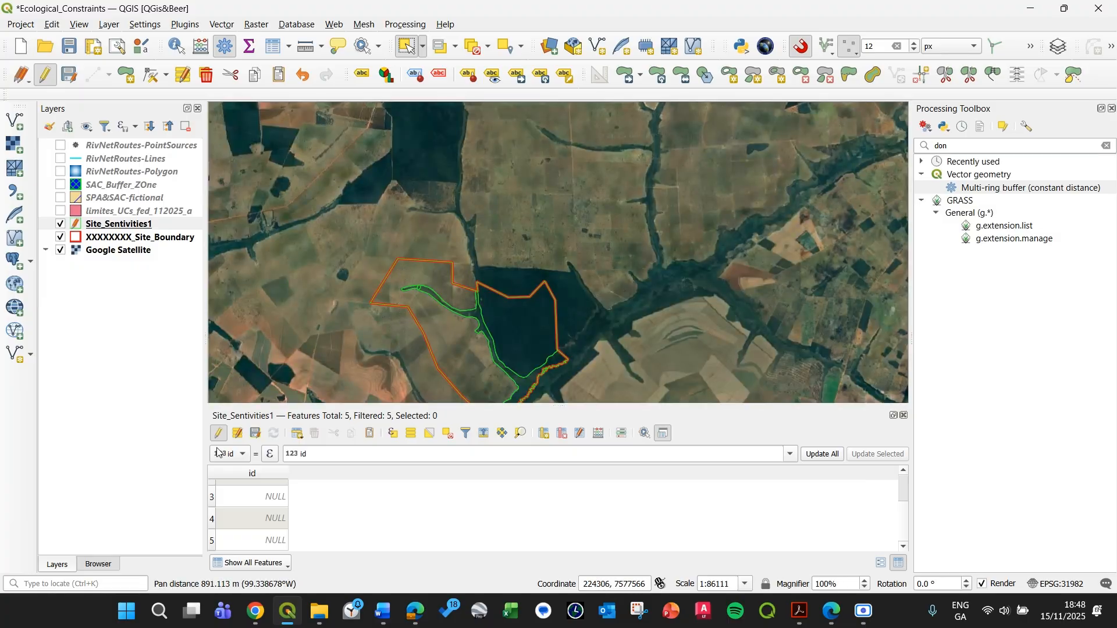
drag(302, 398, 296, 335)
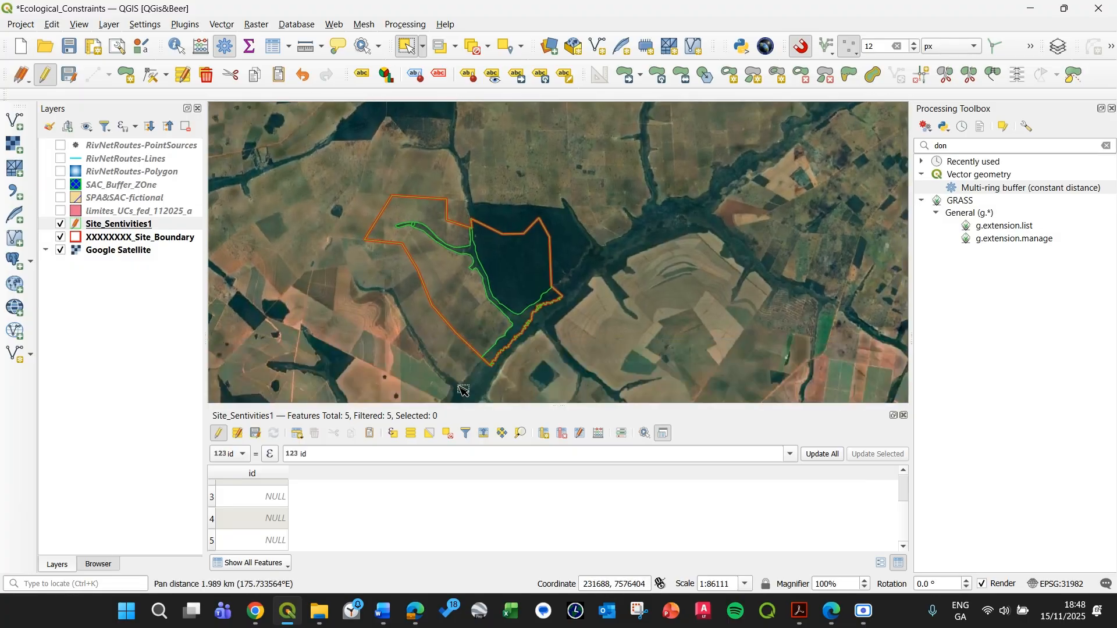
click(545, 434)
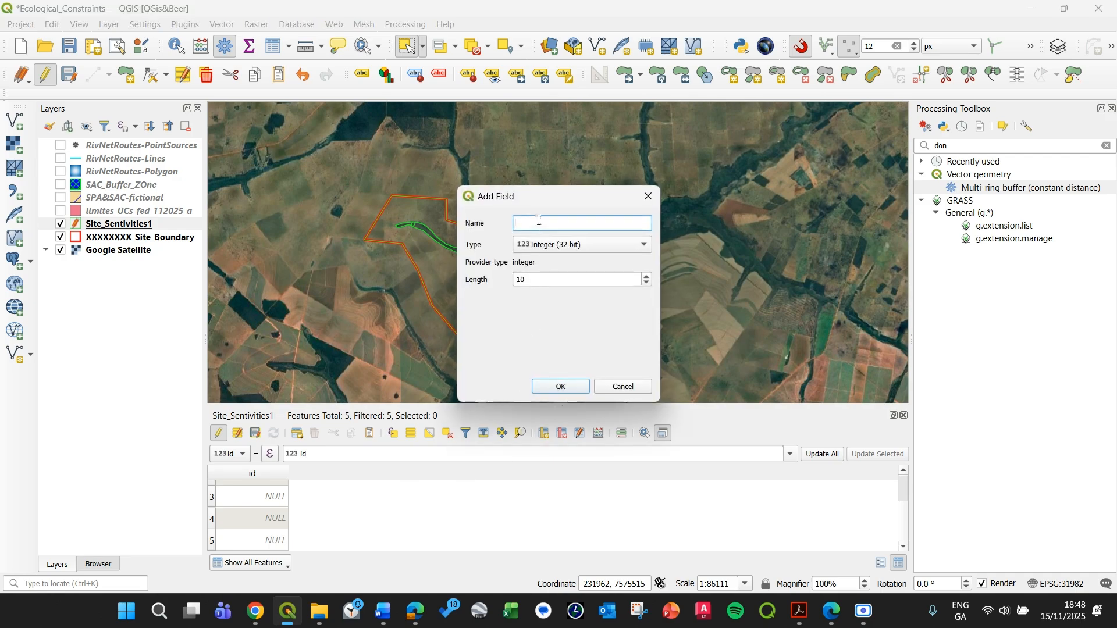
click(574, 252)
click(568, 286)
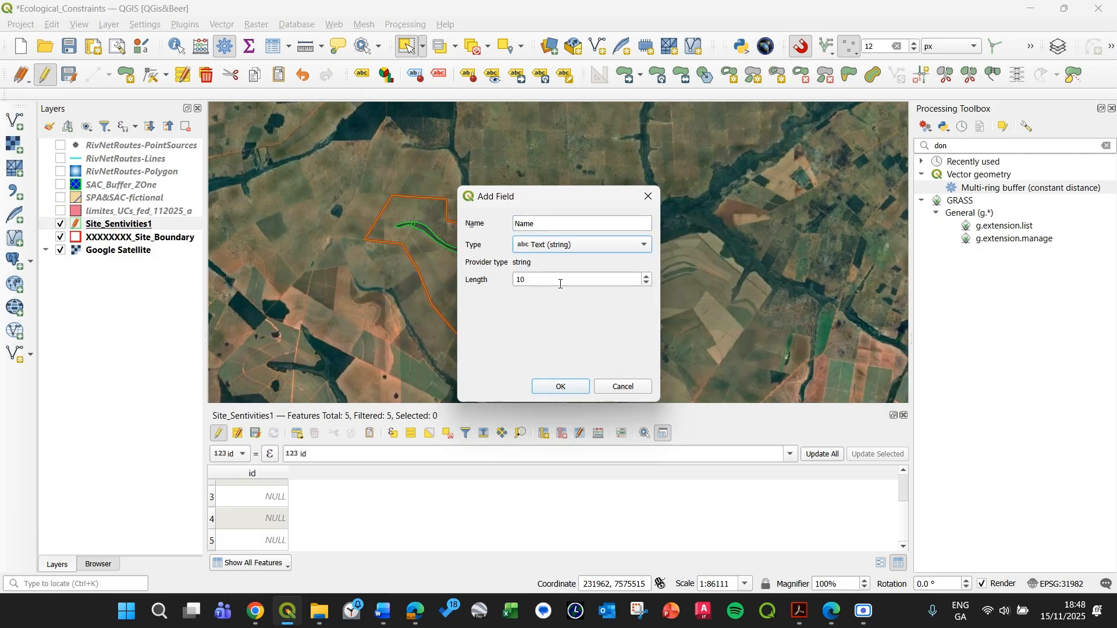
double_click(546, 281)
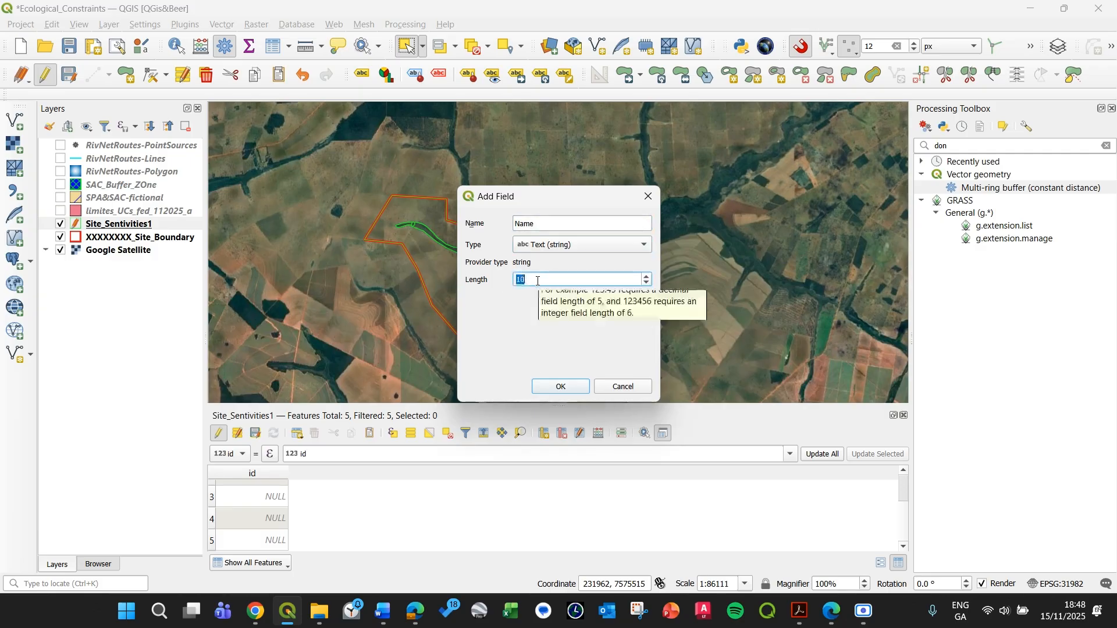
text(5)
double_click(585, 224)
text(La)
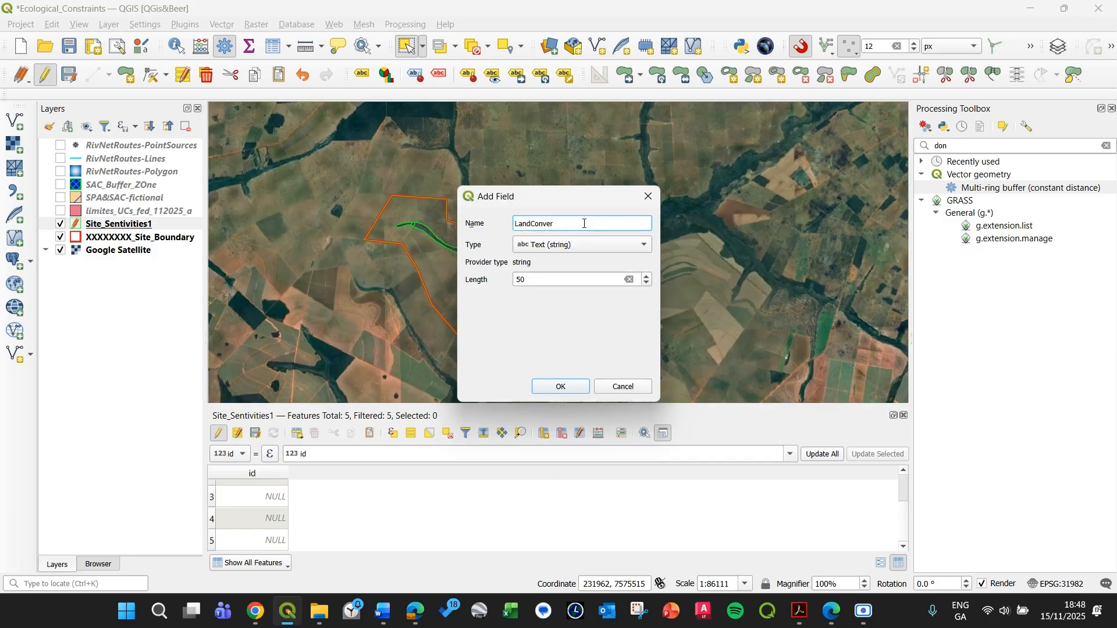
text(ndCover)
key(Return)
Step: Save the Site_Sentivities1 attribute edits and end the editing session
scroll(379, 293, up, 1)
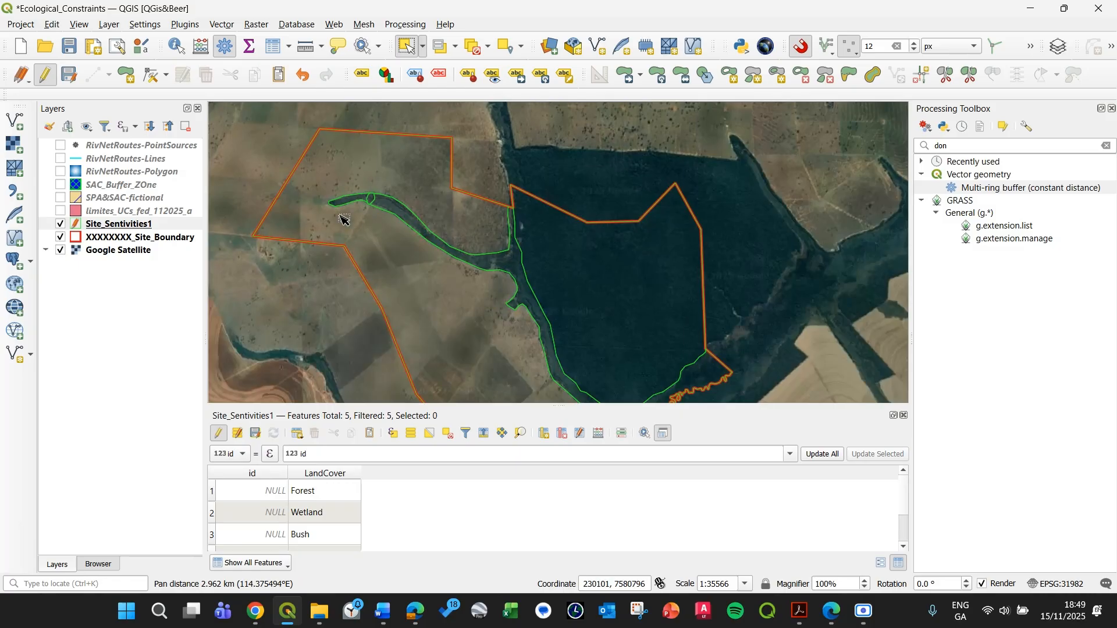
click(255, 433)
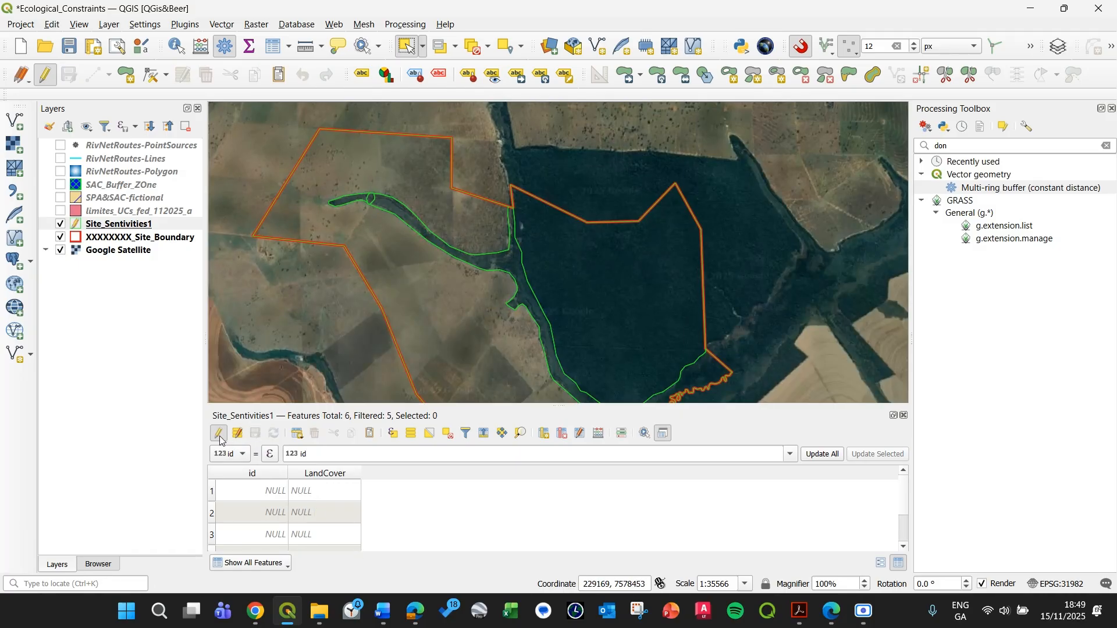
click(218, 433)
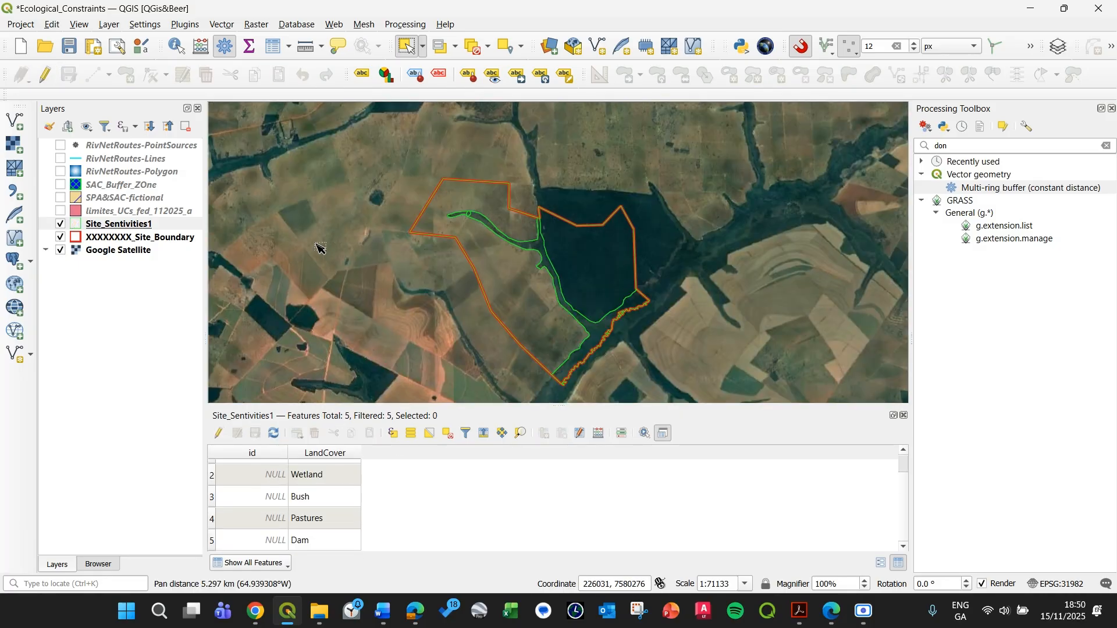
drag(320, 249, 662, 260)
scroll(629, 213, up, 1)
drag(670, 214, 626, 275)
drag(653, 176, 552, 139)
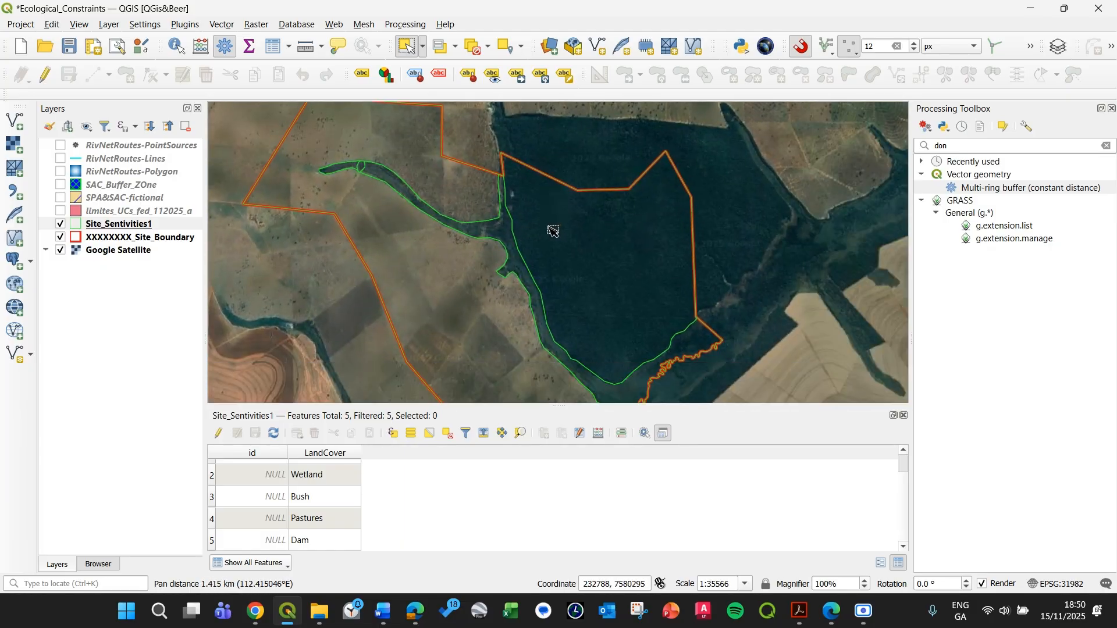
scroll(326, 491, up, 1)
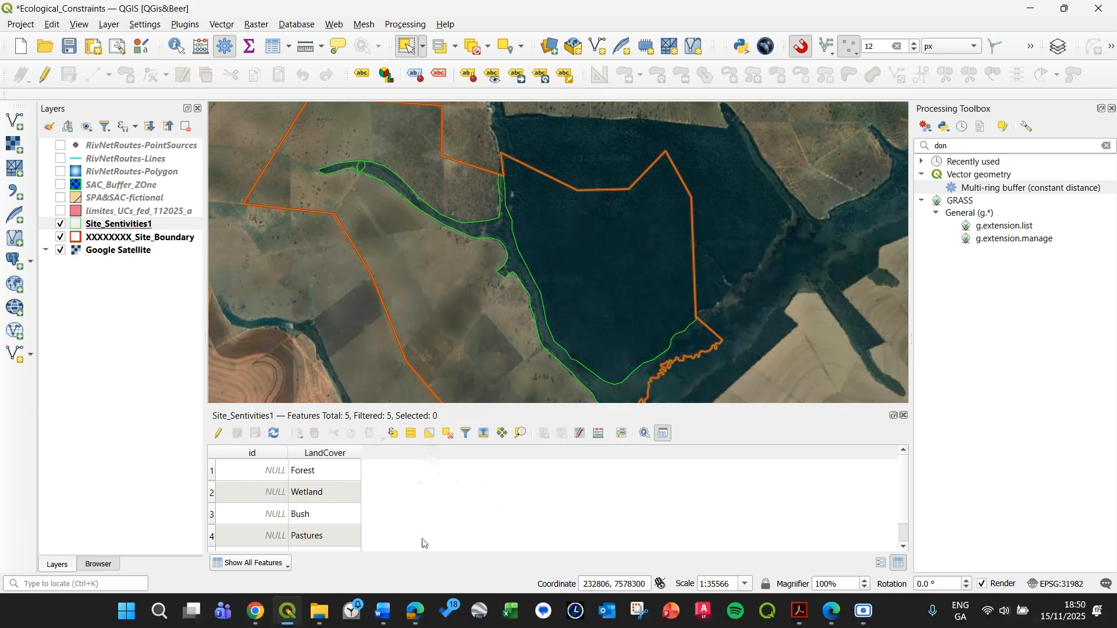
Step: Reopen Site_Sentivities1 for editing and add a 32-bit integer field named LCSens with length 3
click(582, 443)
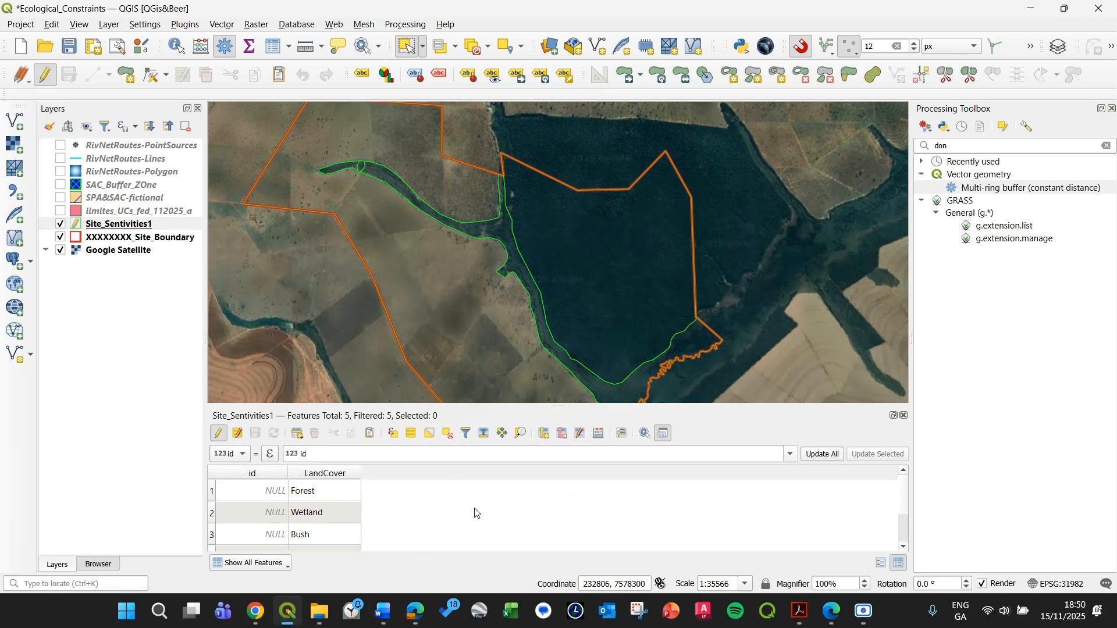
click(545, 433)
text(LCSens)
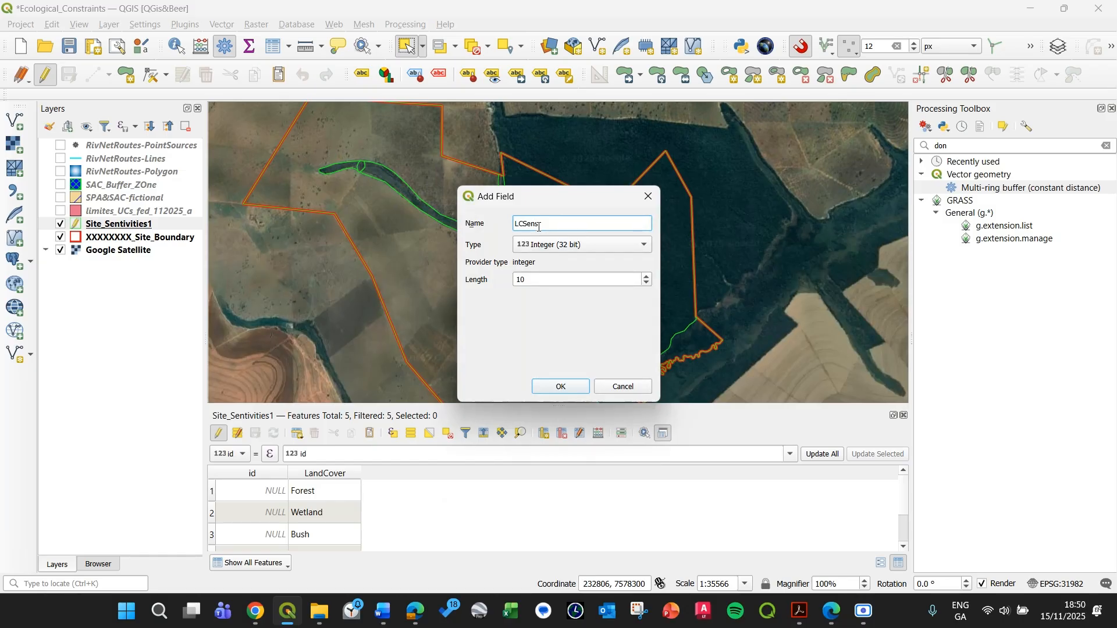
click(544, 244)
click(497, 247)
click(544, 280)
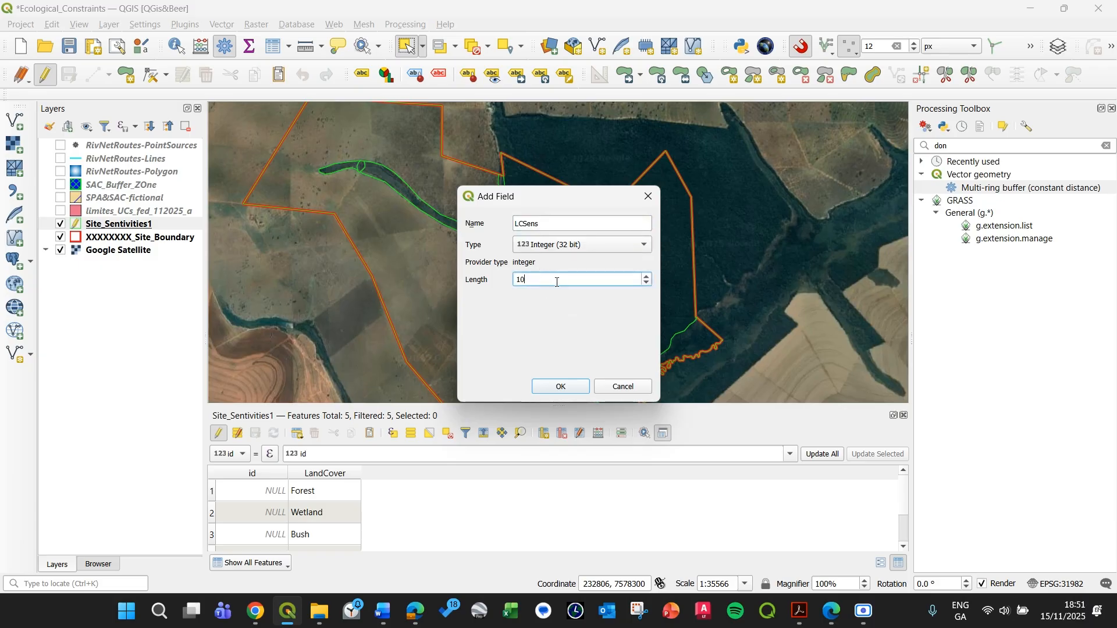
drag(541, 275, 509, 283)
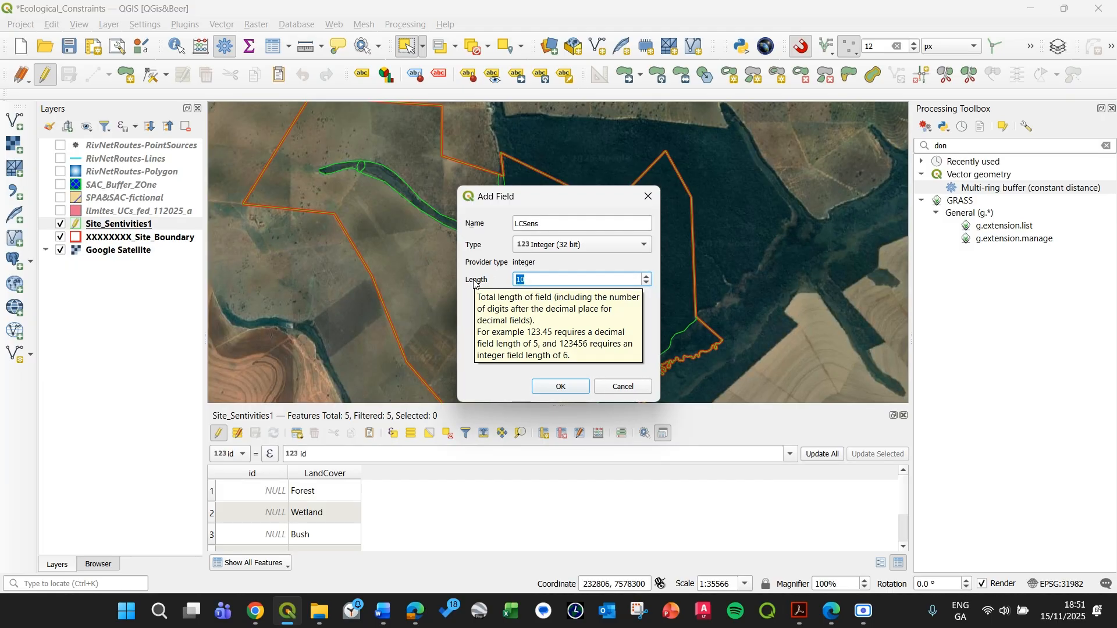
text(3)
click(560, 386)
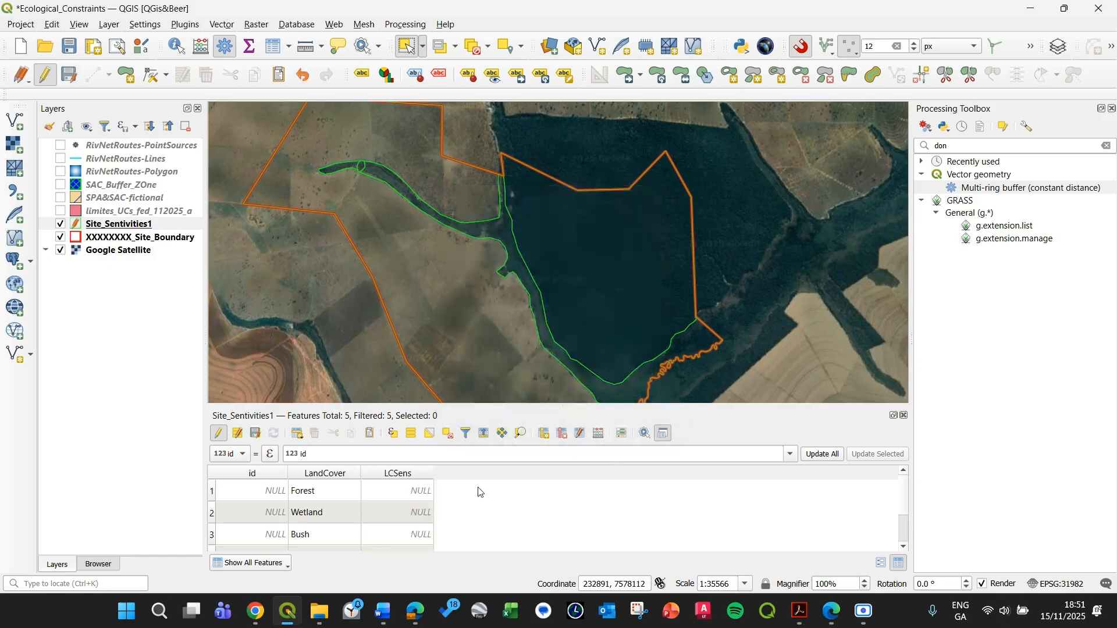
Step: Select the forest polygon, set its LCSens value to 70 and clear the selection
scroll(315, 503, down, 2)
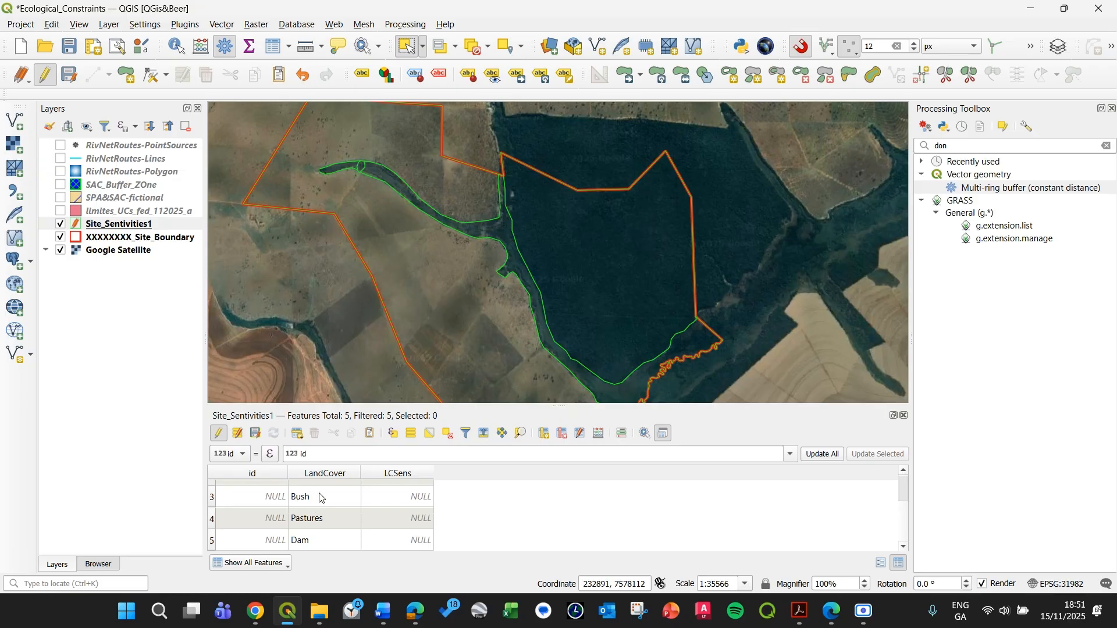
click(604, 308)
drag(591, 340, 586, 289)
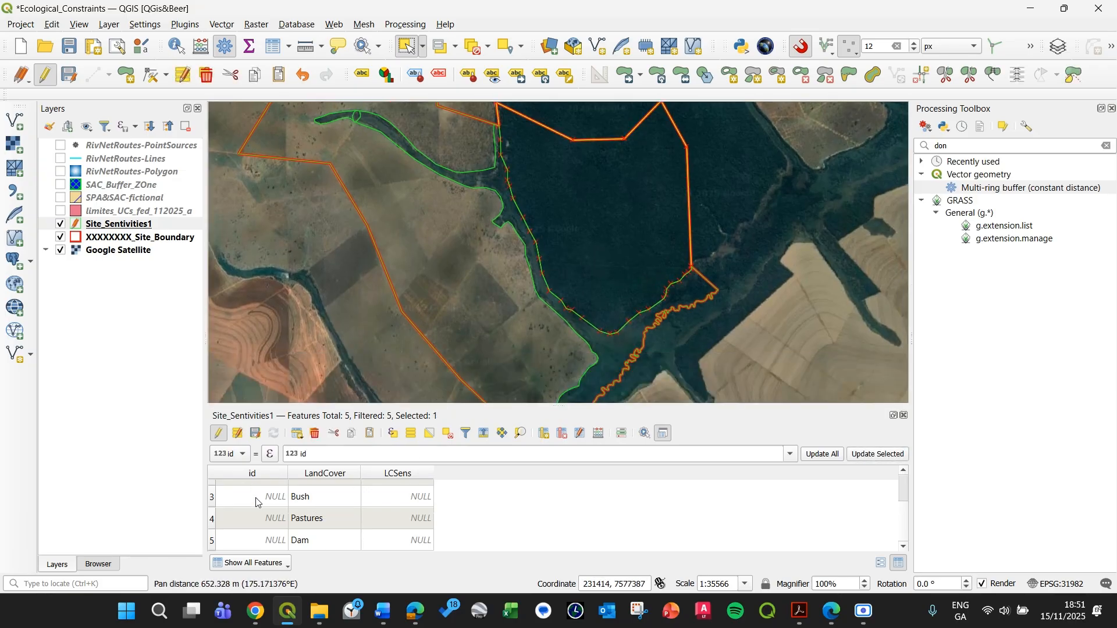
scroll(392, 507, up, 2)
double_click(399, 494)
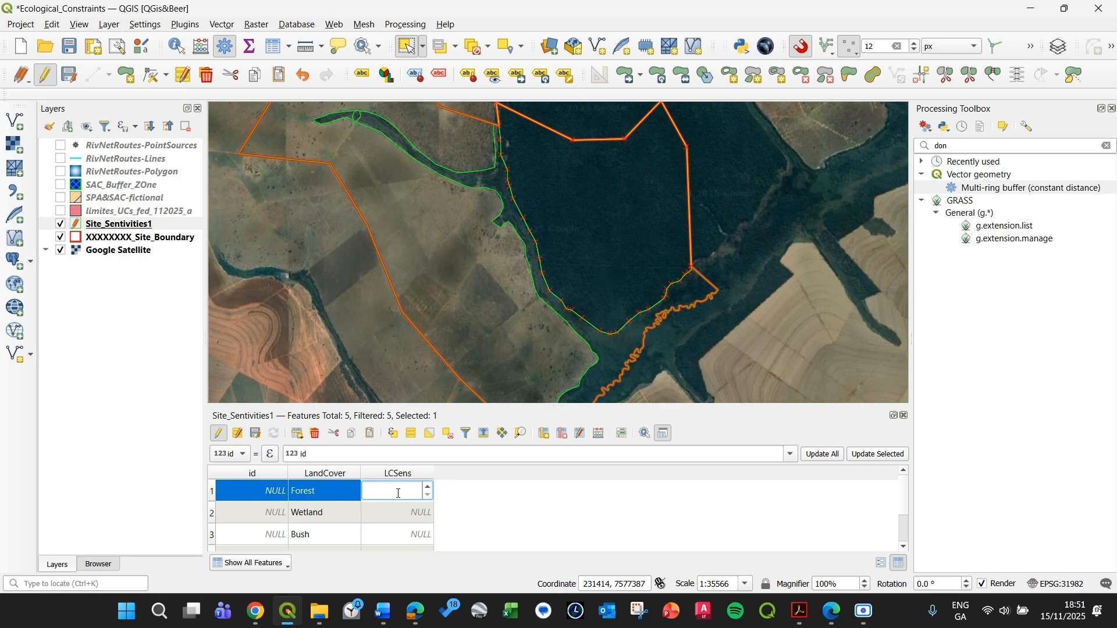
click(355, 379)
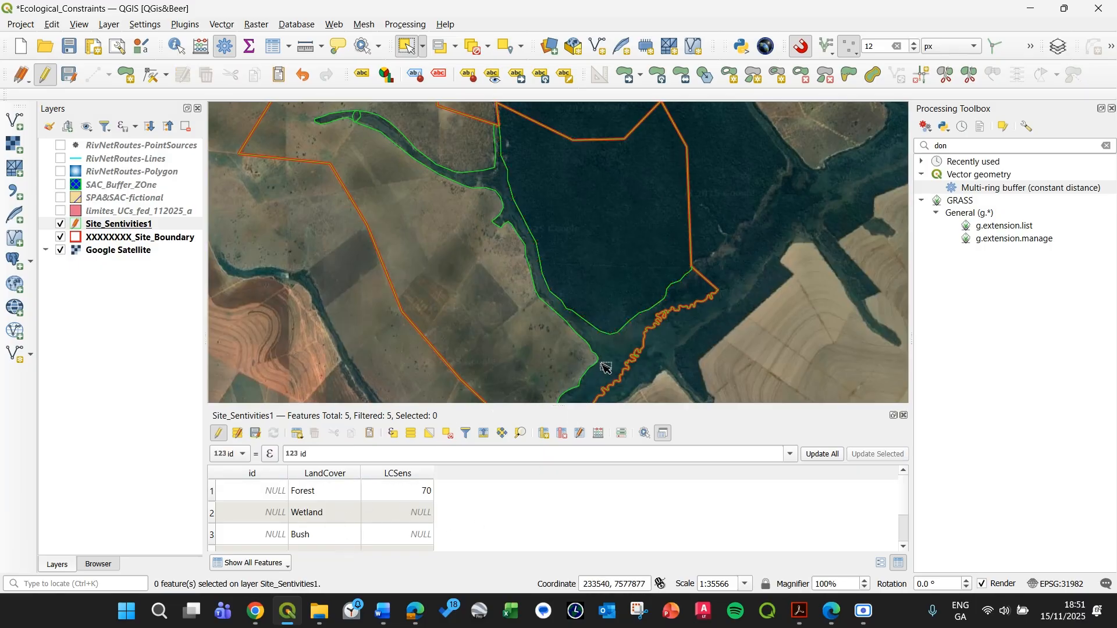
Step: Set the LCSens value to 75 for the Wetland feature and to 30 for the Pastures feature
double_click(415, 513)
scroll(444, 517, down, 2)
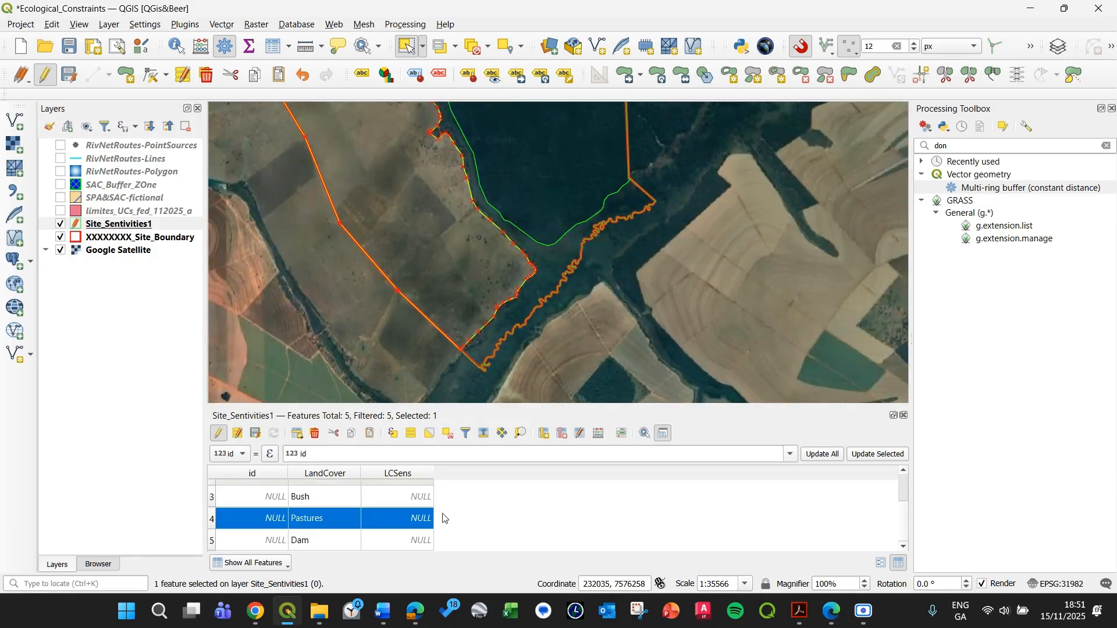
double_click(403, 525)
text(10)
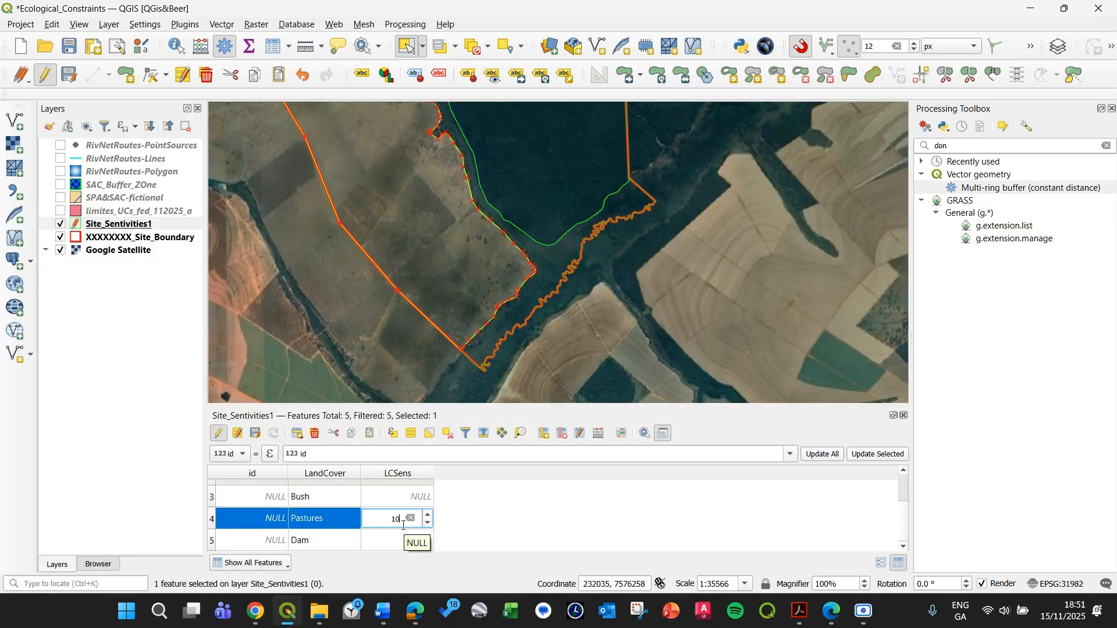
click(522, 393)
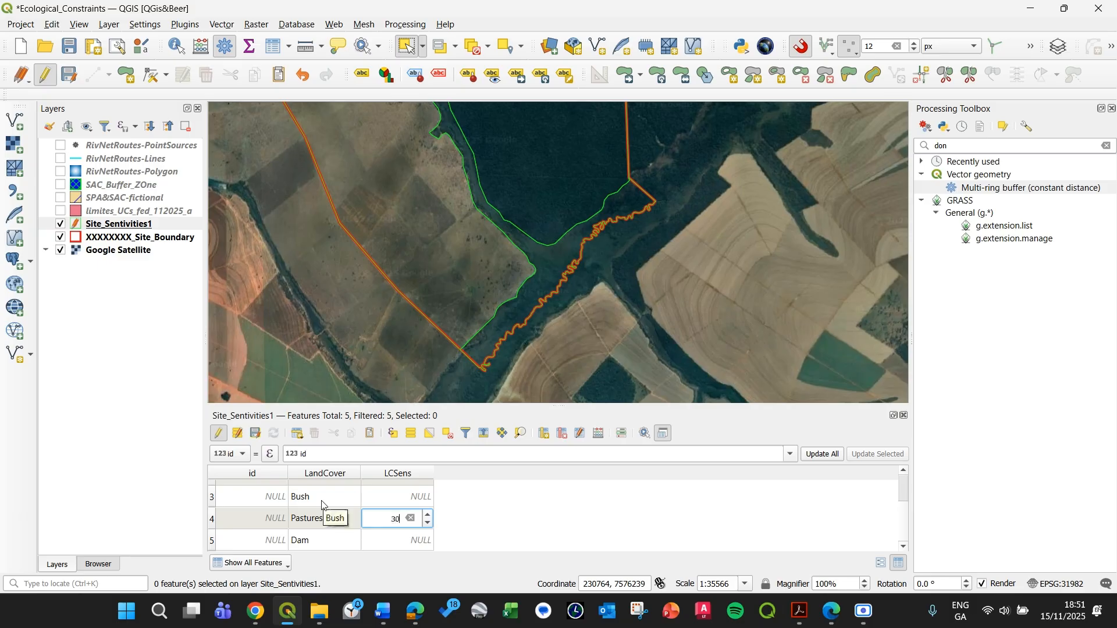
key(Return)
Step: Select the small dam polygon in the wooded strip, set its LCSens value to 60 and clear the selection
scroll(334, 361, up, 1)
scroll(305, 527, up, 1)
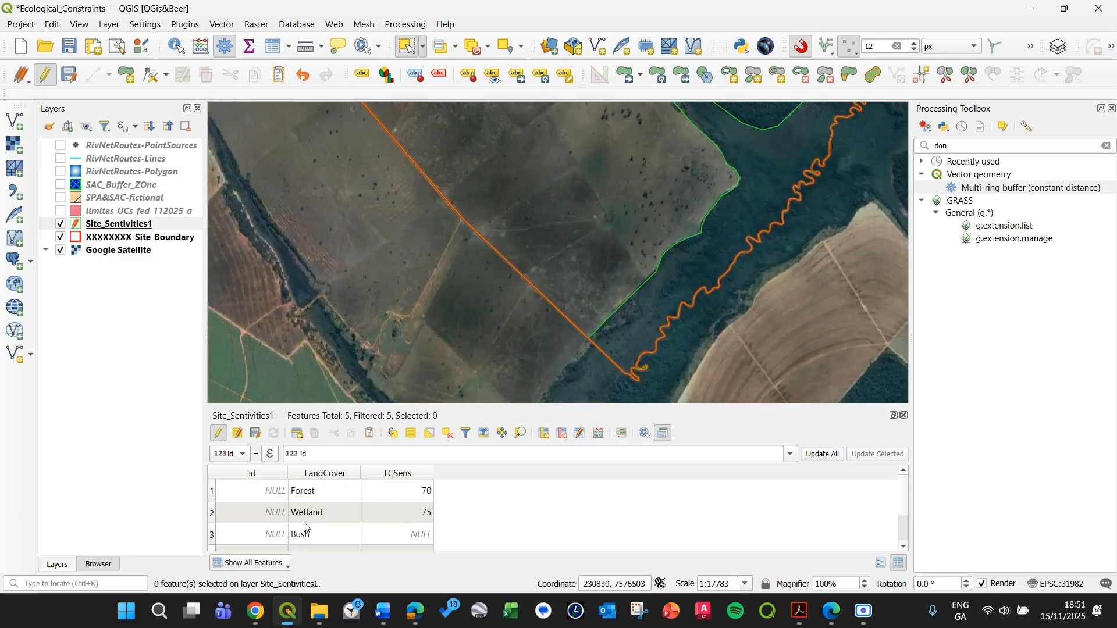
scroll(306, 527, down, 1)
scroll(430, 323, up, 1)
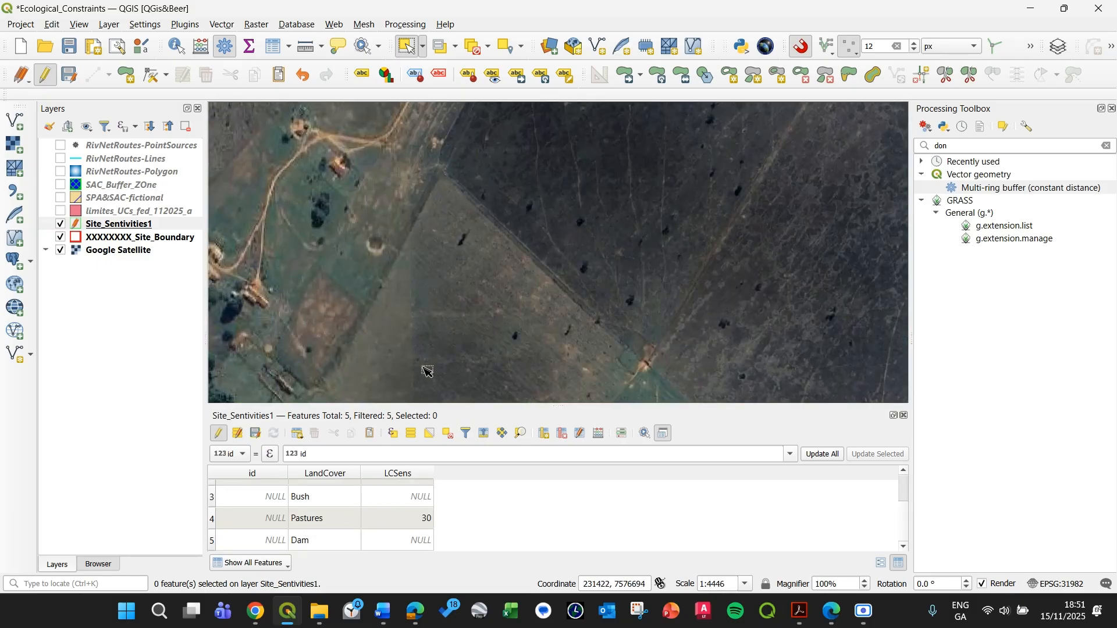
scroll(431, 323, down, 2)
drag(433, 311, 437, 384)
drag(442, 208, 453, 345)
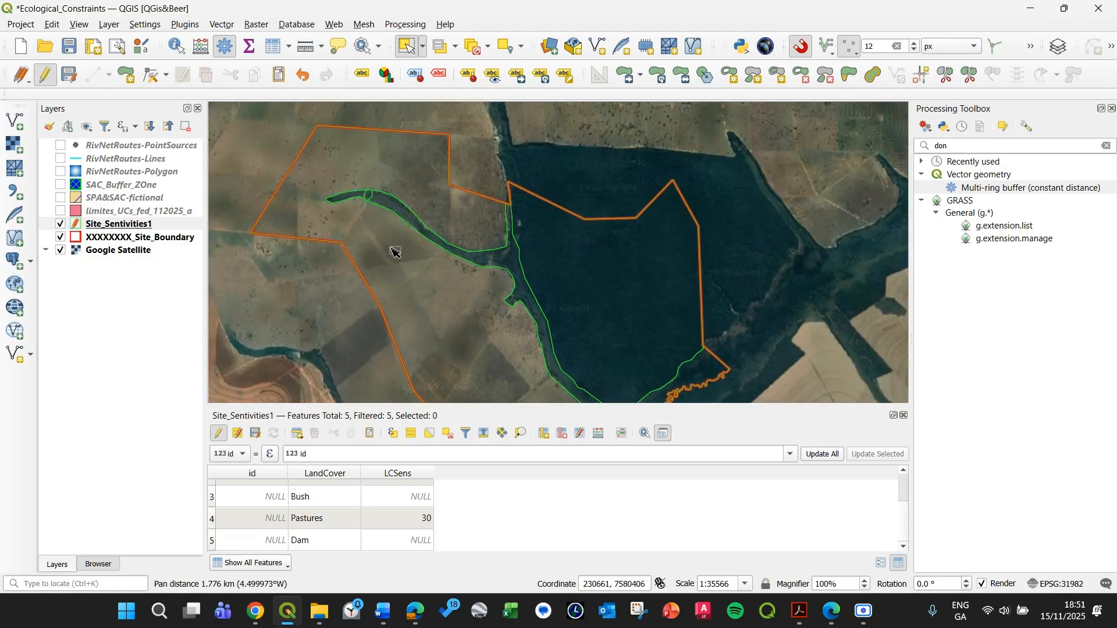
scroll(376, 203, up, 1)
click(370, 193)
double_click(413, 540)
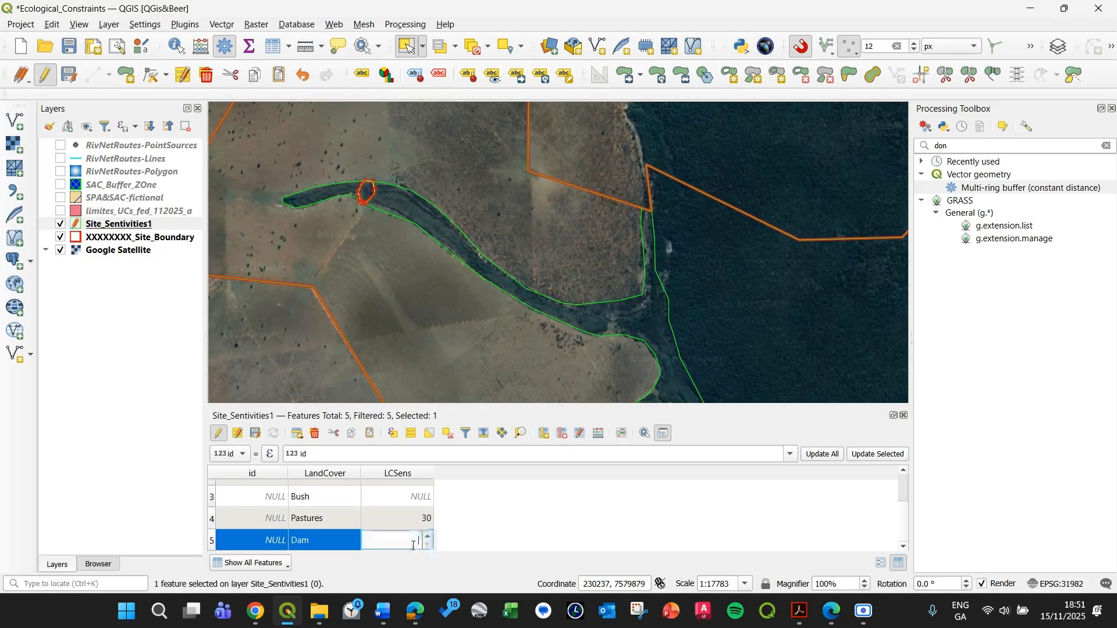
text(60)
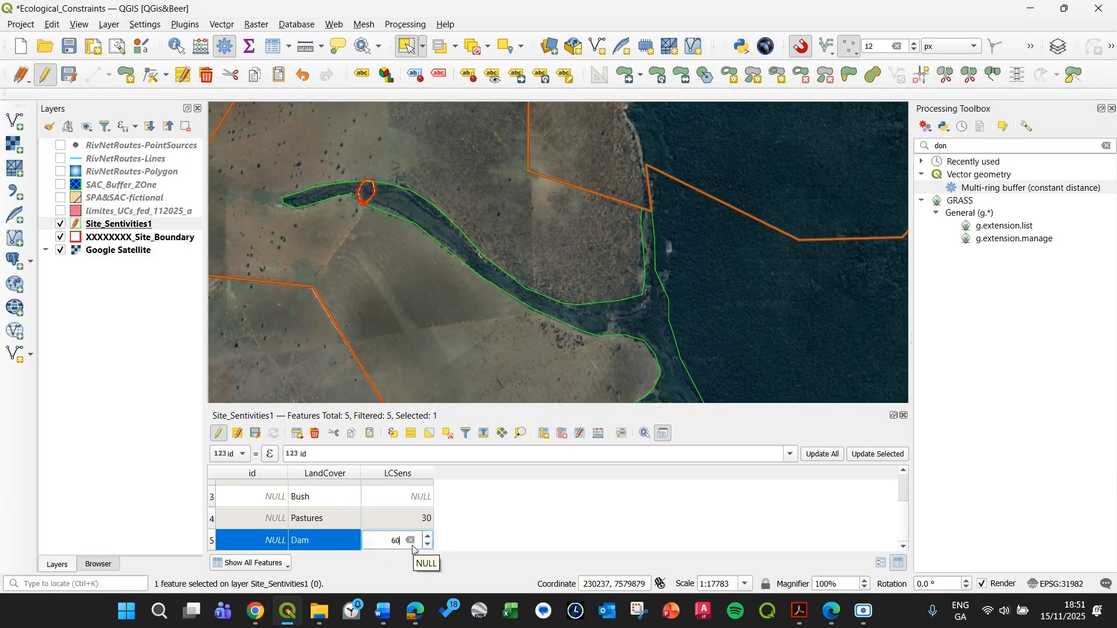
click(294, 373)
Step: Set the LCSens value of the Bush polygon at the strip's western tip to 65 and narrow the LCSens column
click(312, 194)
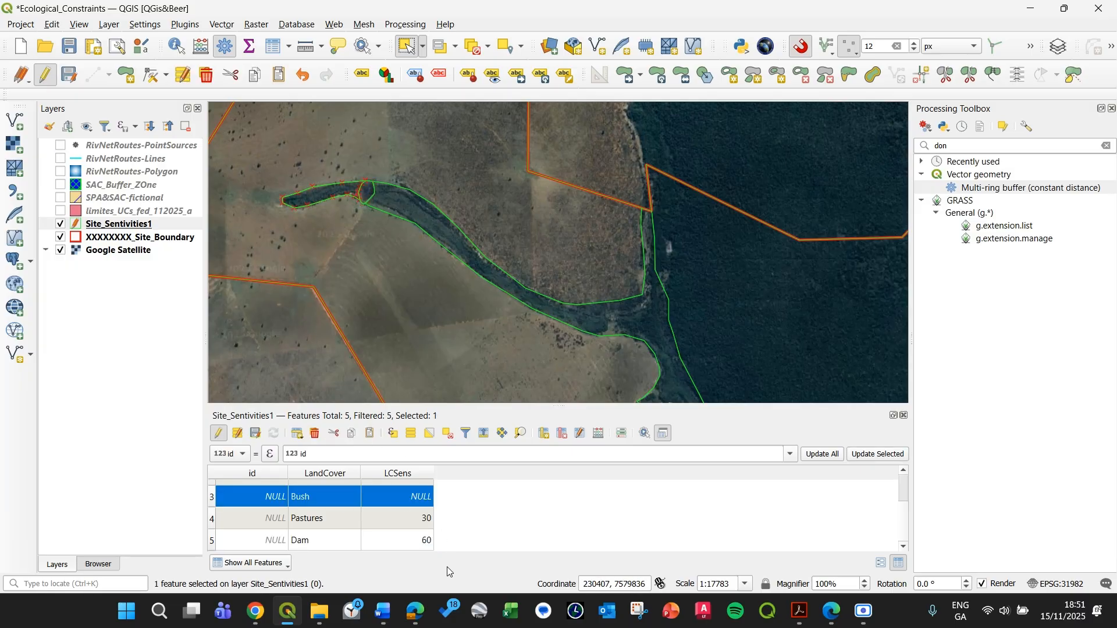
double_click(425, 505)
text(65)
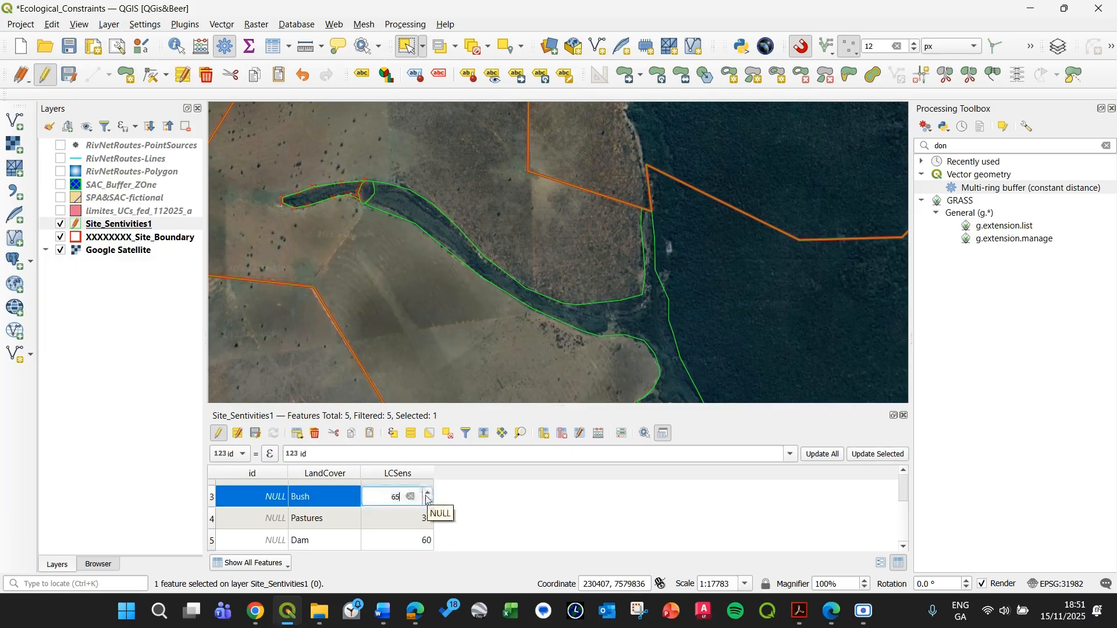
click(319, 386)
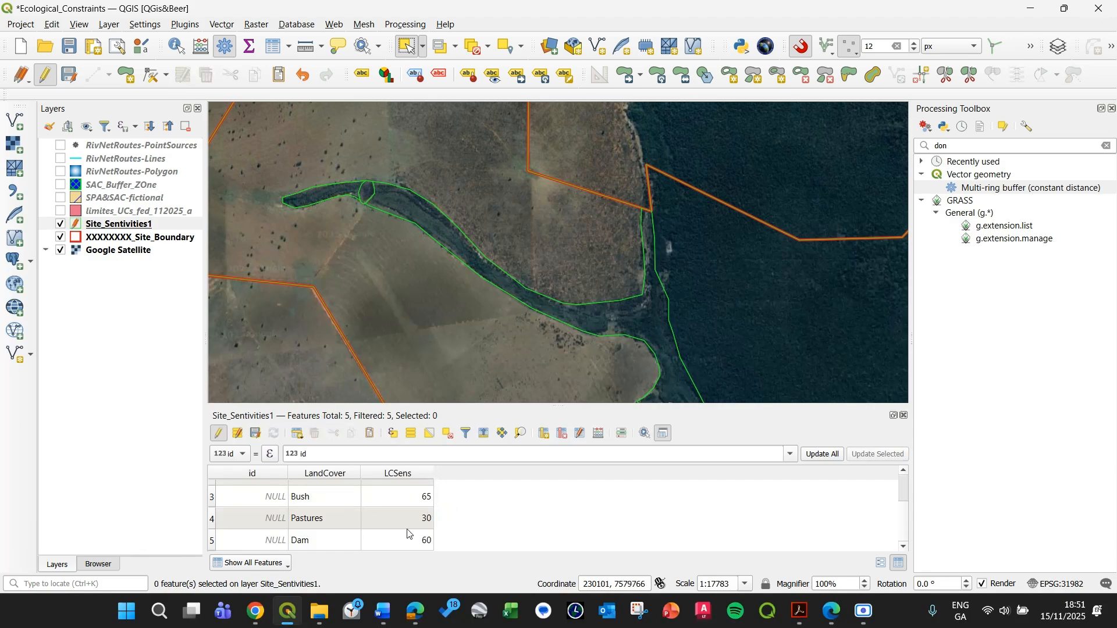
drag(435, 470, 393, 472)
scroll(334, 384, down, 1)
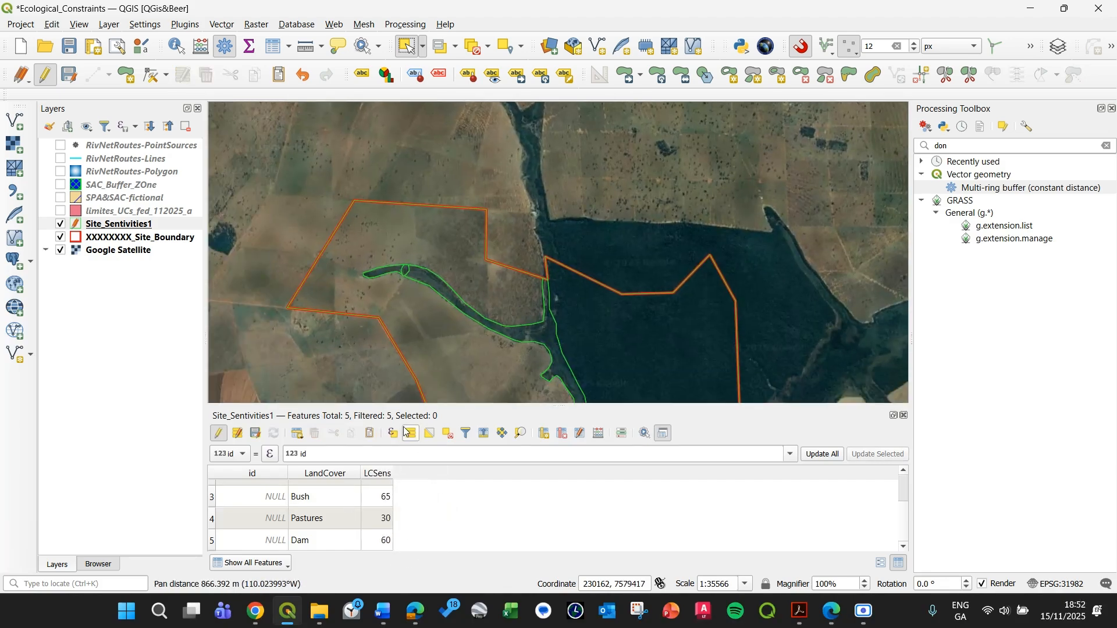
drag(361, 353, 333, 359)
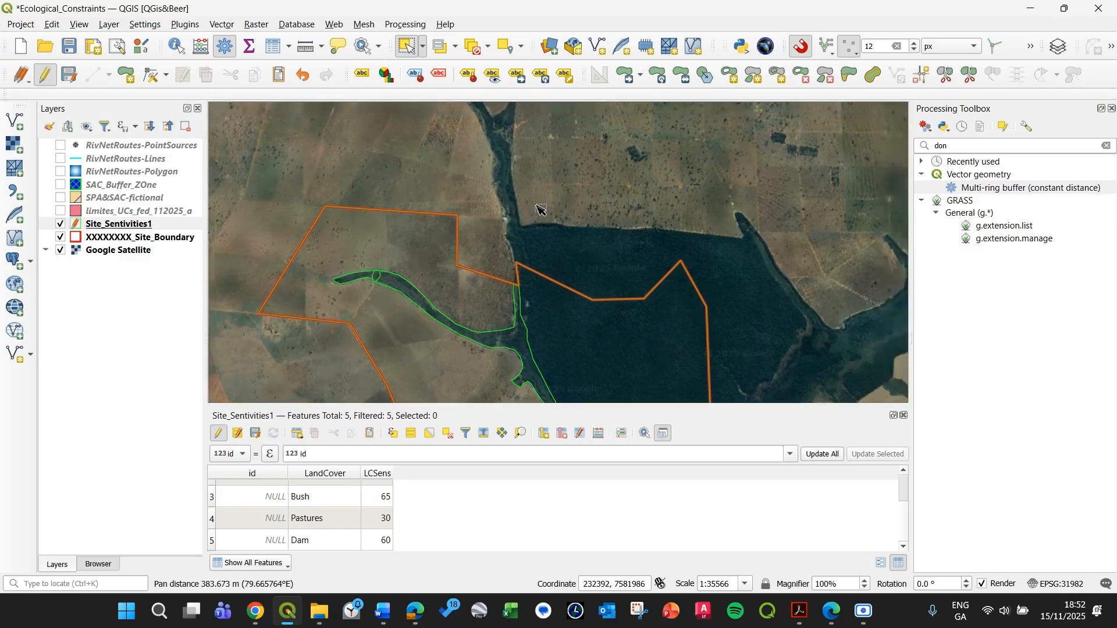
drag(293, 284, 271, 216)
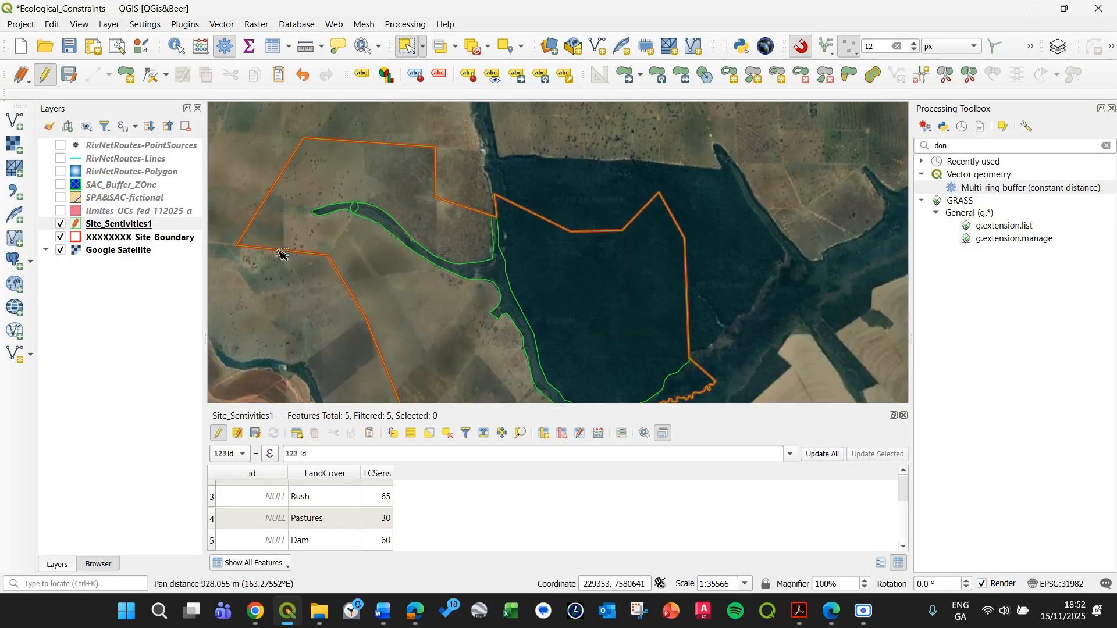
scroll(312, 295, down, 1)
mouse_move(312, 296)
mouse_down()
mouse_move(399, 274)
mouse_move(508, 290)
mouse_up()
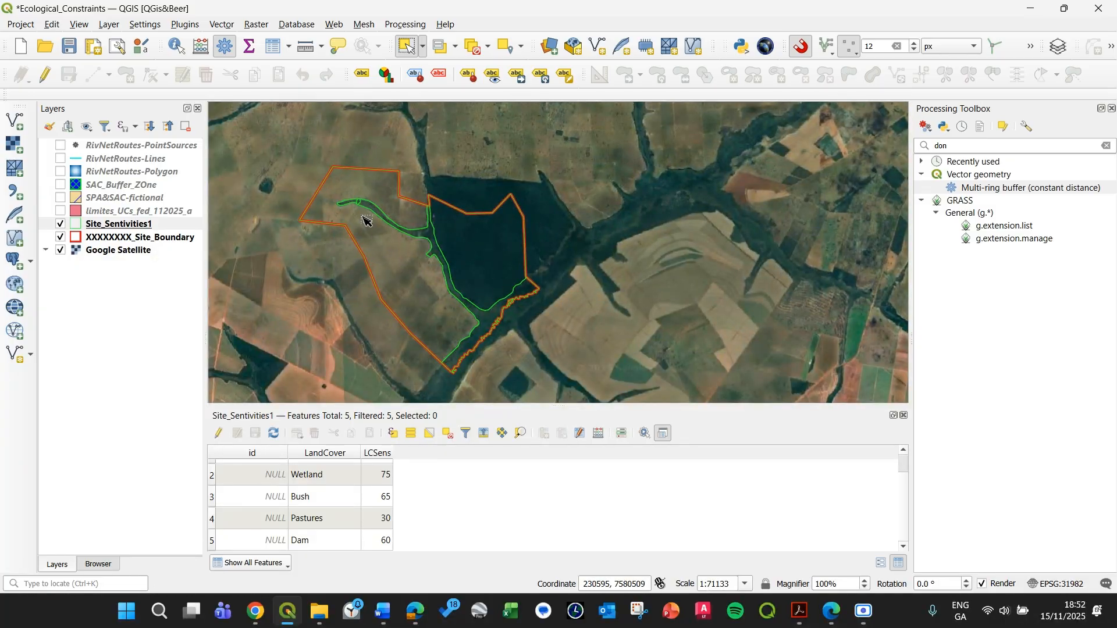
Step: Examine the classified land cover polygons across the site and the surrounding satellite imagery
drag(400, 263, 415, 285)
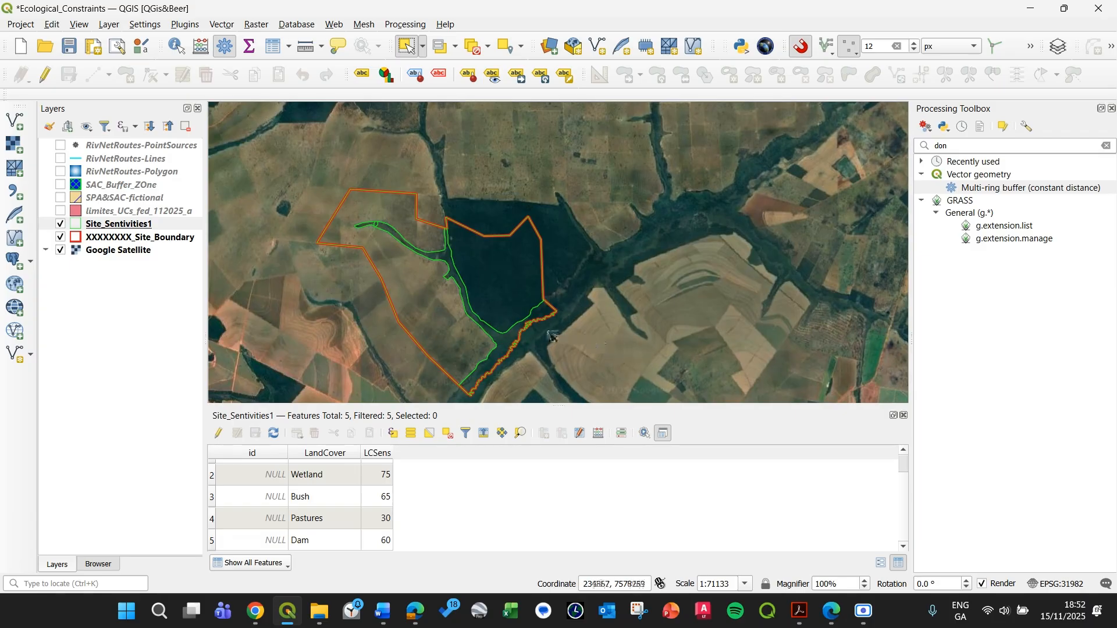
scroll(523, 343, up, 2)
drag(457, 268, 521, 245)
scroll(536, 274, down, 1)
drag(425, 331, 494, 350)
scroll(479, 302, up, 2)
scroll(466, 303, down, 1)
scroll(453, 276, down, 1)
drag(390, 240, 456, 305)
scroll(390, 298, down, 1)
drag(349, 286, 362, 338)
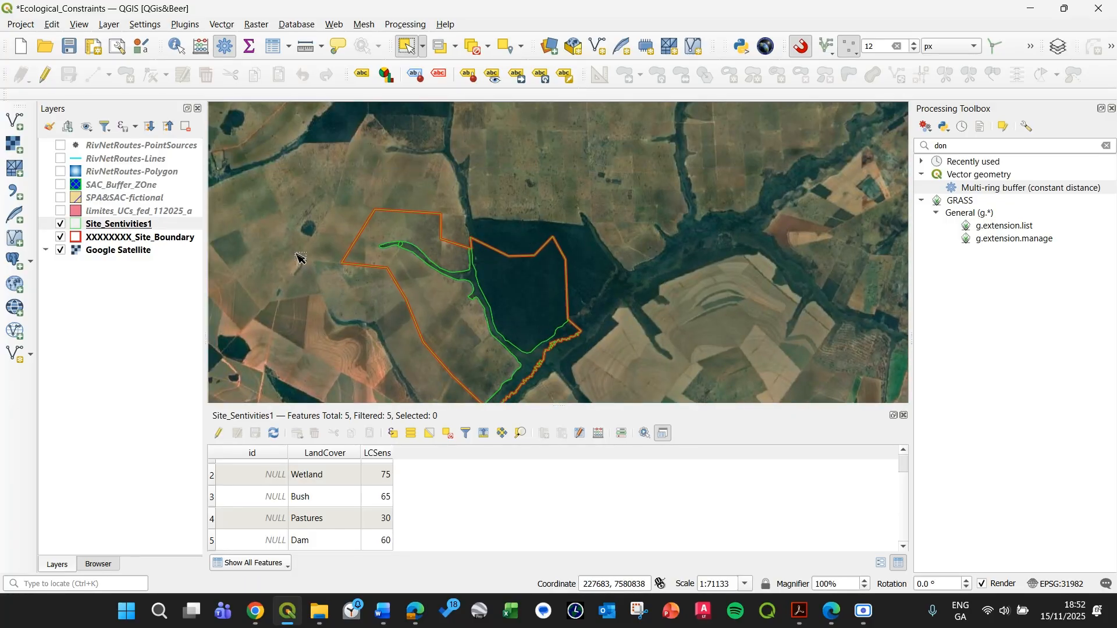
Step: Show the RivNetRoutes-Polygon, RivNetRoutes-Lines and RivNetRoutes-PointSources layers and inspect the watercourses crossing the site
click(61, 171)
click(61, 159)
click(61, 145)
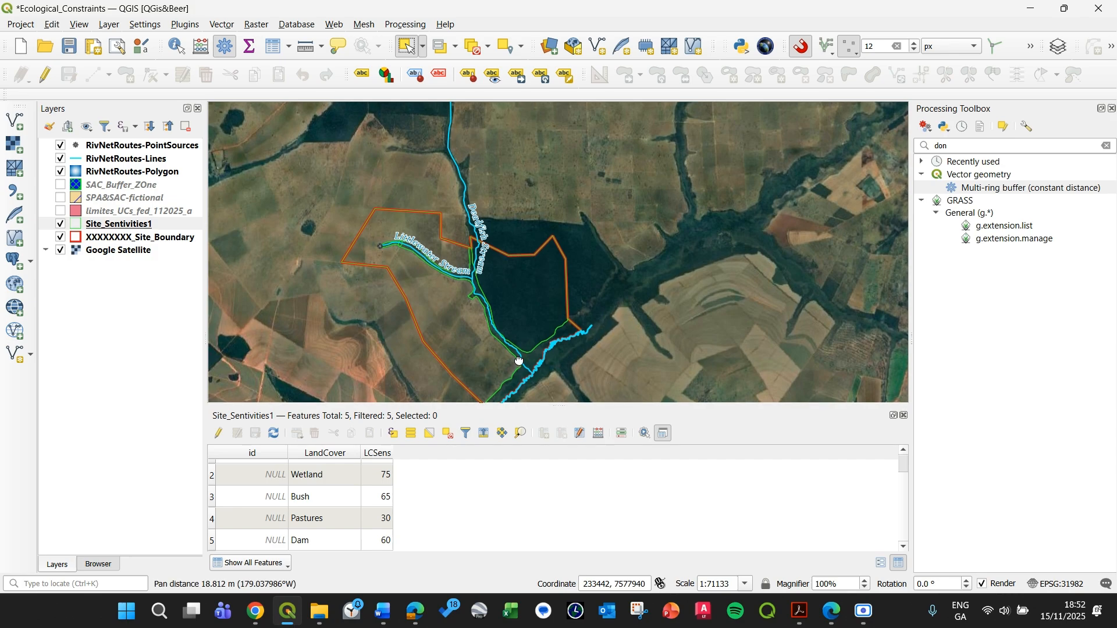
scroll(519, 372, up, 1)
scroll(560, 223, up, 1)
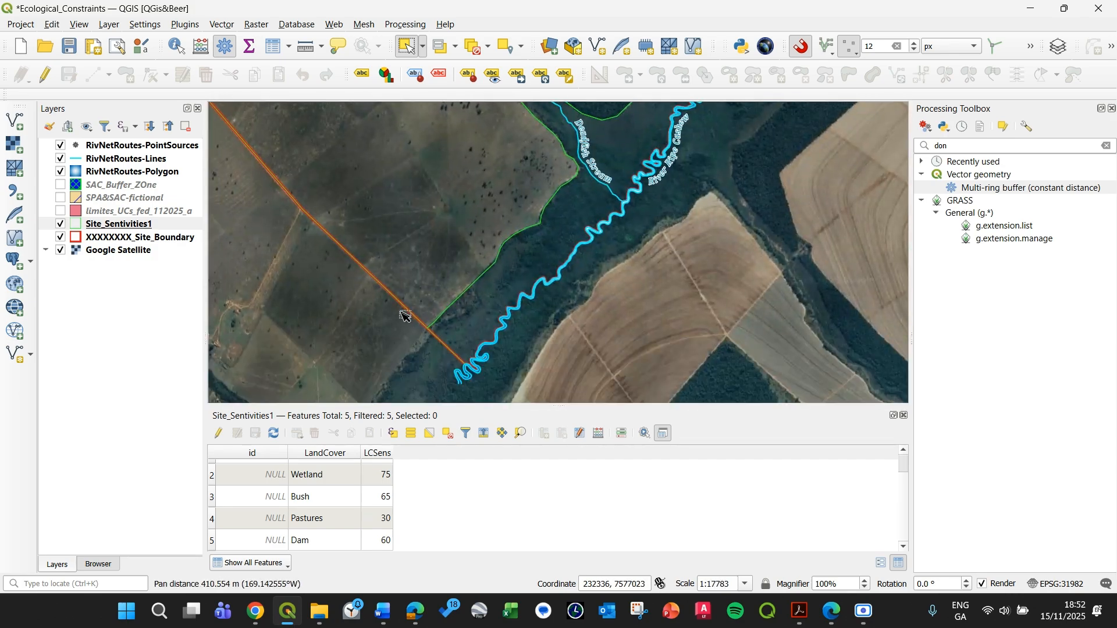
scroll(304, 327, down, 1)
drag(323, 303, 600, 434)
drag(562, 353, 451, 344)
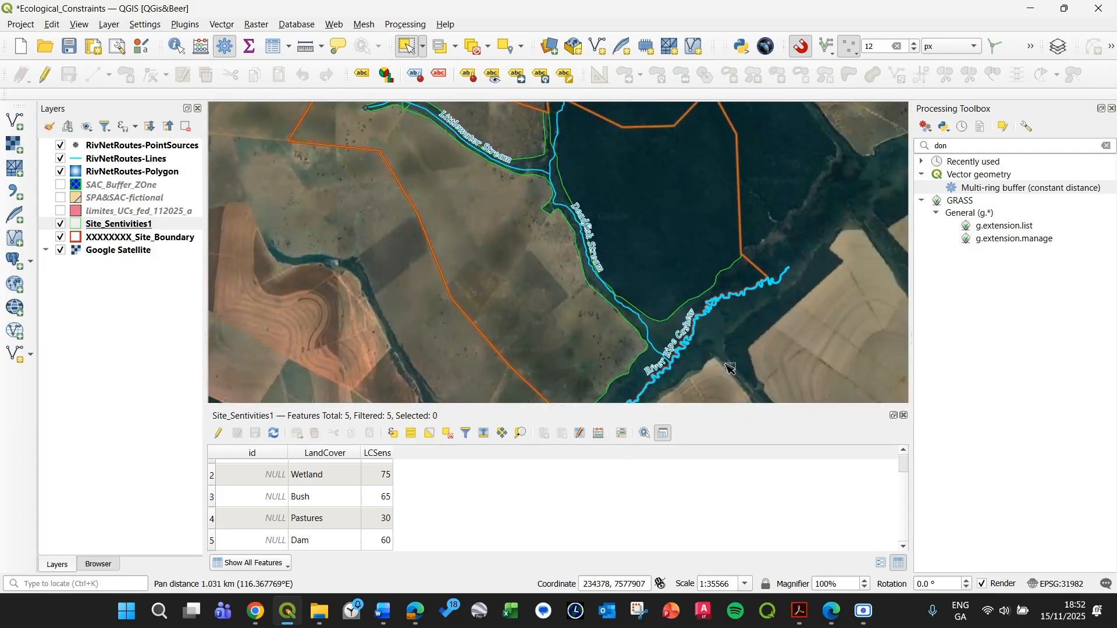
scroll(780, 335, down, 1)
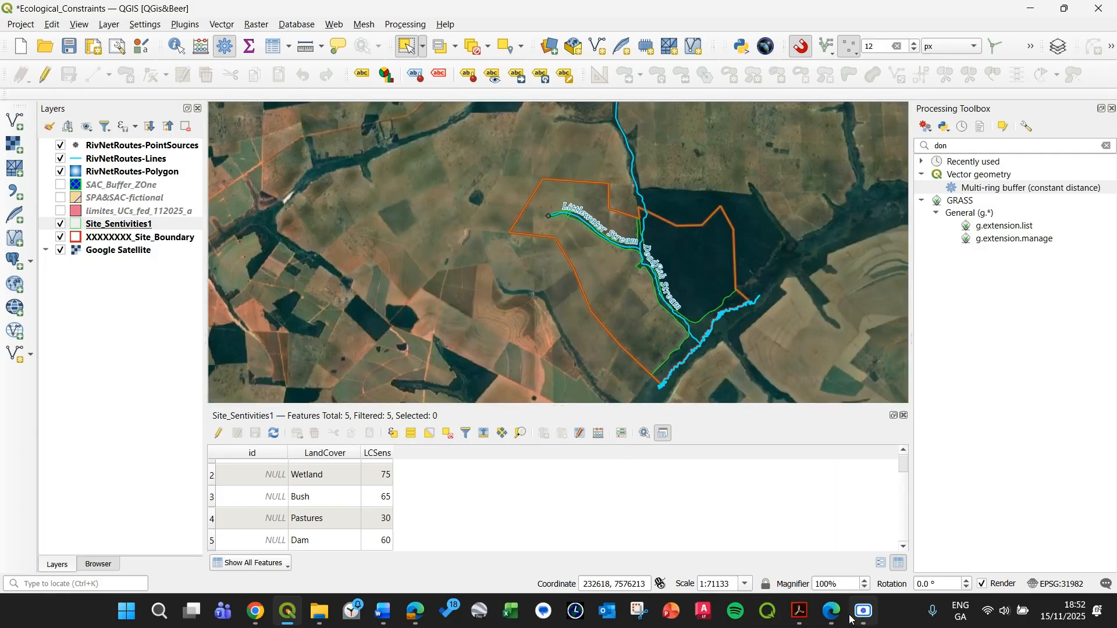
Step: Switch to the Word document and read the Art. 4 minimum preservation strip widths for watercourses under 10 metres and 10 to 50 metres wide
click(382, 611)
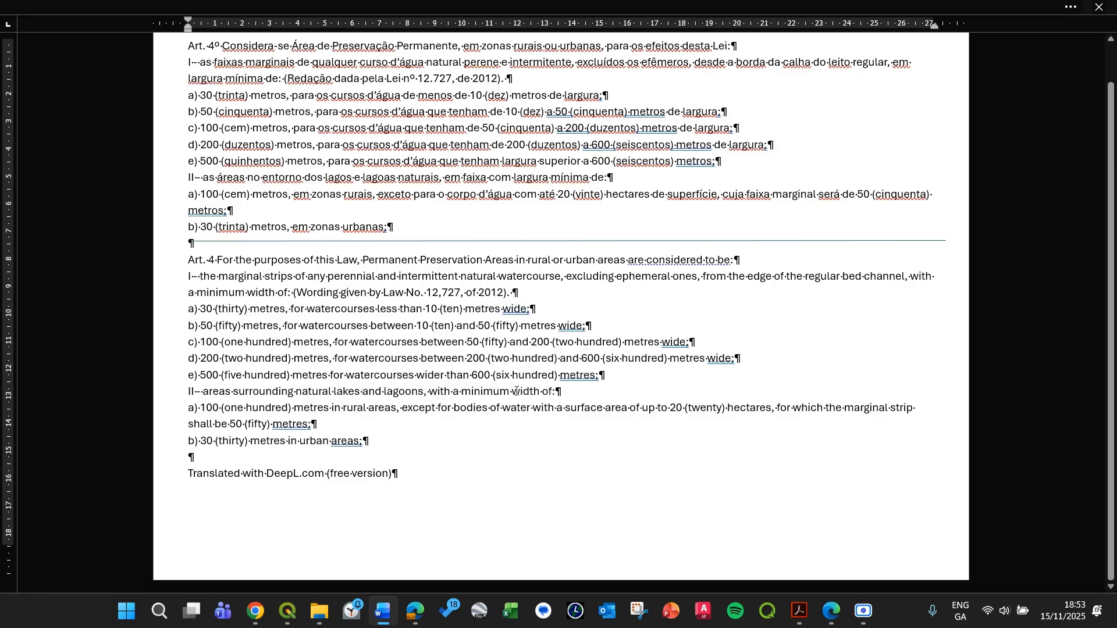
scroll(481, 364, up, 2)
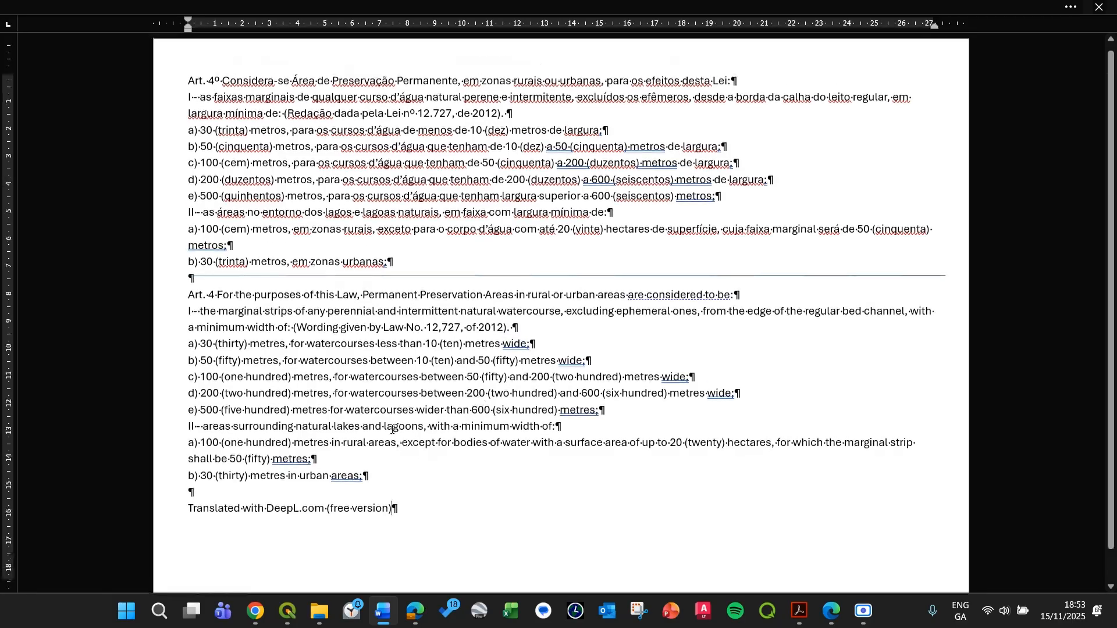
scroll(387, 429, down, 2)
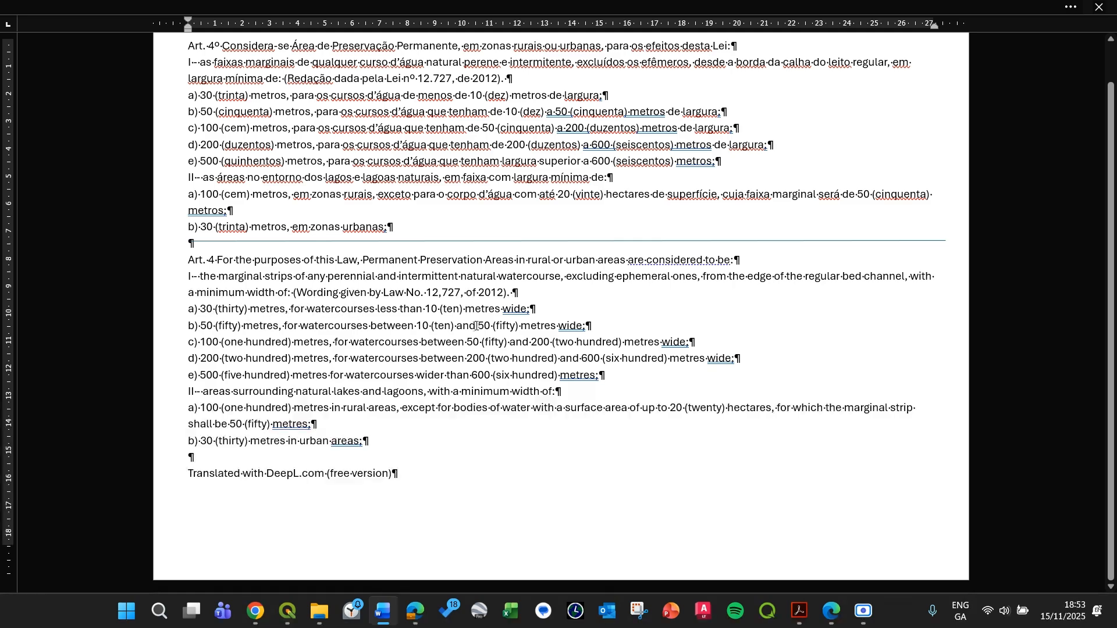
drag(369, 313, 573, 307)
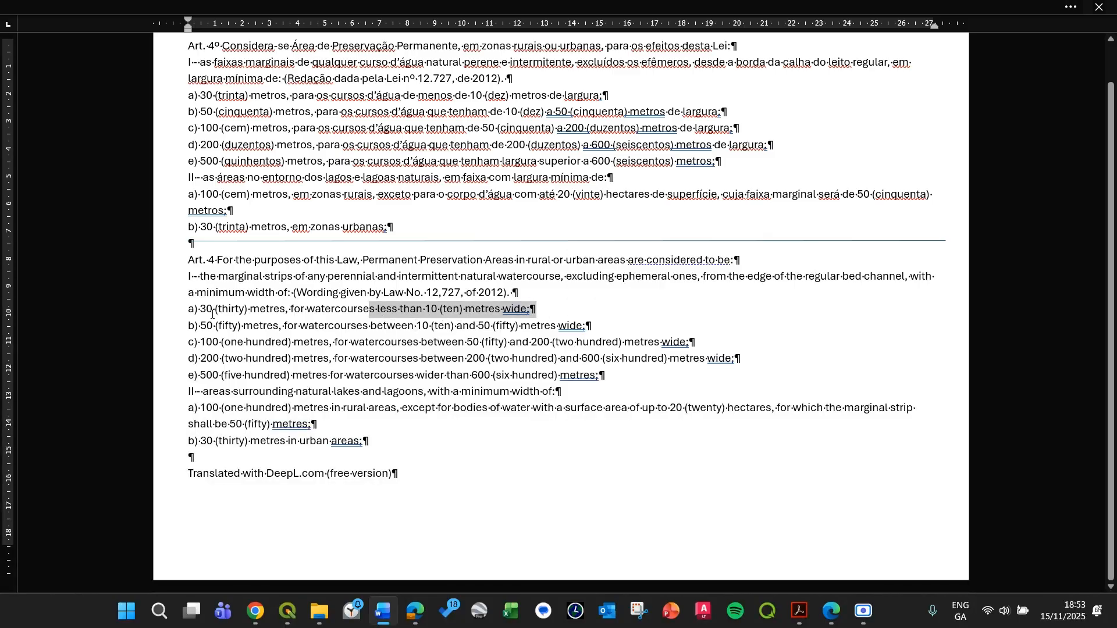
drag(199, 312, 262, 312)
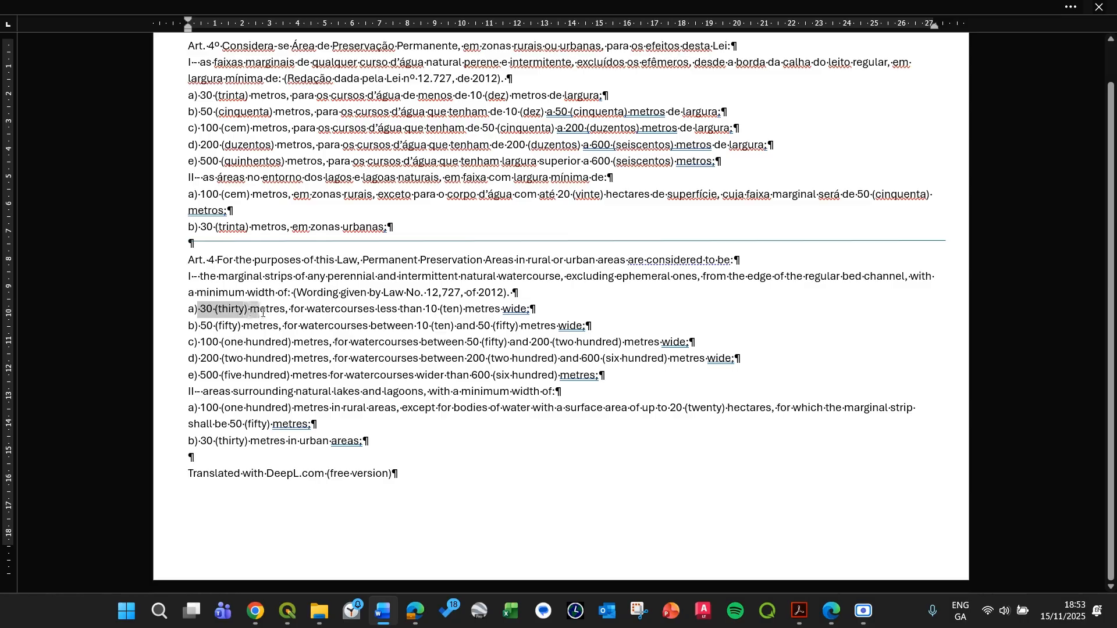
drag(286, 313, 286, 312)
click(202, 328)
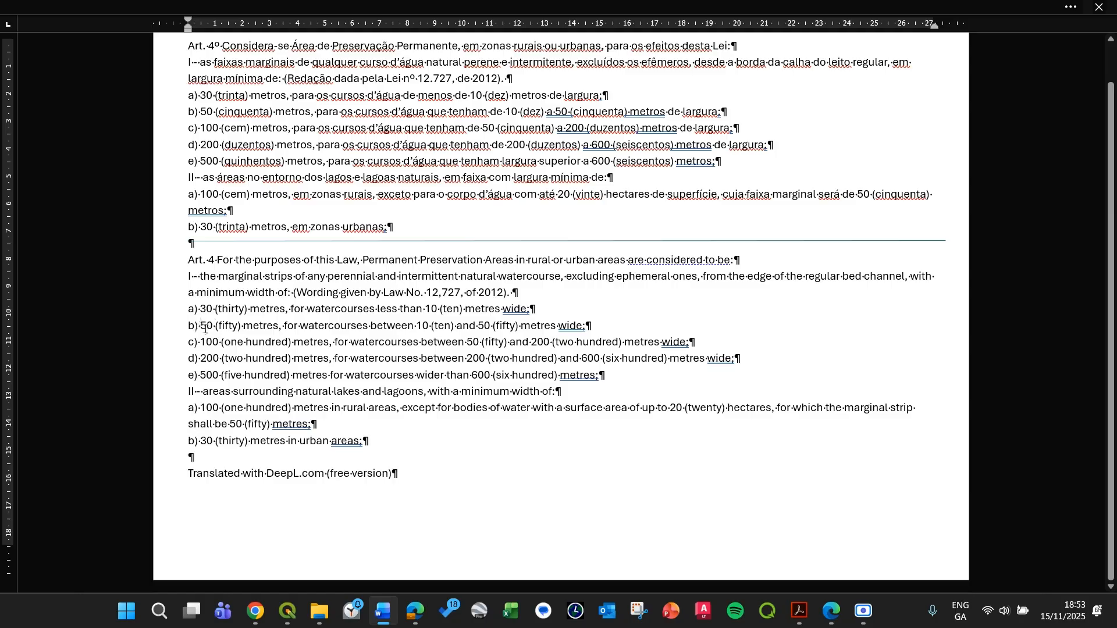
drag(218, 327, 219, 328)
scroll(169, 204, up, 1)
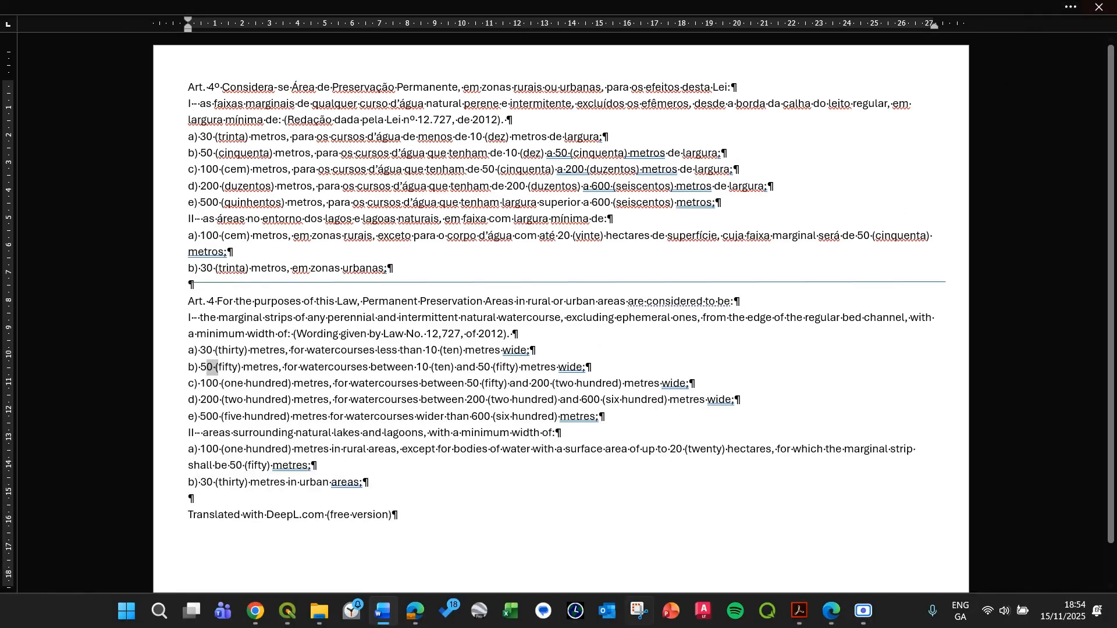
Step: Switch back to QGIS and measure the channel width of the River Ripe Cashew just downstream of the Deadfish Stream confluence
click(286, 611)
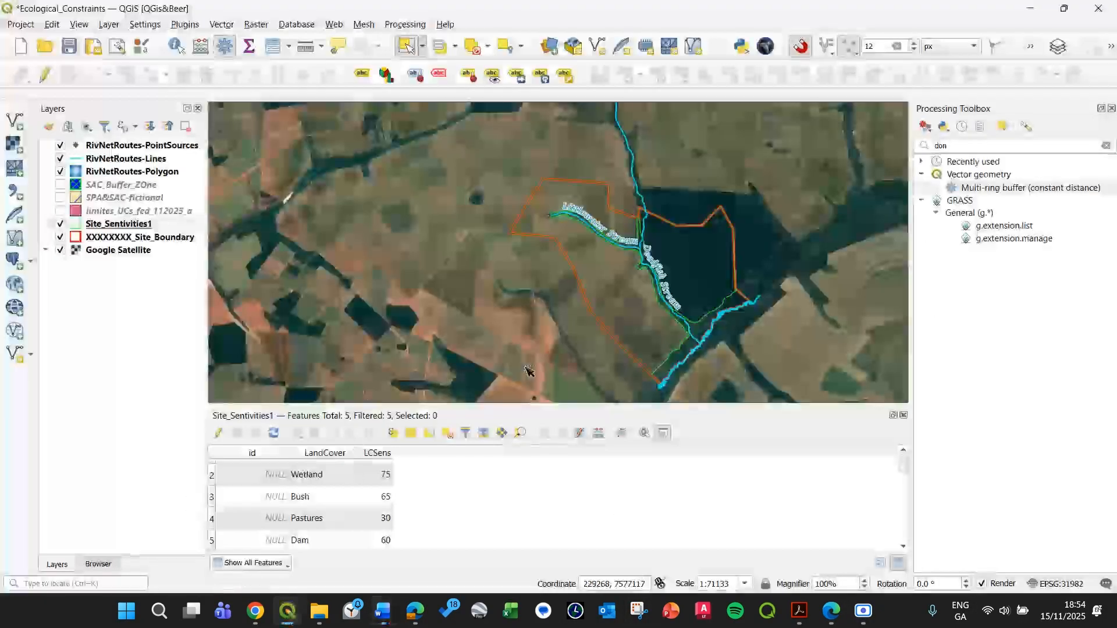
drag(320, 262, 426, 242)
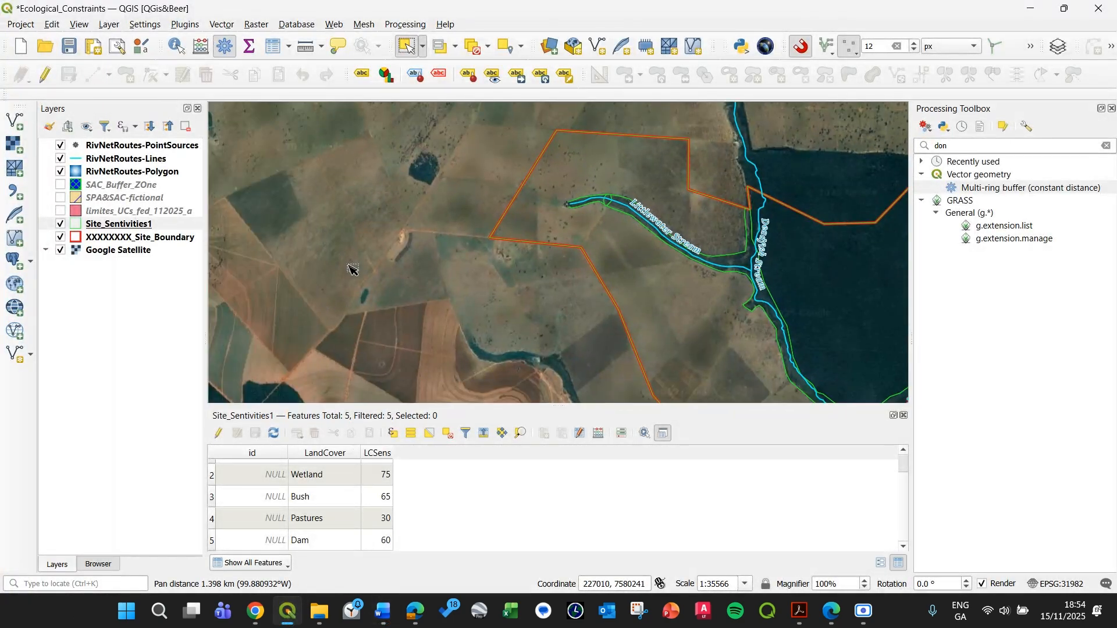
drag(413, 190, 224, 186)
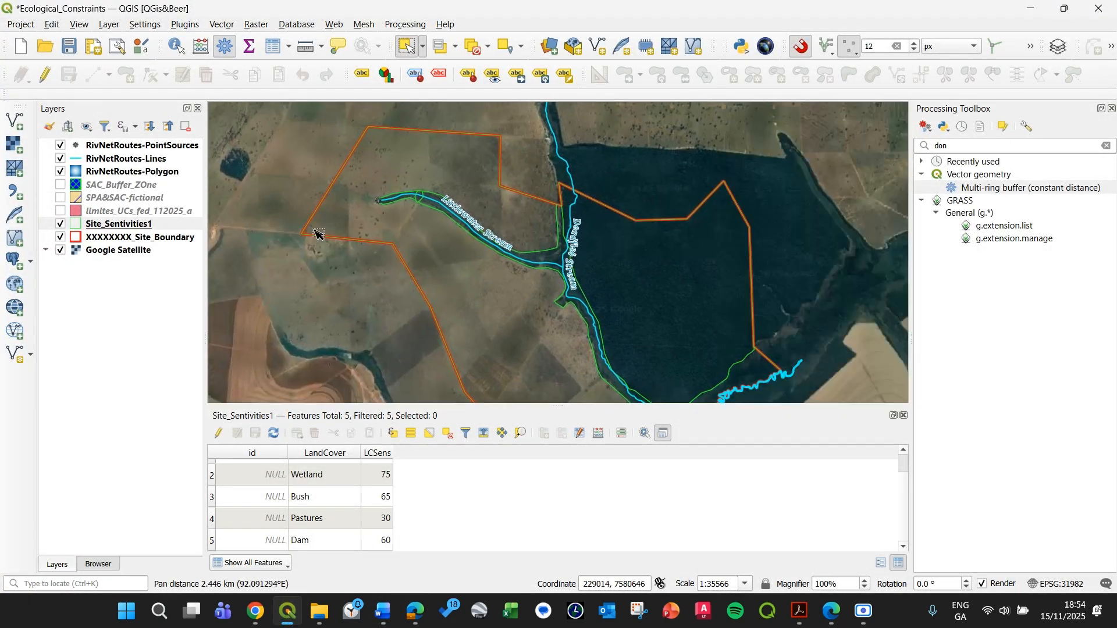
drag(330, 297, 296, 241)
drag(500, 316, 466, 262)
drag(509, 342, 492, 255)
drag(367, 326, 411, 363)
drag(491, 366, 417, 306)
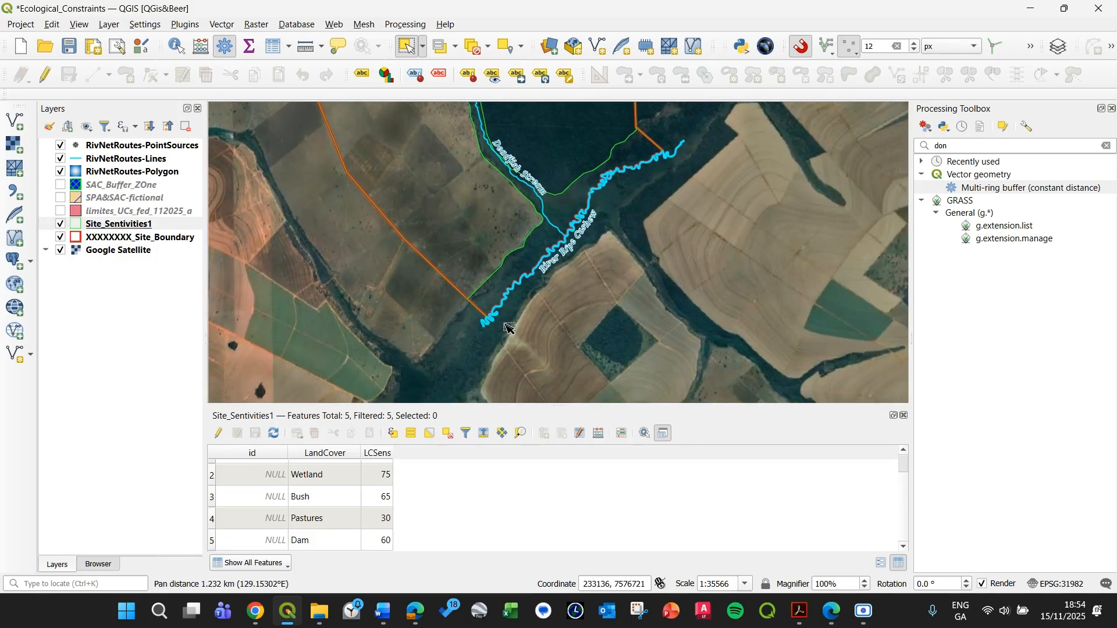
scroll(448, 358, up, 1)
drag(519, 290, 467, 313)
scroll(630, 146, up, 3)
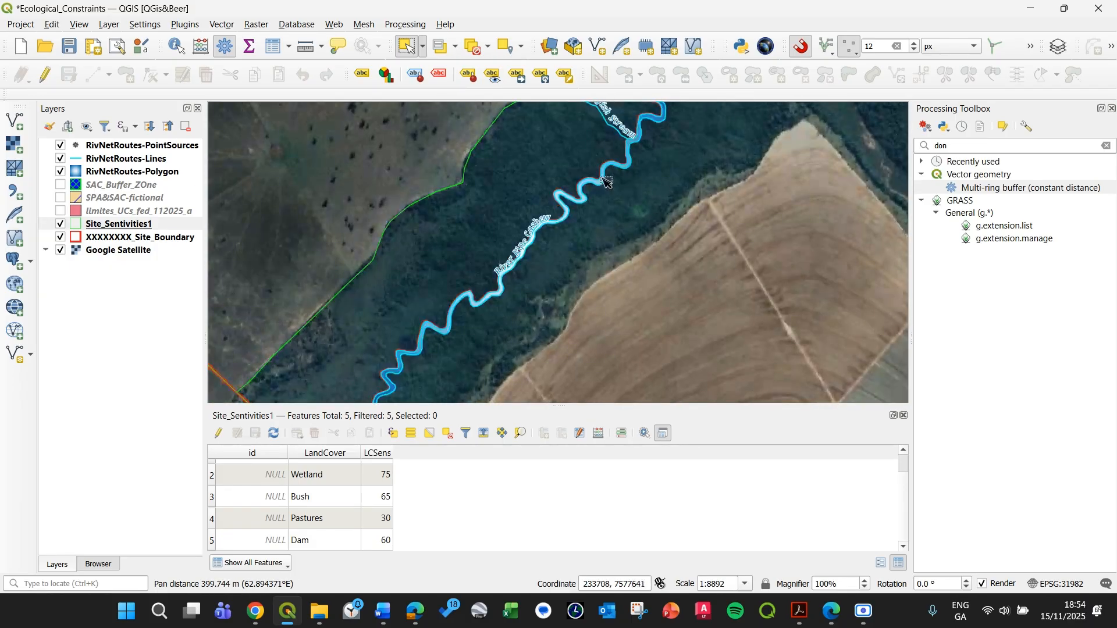
drag(489, 186, 547, 273)
scroll(524, 268, up, 1)
scroll(659, 344, down, 1)
drag(659, 343, 533, 417)
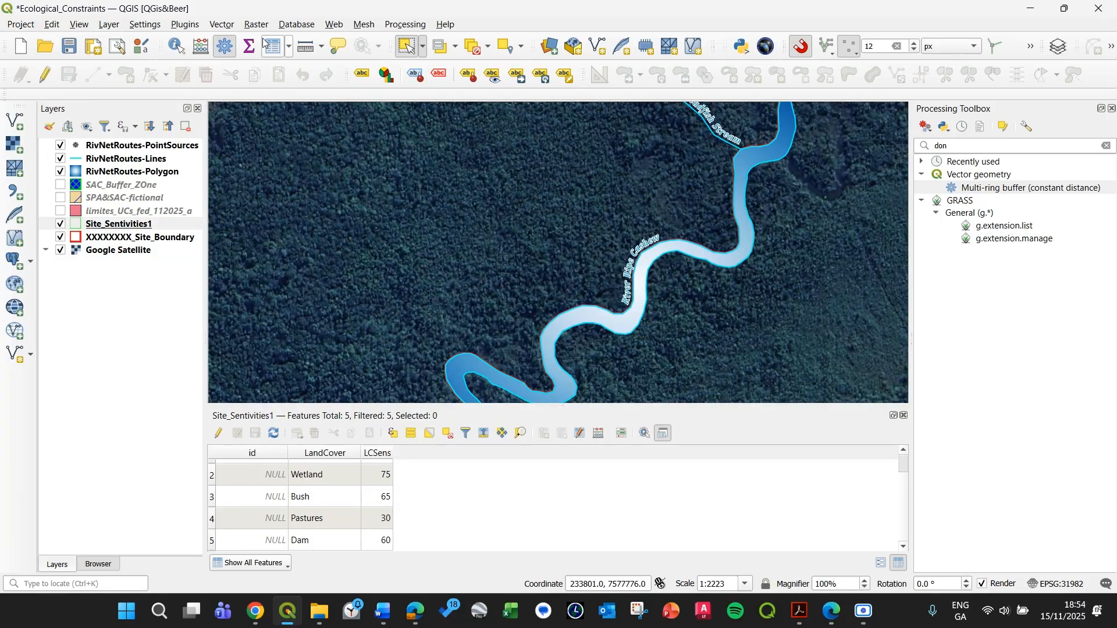
click(306, 46)
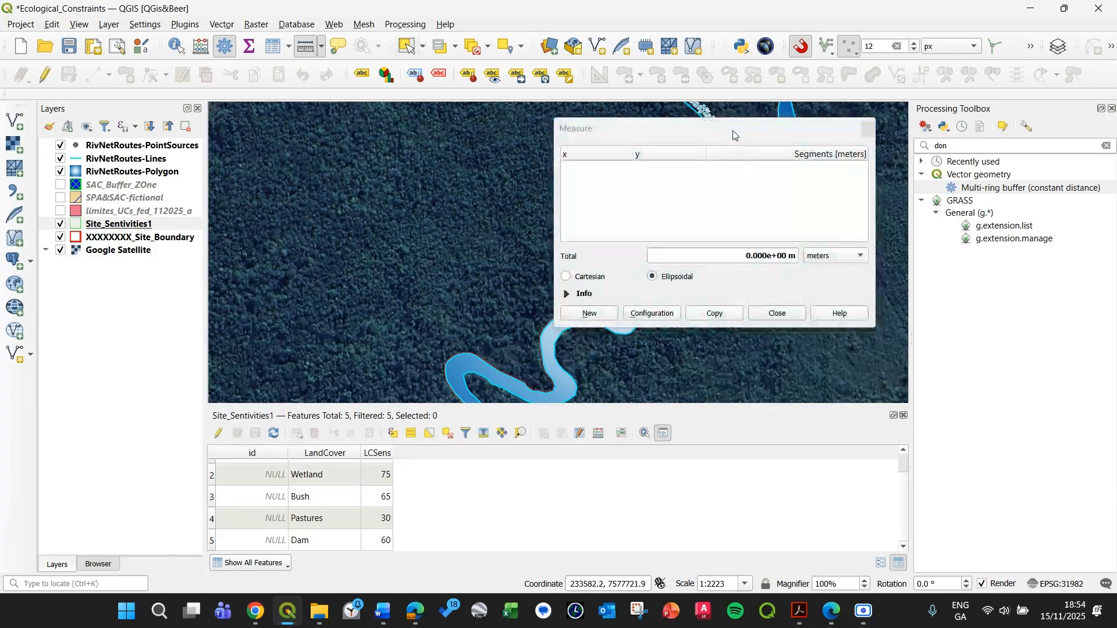
scroll(665, 248, up, 1)
click(617, 260)
click(640, 281)
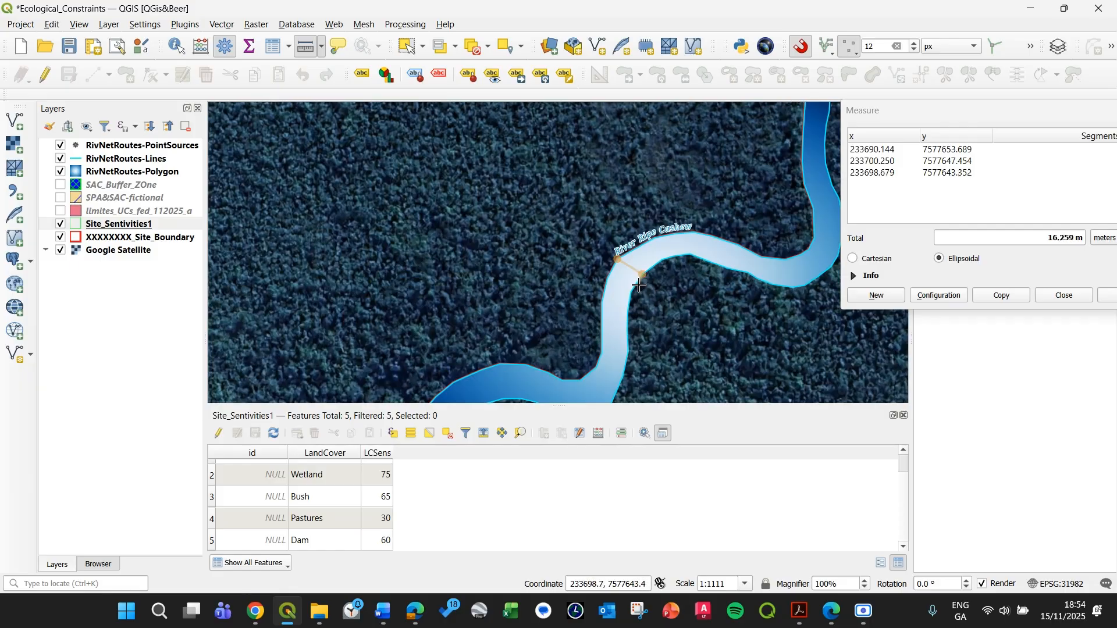
click(1063, 296)
Step: Select the River Ripe Cashew line along the site's southeastern edge in the RivNetRoutes-Lines layer
scroll(553, 299, down, 3)
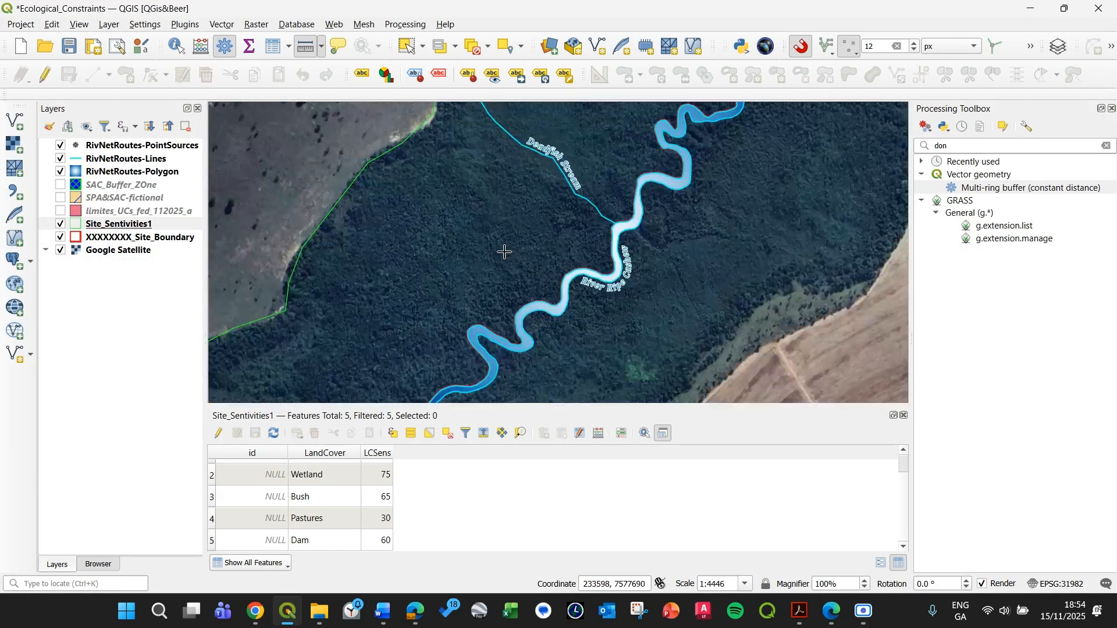
scroll(540, 323, down, 1)
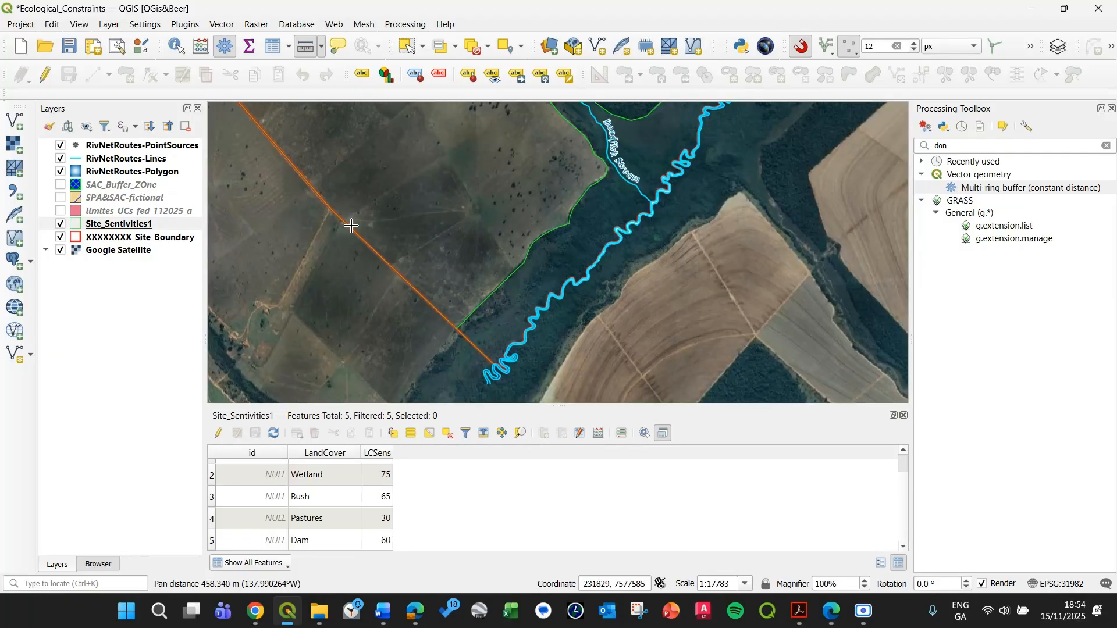
click(407, 47)
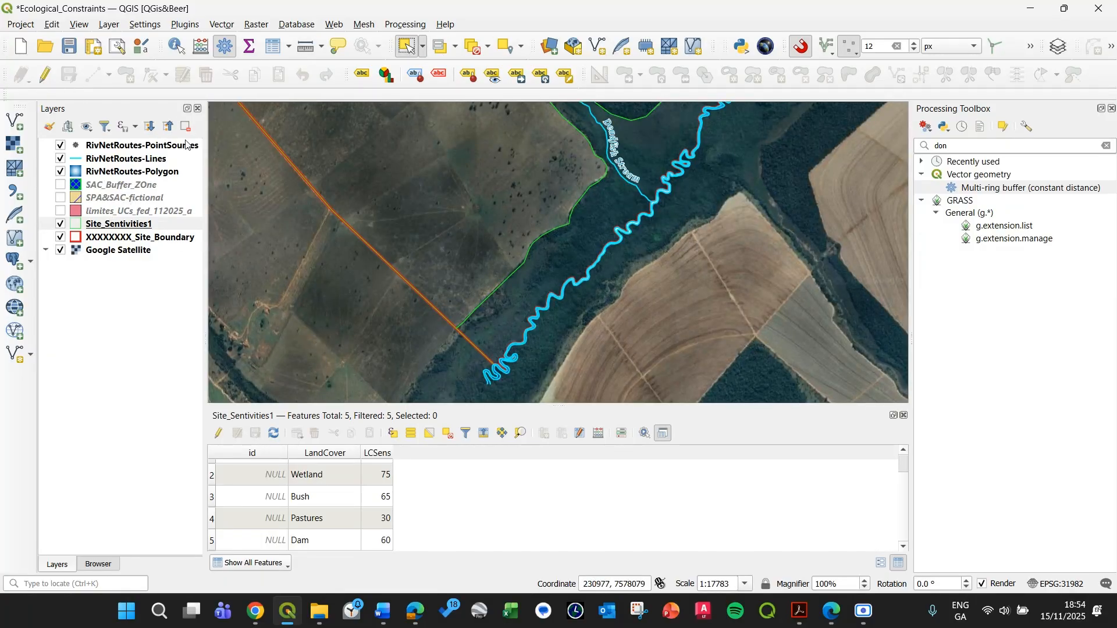
click(152, 160)
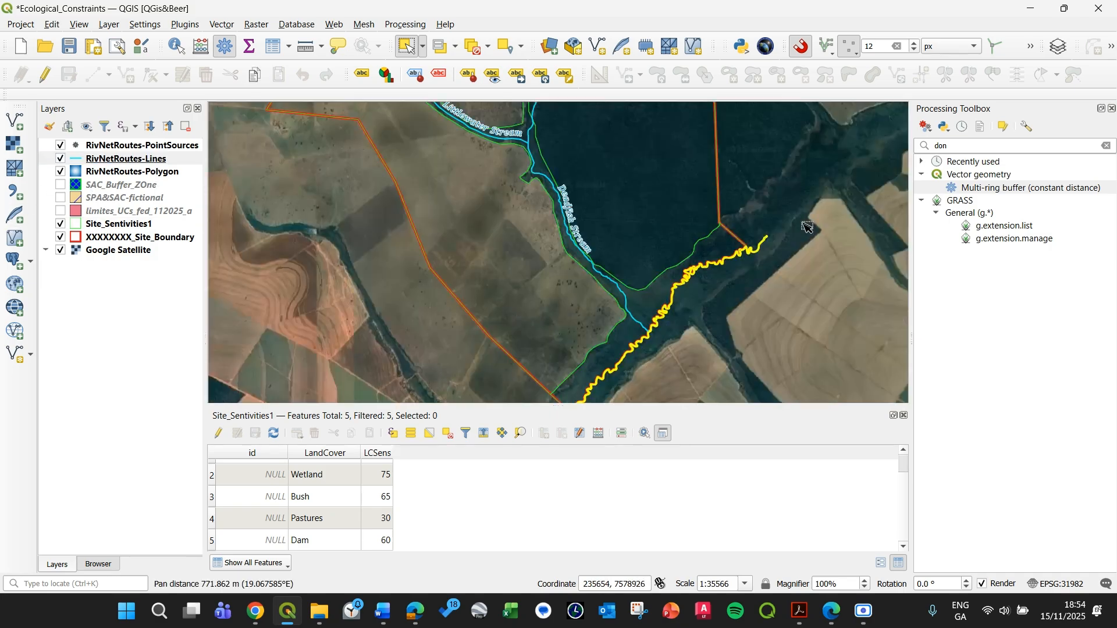
Step: Buffer only the selected river line by 50 meters with 1000 segments into a temporary layer and close the Buffer tool
click(994, 147)
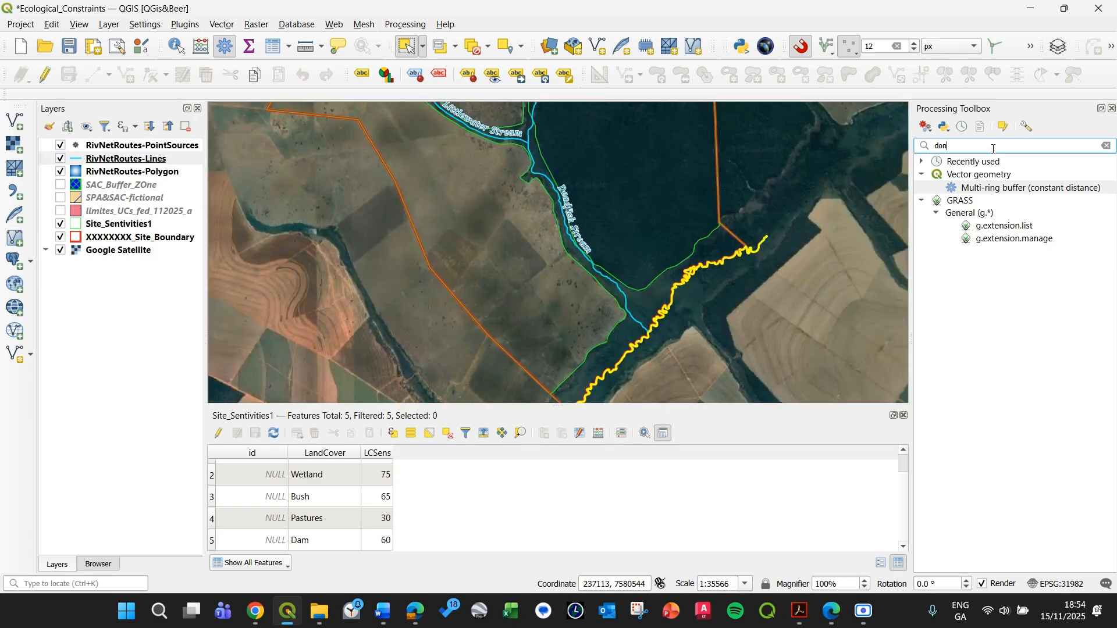
key(BackSpace)
key(BackSpace)
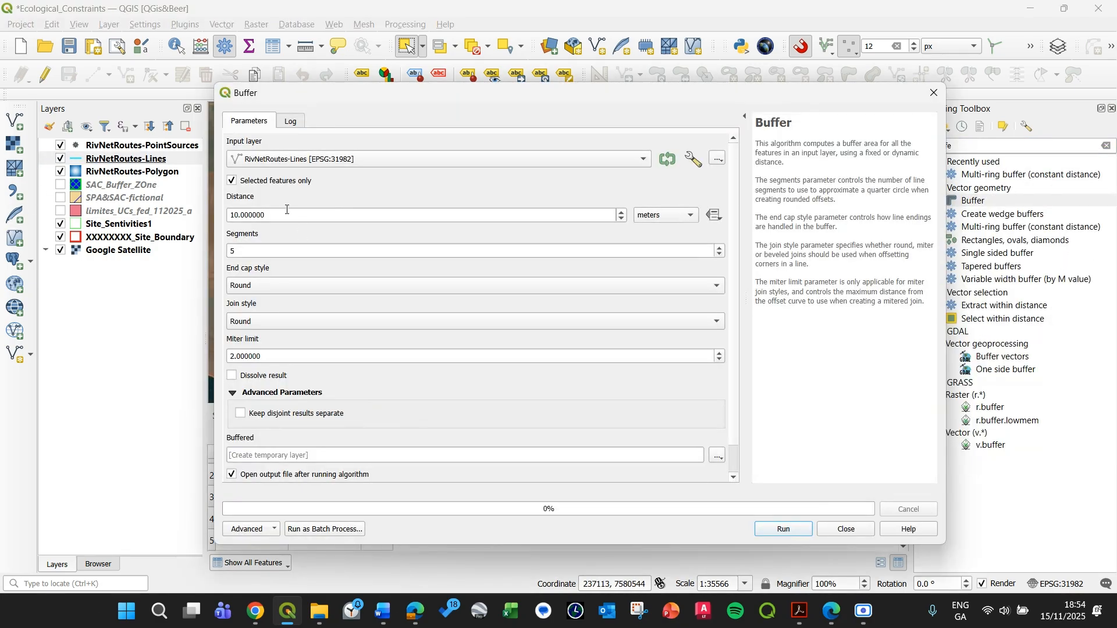
click(244, 217)
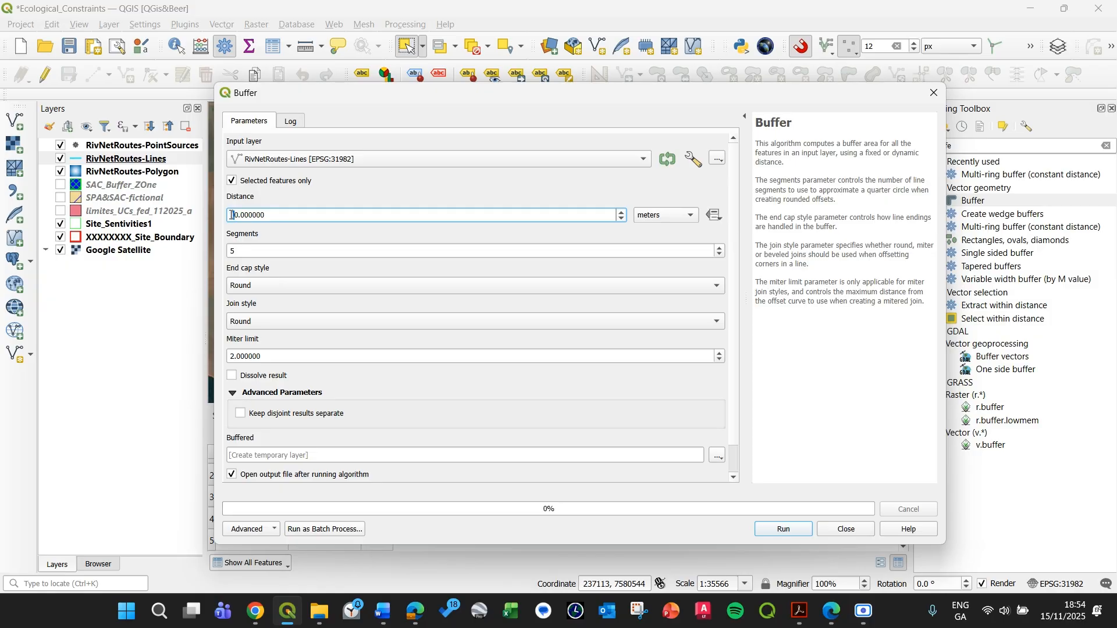
click(305, 248)
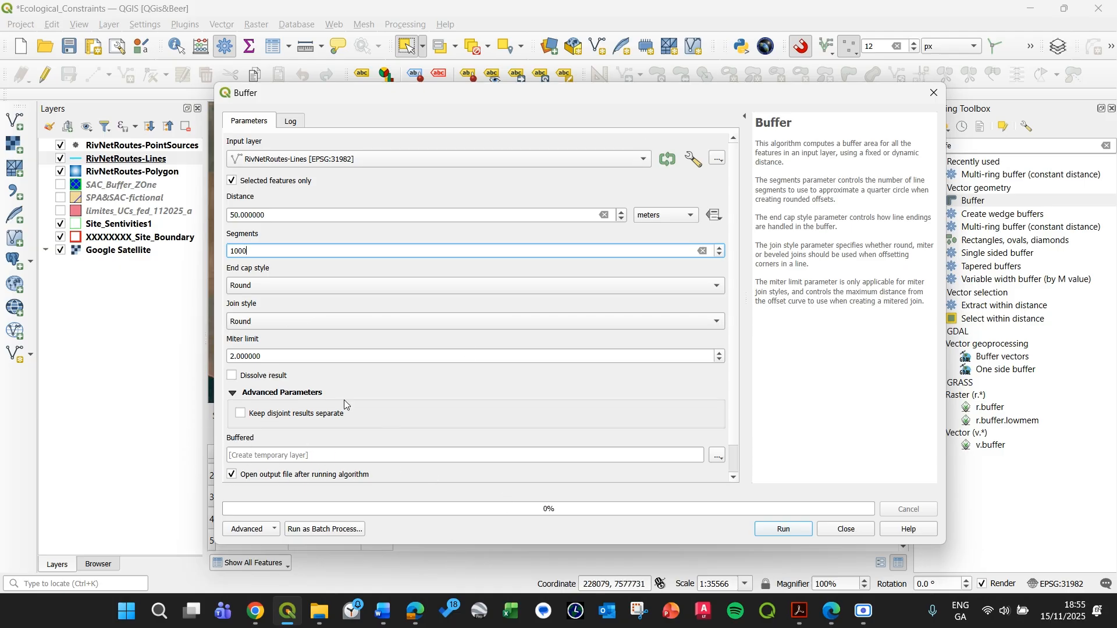
click(759, 533)
click(844, 529)
Step: Select both the Littlewater Stream and Deadfish Stream lines in the RivNetRoutes-Lines layer
scroll(763, 245, up, 1)
drag(552, 378, 663, 262)
scroll(581, 380, down, 1)
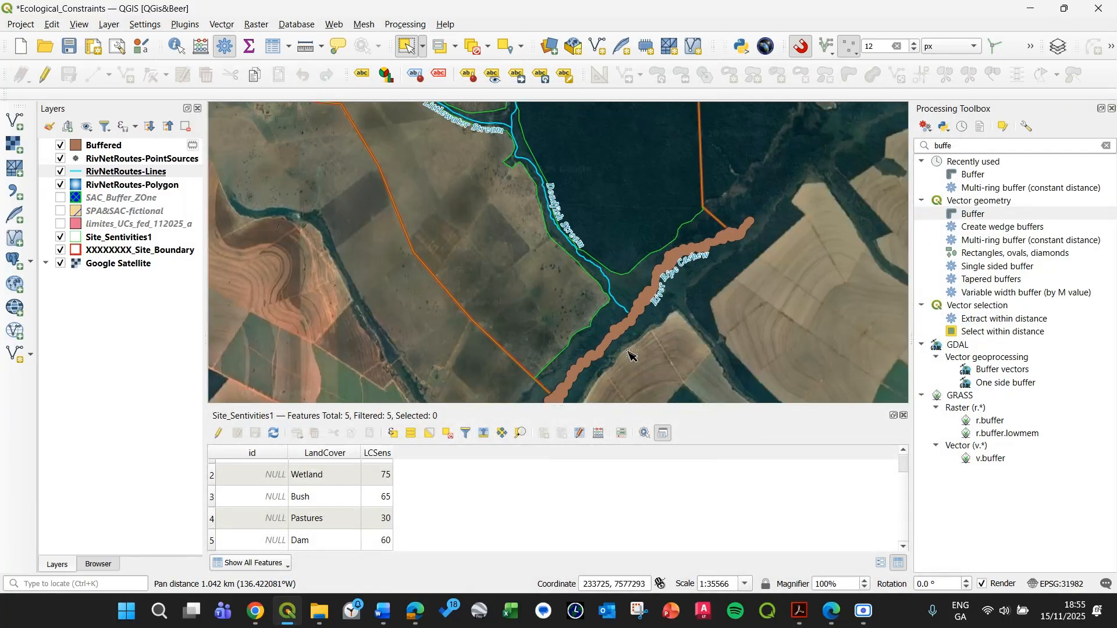
drag(467, 307, 452, 339)
drag(410, 157, 469, 289)
drag(561, 345, 501, 268)
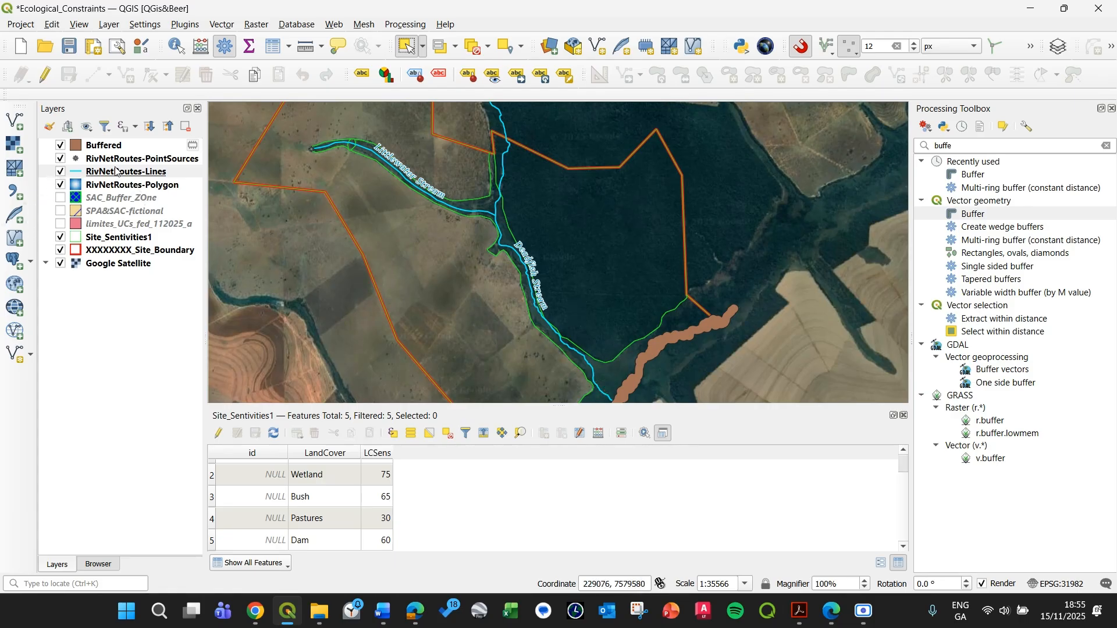
click(492, 210)
scroll(492, 208, up, 2)
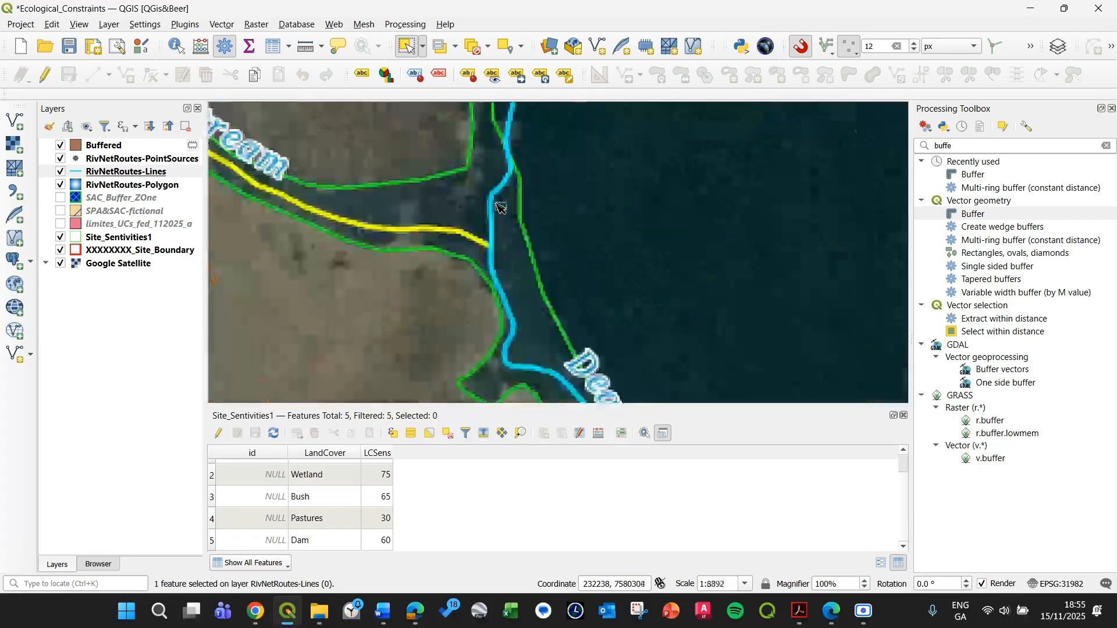
scroll(501, 267, up, 2)
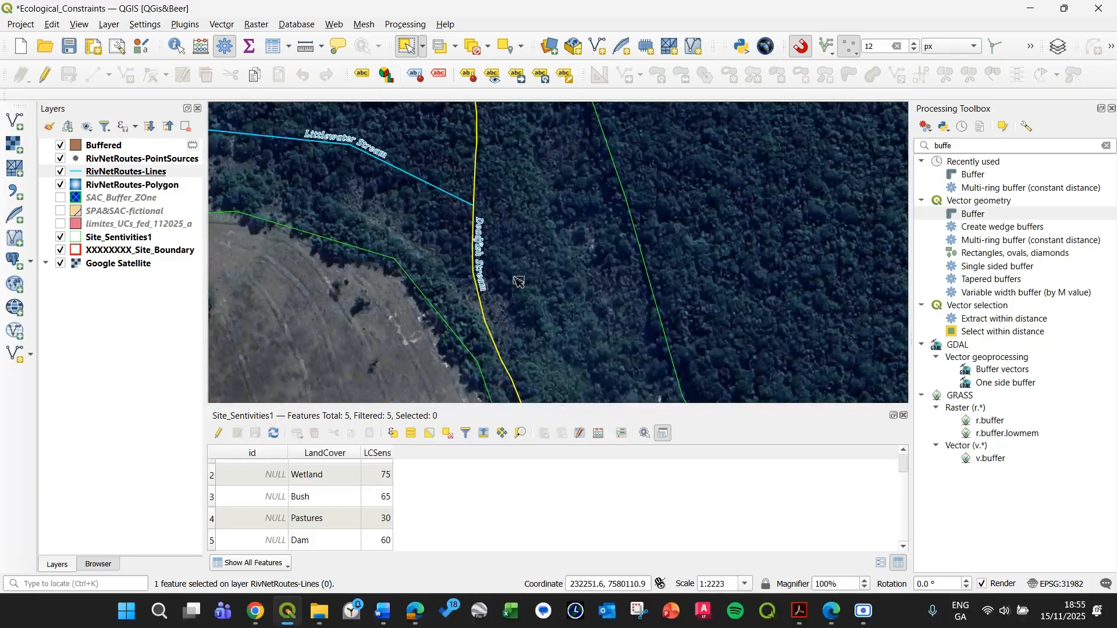
scroll(484, 260, down, 2)
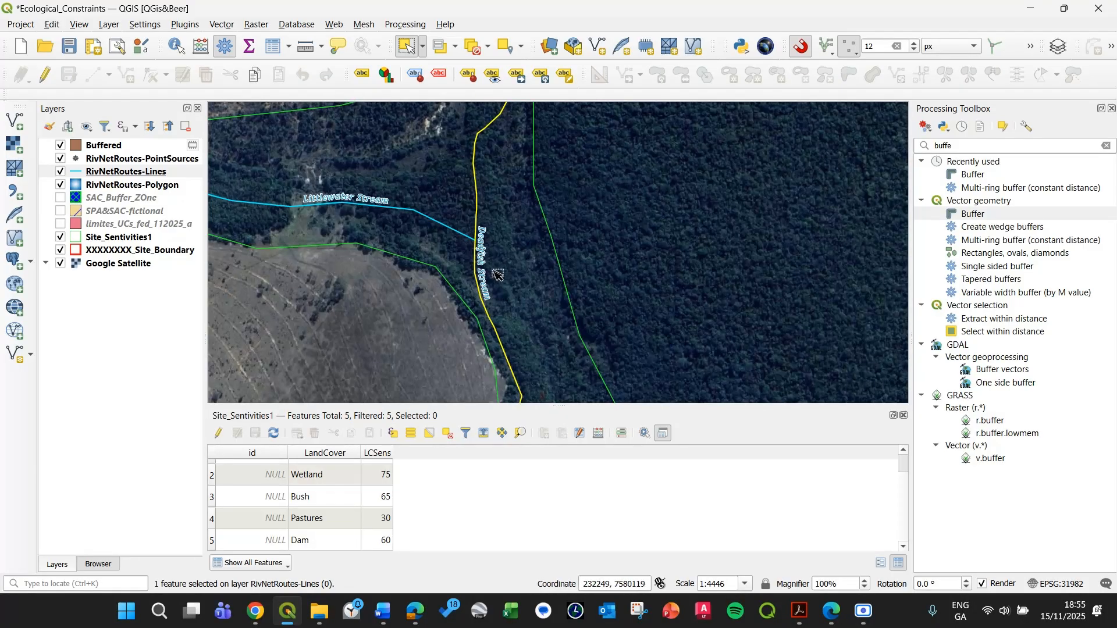
scroll(489, 247, down, 2)
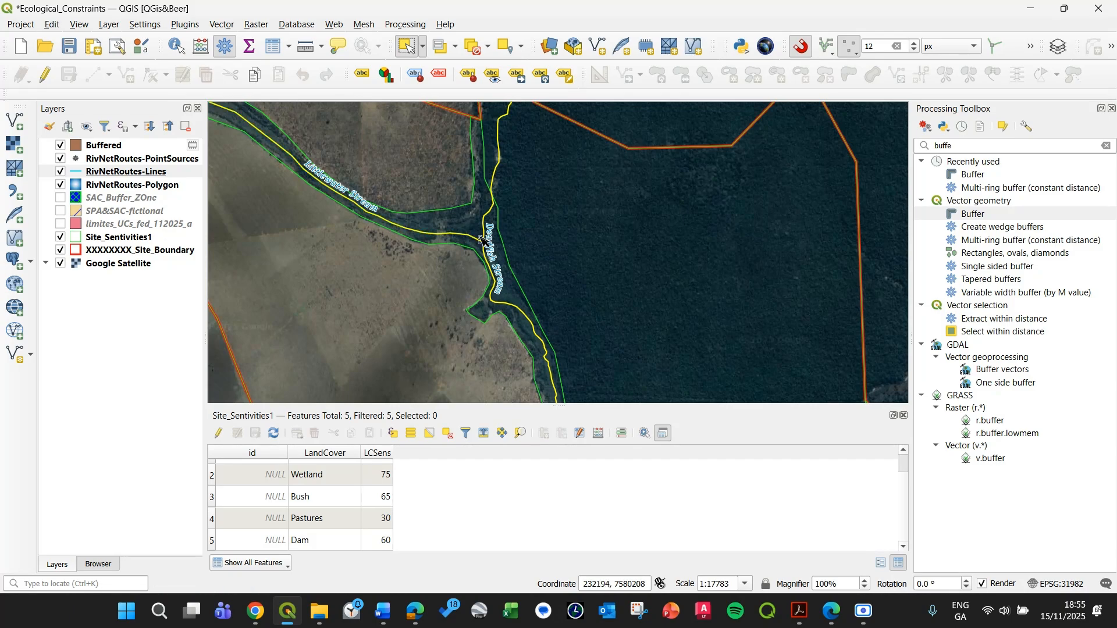
Step: Buffer only the two selected stream lines by 30 meters into a temporary layer
double_click(980, 215)
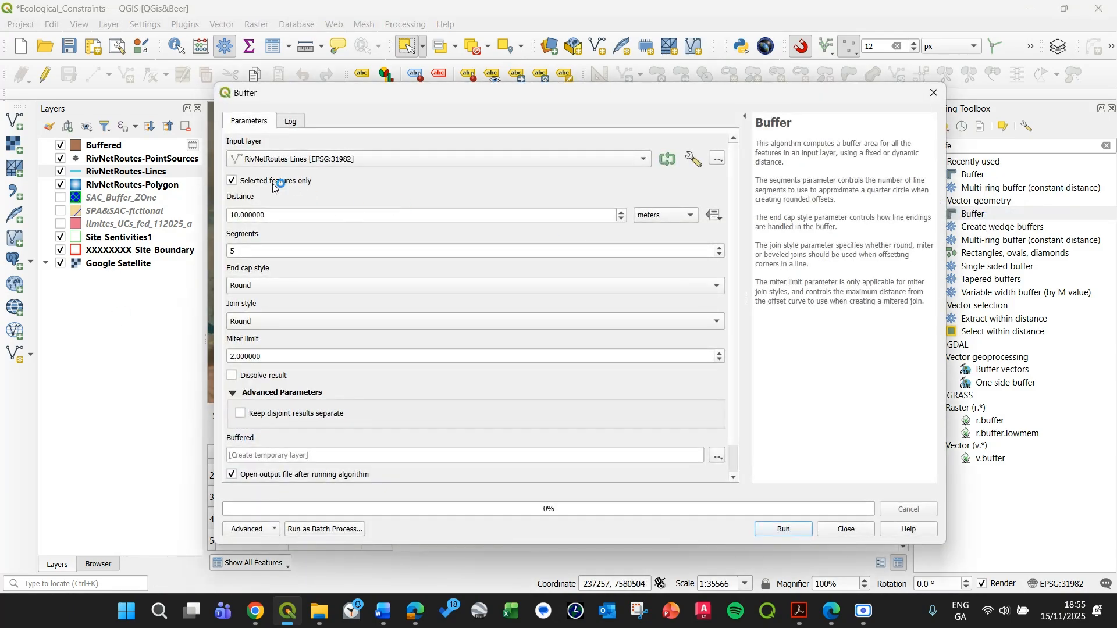
click(236, 217)
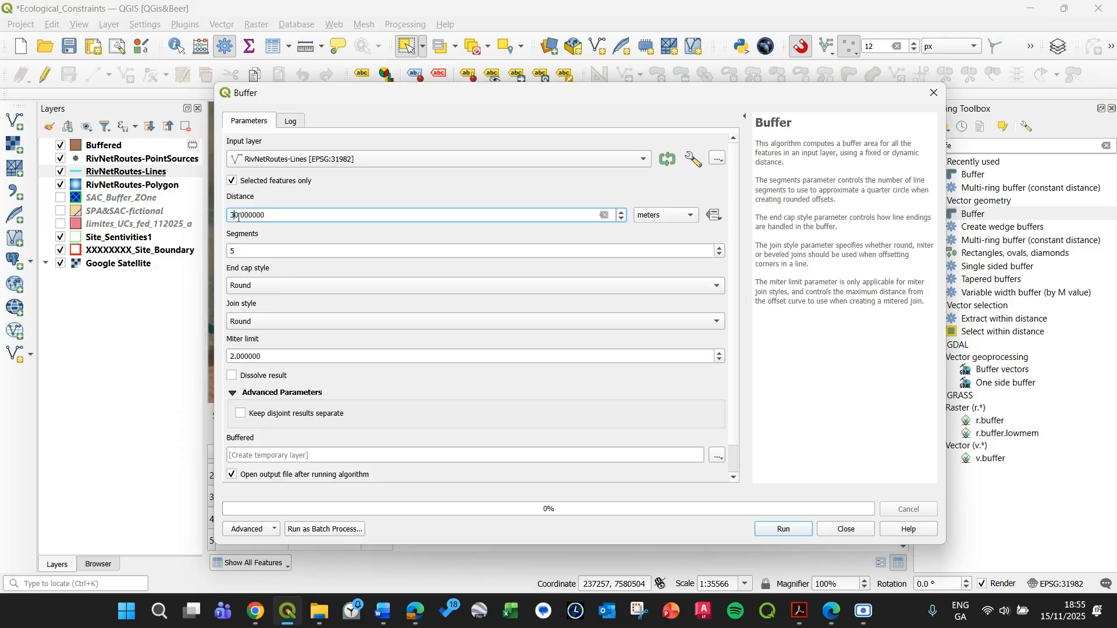
click(783, 528)
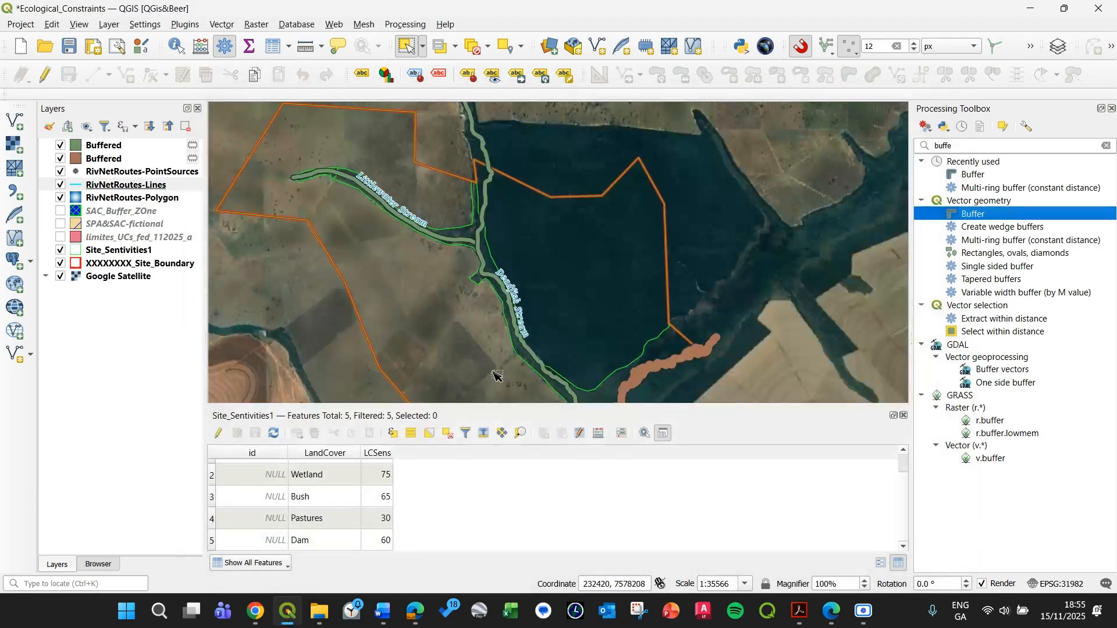
Step: Select the spring point at the head of the Littlewater Stream in RivNetRoutes-PointSources and buffer it into a temporary layer
scroll(426, 160, up, 3)
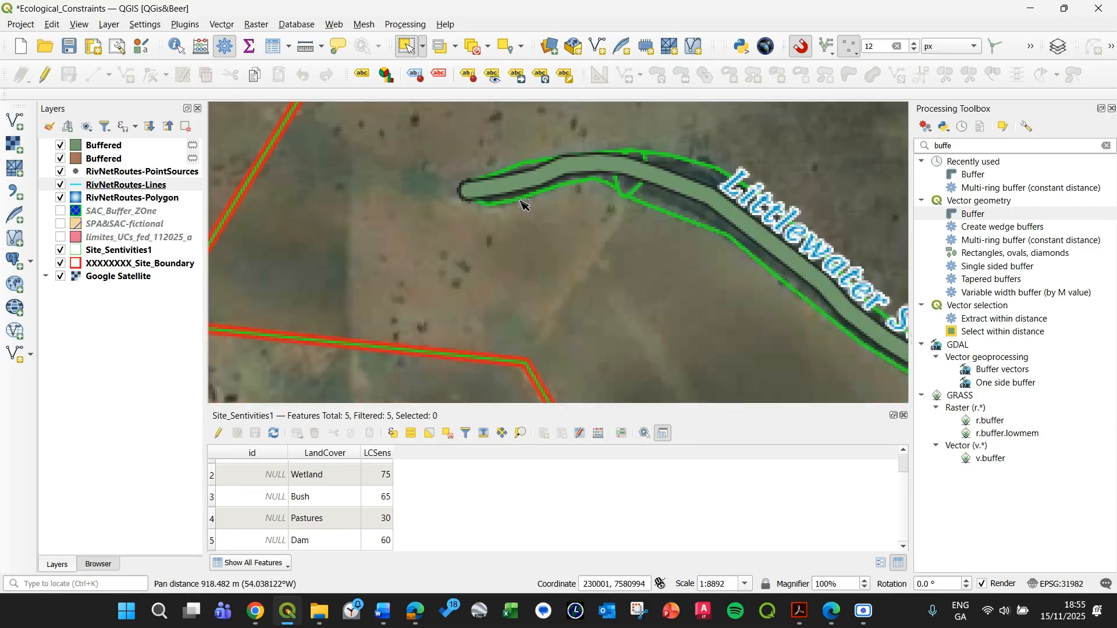
click(111, 171)
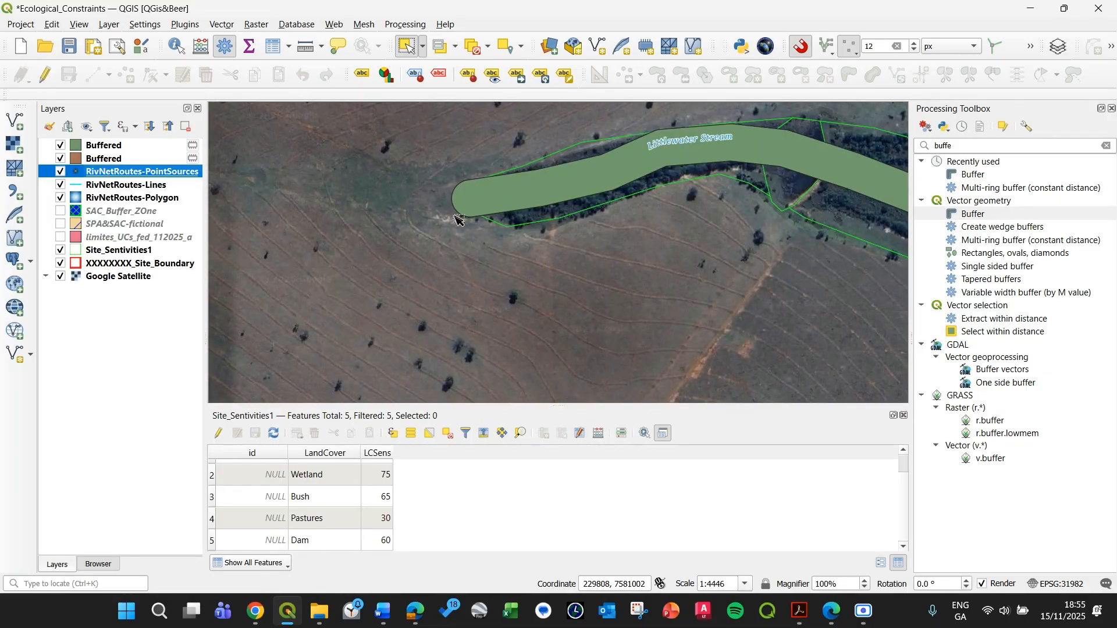
drag(410, 169, 492, 247)
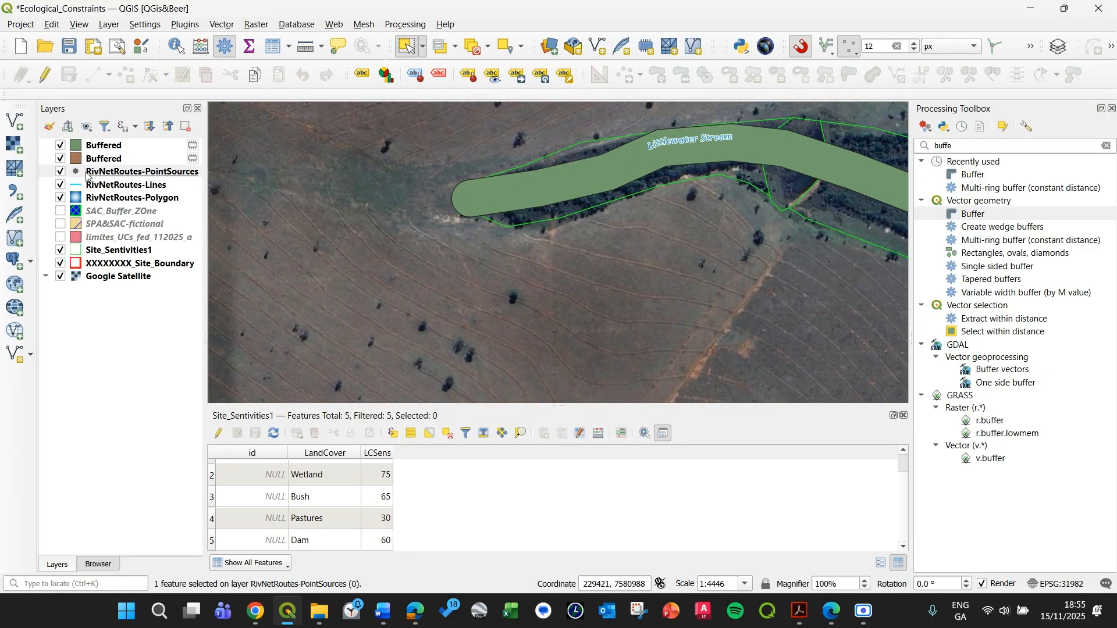
drag(98, 178, 98, 144)
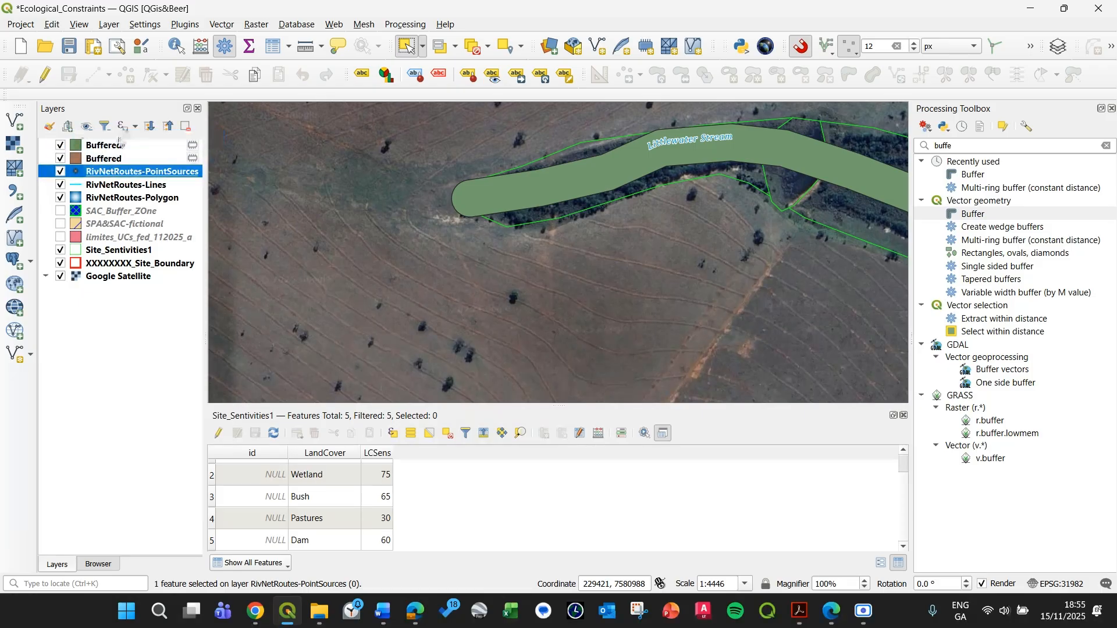
double_click(970, 148)
text(buf)
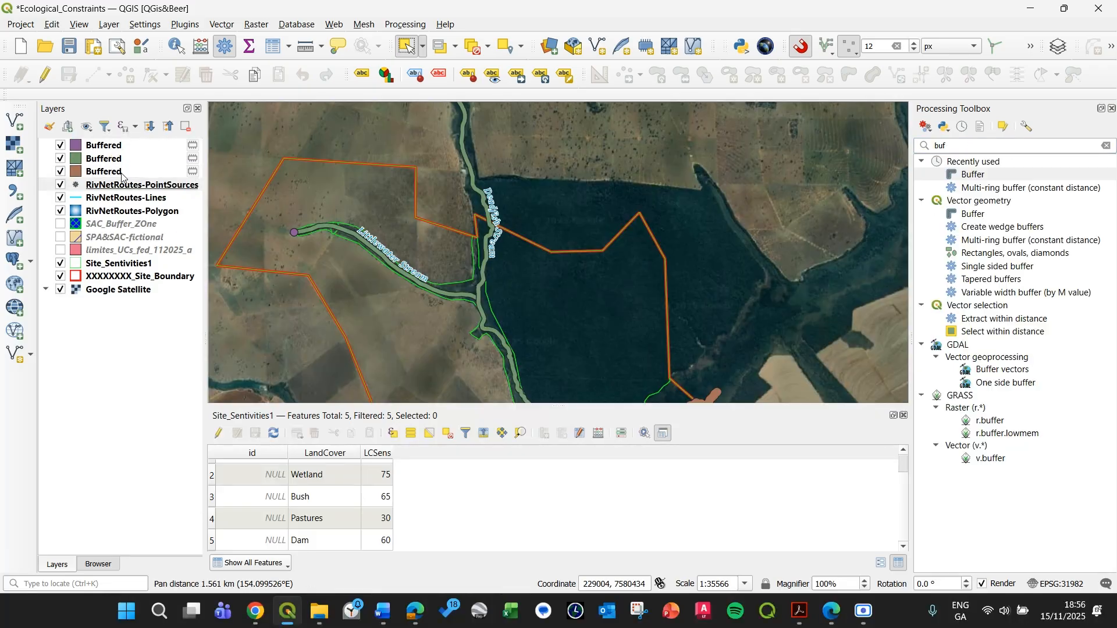
Step: Merge the three temporary buffer layers into one vector layer and remove the three originals from the project
drag(510, 196, 476, 116)
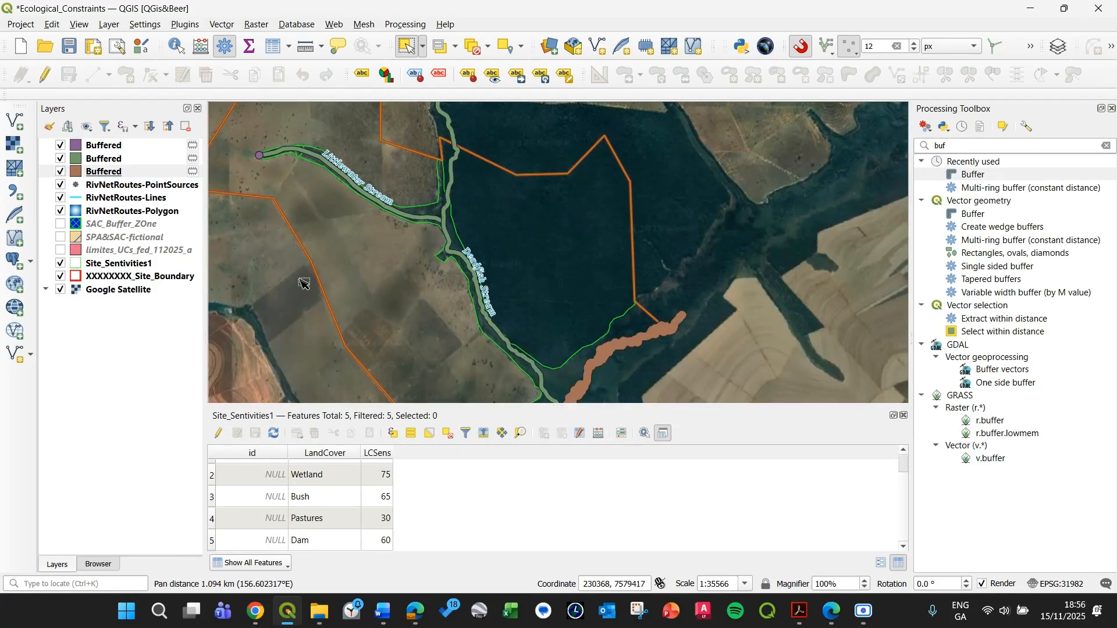
drag(304, 284, 432, 241)
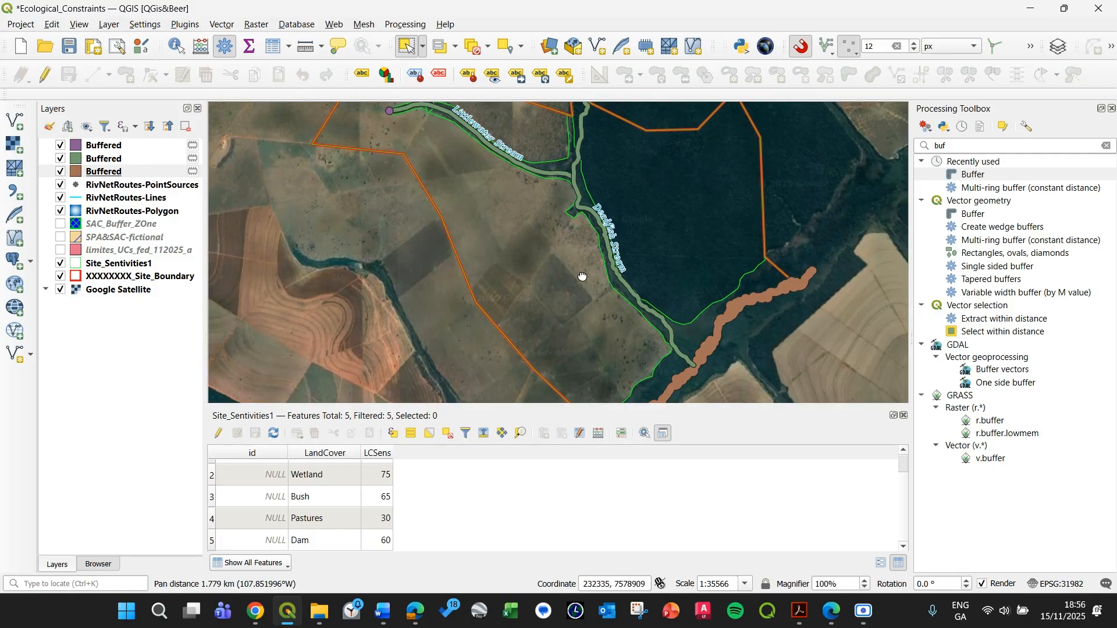
drag(586, 279, 556, 321)
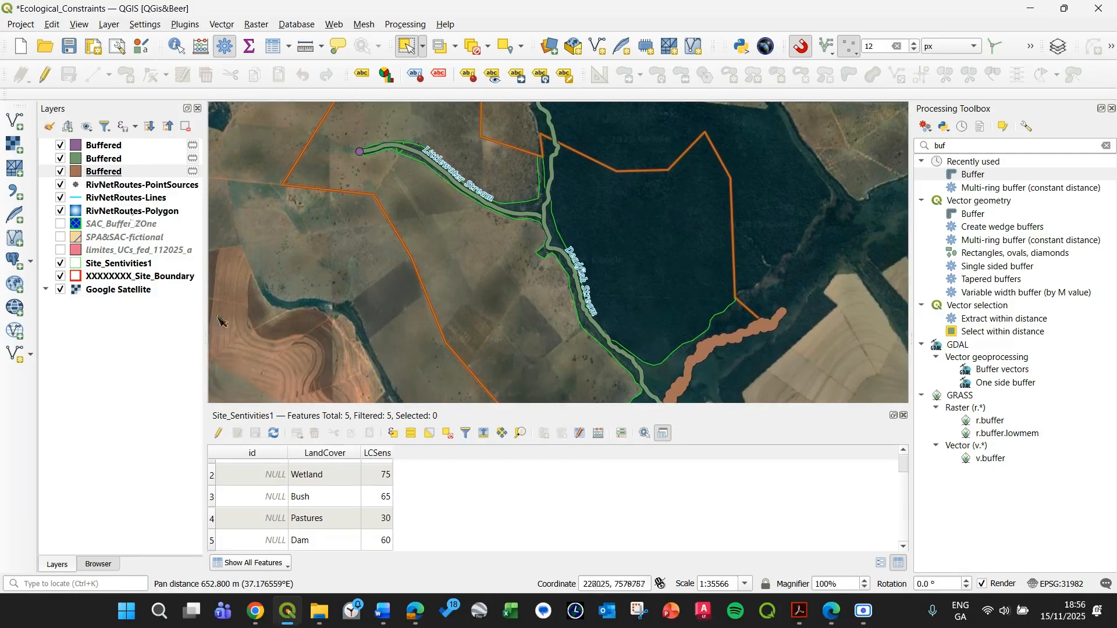
shift+click(116, 146)
right_click(116, 145)
click(960, 146)
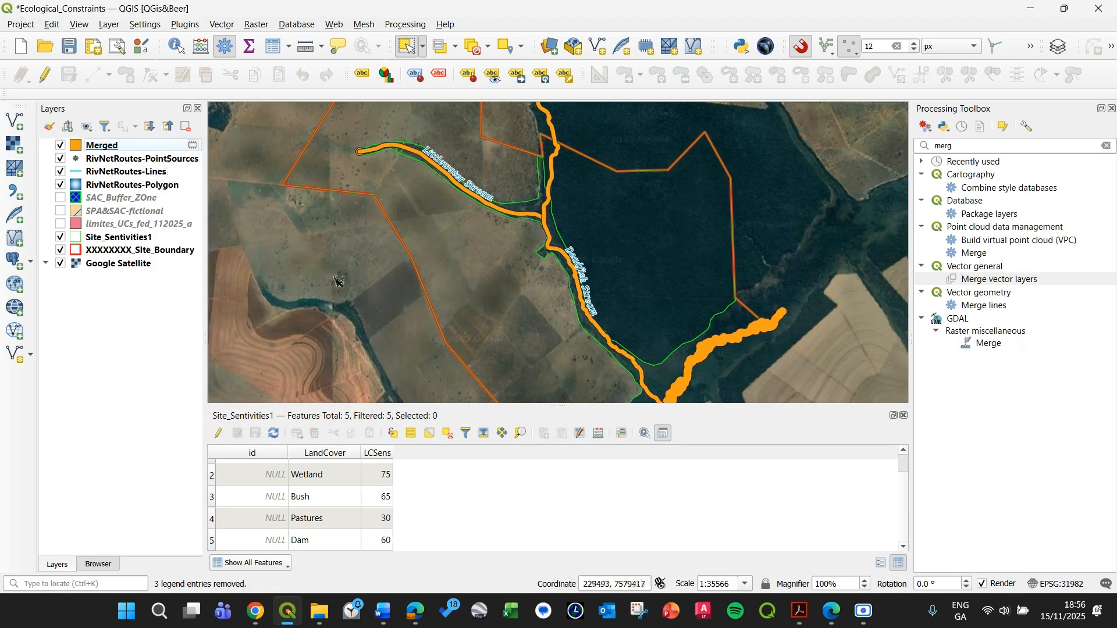
Step: Save the merged scratch layer as the shapefile PPA.shp in the 06_Episode folder
drag(344, 146, 399, 187)
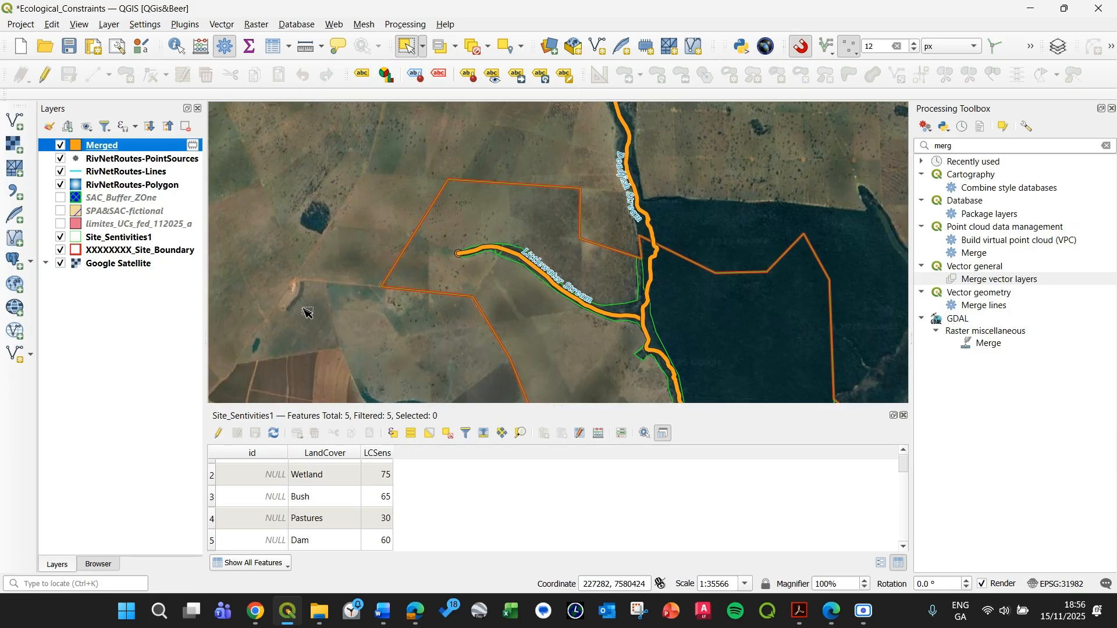
drag(553, 303, 393, 166)
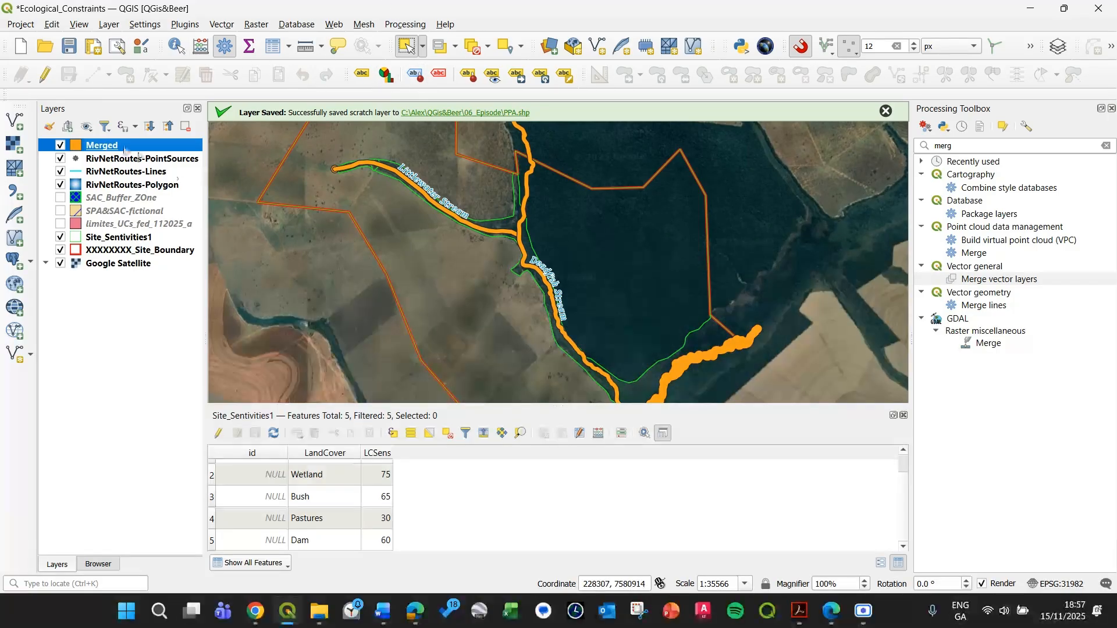
Step: Start editing the Merged layer and set the empty Label value in its attribute table to Spring
click(45, 74)
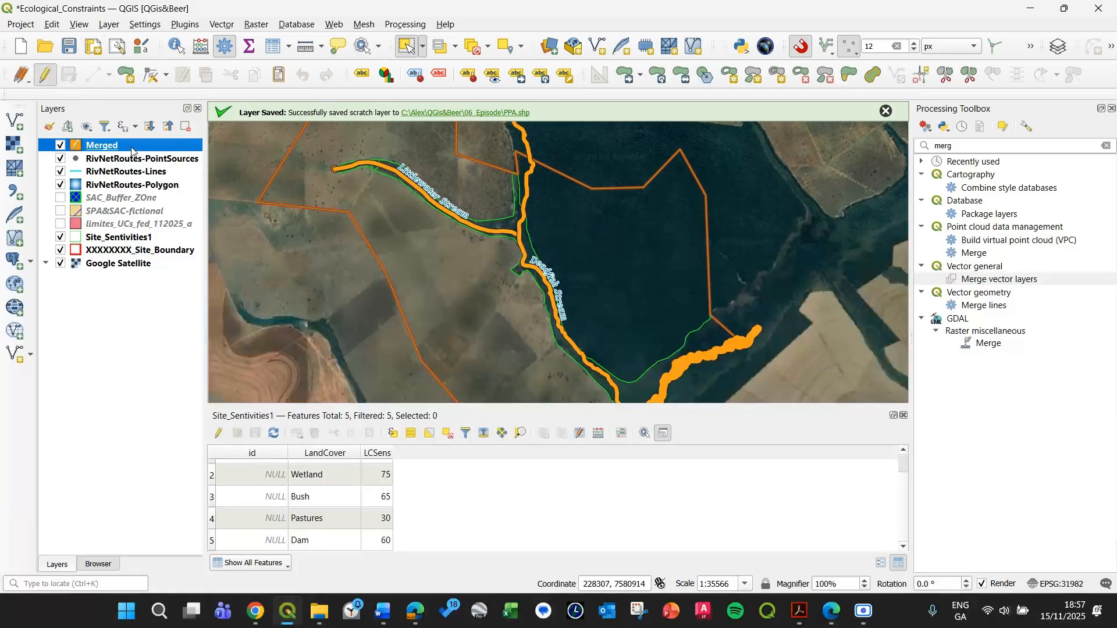
right_click(141, 149)
click(185, 331)
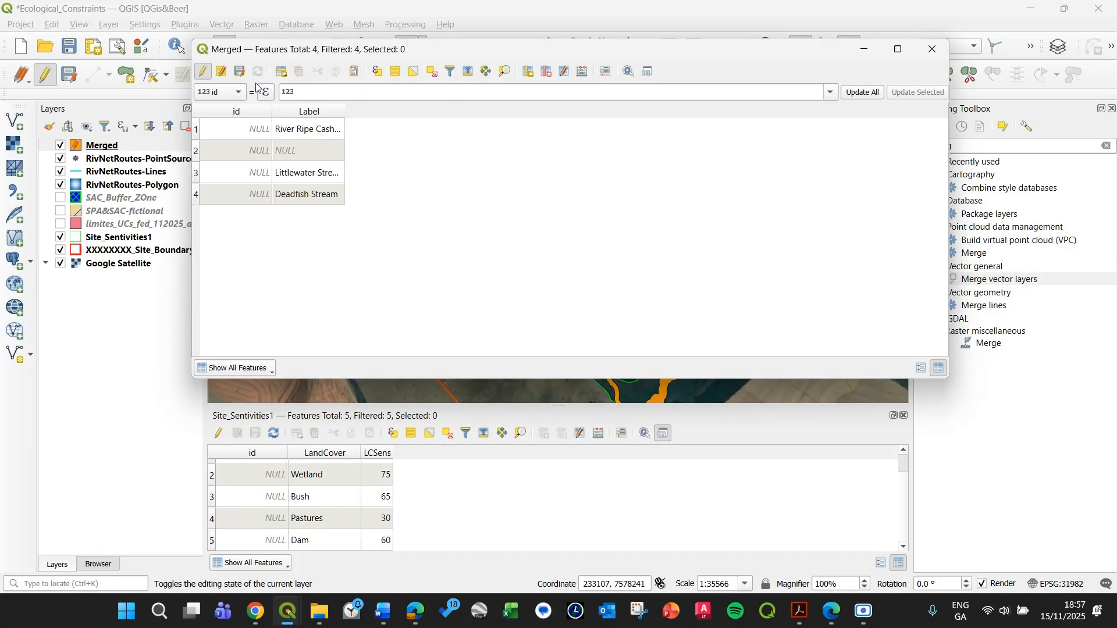
double_click(299, 157)
text(s)
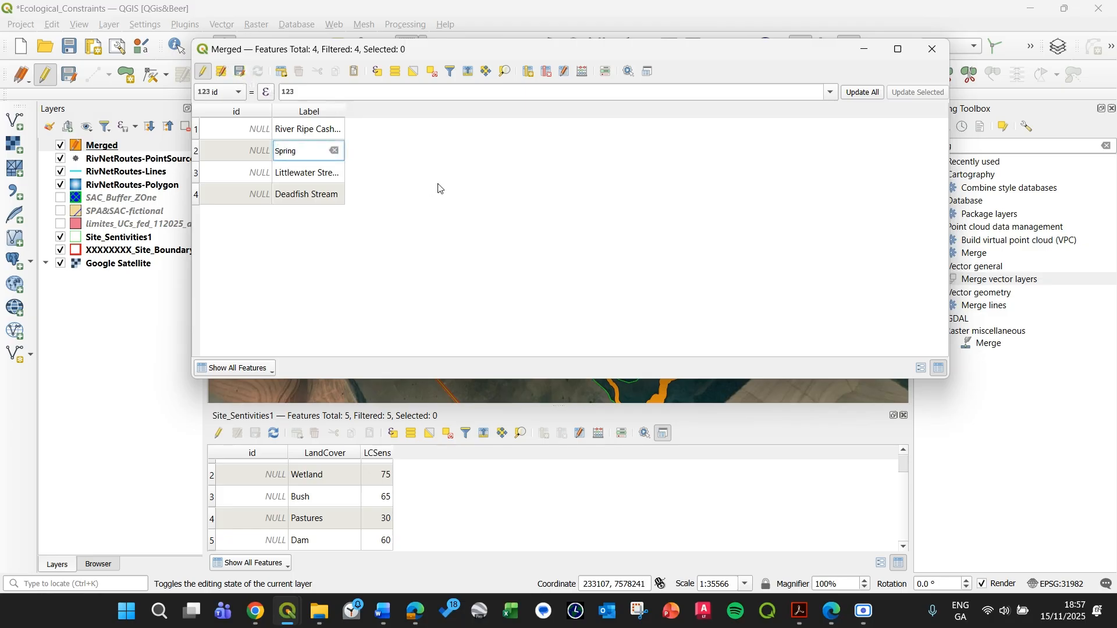
key(Return)
Step: Add a 32-bit integer field named PPASens with length 3 to the Merged layer
click(529, 71)
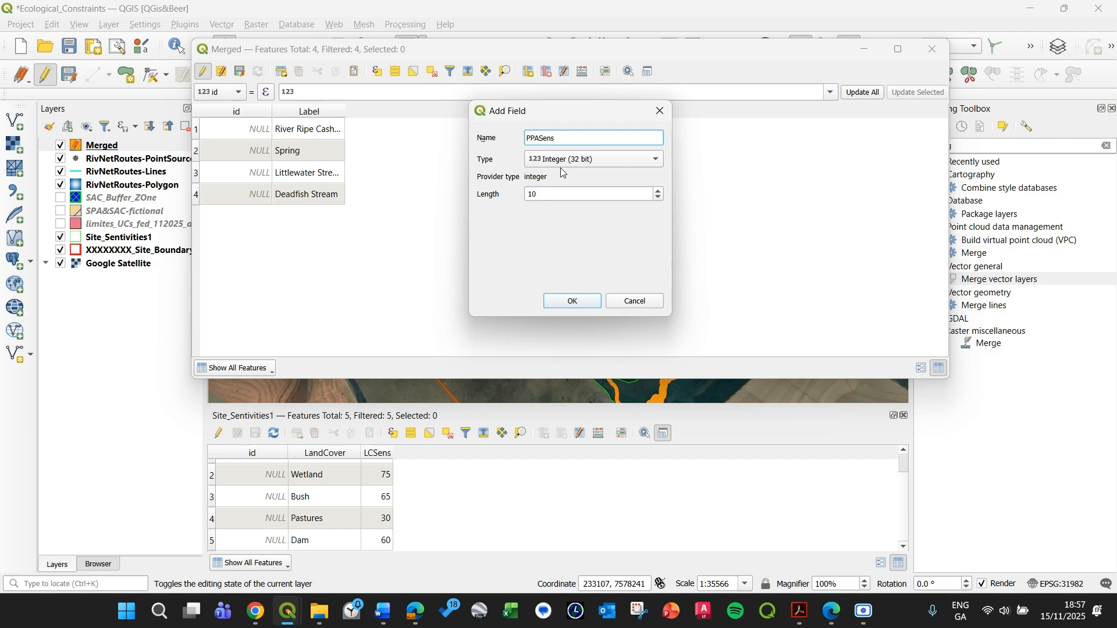
click(544, 196)
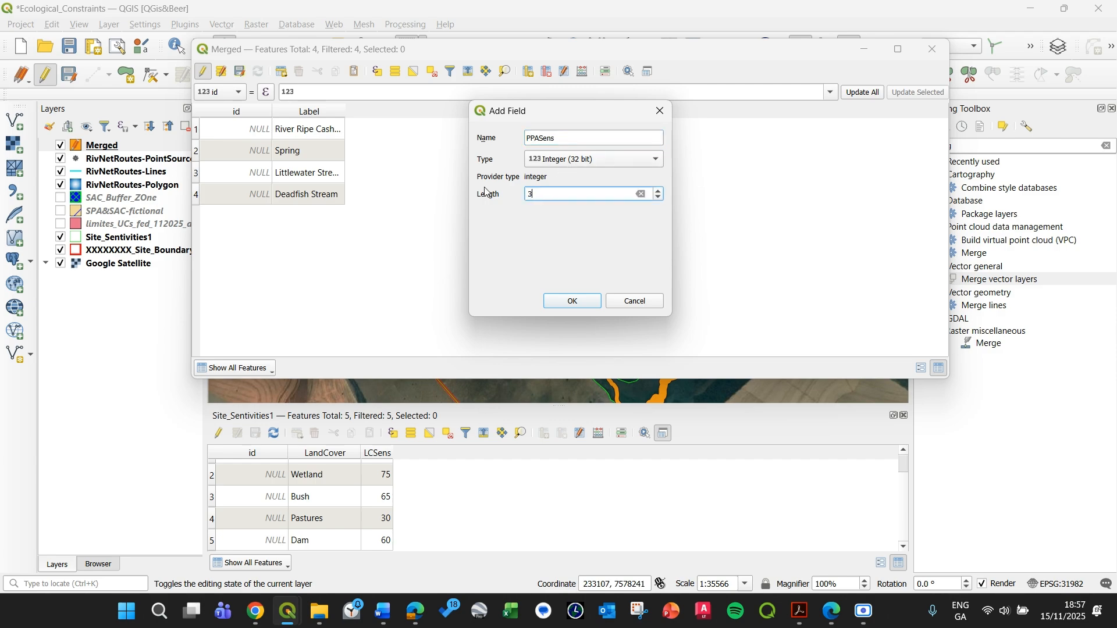
click(572, 306)
Step: Set PPASens to 100 for all four features, save the edits, stop editing and close the attribute table
drag(515, 52, 583, 205)
double_click(465, 280)
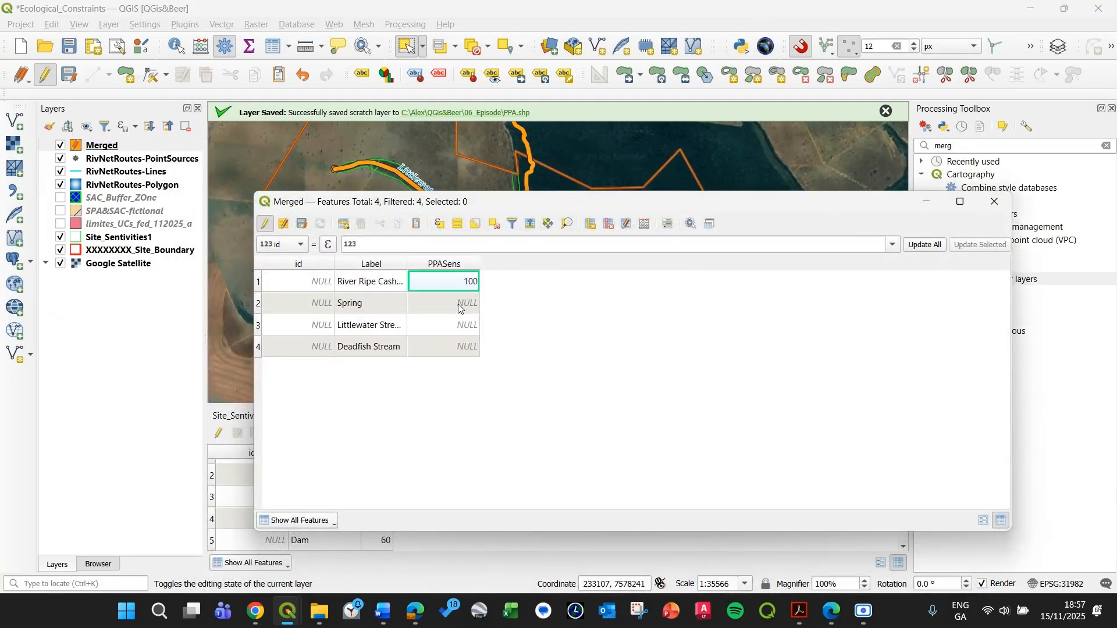
double_click(459, 303)
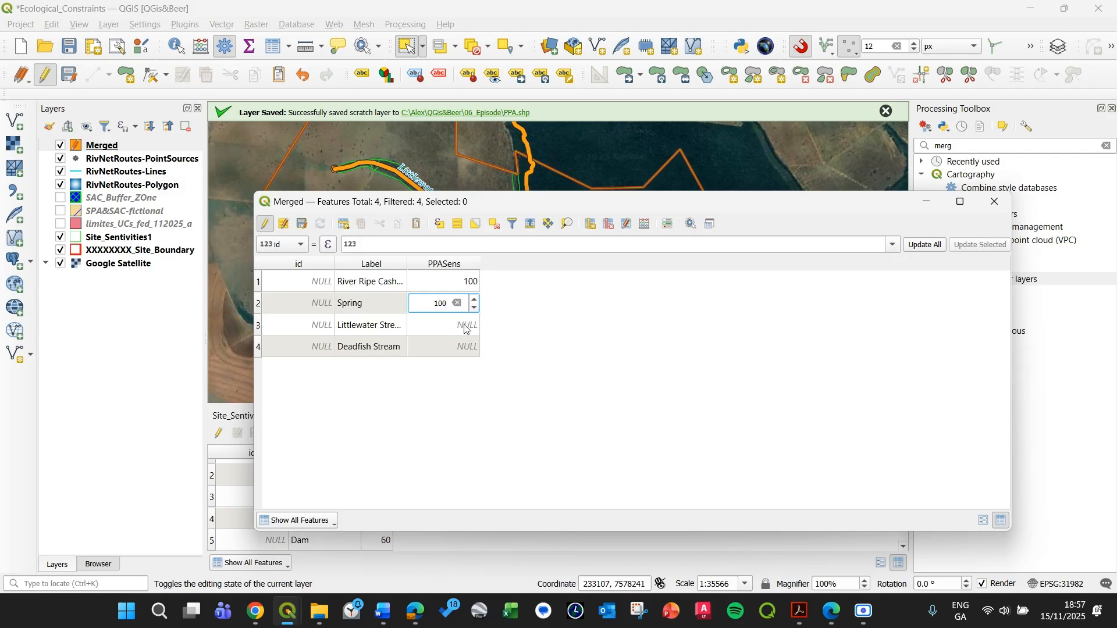
double_click(465, 325)
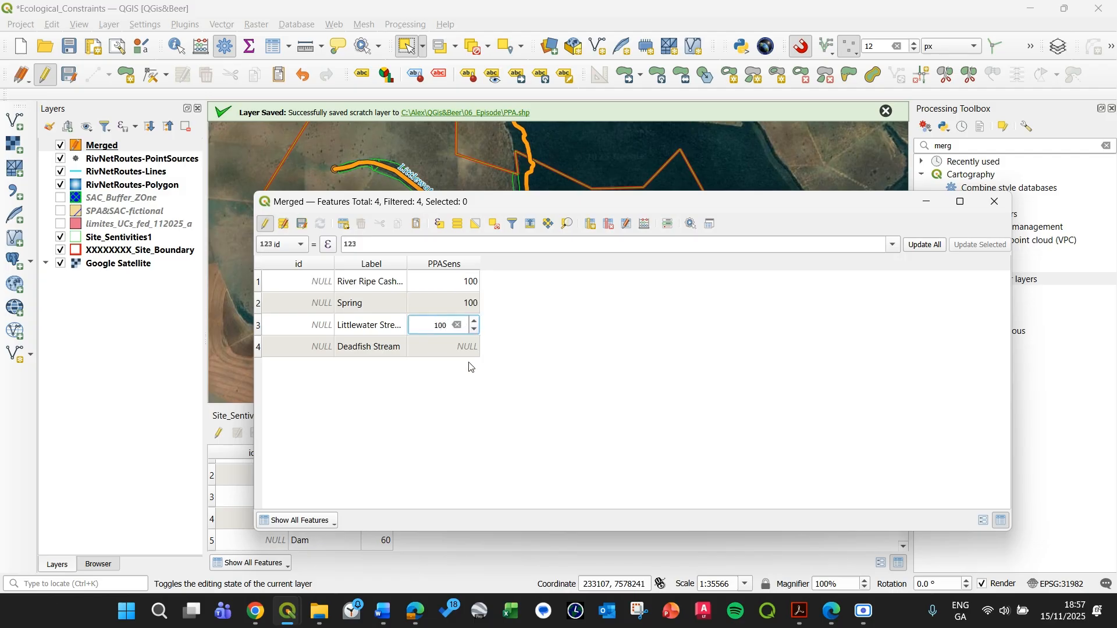
double_click(456, 351)
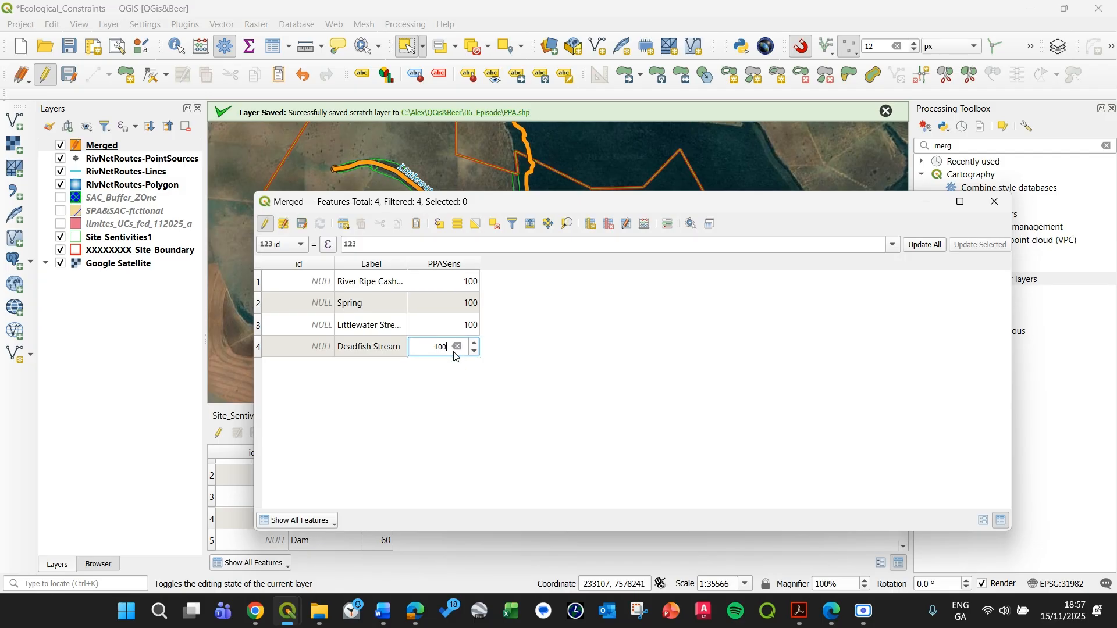
click(460, 387)
click(301, 228)
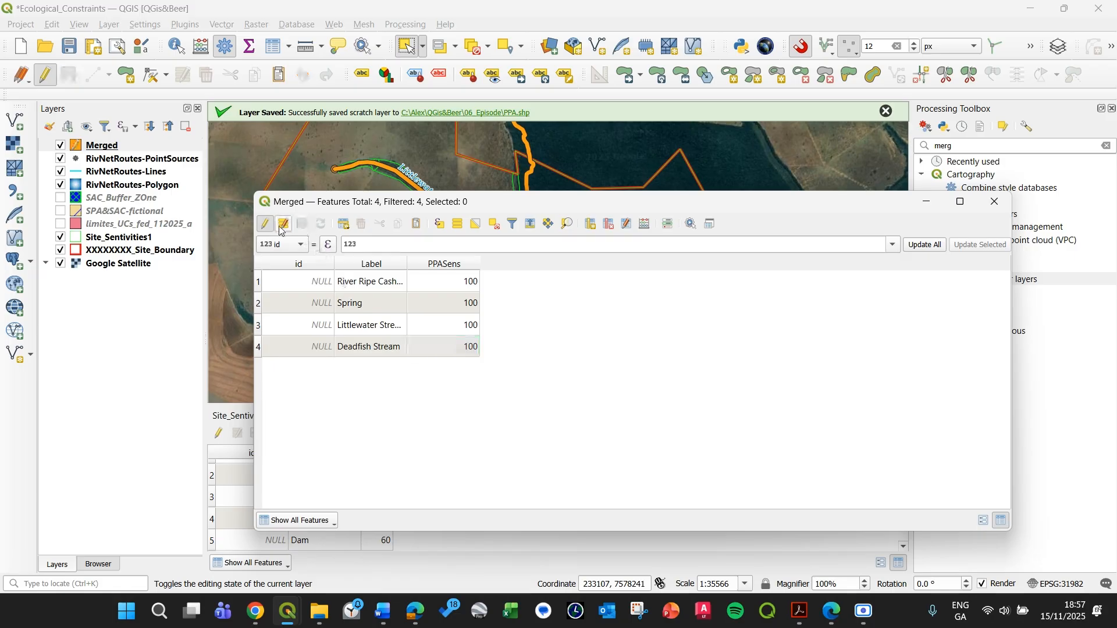
click(267, 224)
click(983, 209)
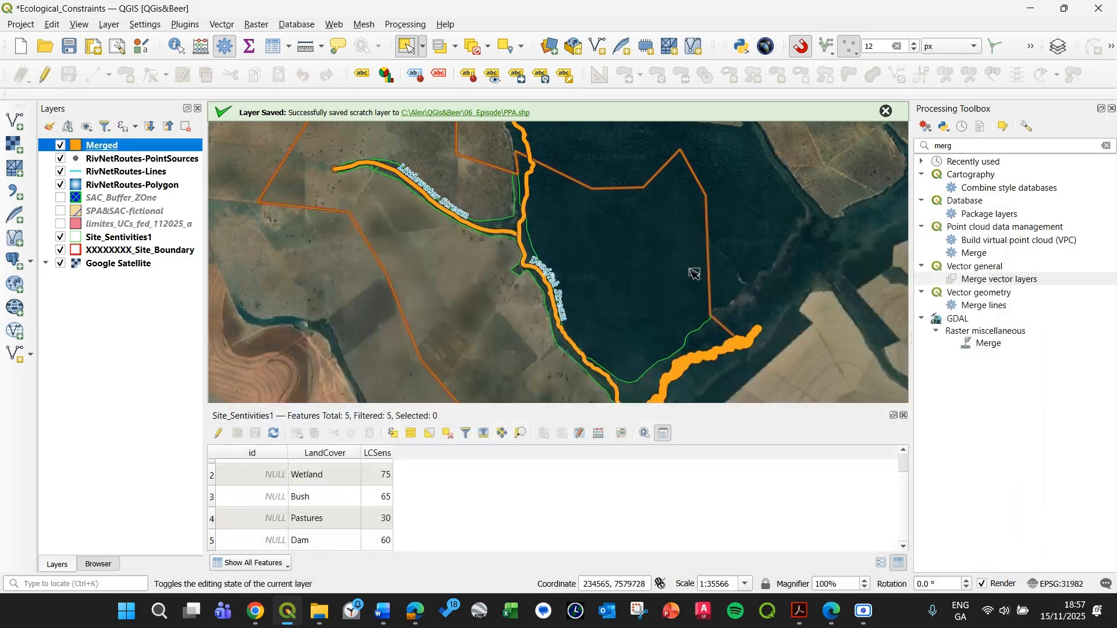
Step: Inspect the merged buffers along the River Ripe Cashew, Deadfish Stream and Littlewater Stream up to the spring, dismissing the save notification
scroll(468, 244, up, 1)
drag(467, 246, 449, 311)
drag(516, 210, 519, 165)
drag(513, 268, 437, 105)
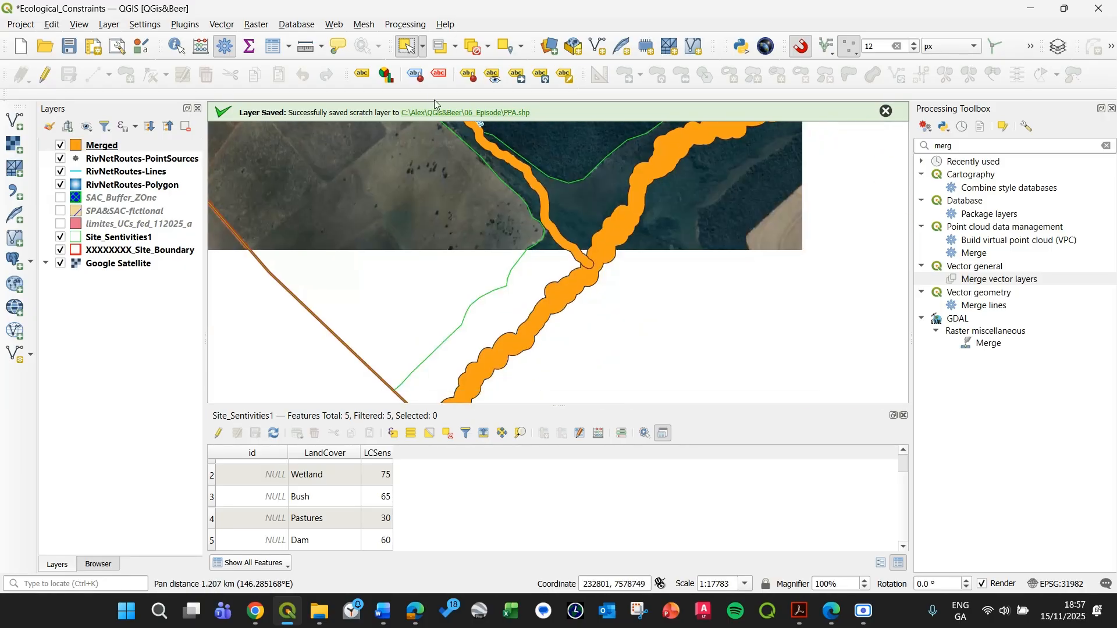
drag(466, 318, 504, 196)
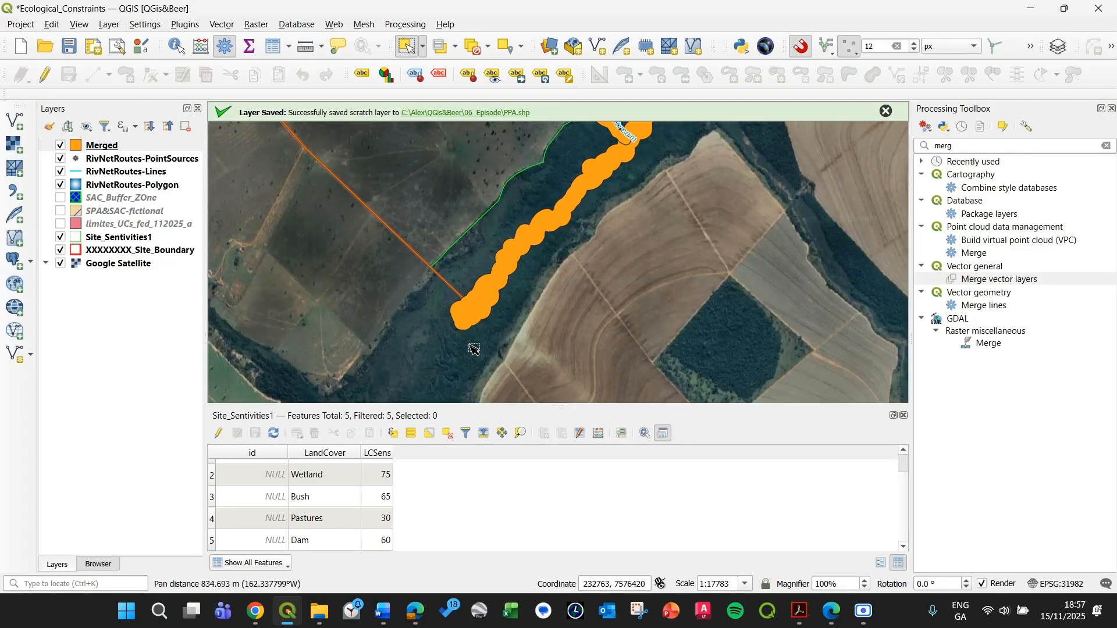
drag(558, 242, 452, 294)
drag(521, 132, 456, 283)
drag(569, 146, 501, 279)
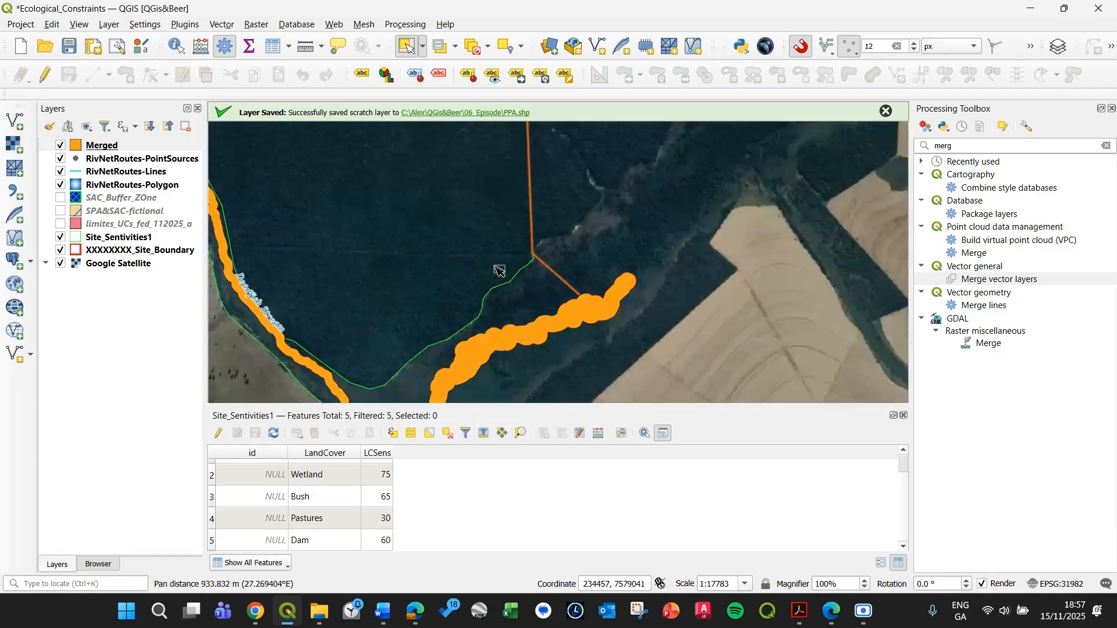
drag(421, 270, 663, 239)
drag(462, 125, 665, 256)
drag(536, 129, 648, 263)
drag(509, 222, 615, 273)
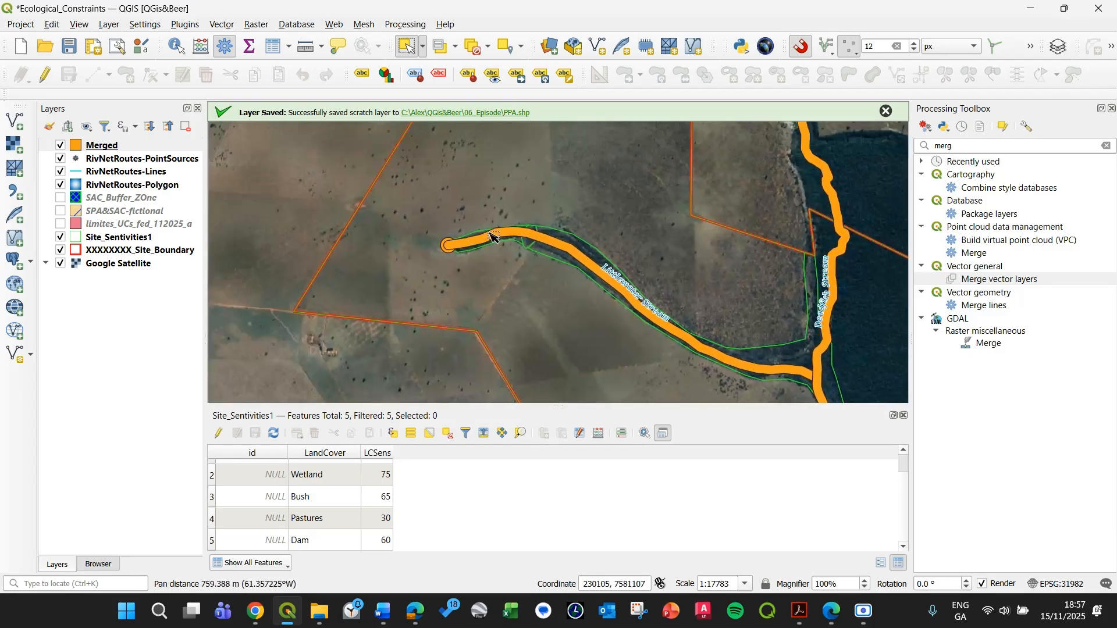
drag(619, 221, 419, 329)
drag(609, 329, 545, 243)
drag(571, 362, 554, 284)
drag(554, 333, 537, 291)
drag(589, 377, 585, 282)
drag(641, 370, 596, 276)
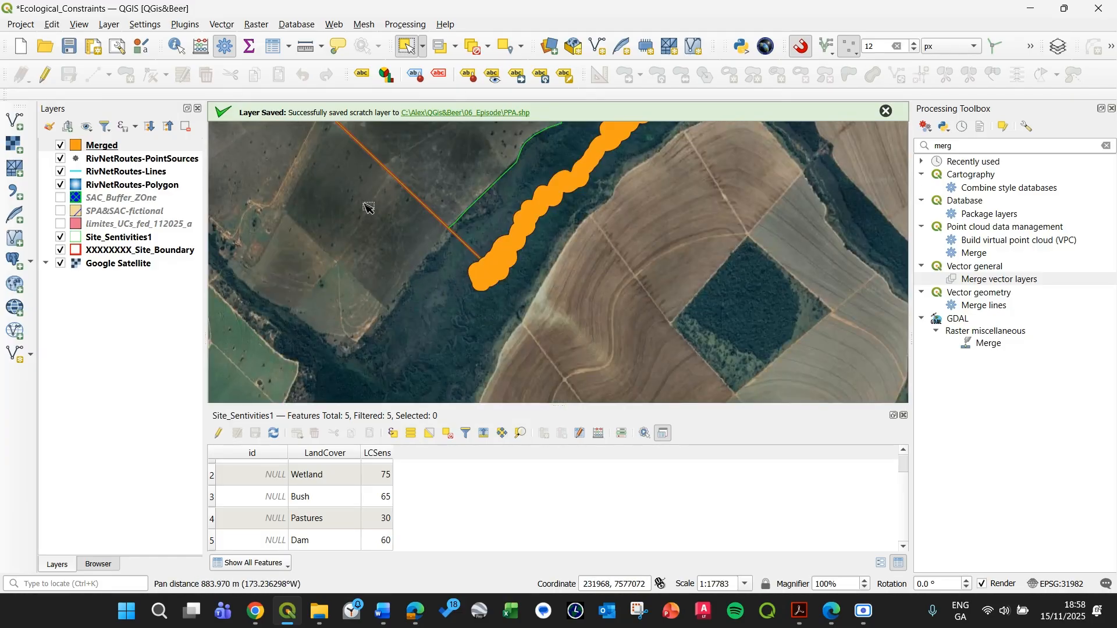
click(885, 112)
drag(669, 129, 696, 304)
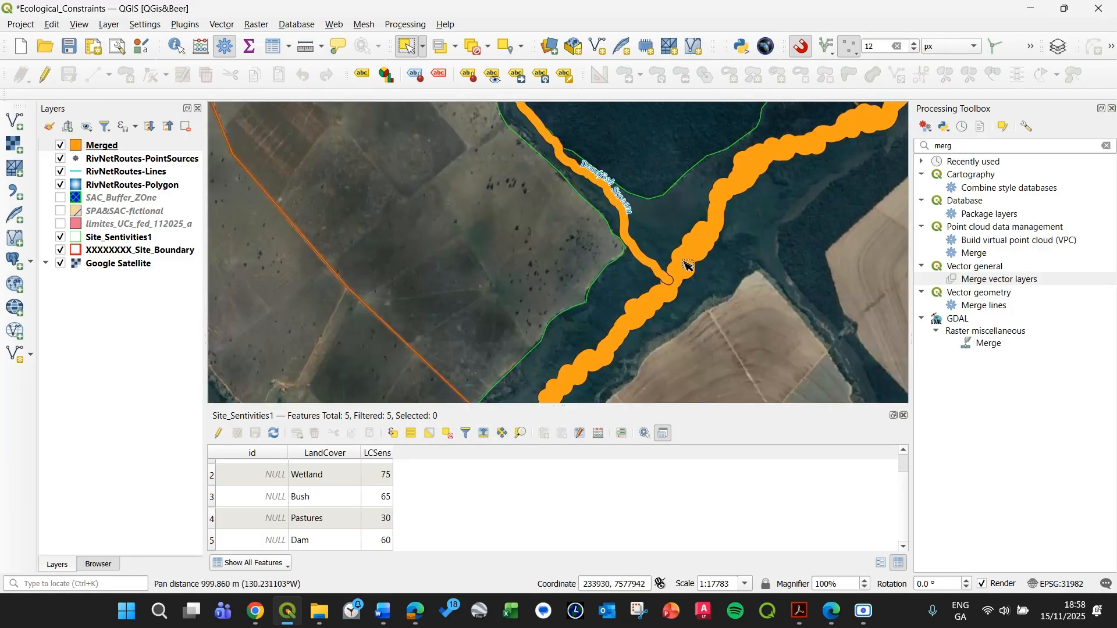
scroll(654, 304, down, 1)
drag(429, 279, 509, 382)
drag(402, 218, 426, 270)
drag(356, 227, 319, 310)
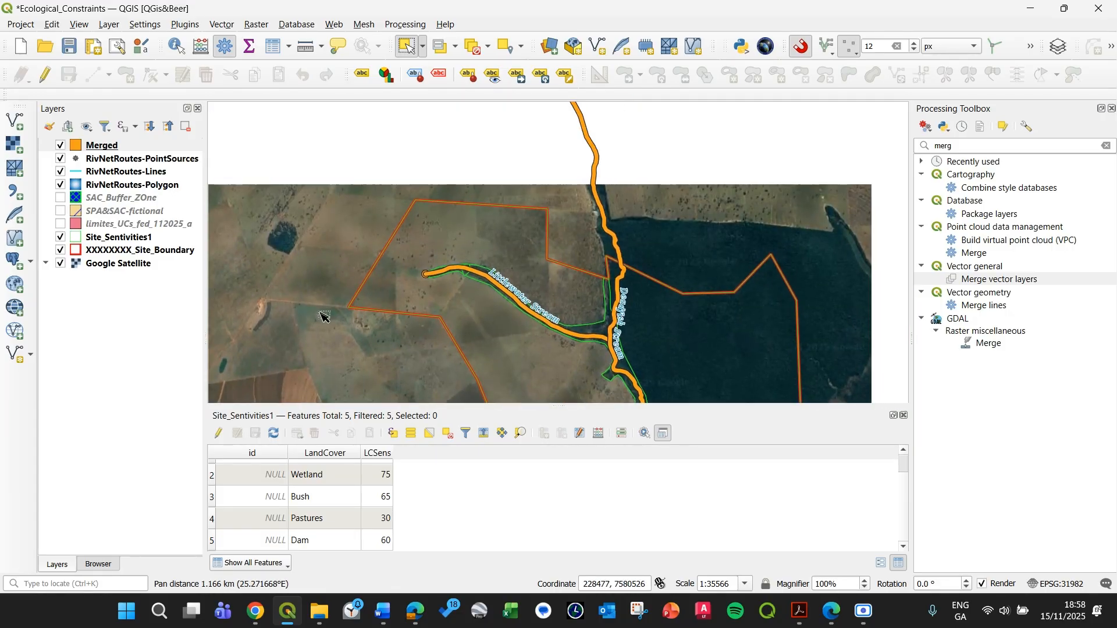
drag(668, 247, 611, 134)
drag(766, 285, 740, 287)
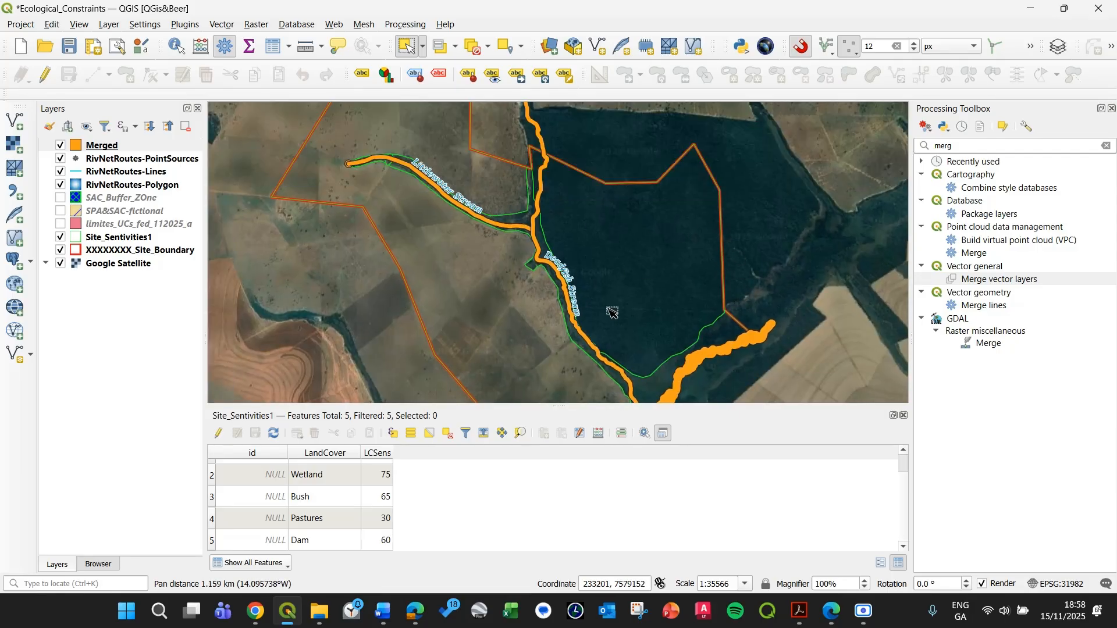
drag(319, 275, 308, 260)
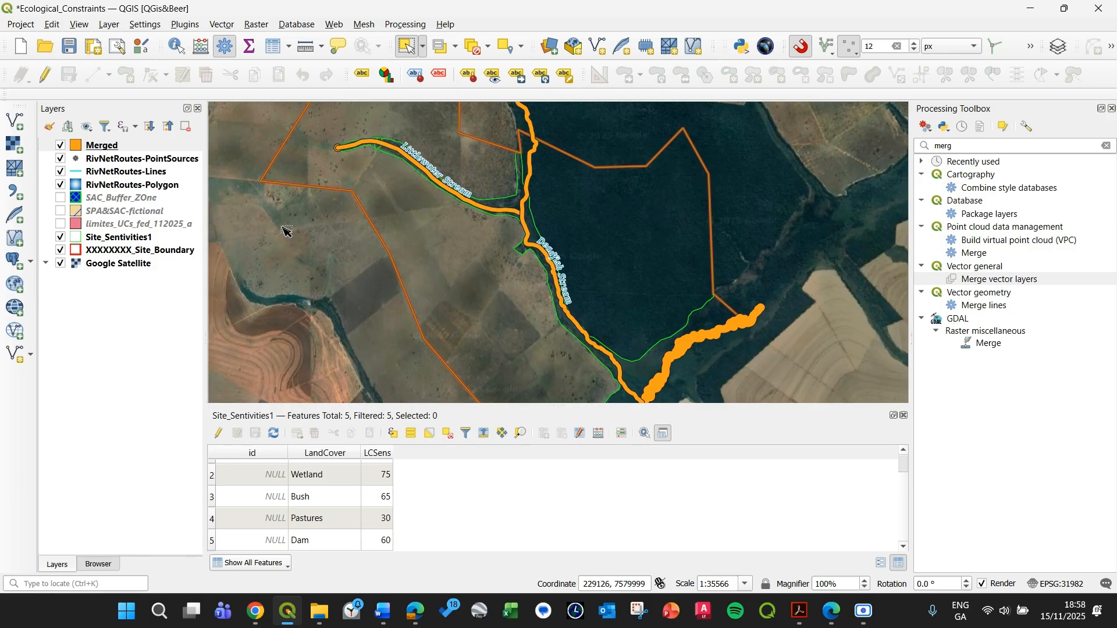
Step: Move the Merged layer below RivNetRoutes-Polygon in the layer order
click(119, 151)
drag(129, 150, 149, 178)
click(128, 183)
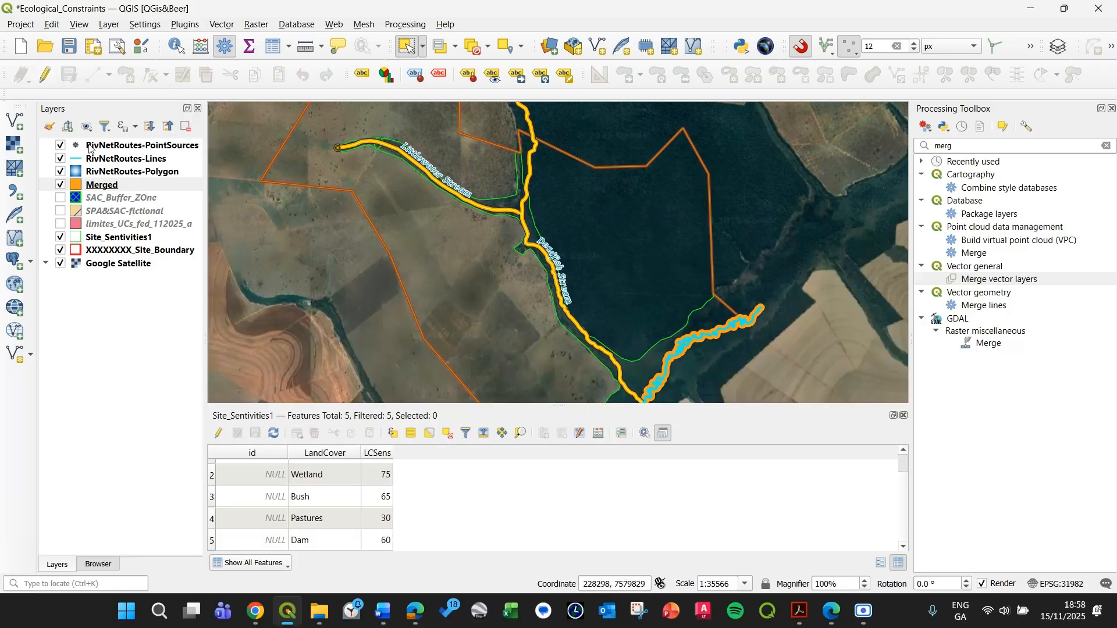
Step: Examine the site boundary, the merged watercourse buffers and the surrounding land cover against the satellite imagery
click(107, 176)
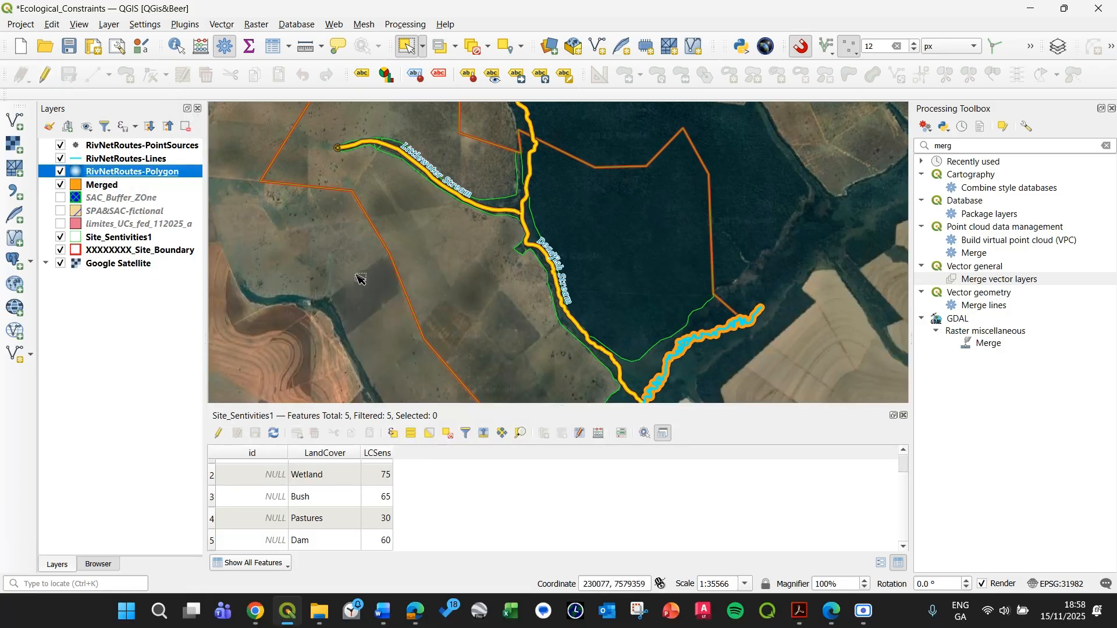
scroll(346, 252, down, 1)
click(138, 251)
click(437, 508)
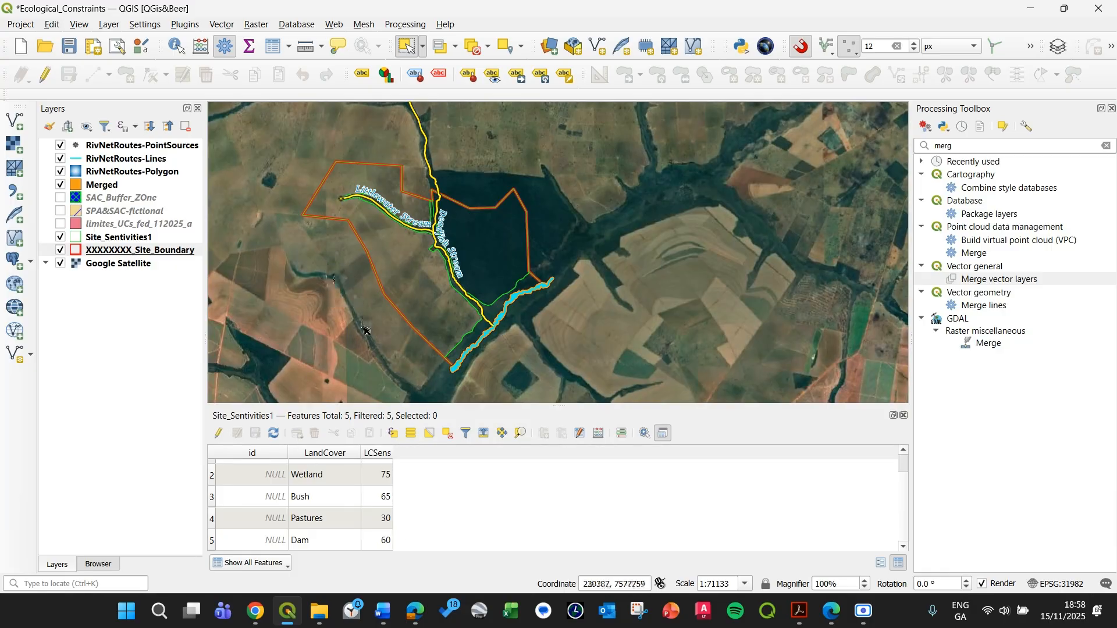
scroll(337, 299, up, 1)
drag(337, 299, 280, 324)
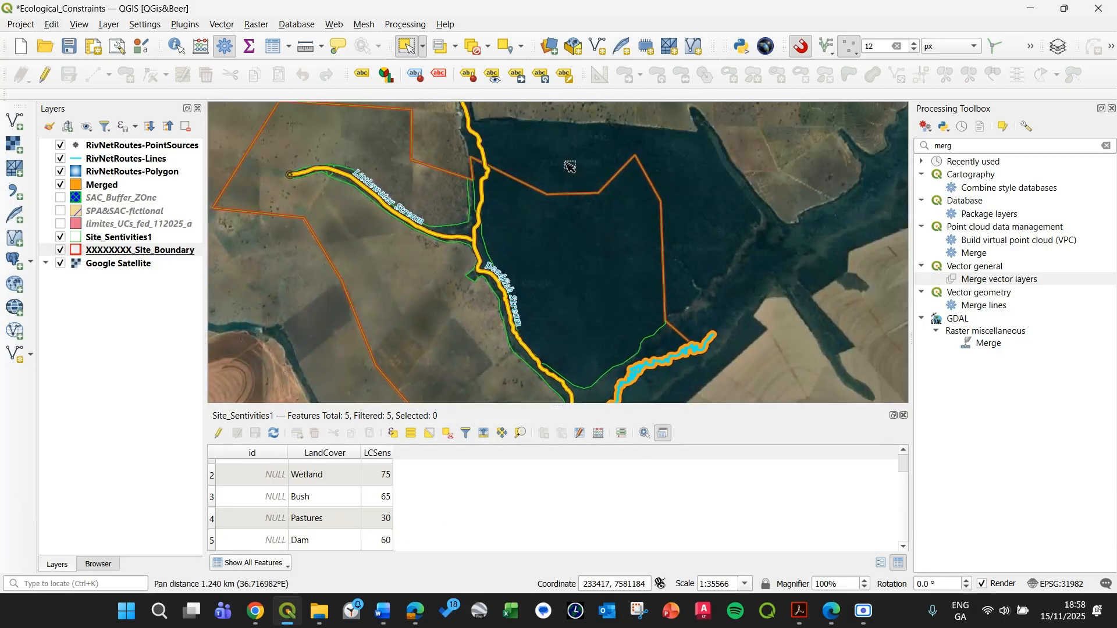
drag(735, 296, 738, 252)
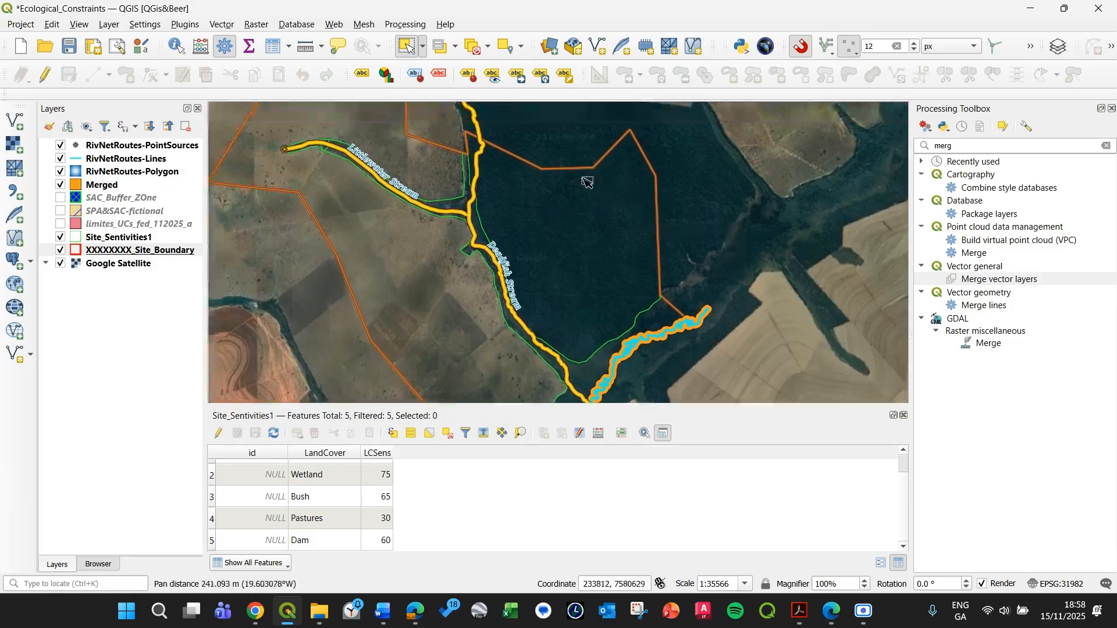
drag(531, 161, 536, 226)
drag(706, 361, 749, 273)
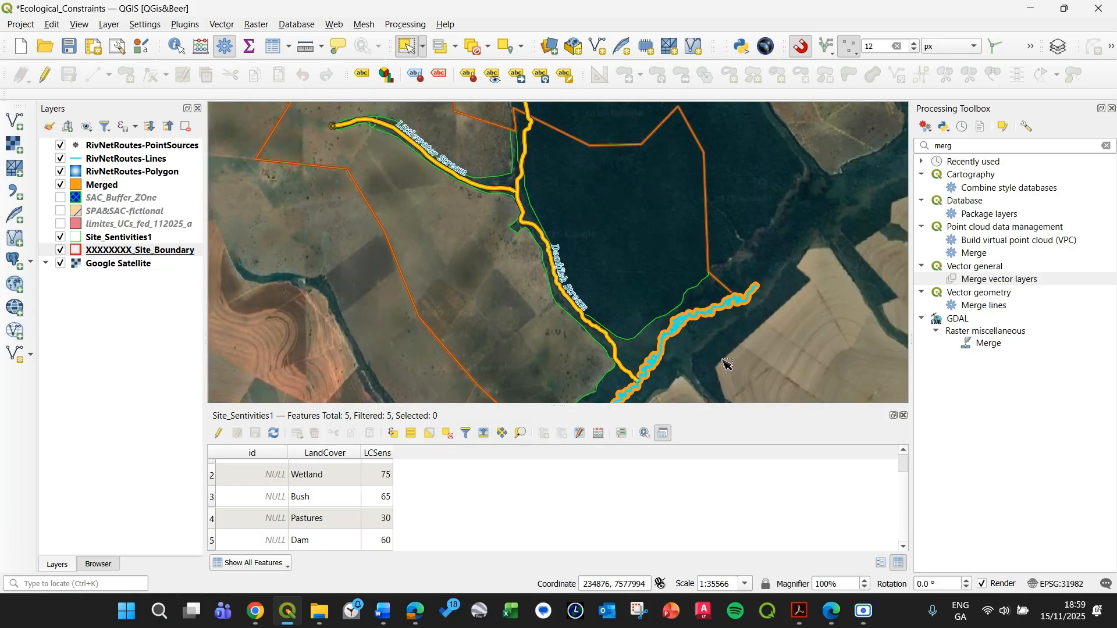
drag(744, 366, 764, 339)
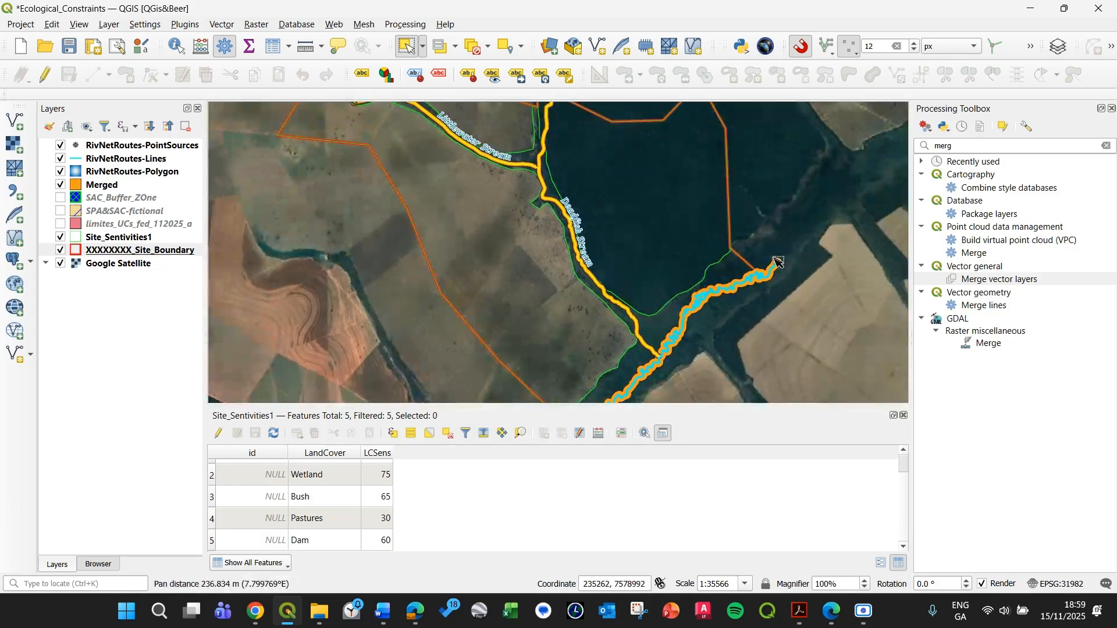
drag(786, 252, 782, 297)
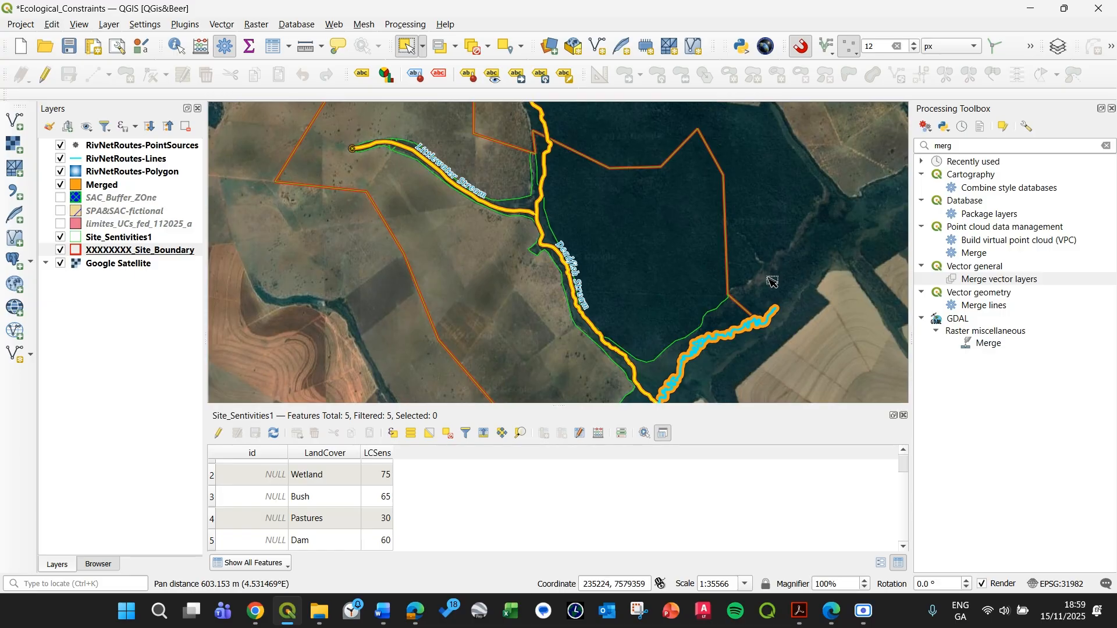
drag(405, 343, 428, 298)
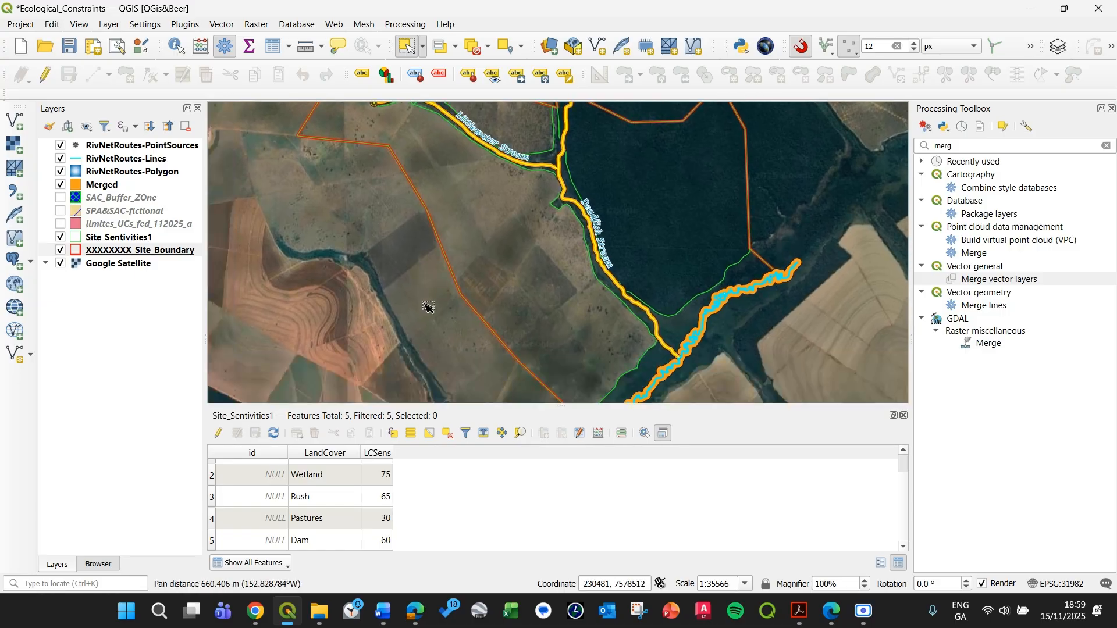
scroll(393, 285, down, 1)
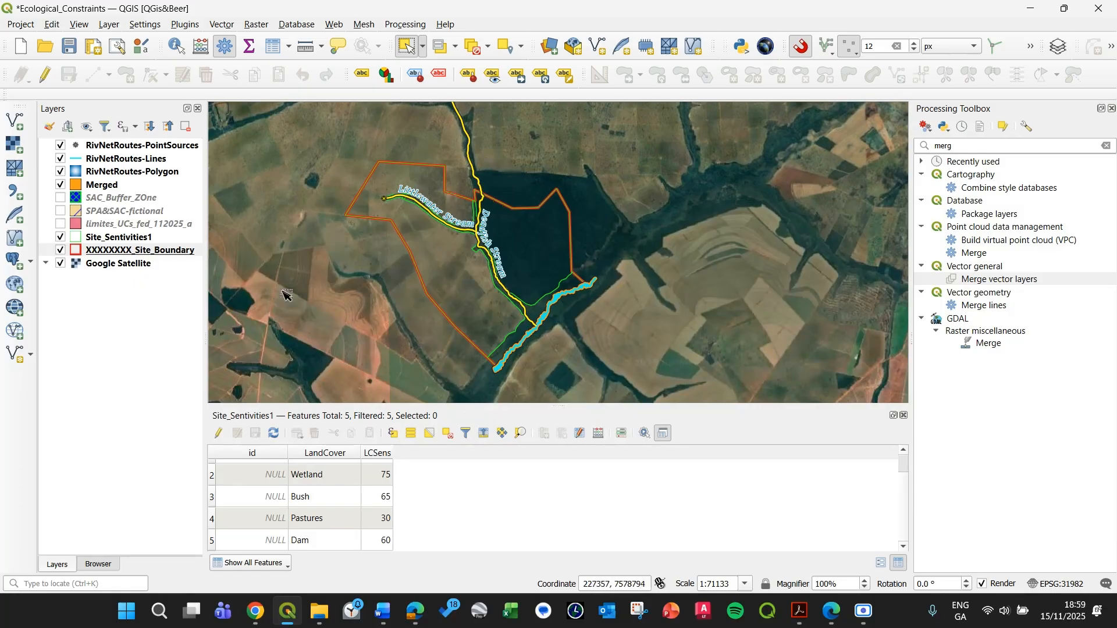
Step: Open the attribute table of the XXXXXXXX_Site_Boundary layer, enable editing and enlarge the table to show all its tools
click(125, 252)
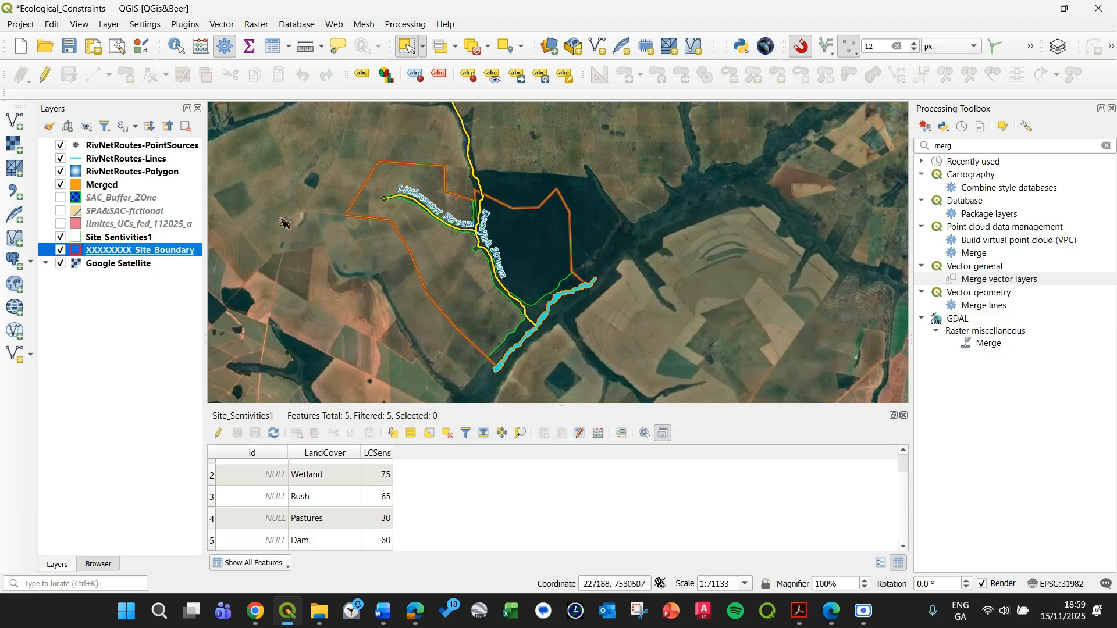
drag(297, 239, 305, 214)
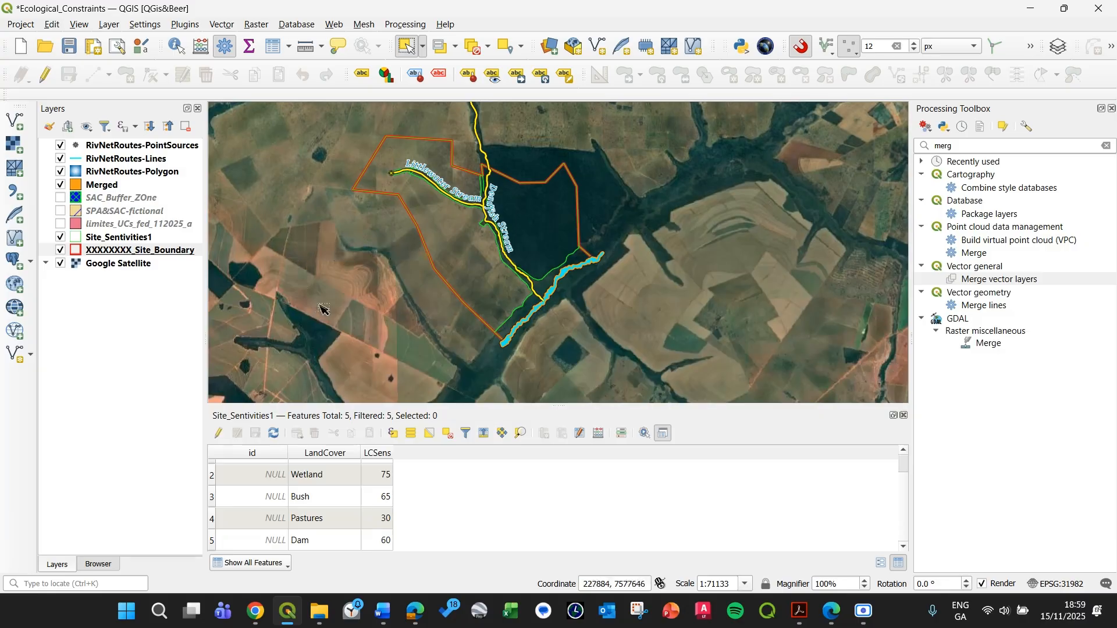
right_click(129, 250)
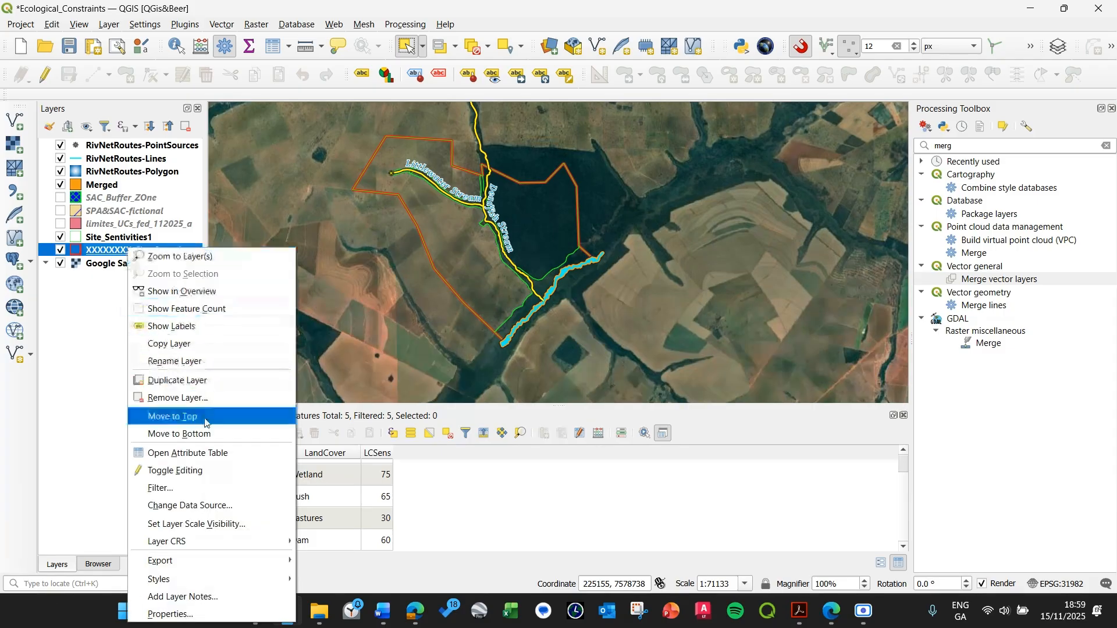
click(198, 456)
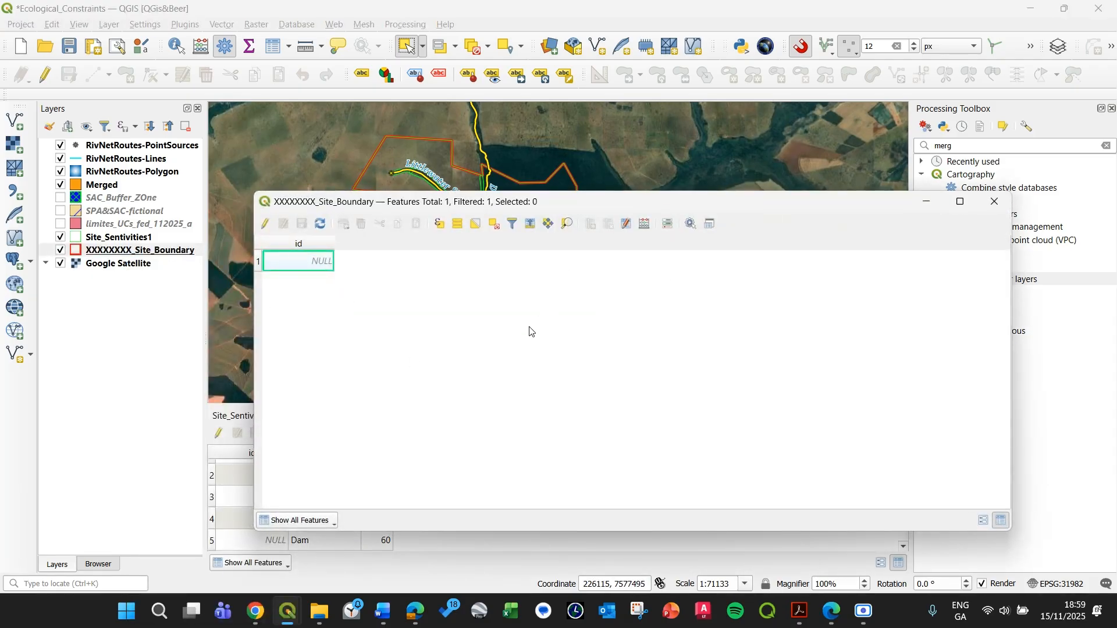
drag(582, 209, 498, 152)
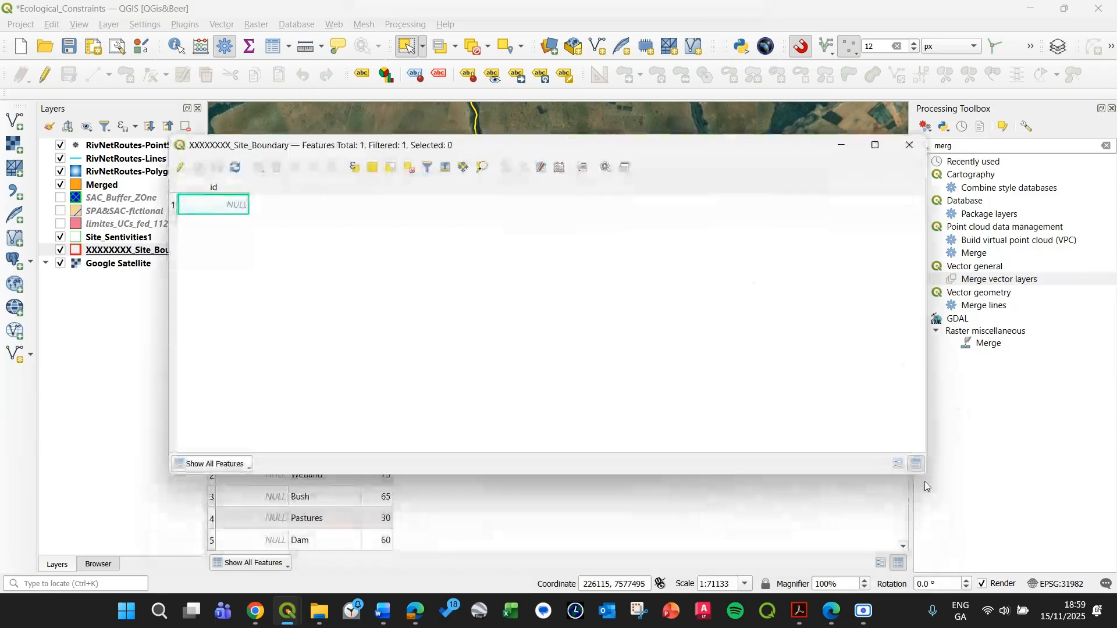
drag(923, 476, 561, 350)
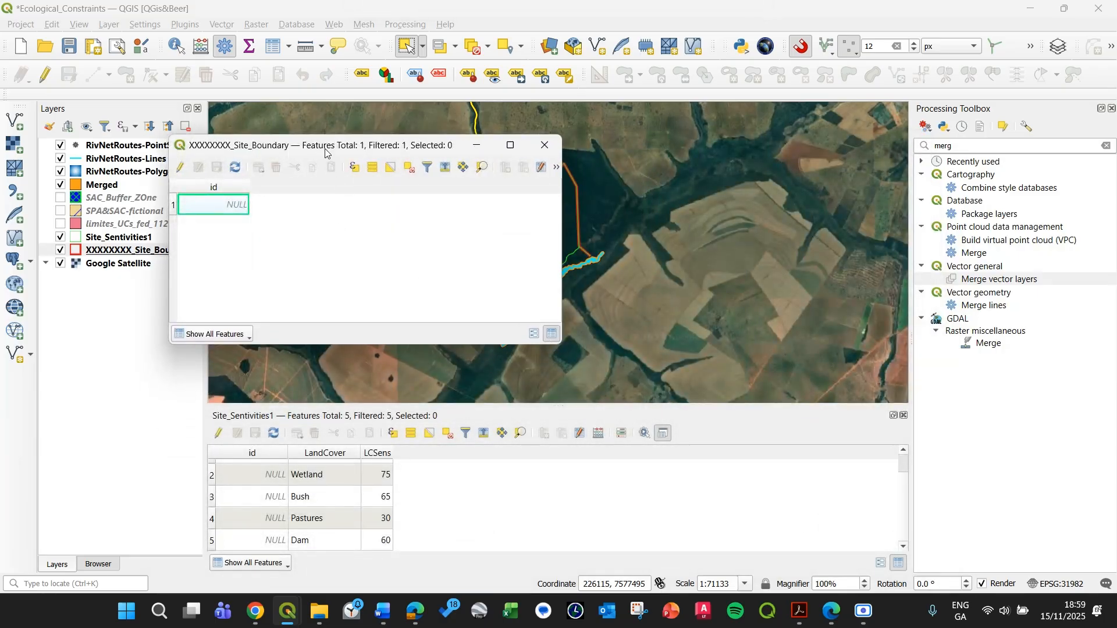
drag(323, 151, 392, 211)
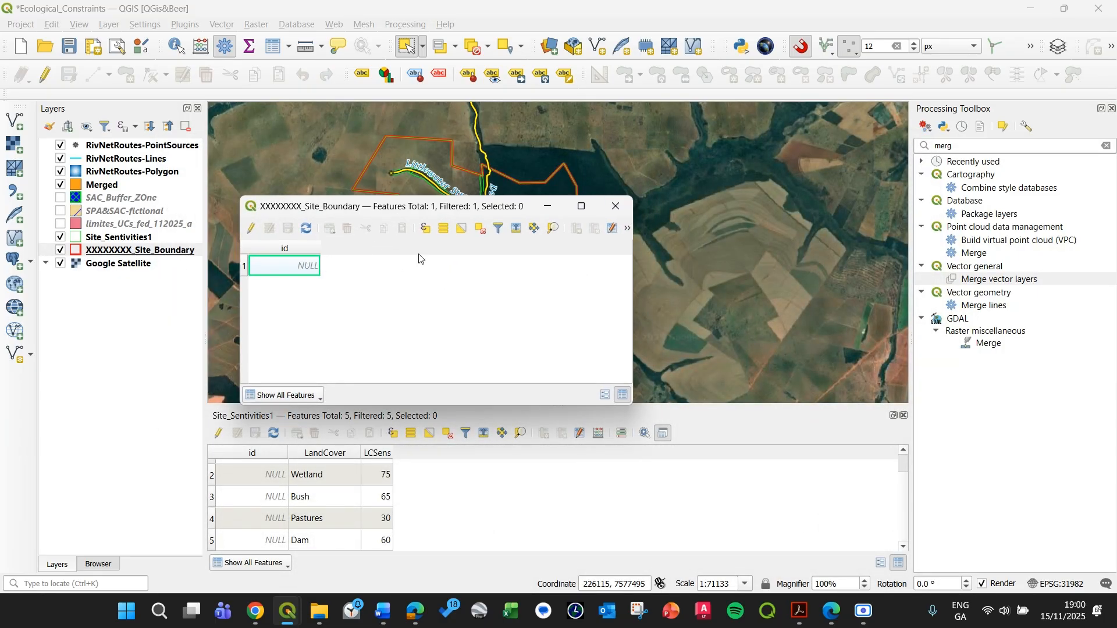
click(251, 228)
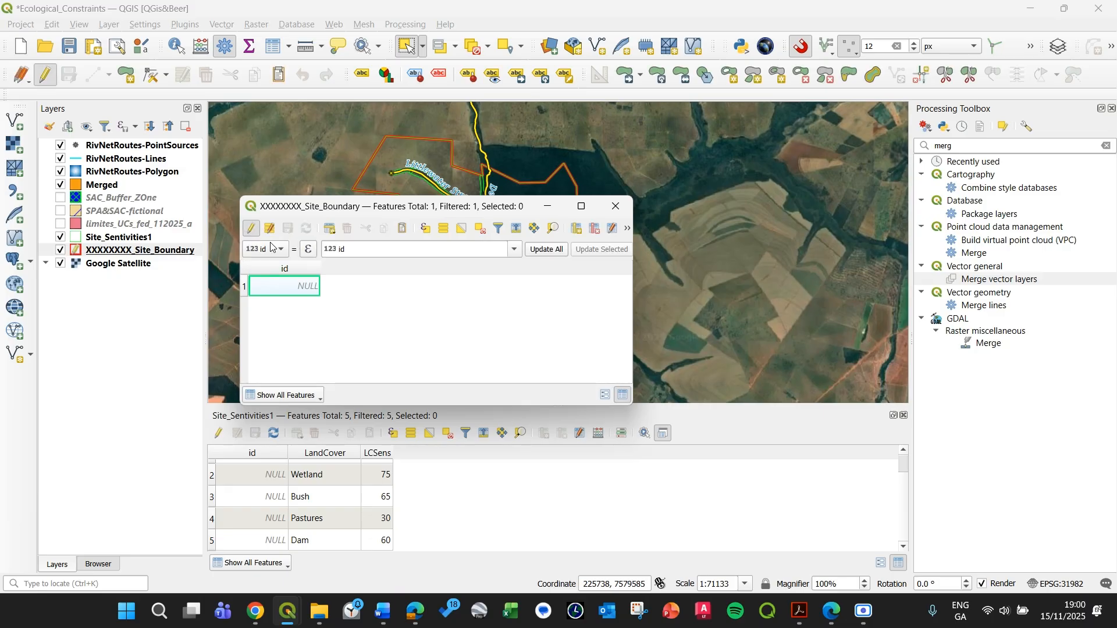
drag(632, 406, 822, 461)
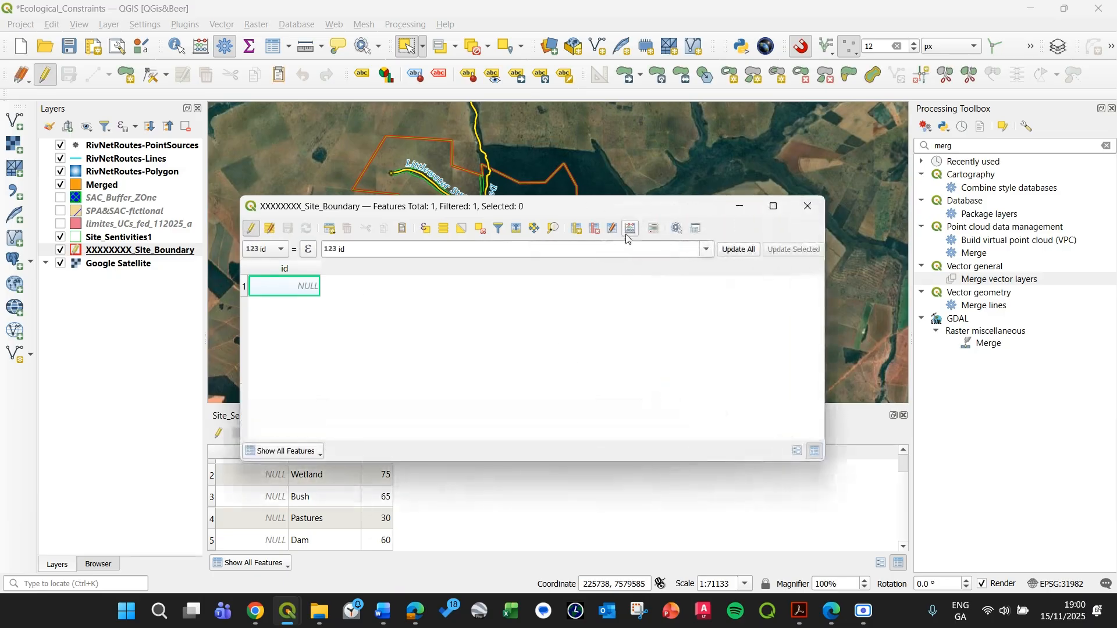
Step: Add a 32-bit integer field named Area with length 10 to the site boundary, calculated as $area/10000
click(632, 227)
text($area)
click(279, 347)
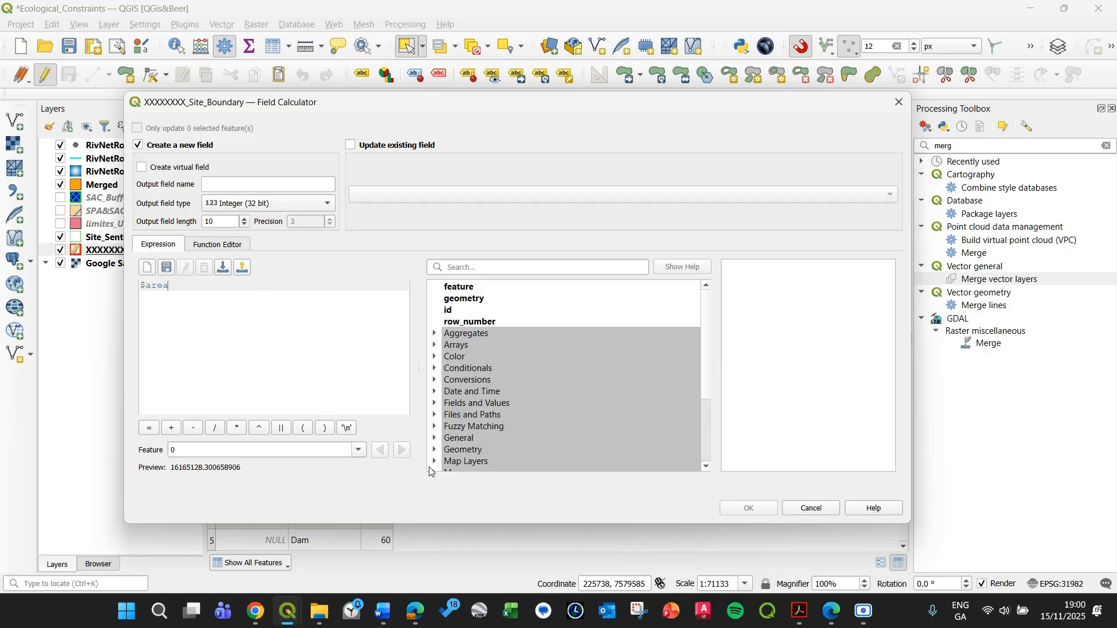
text(/10000)
click(749, 507)
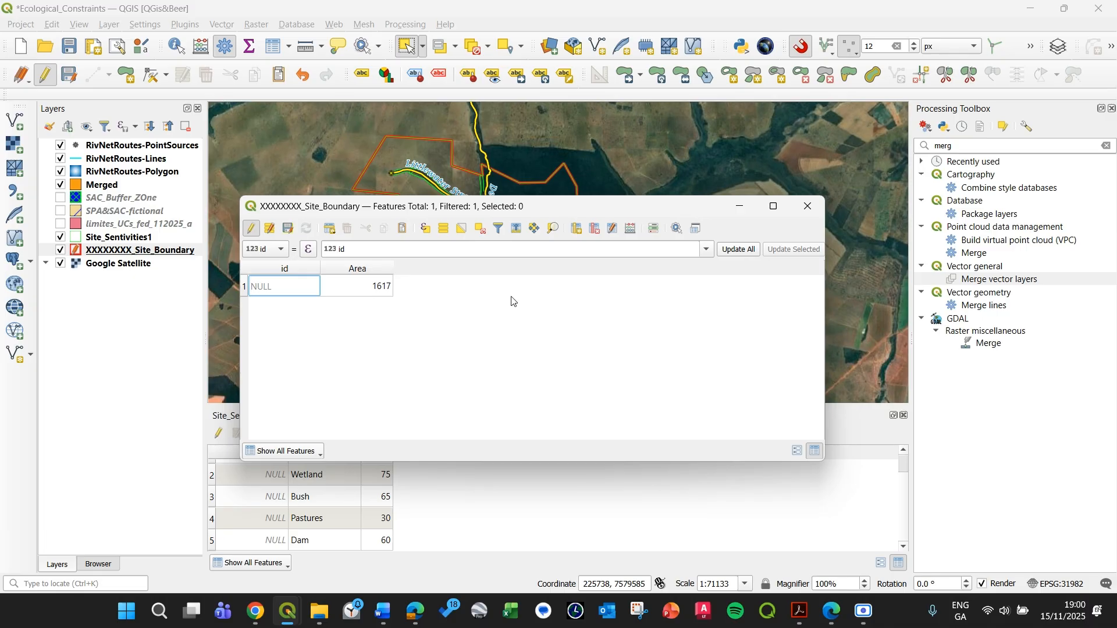
Step: Add a 32-bit integer field named LegRes with length 10, calculated as "Area" * 0.2, and close the site boundary's attribute table
drag(564, 215, 385, 309)
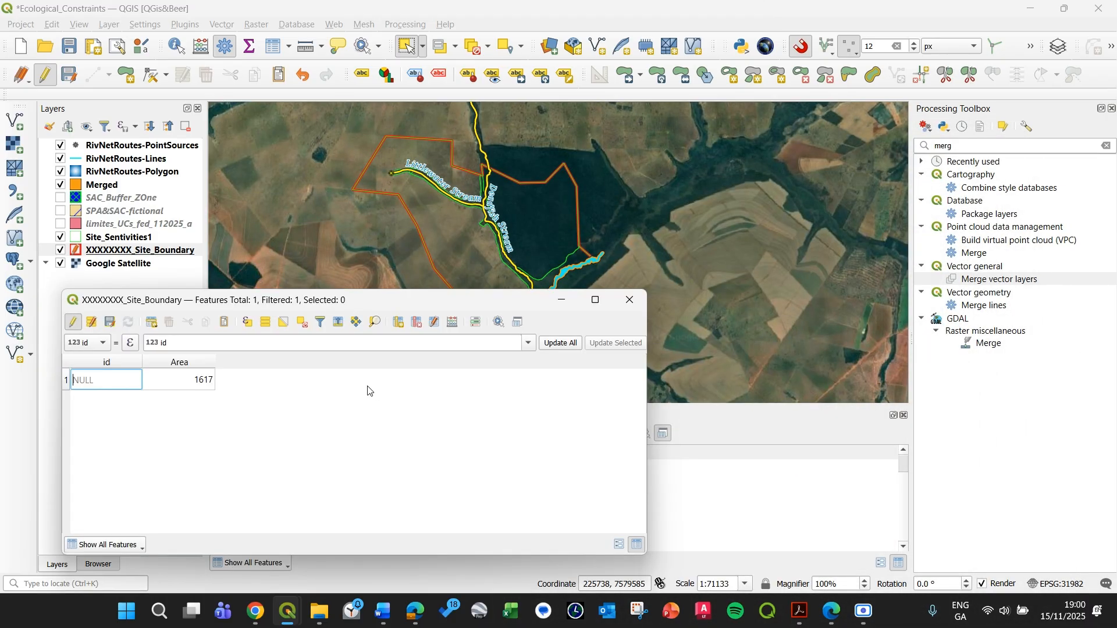
click(356, 427)
click(399, 323)
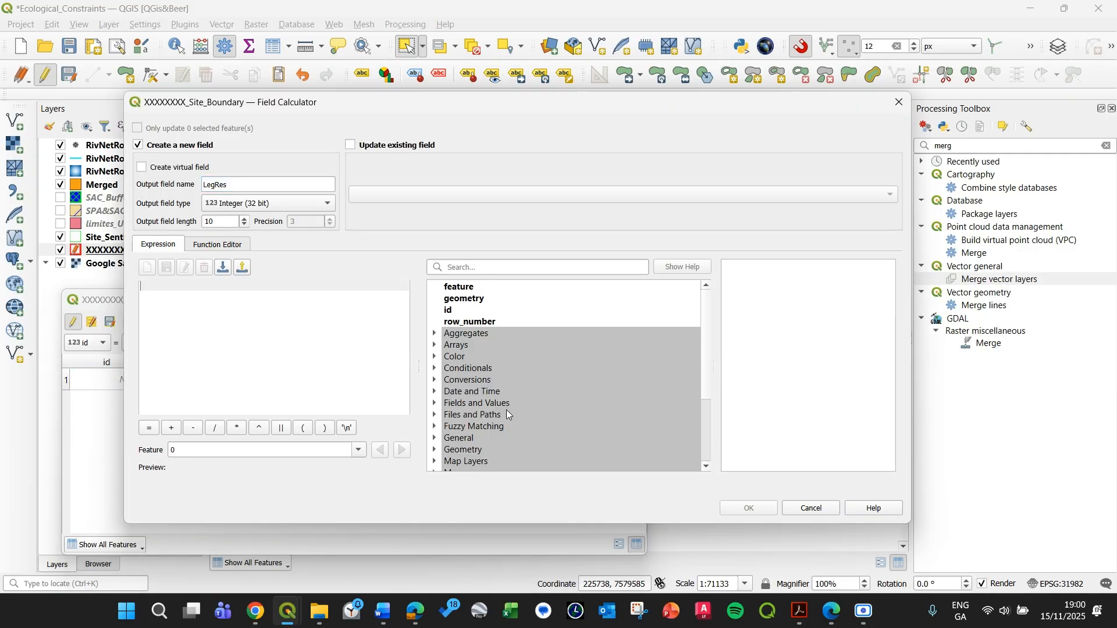
scroll(505, 409, down, 3)
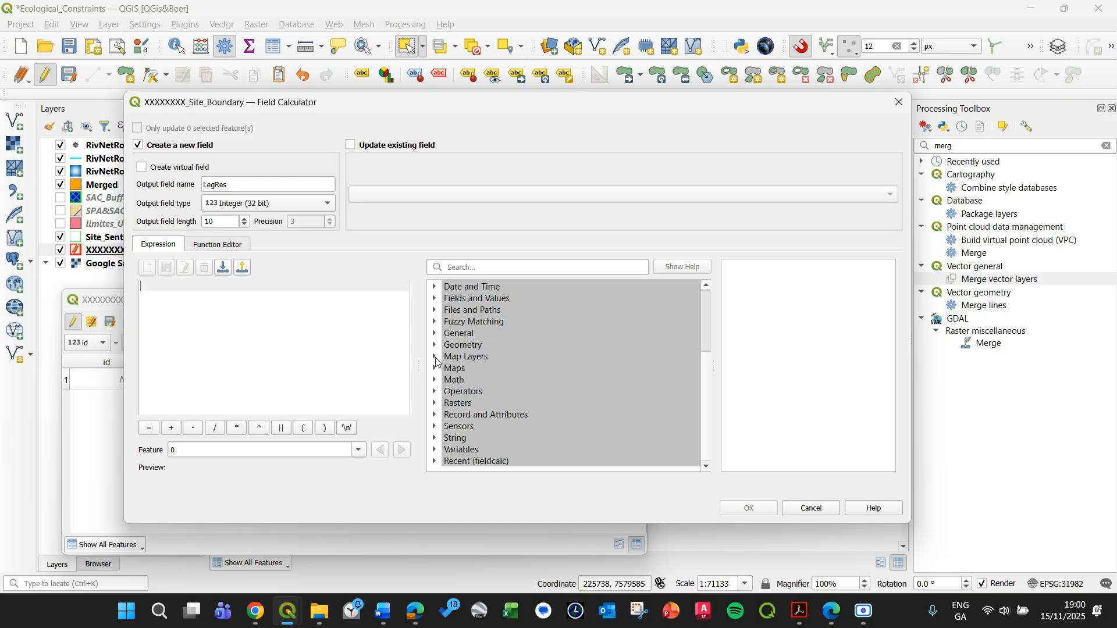
click(436, 357)
click(436, 357)
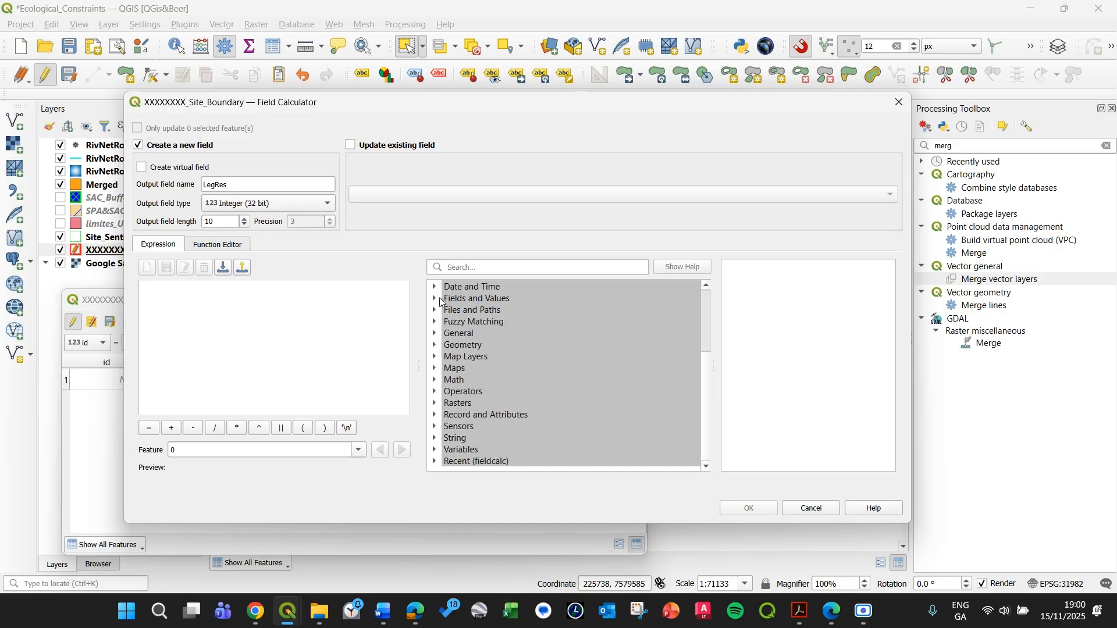
click(441, 298)
double_click(486, 369)
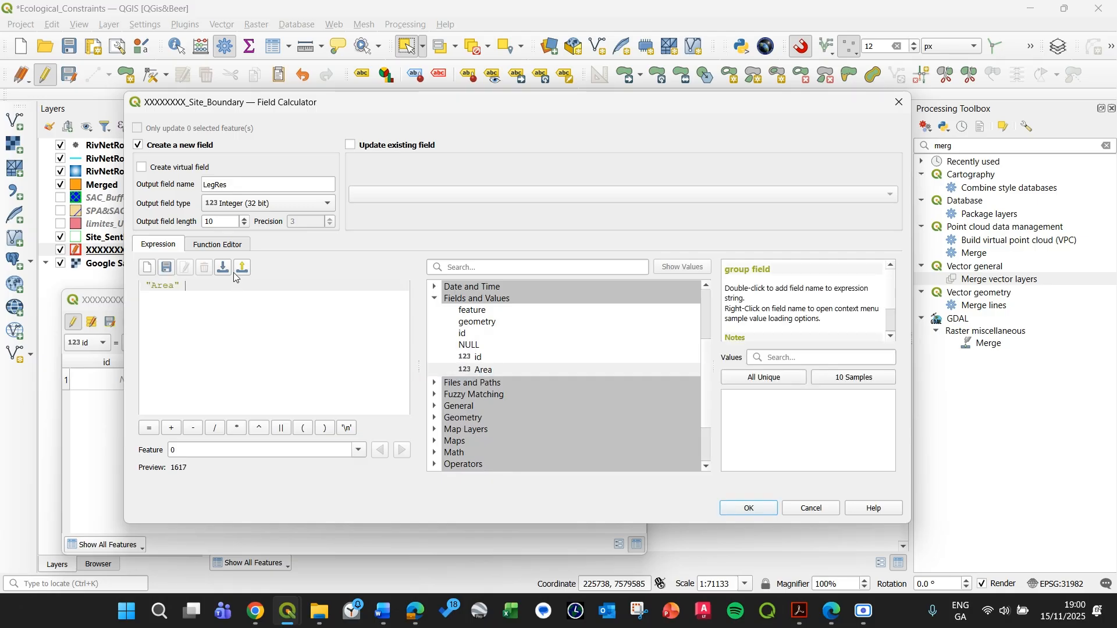
text(*)
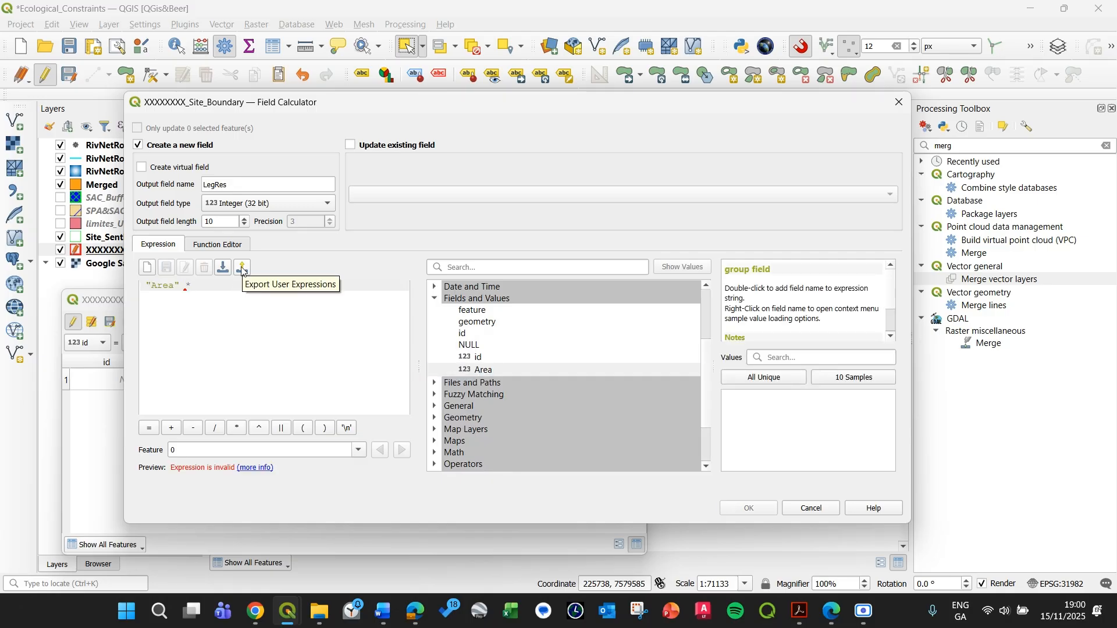
text( 0.2)
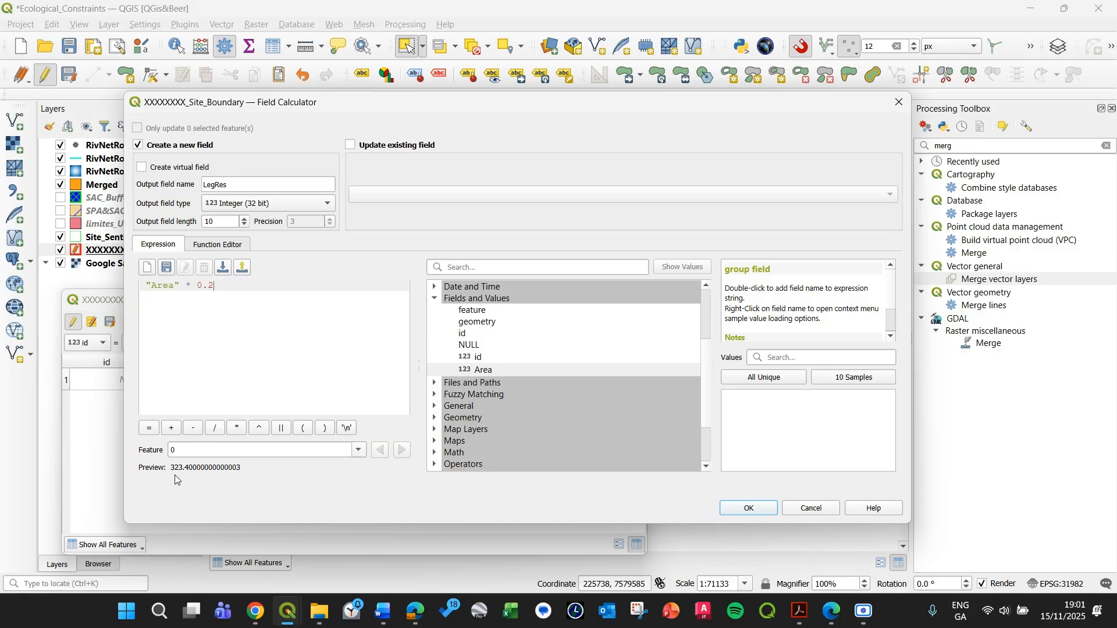
click(750, 509)
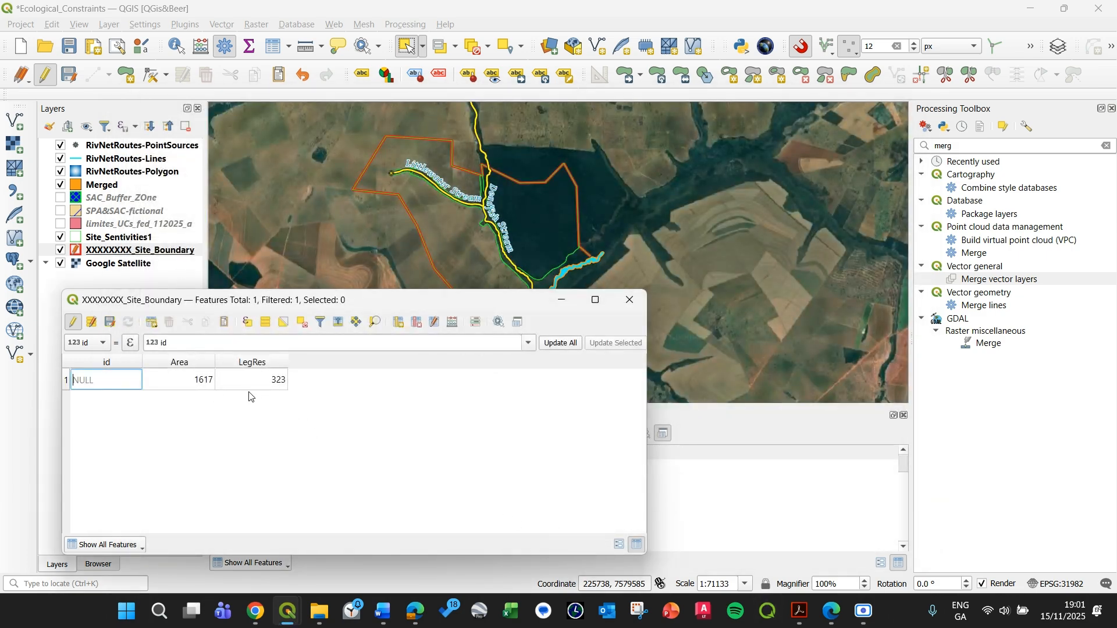
click(629, 300)
Step: Enable editing on the Site_Sentivities1 layer and add a field named Areas, calculated from $area in hectares for each land cover polygon
scroll(531, 192, up, 2)
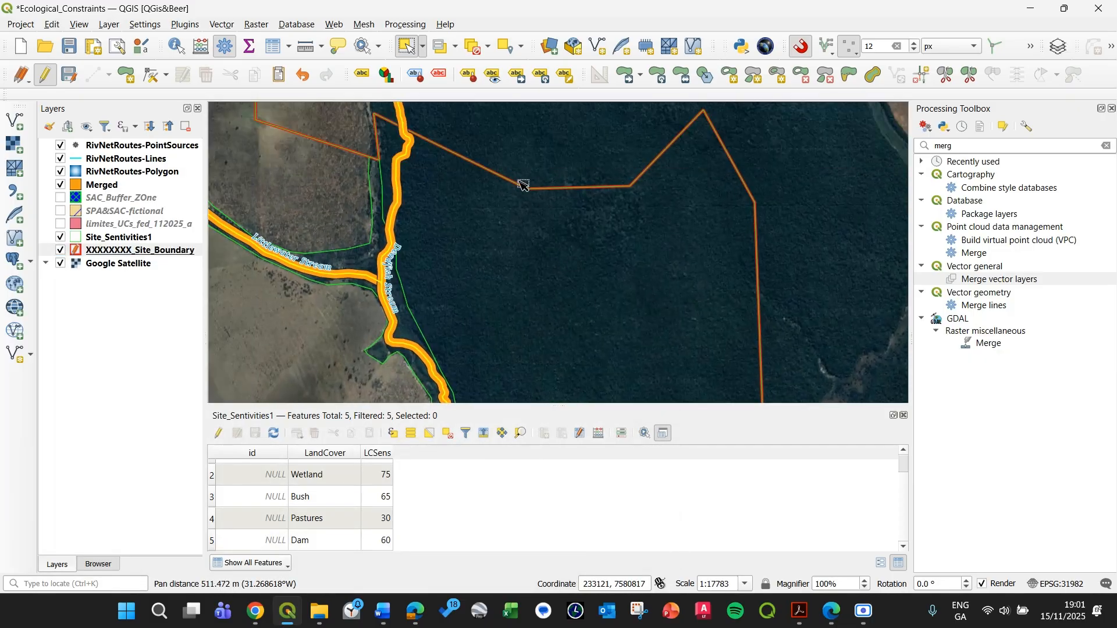
drag(428, 227, 479, 178)
scroll(478, 178, down, 1)
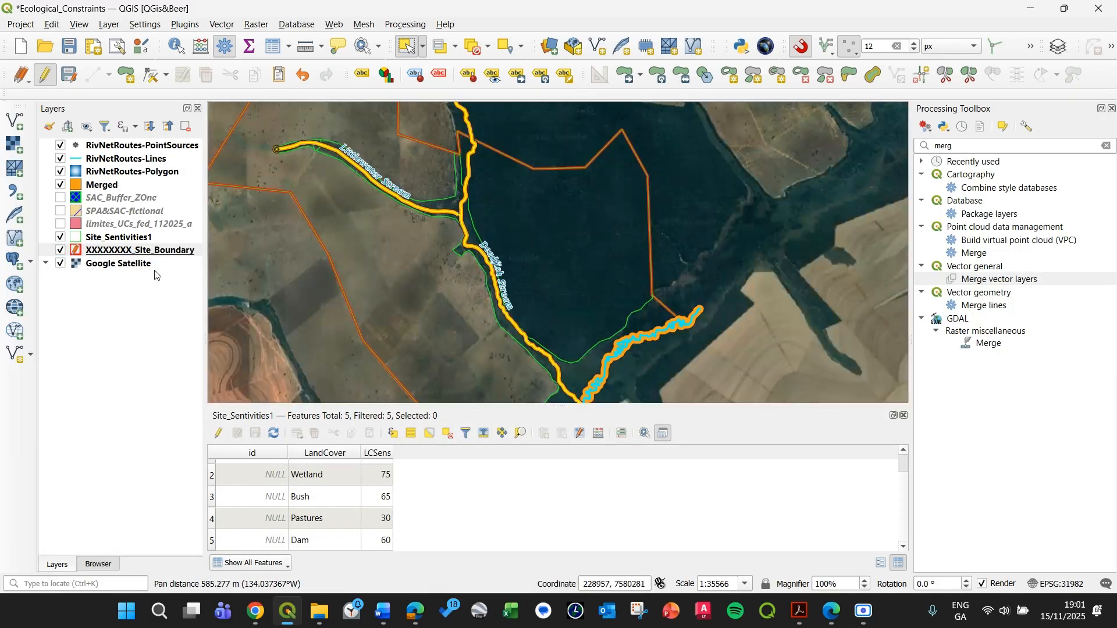
click(119, 237)
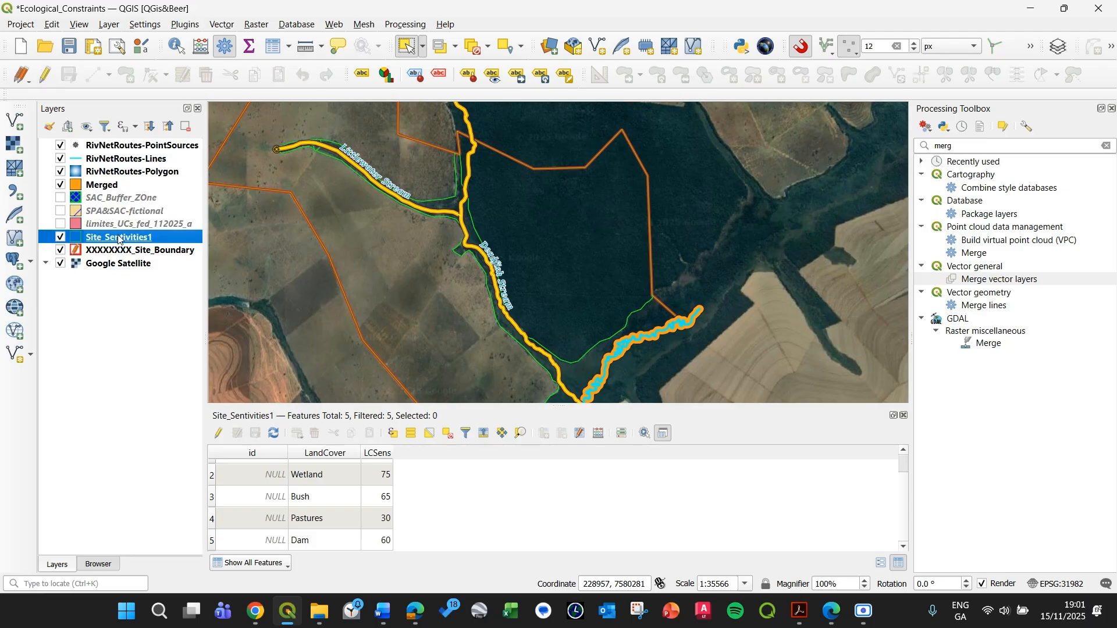
right_click(118, 238)
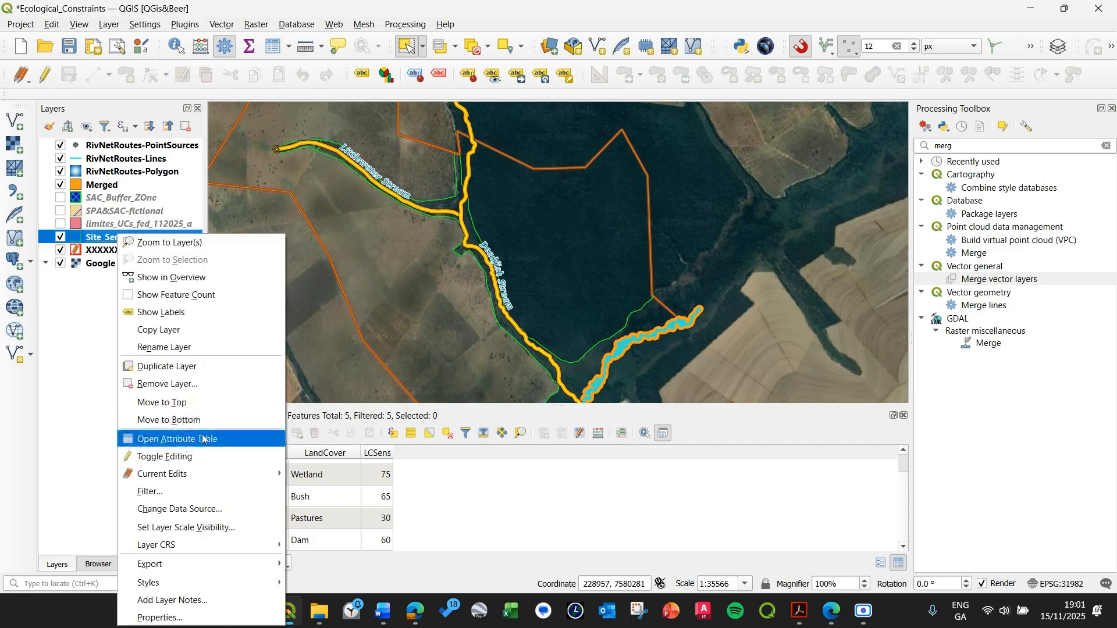
click(196, 442)
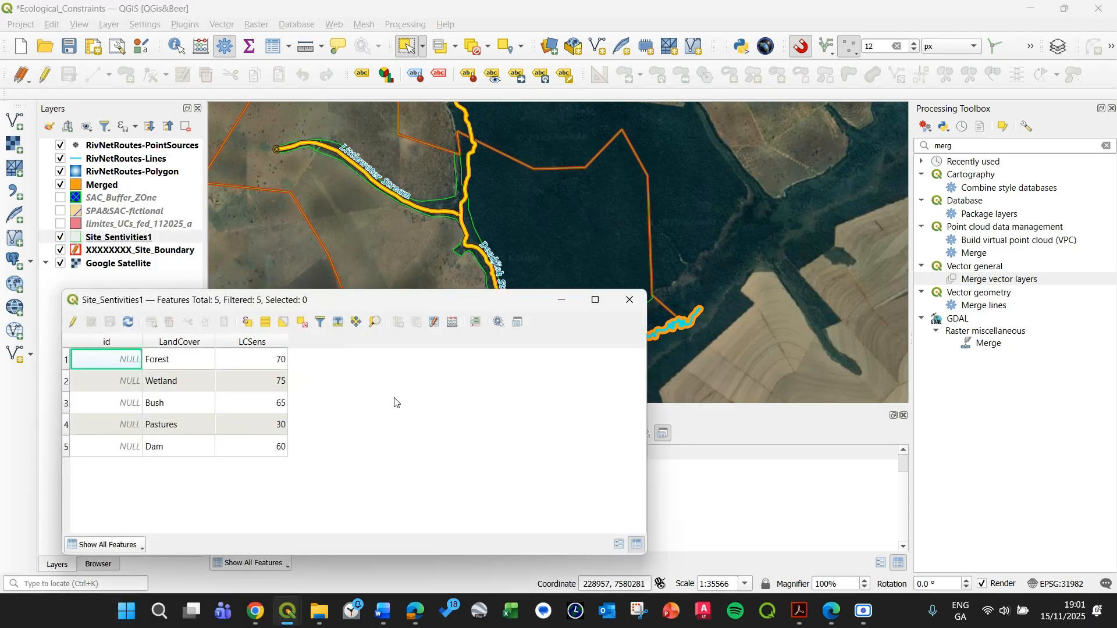
click(73, 322)
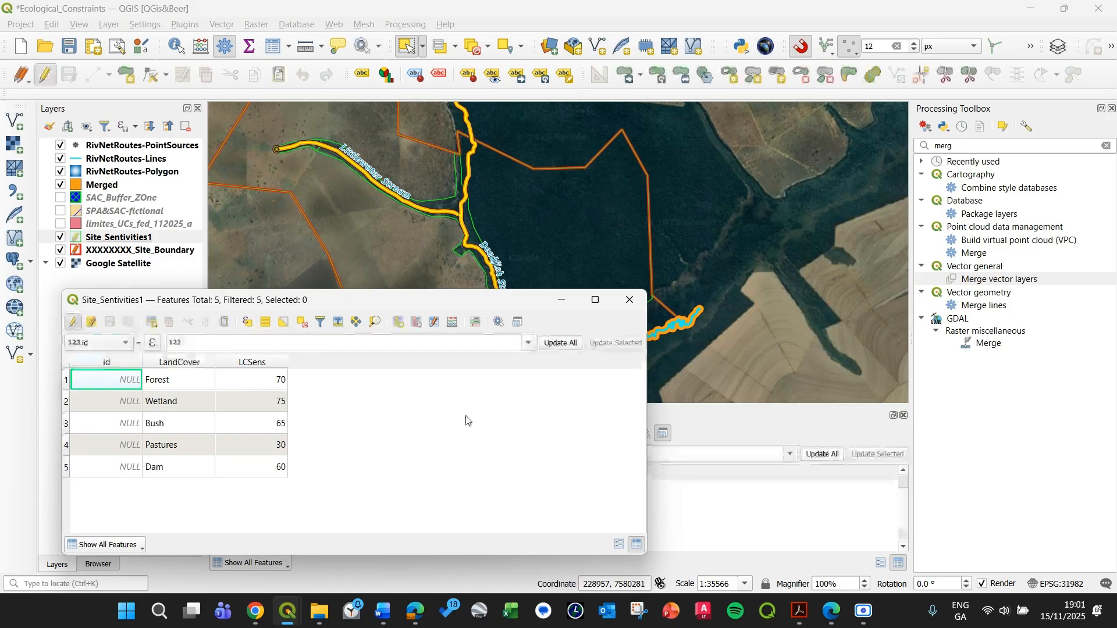
click(452, 324)
text($area/100)
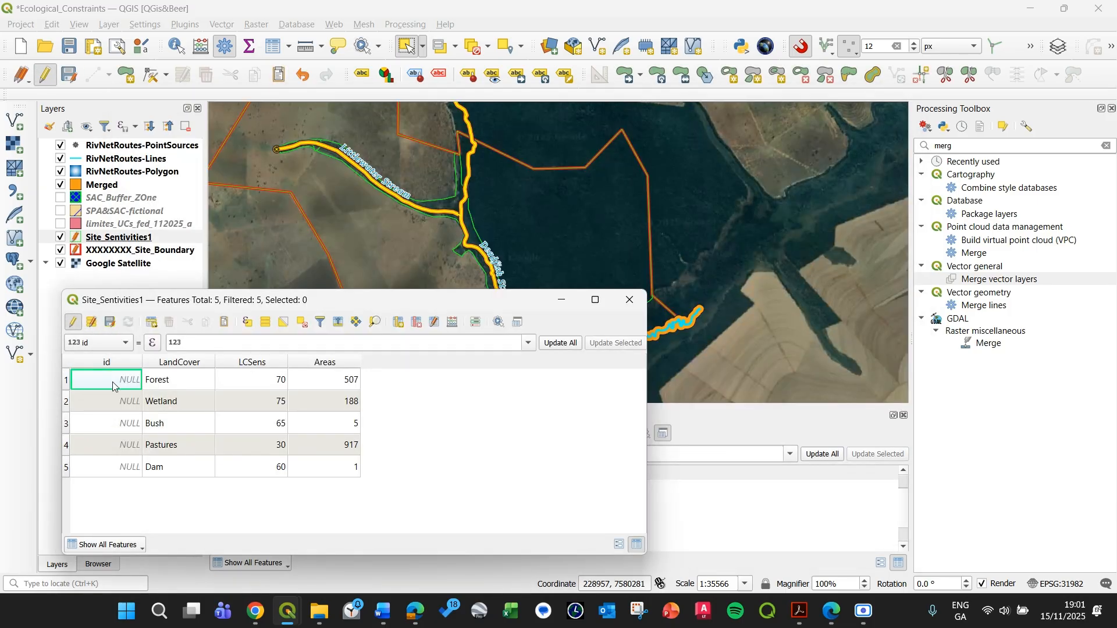
Step: Mark the Forest row of Site_Sentivities1, close the floating attribute table and select the forest polygon on the map
click(65, 381)
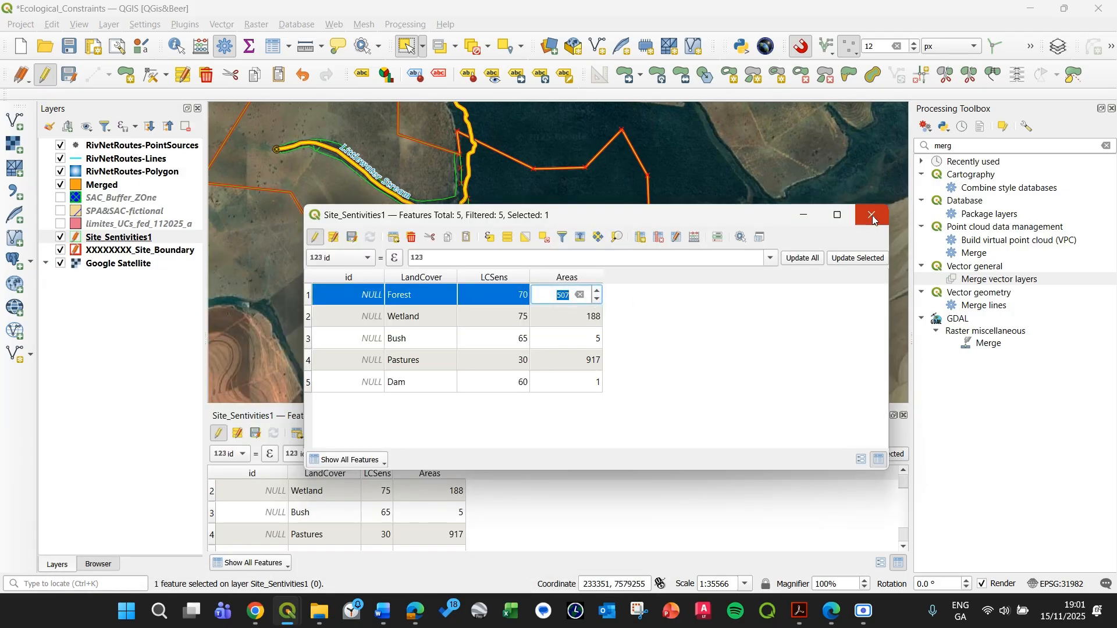
click(871, 215)
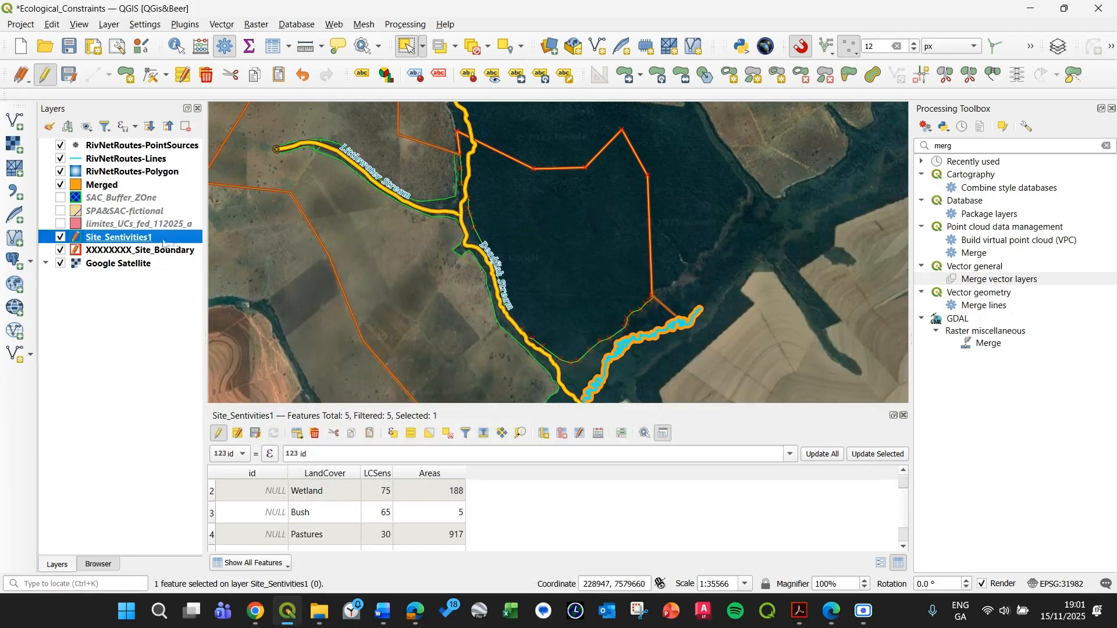
click(267, 303)
click(542, 266)
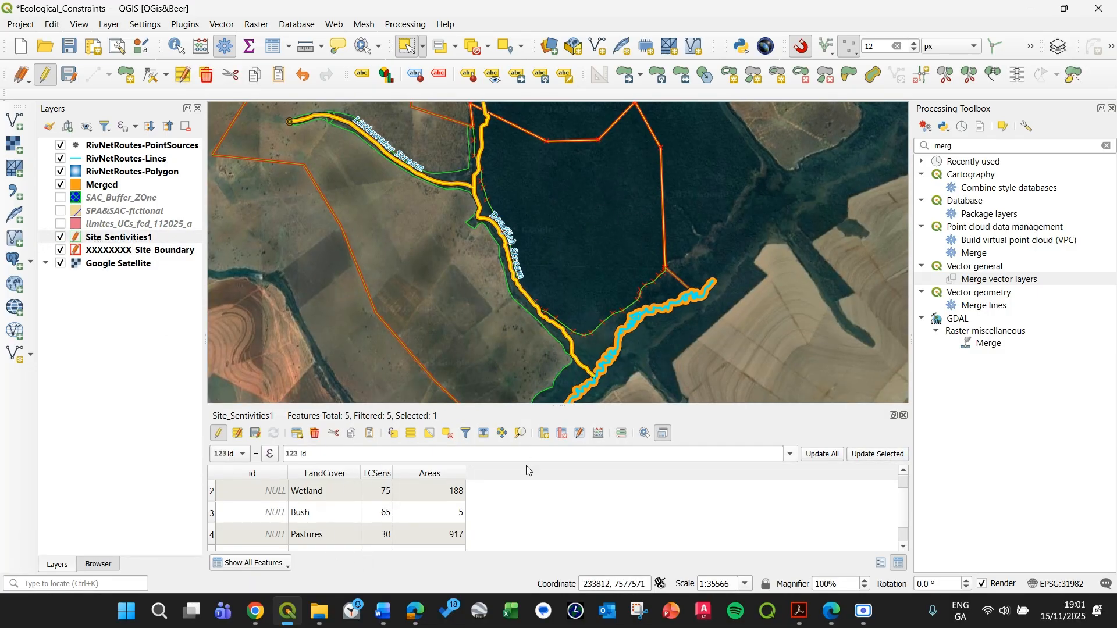
Step: Examine how the forest polygon connects with the surrounding vegetation and streams, and check its area in the Site_Sentivities1 table
scroll(490, 328, up, 1)
drag(647, 302, 507, 219)
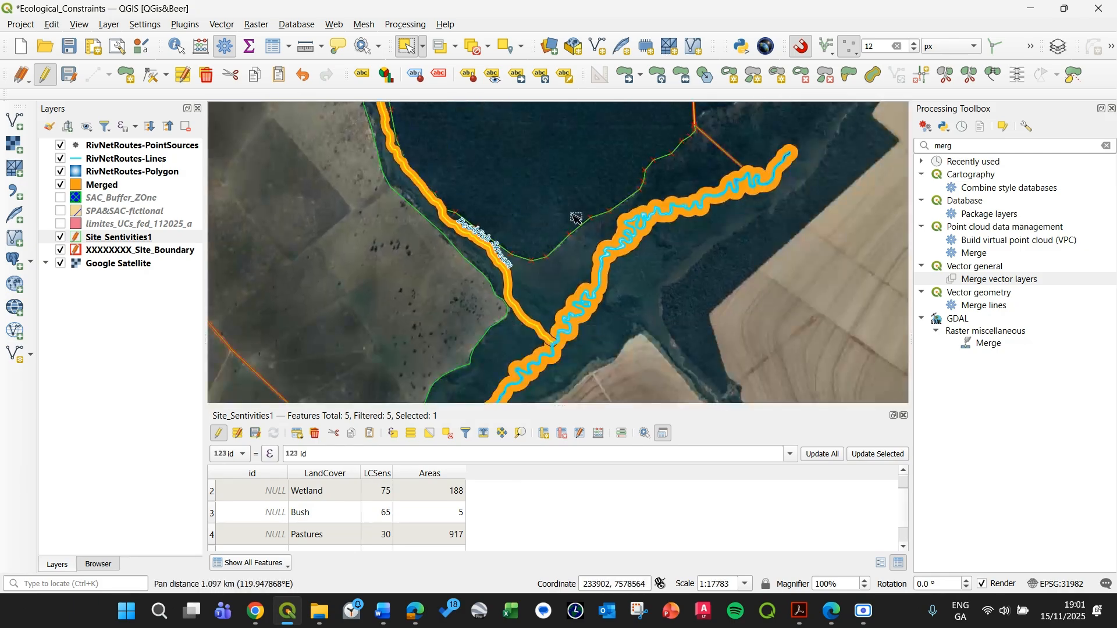
scroll(567, 295, down, 1)
click(674, 192)
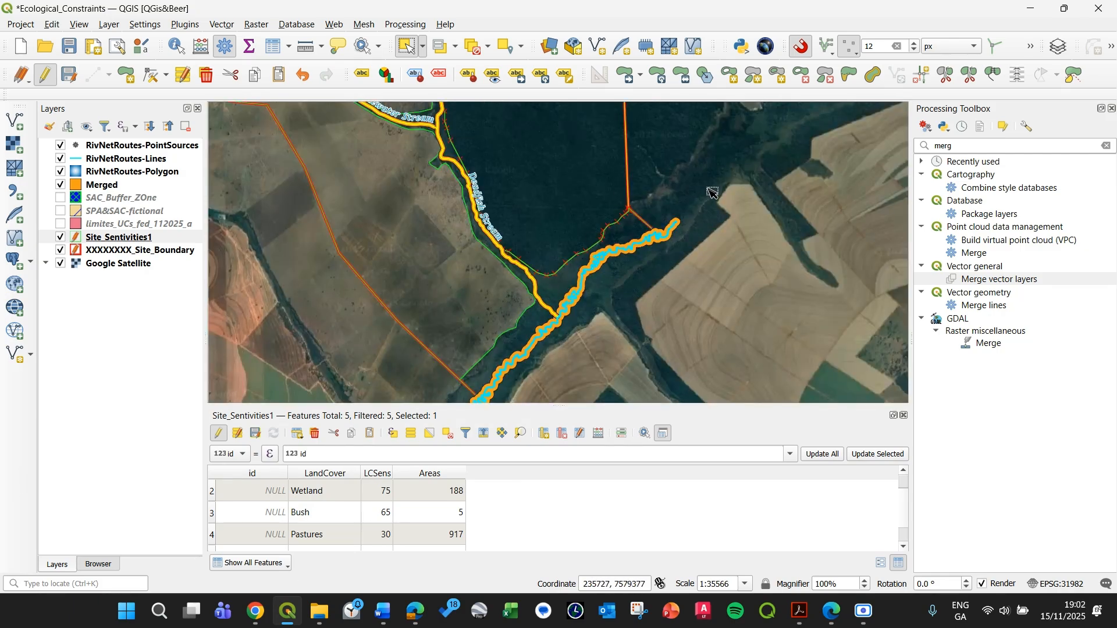
drag(701, 191, 747, 308)
drag(693, 217, 723, 173)
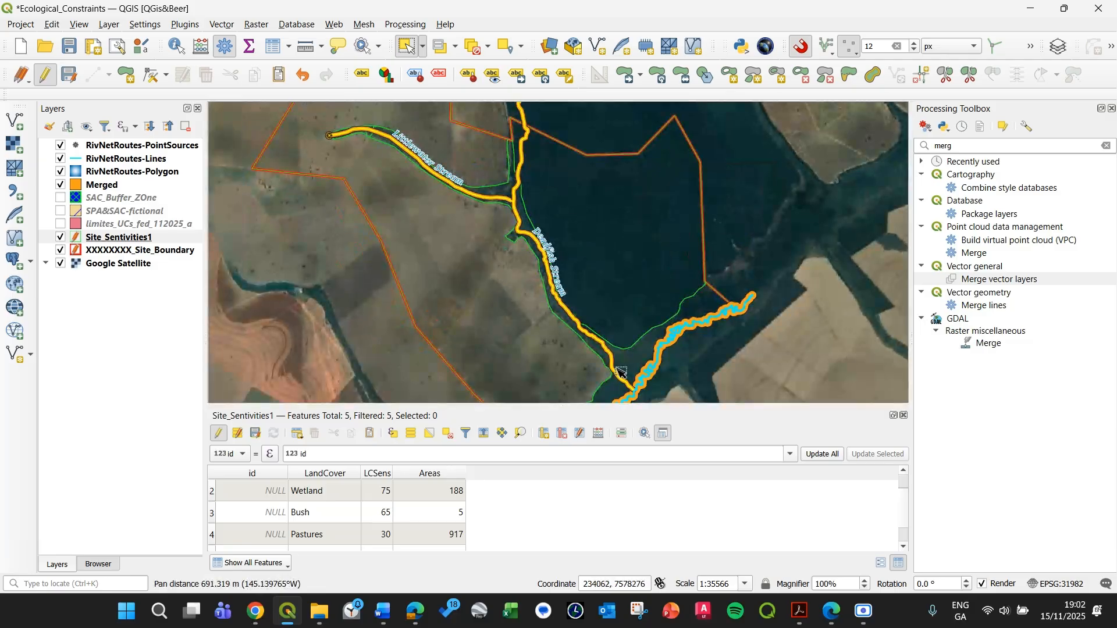
drag(613, 342, 631, 295)
drag(511, 334, 463, 349)
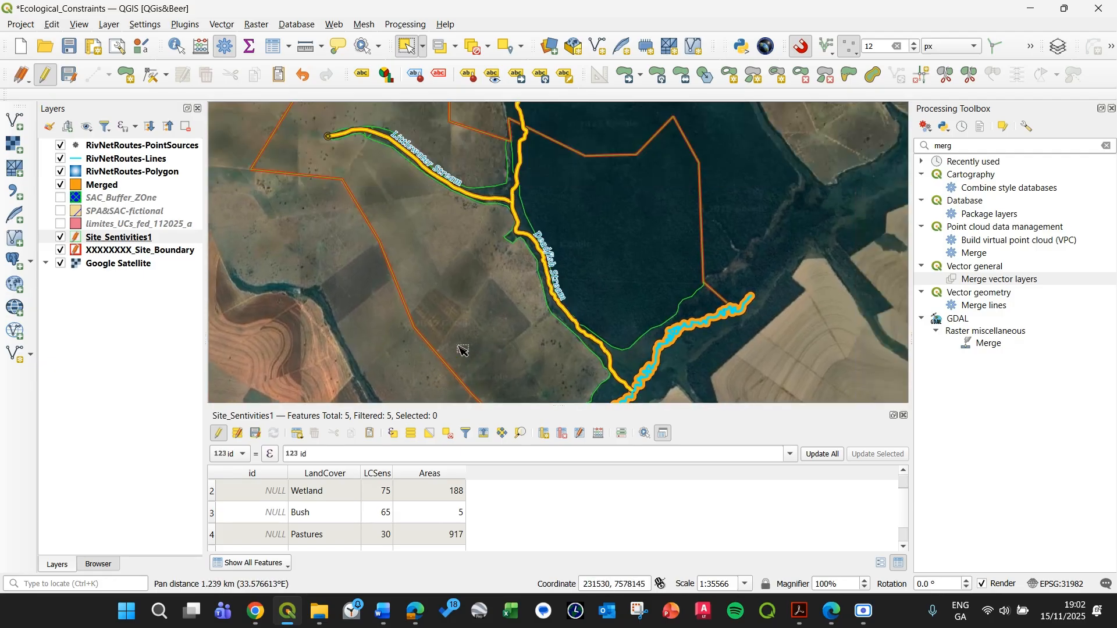
click(587, 180)
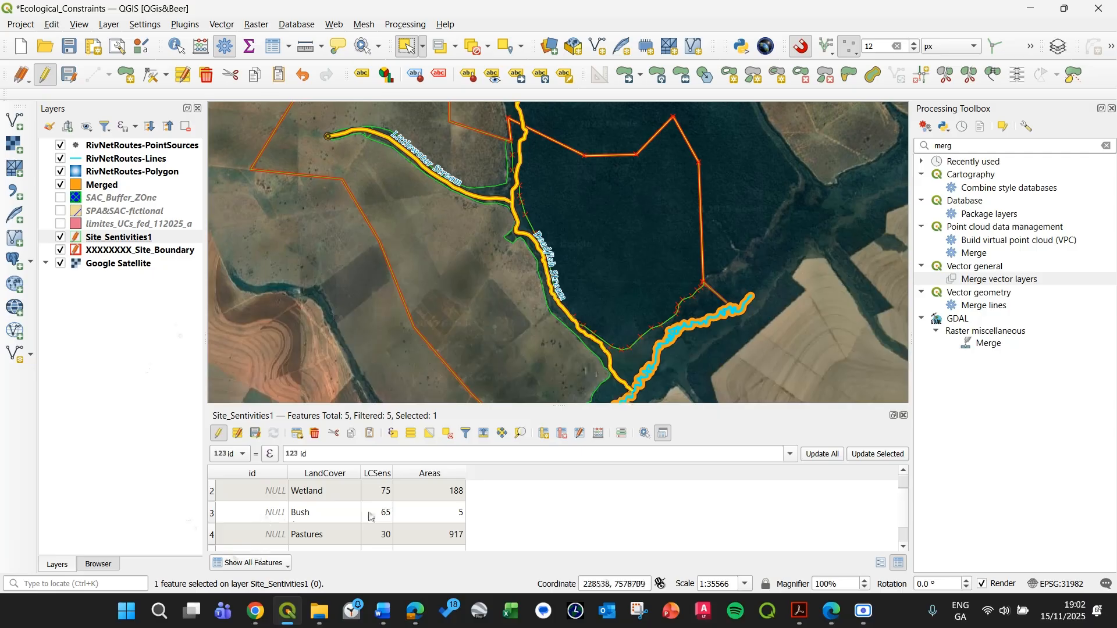
scroll(472, 522, down, 1)
scroll(481, 524, up, 1)
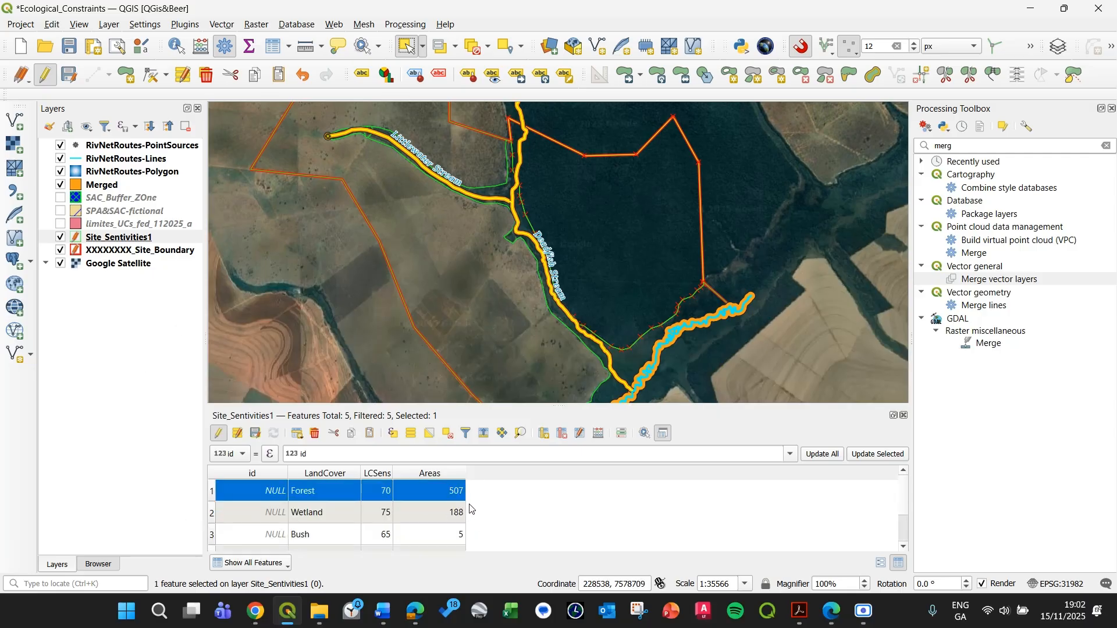
Step: Check the Area and LegRes values in the XXXXXXXX_Site_Boundary attribute table and close it
right_click(112, 249)
click(183, 205)
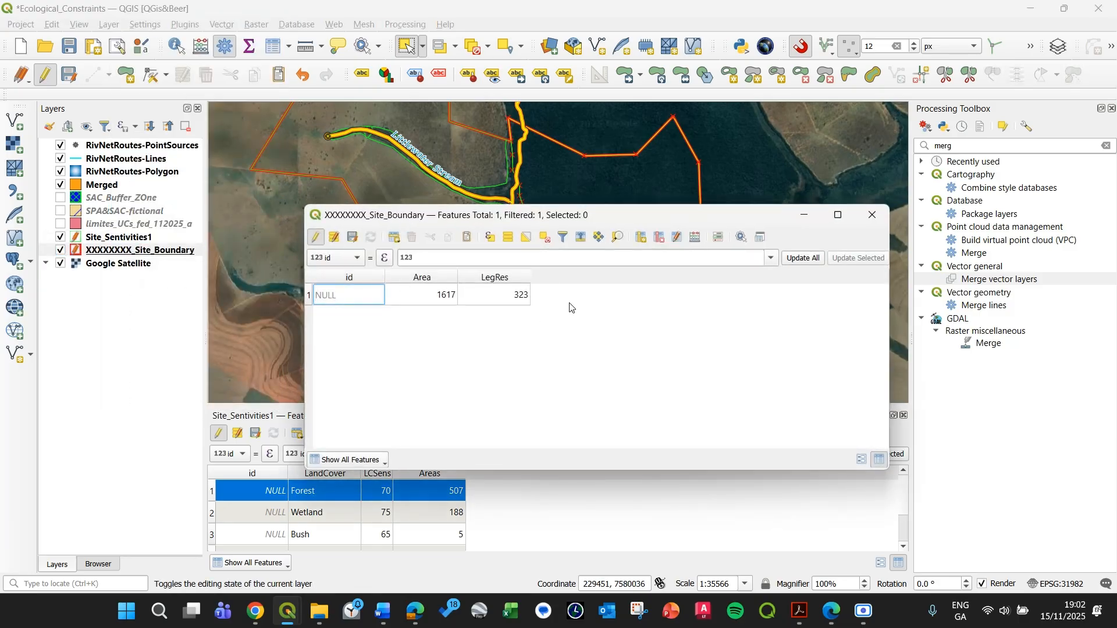
click(872, 214)
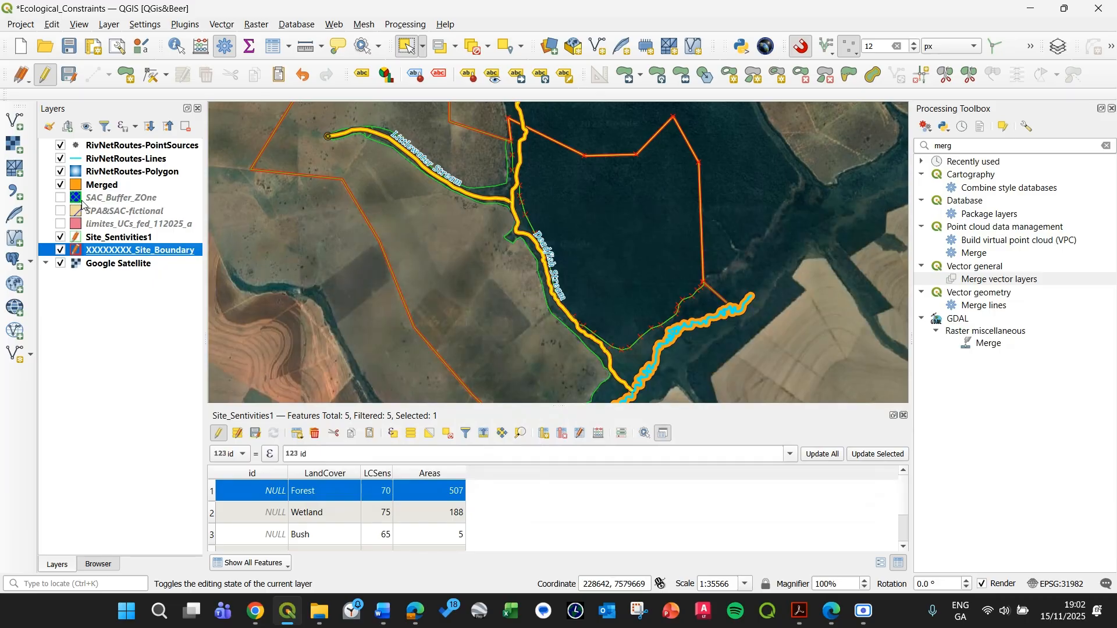
click(763, 192)
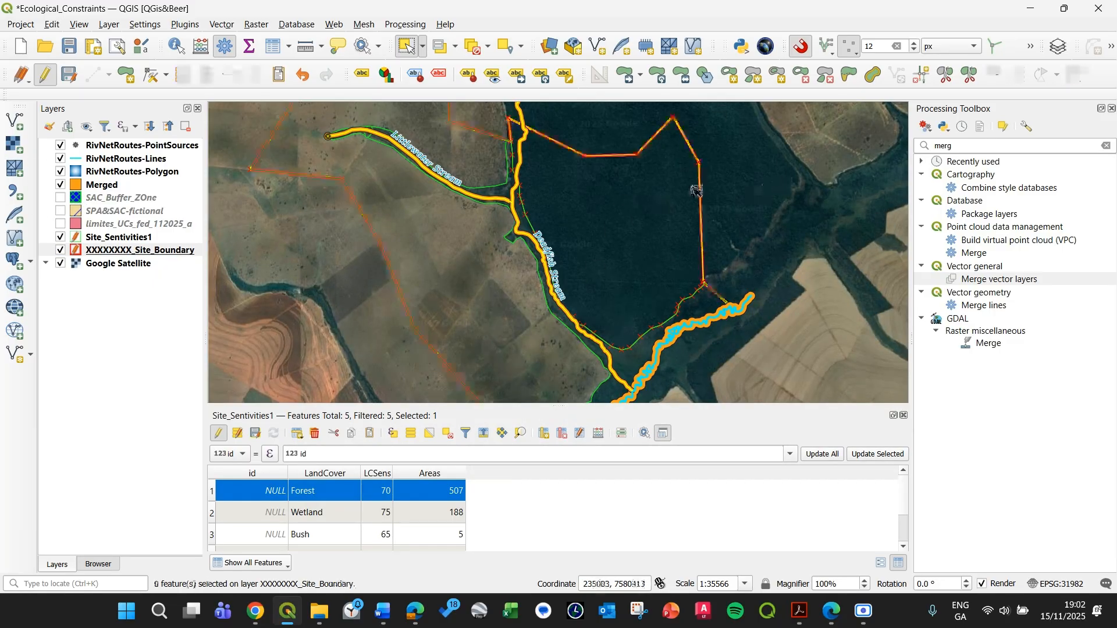
Step: Save the site boundary layer's edits, end its editing session and make Site_Sentivities1 the active layer
click(75, 77)
click(46, 76)
click(98, 237)
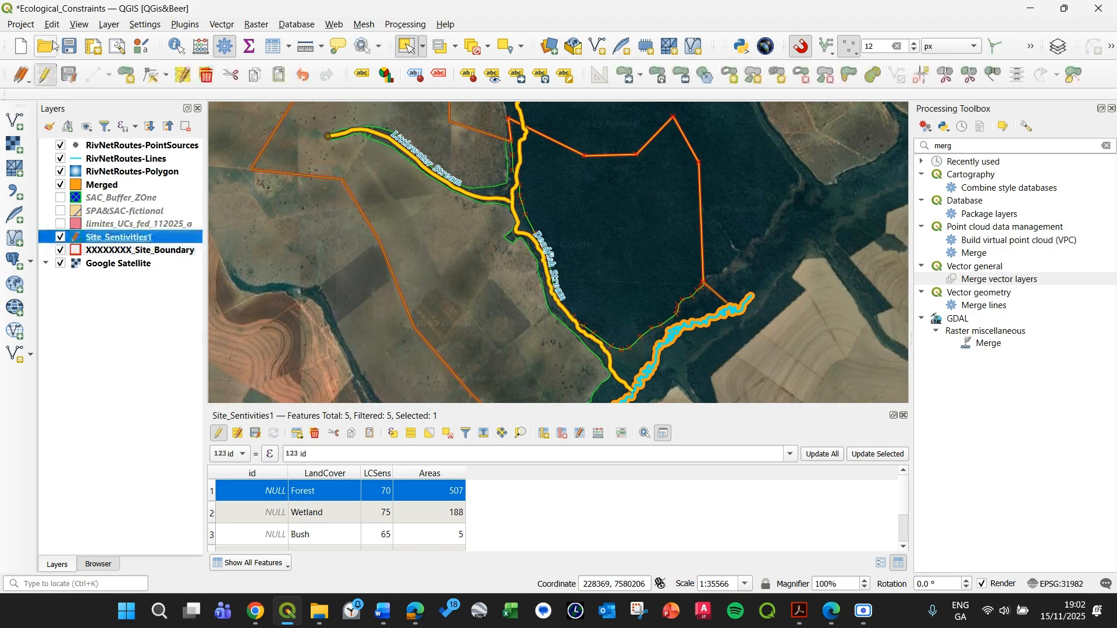
Step: Split the forest polygon with a diagonal line from its northern boundary vertex to beyond its southeastern corner
click(993, 74)
click(886, 111)
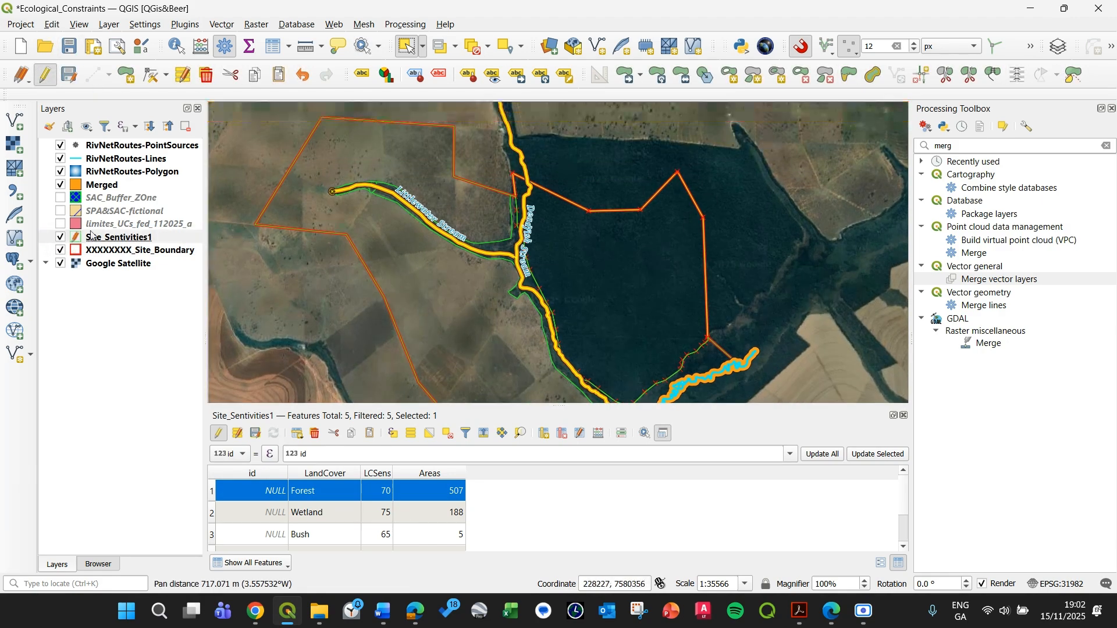
click(115, 242)
click(976, 81)
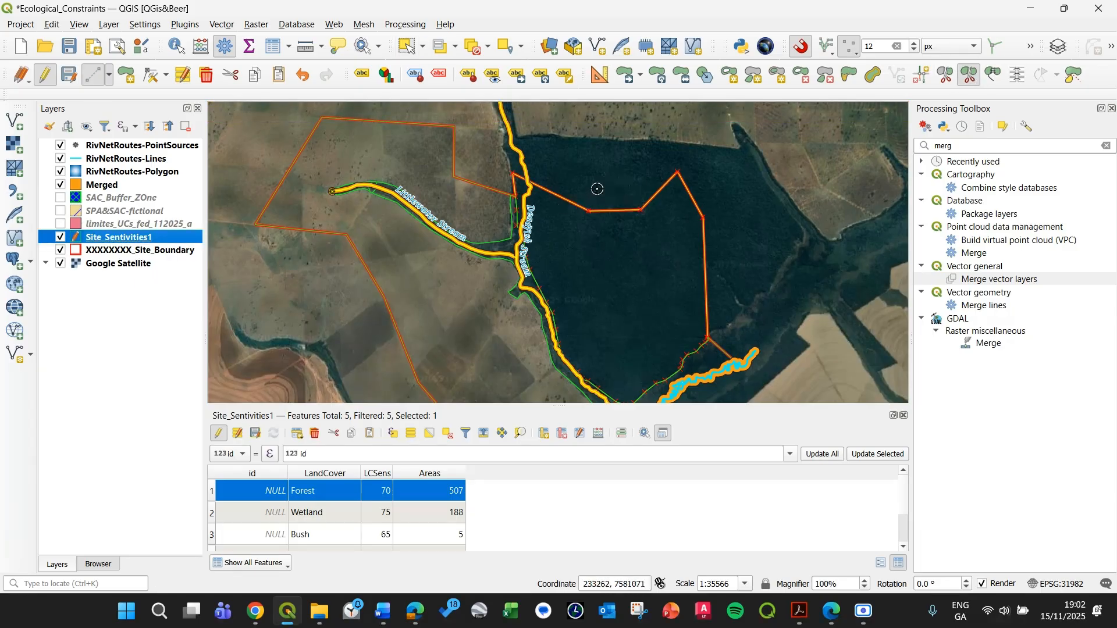
click(587, 210)
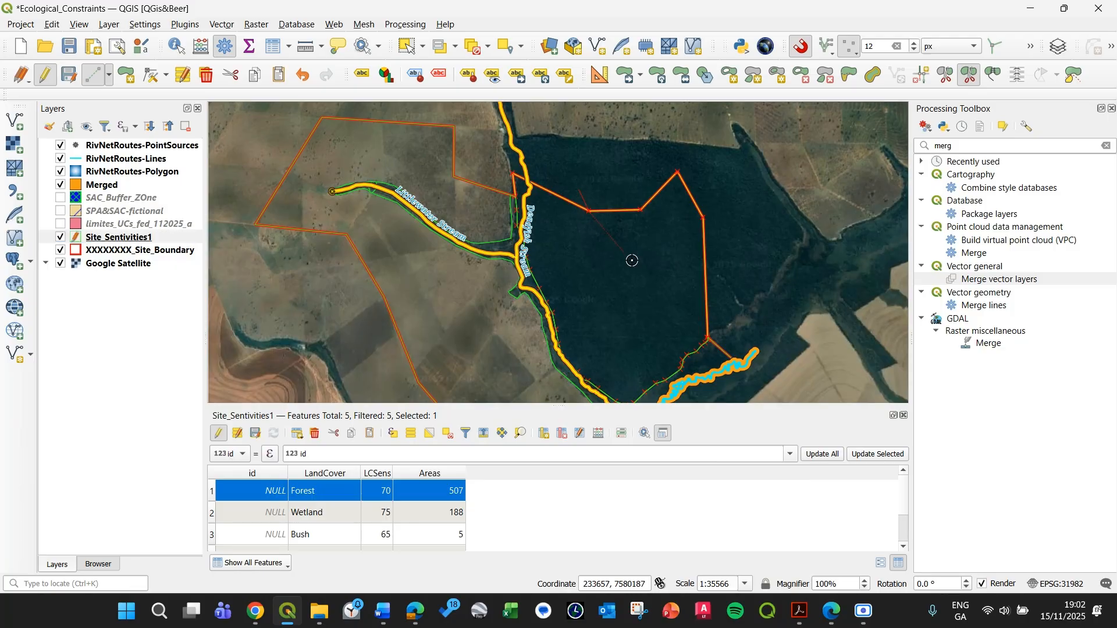
right_click(747, 314)
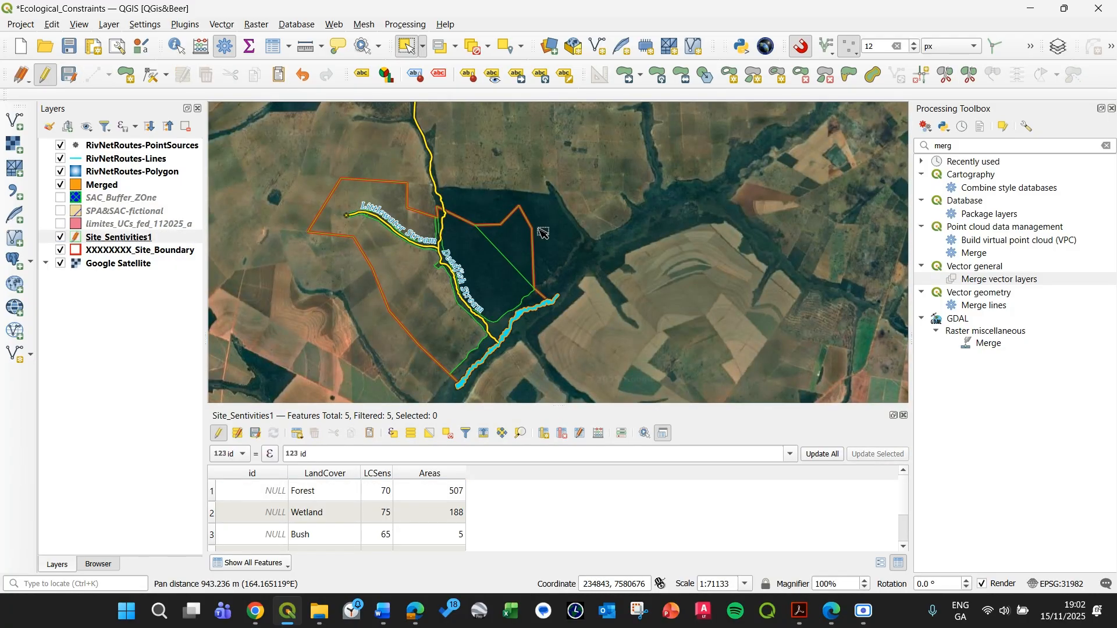
Step: Select the divided forest feature and split the multipart into separate singlepart features
drag(389, 218, 495, 202)
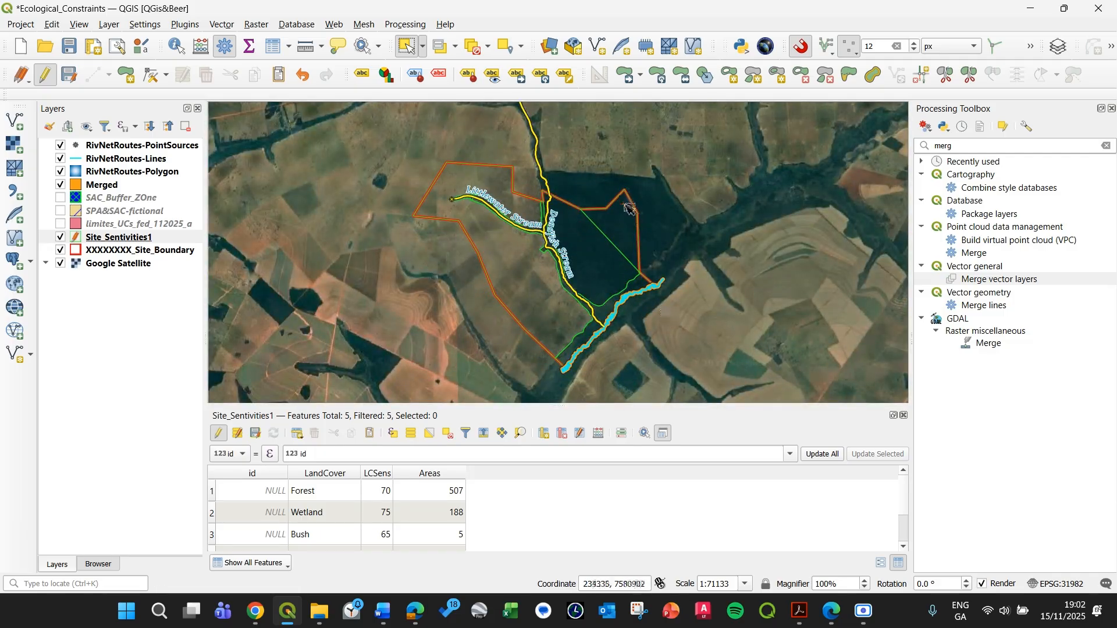
scroll(521, 339, up, 1)
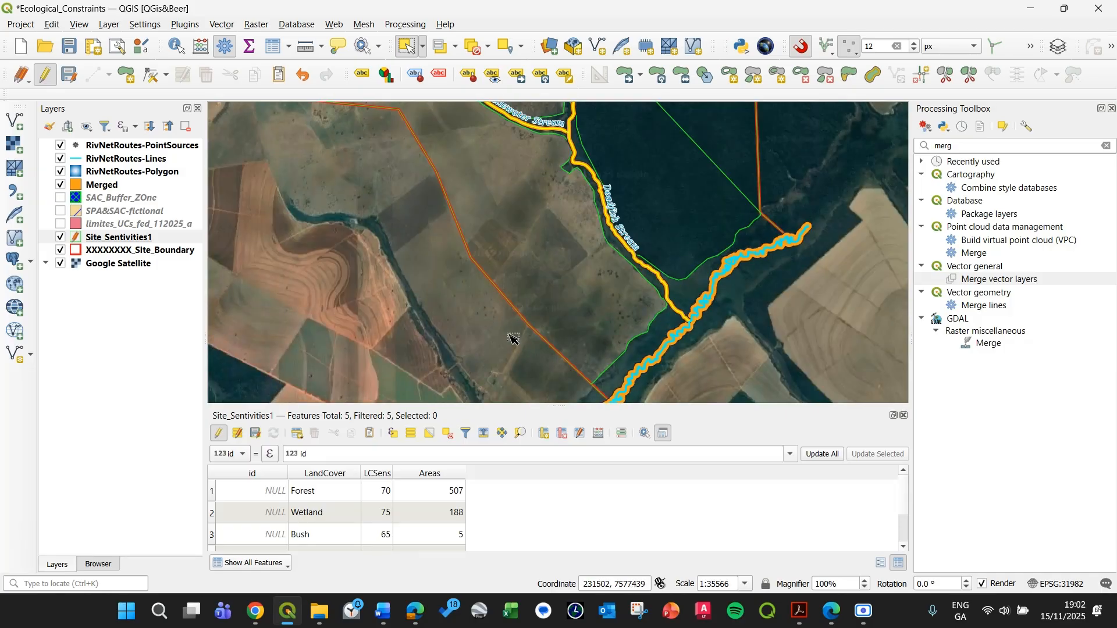
drag(515, 303, 425, 354)
scroll(425, 218, down, 1)
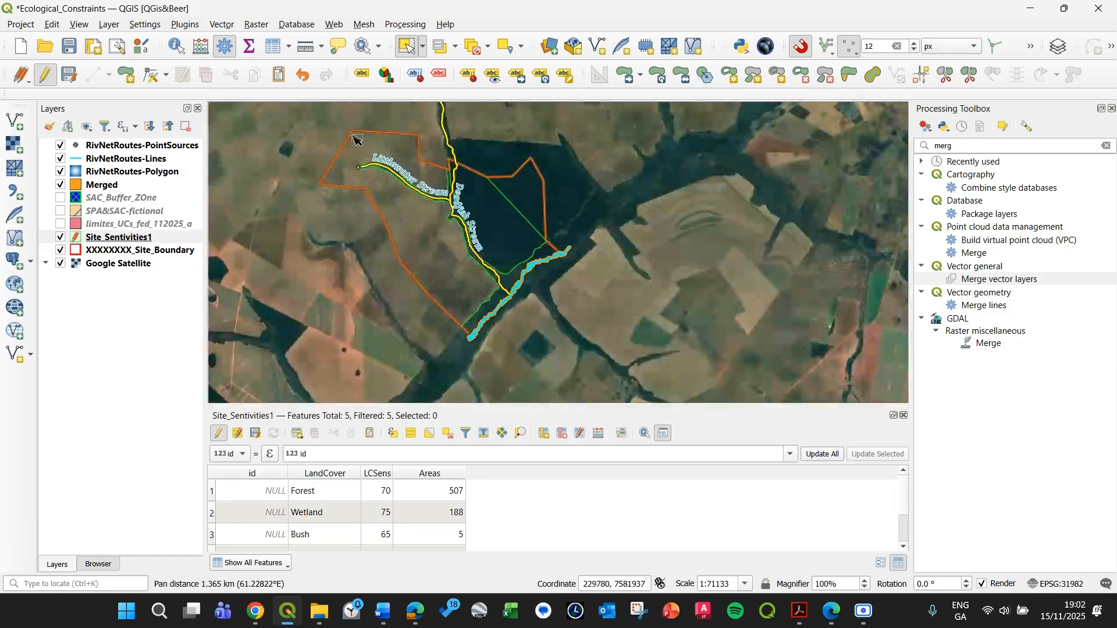
click(536, 184)
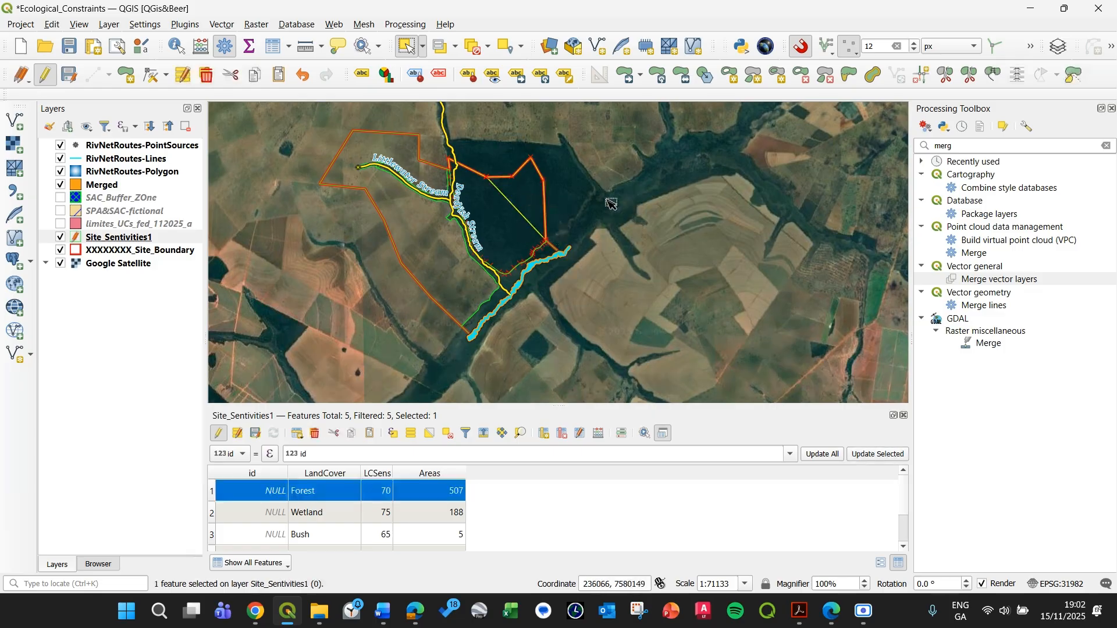
click(1073, 77)
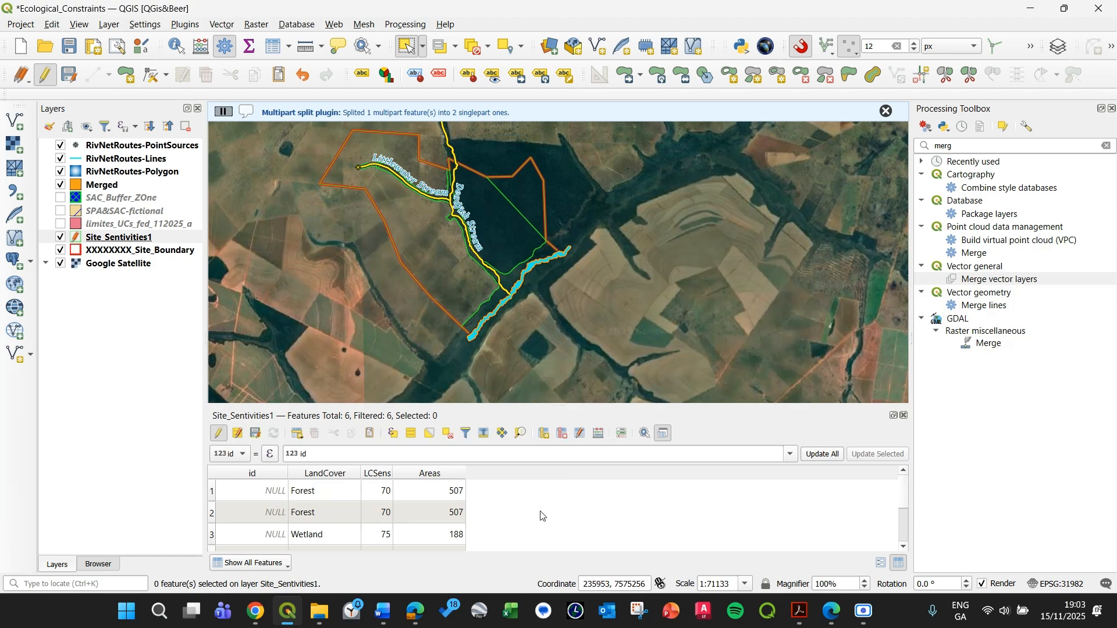
Step: Recalculate the existing Areas field of Site_Sentivities1 in hectares to cover the split forest polygons
click(599, 434)
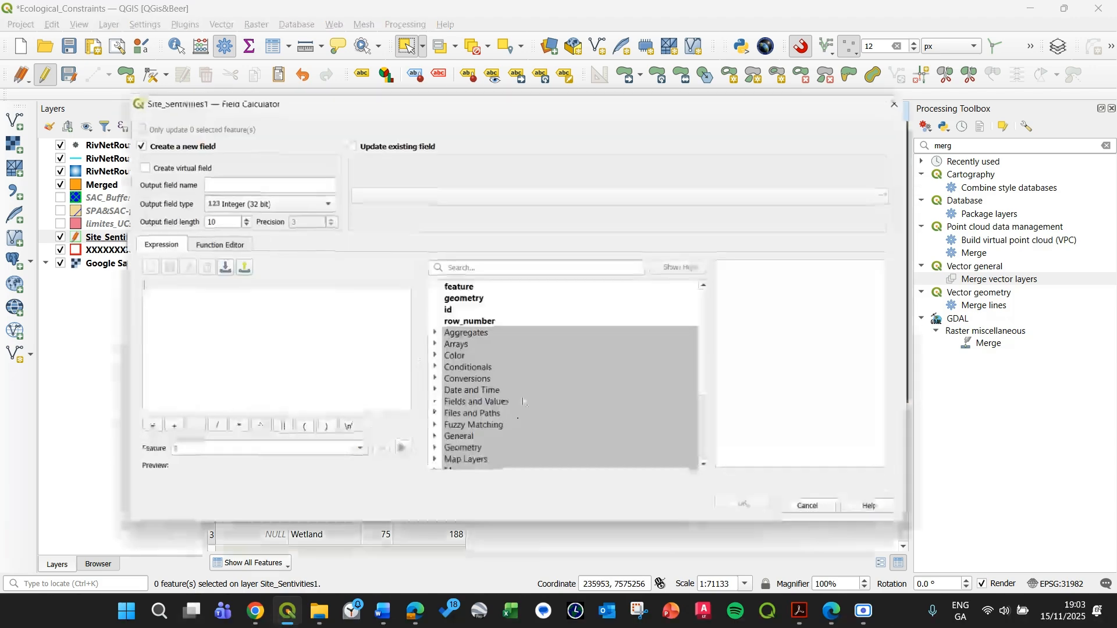
click(350, 144)
click(419, 194)
click(418, 238)
click(332, 320)
Step: Compare the two forest polygons on the map with their attribute rows, examining their areas and connection to surrounding vegetation
click(213, 513)
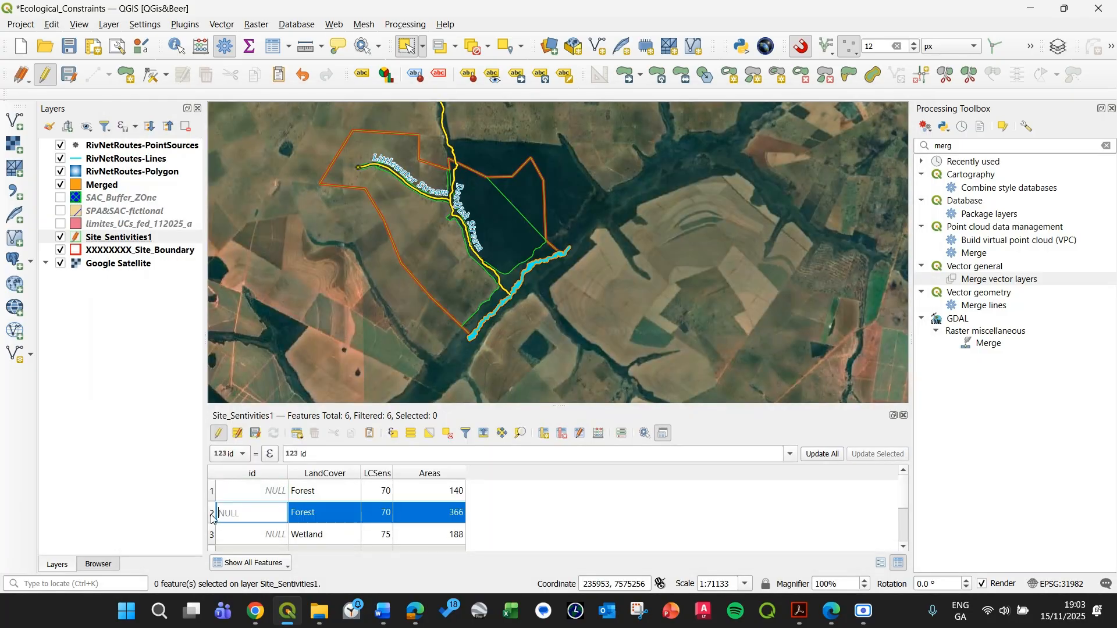
click(570, 511)
click(668, 302)
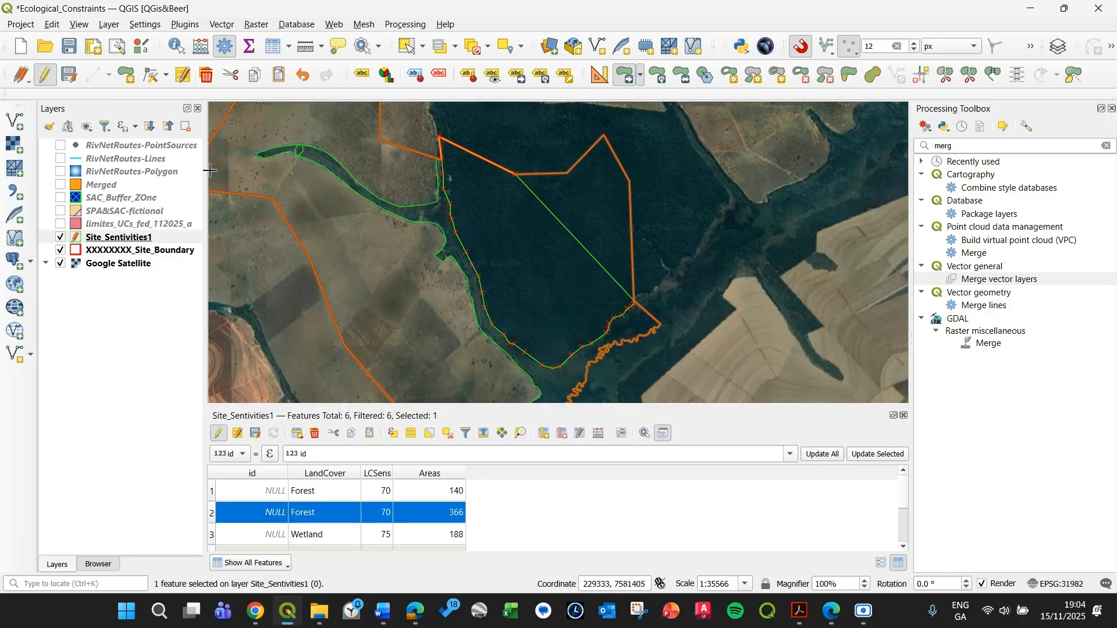
click(409, 46)
click(674, 224)
click(575, 292)
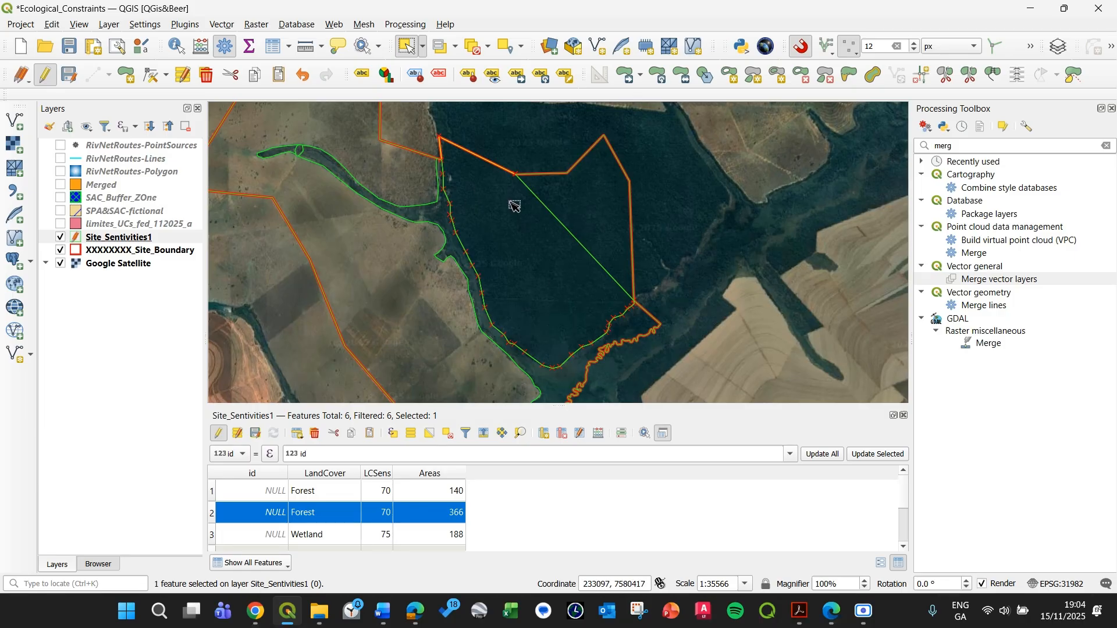
drag(698, 230, 733, 258)
drag(738, 333, 775, 308)
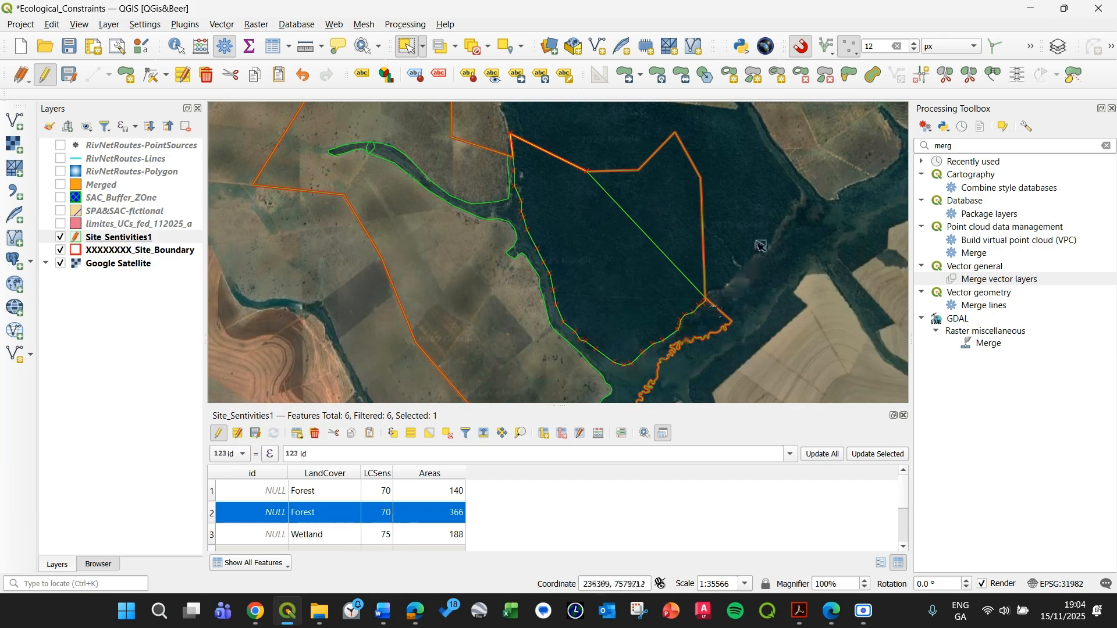
click(758, 218)
drag(596, 351, 629, 328)
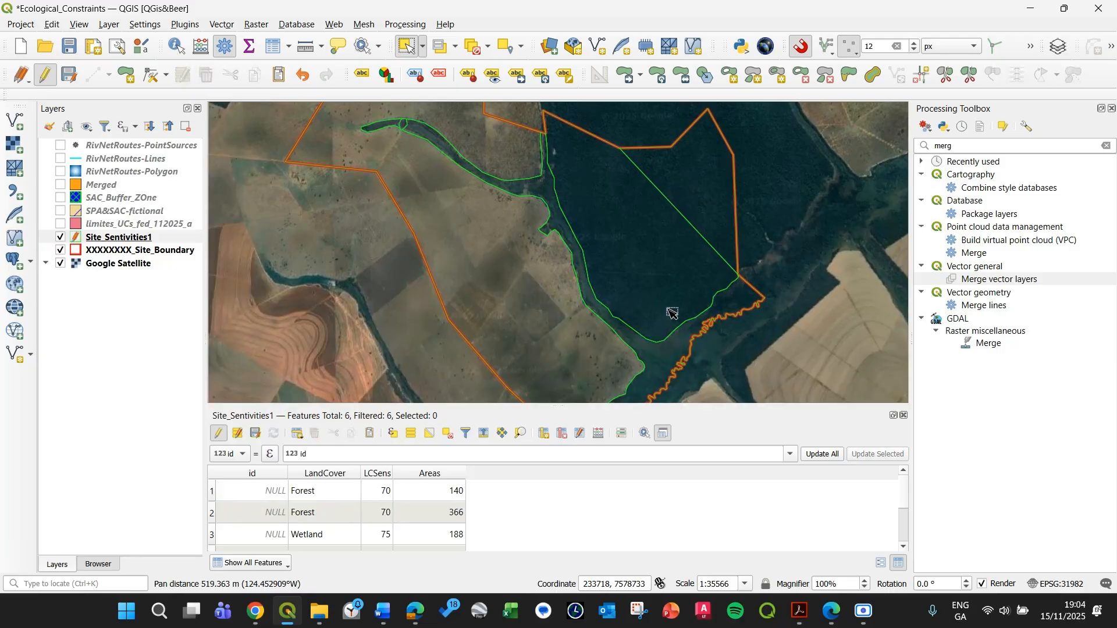
click(423, 512)
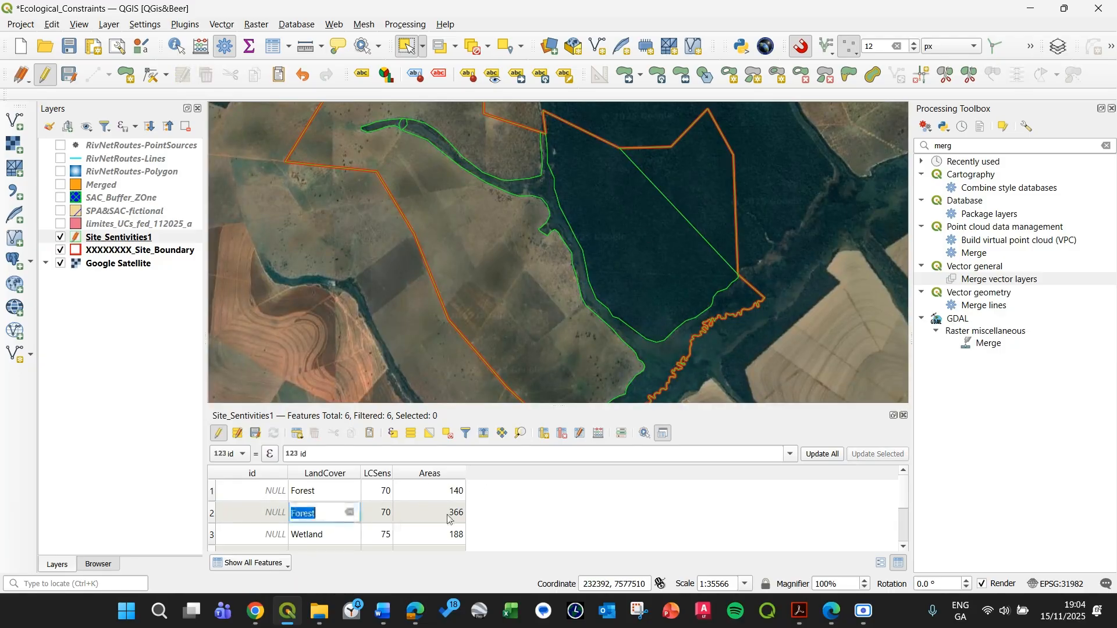
click(423, 512)
click(664, 289)
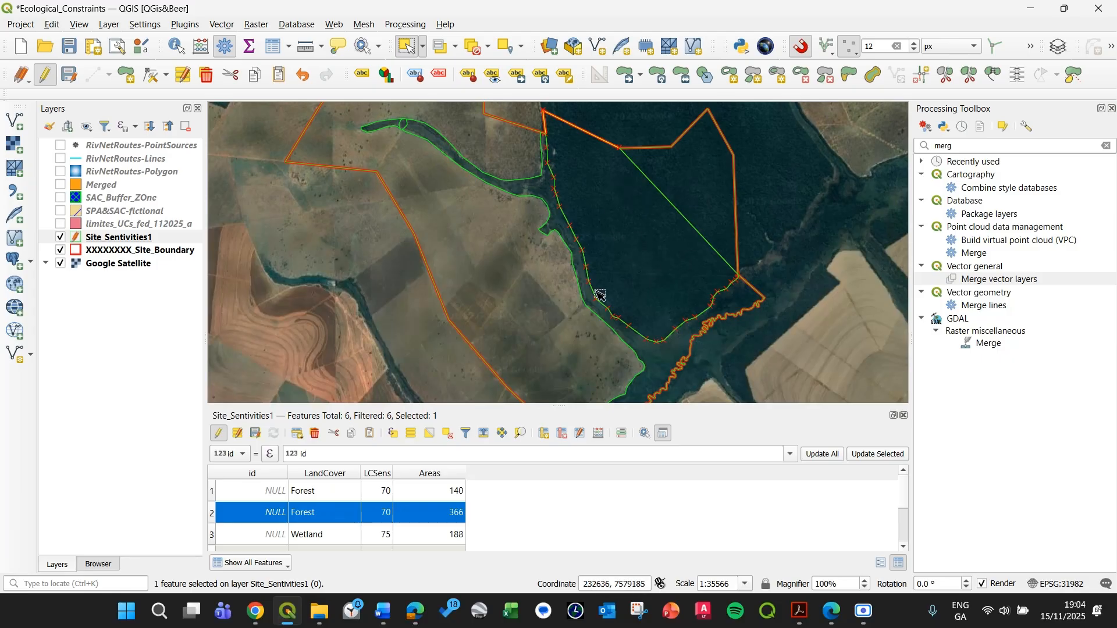
drag(586, 307, 542, 334)
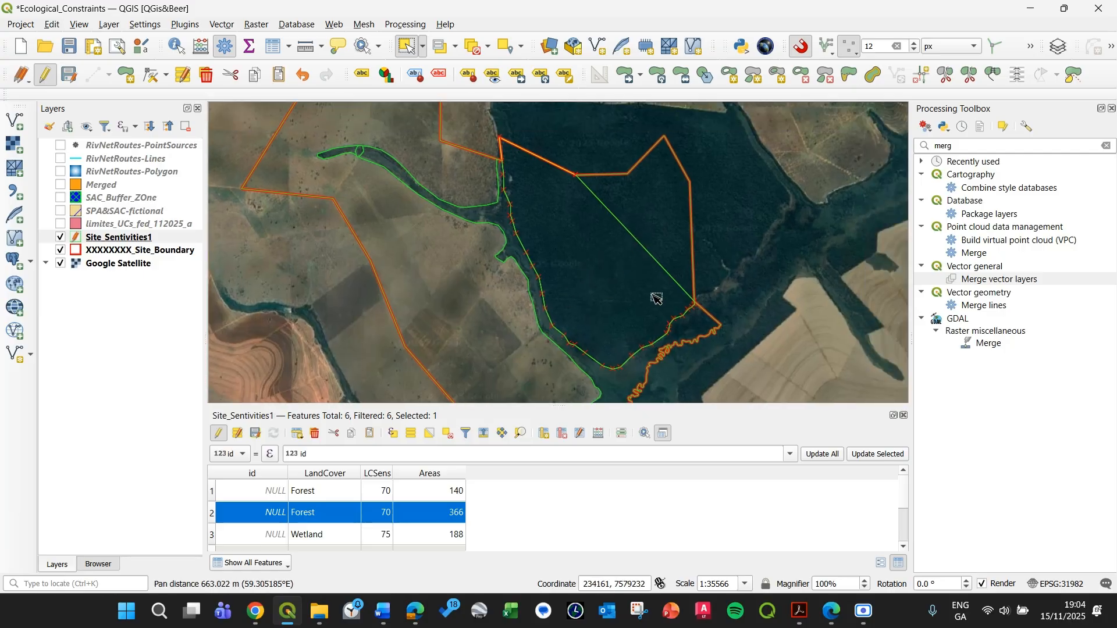
click(661, 204)
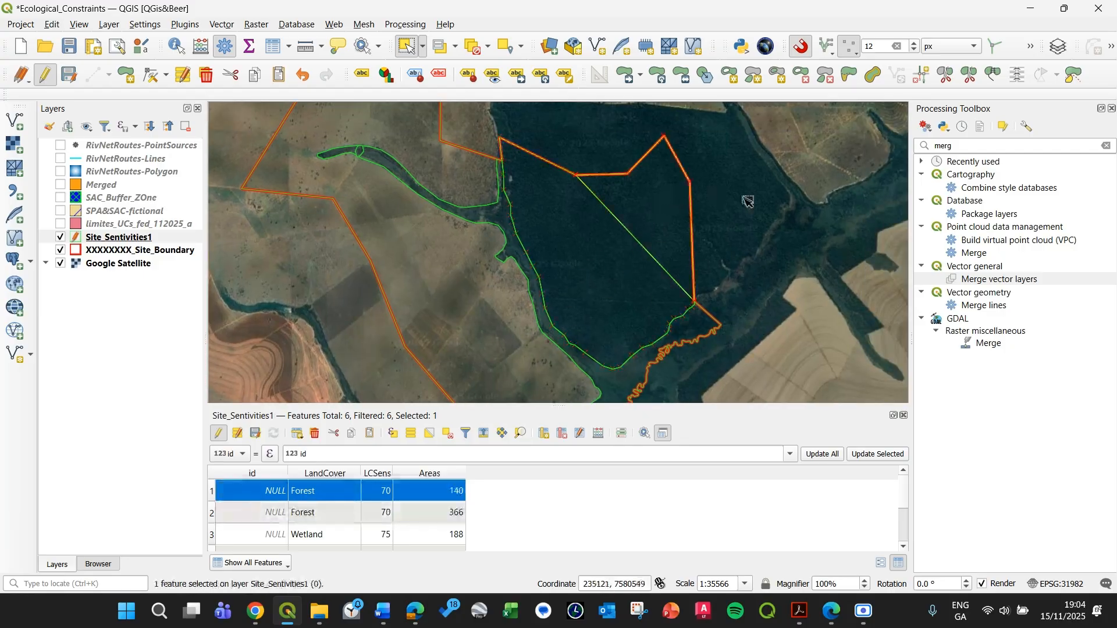
Step: Set the LCSens score of the larger, southwestern forest polygon to 85 and clear the selection
click(588, 249)
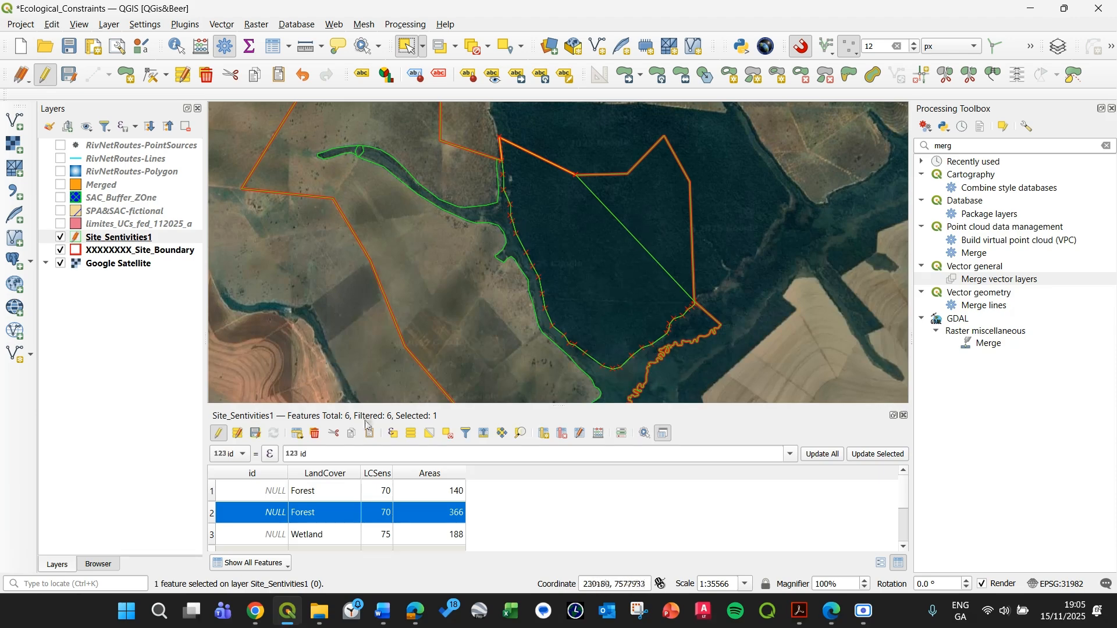
double_click(379, 514)
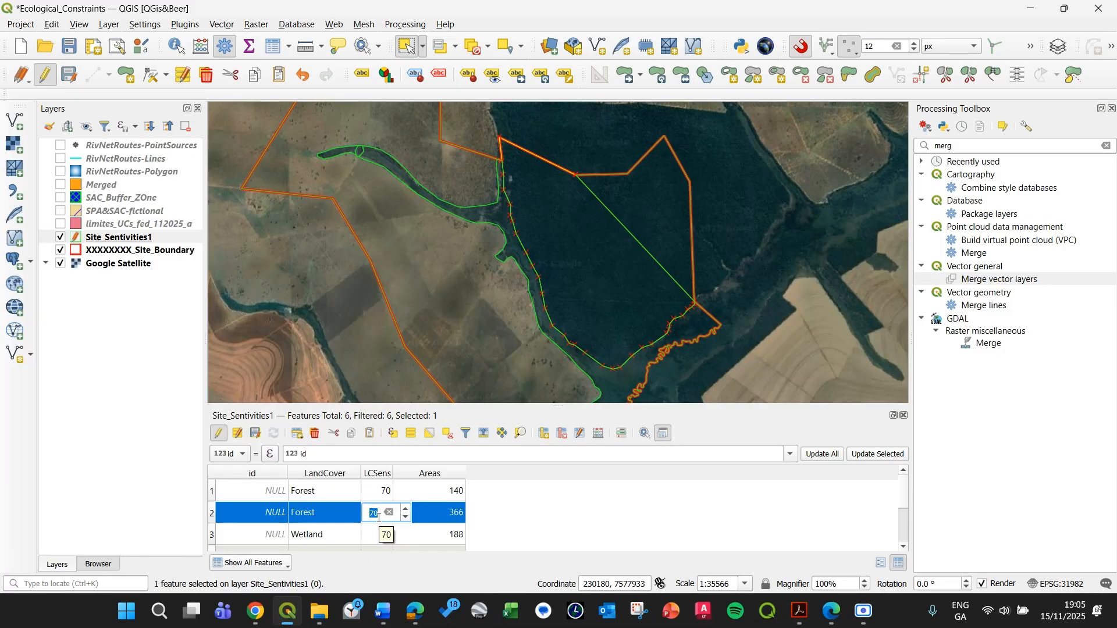
click(294, 318)
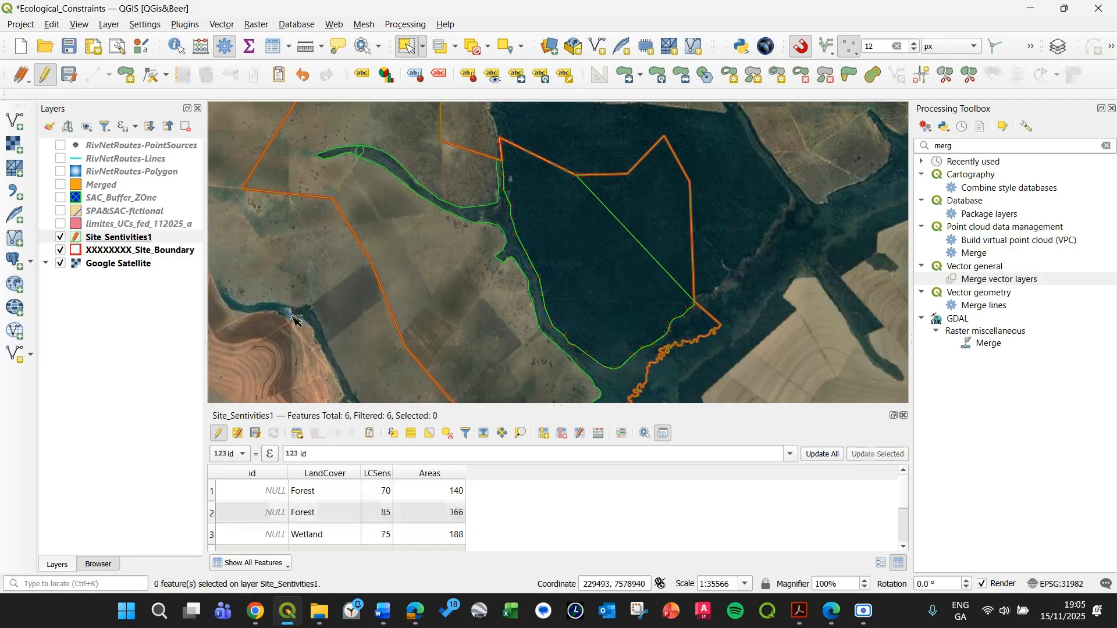
Step: Select the smaller, northeastern forest polygon and examine its position against the site boundary and surrounding vegetation, clearing the selection again
scroll(406, 336, down, 1)
click(459, 493)
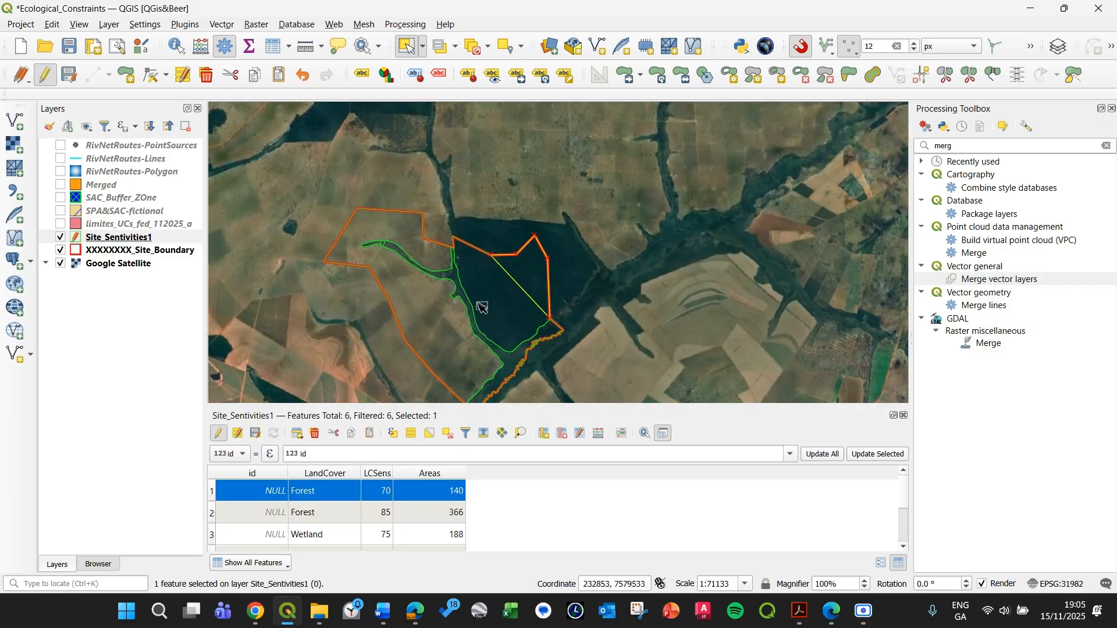
scroll(501, 276, up, 1)
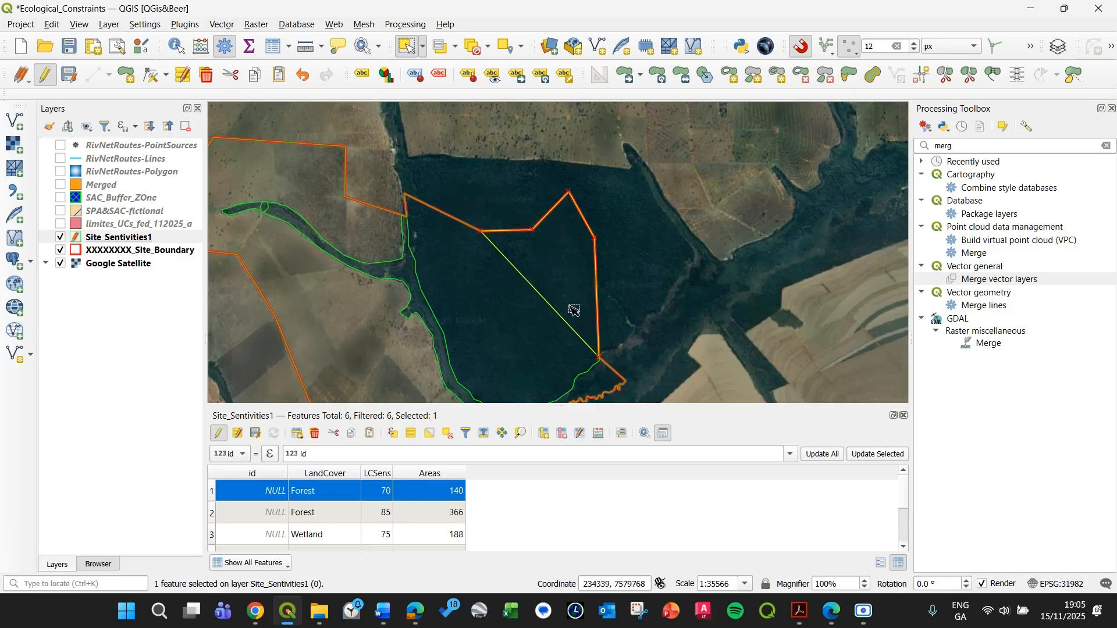
drag(469, 295, 576, 247)
drag(692, 216, 661, 277)
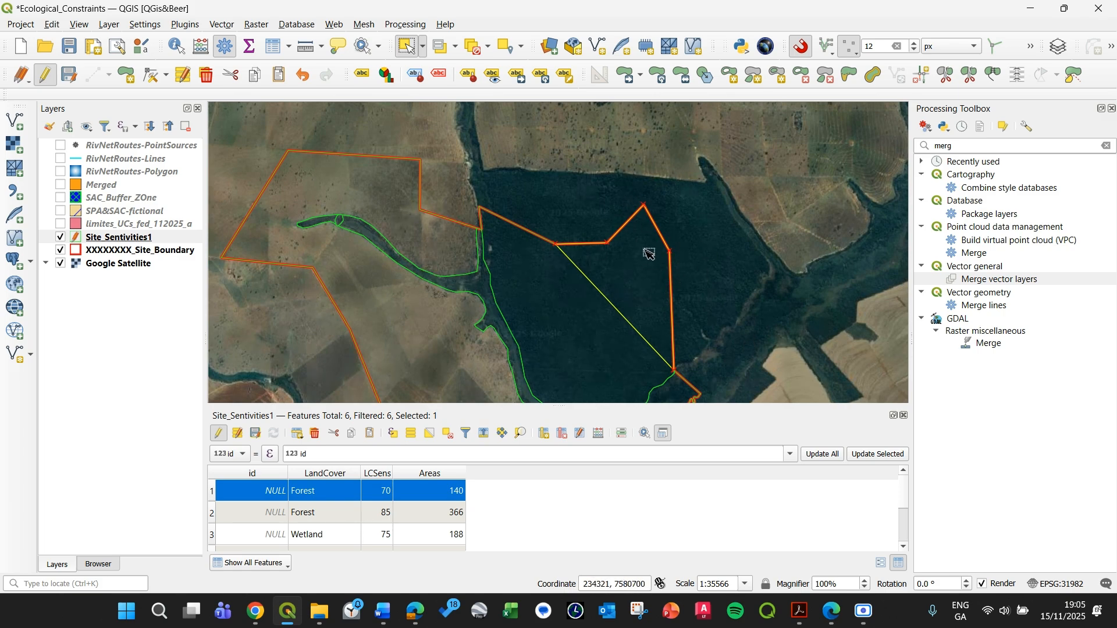
drag(670, 284, 604, 251)
scroll(581, 235, up, 1)
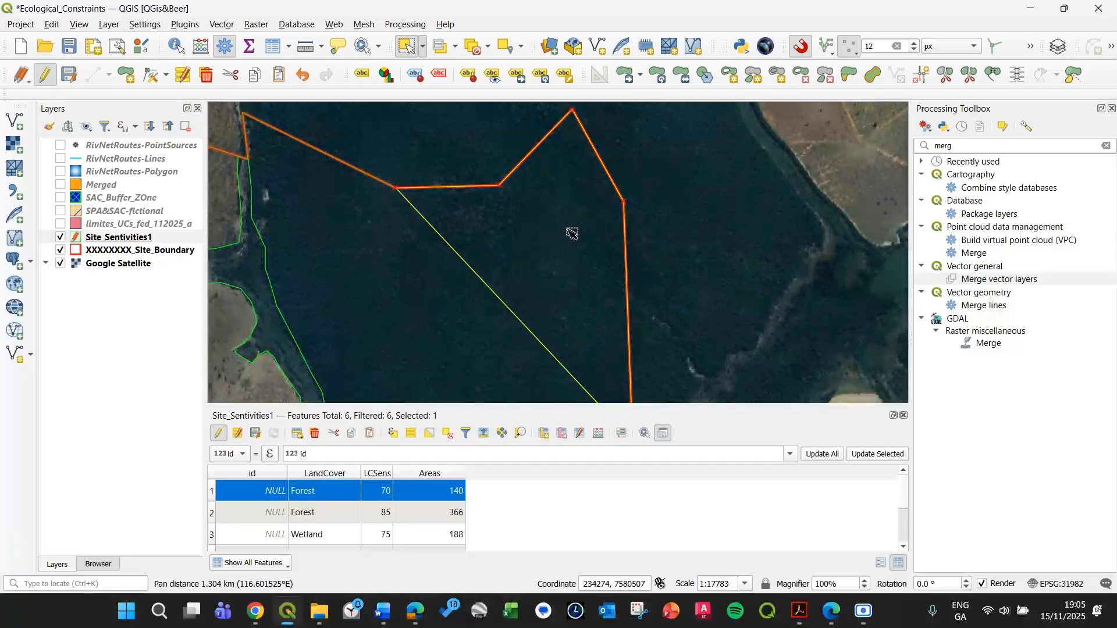
scroll(588, 258, down, 1)
click(671, 217)
drag(384, 334, 517, 284)
scroll(601, 222, down, 1)
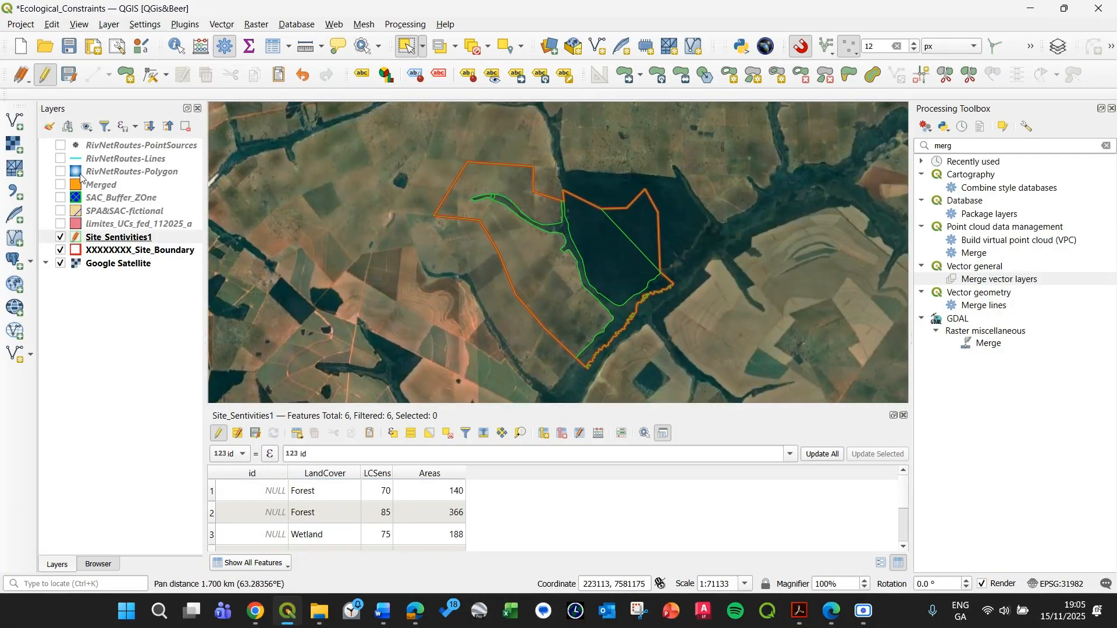
Step: Show the Merged, SAC_Buffer_ZOne, SPA&SAC-fictional and RivNetRoutes layers and save the edits of Site_Sentivities1
click(60, 185)
click(60, 197)
click(60, 211)
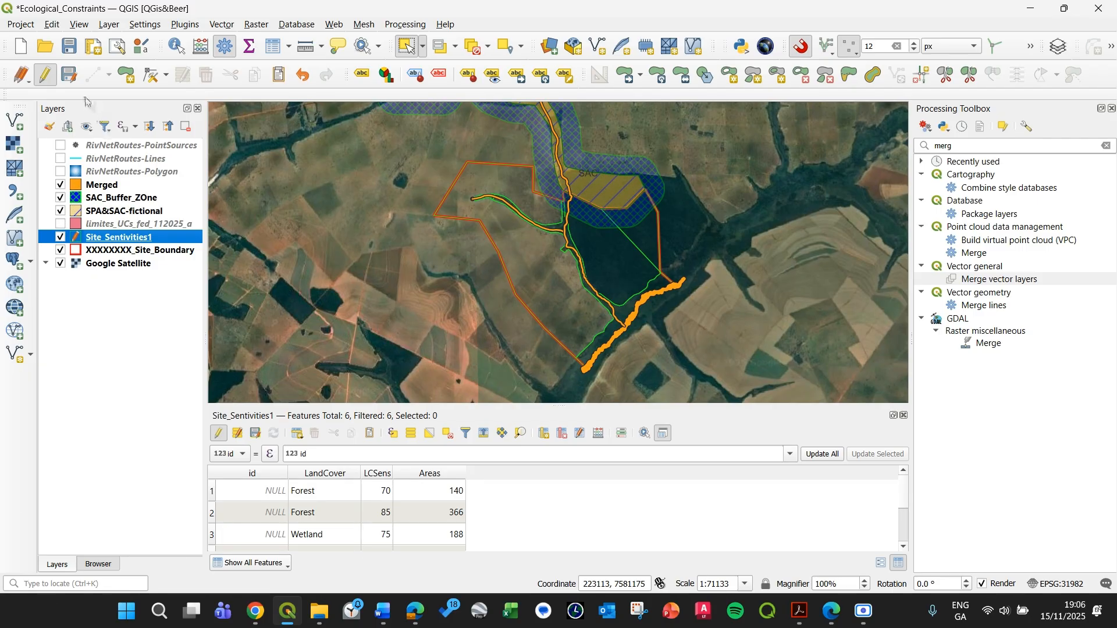
click(68, 75)
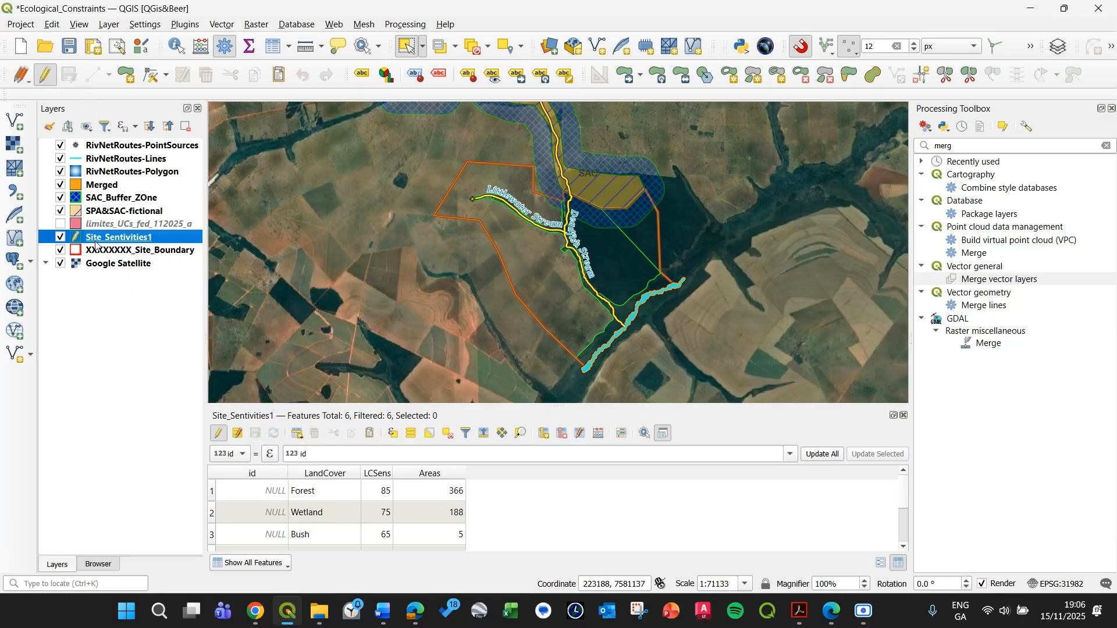
Step: Activate SPA&SAC-fictional and examine the SAC, its buffer zone and the vegetation corridors around them north of the site
click(98, 213)
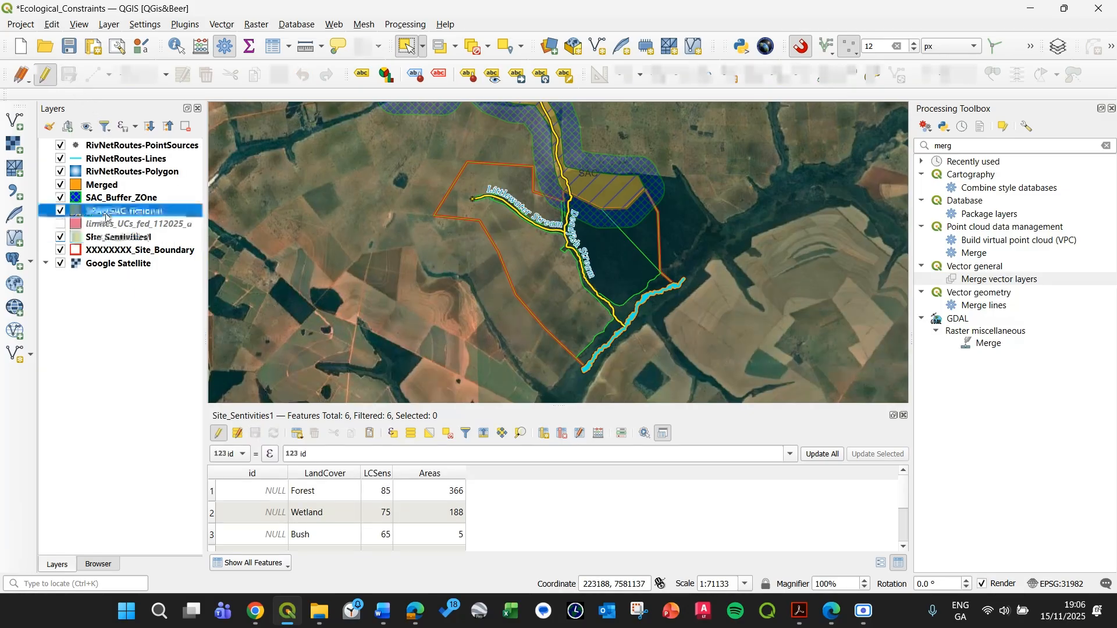
drag(535, 201, 552, 323)
drag(532, 166, 552, 240)
drag(498, 281, 412, 296)
drag(439, 263, 429, 199)
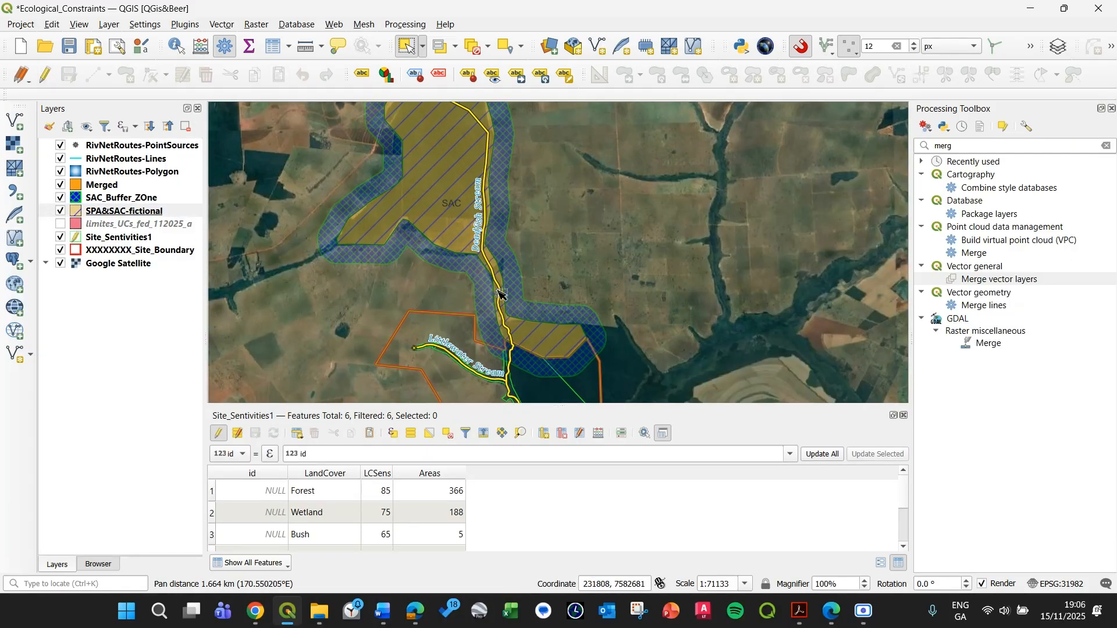
scroll(553, 357, up, 1)
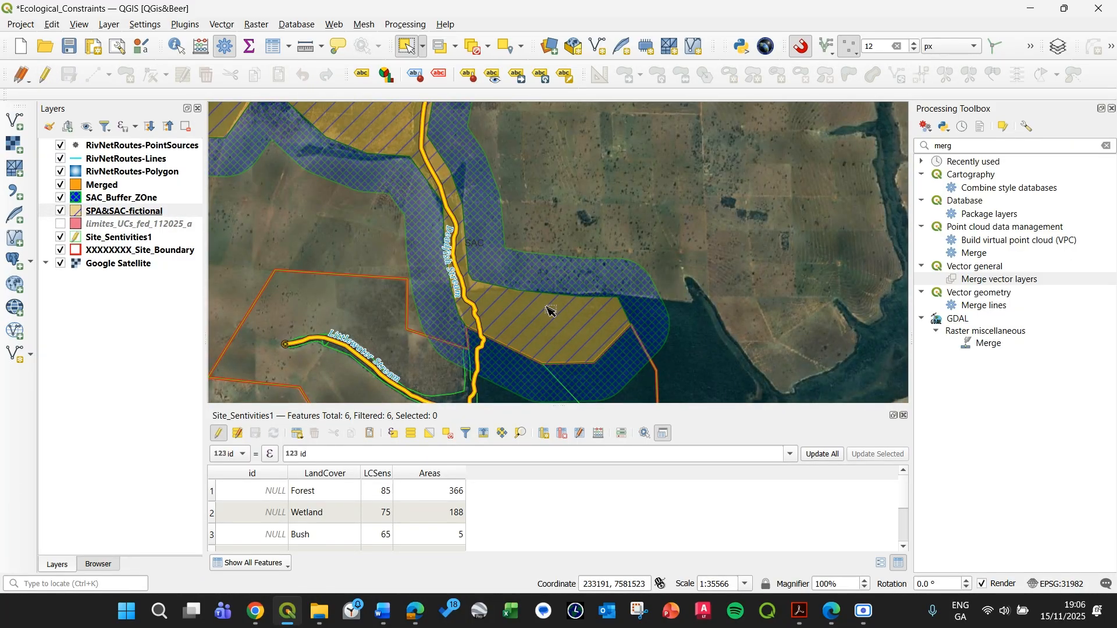
drag(485, 271, 558, 350)
drag(358, 227, 428, 300)
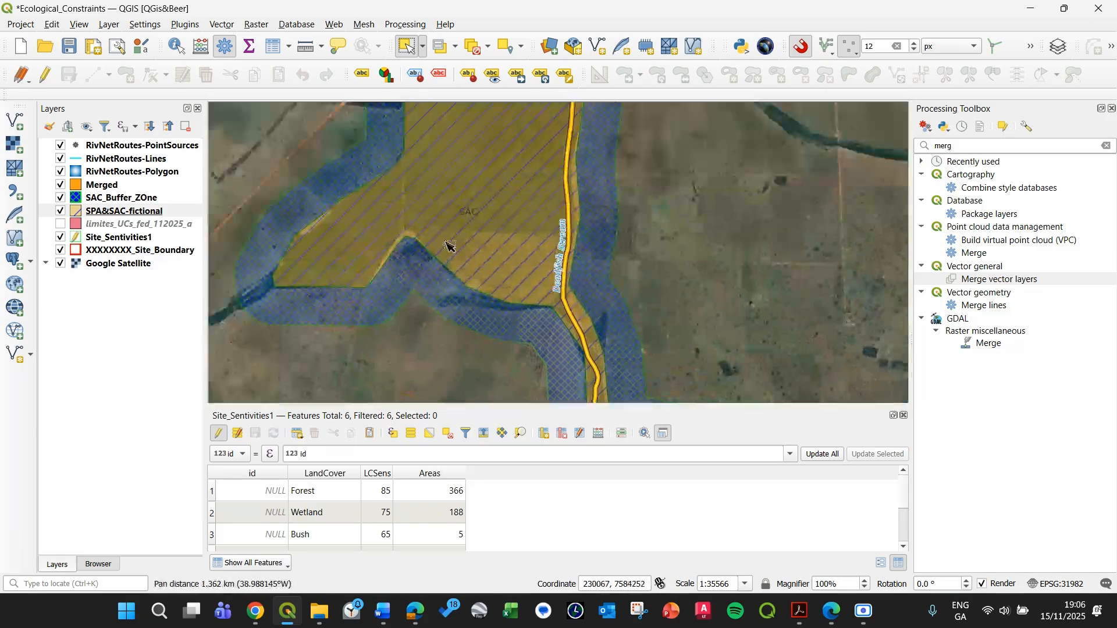
scroll(464, 231, down, 1)
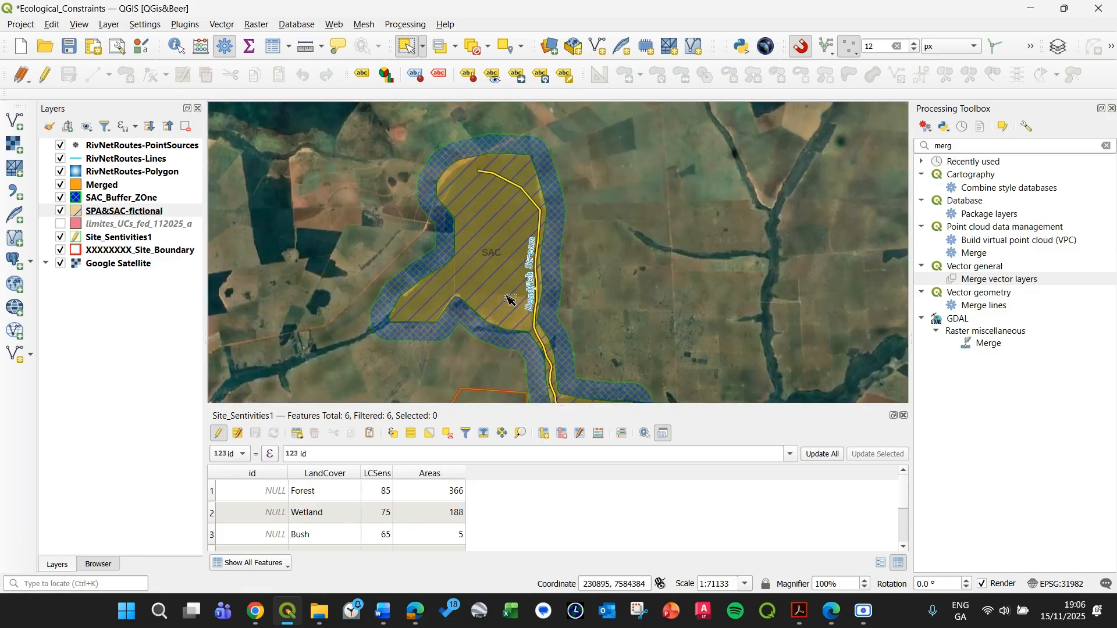
drag(512, 317, 494, 267)
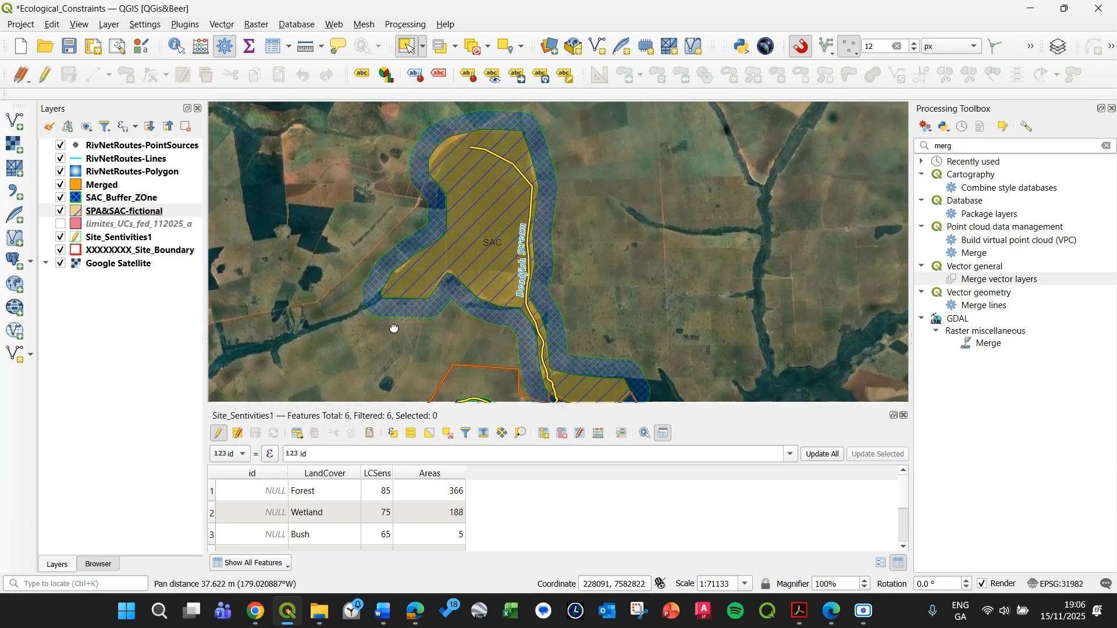
drag(391, 335, 536, 314)
drag(518, 273, 425, 280)
drag(607, 314, 540, 242)
drag(633, 318, 701, 416)
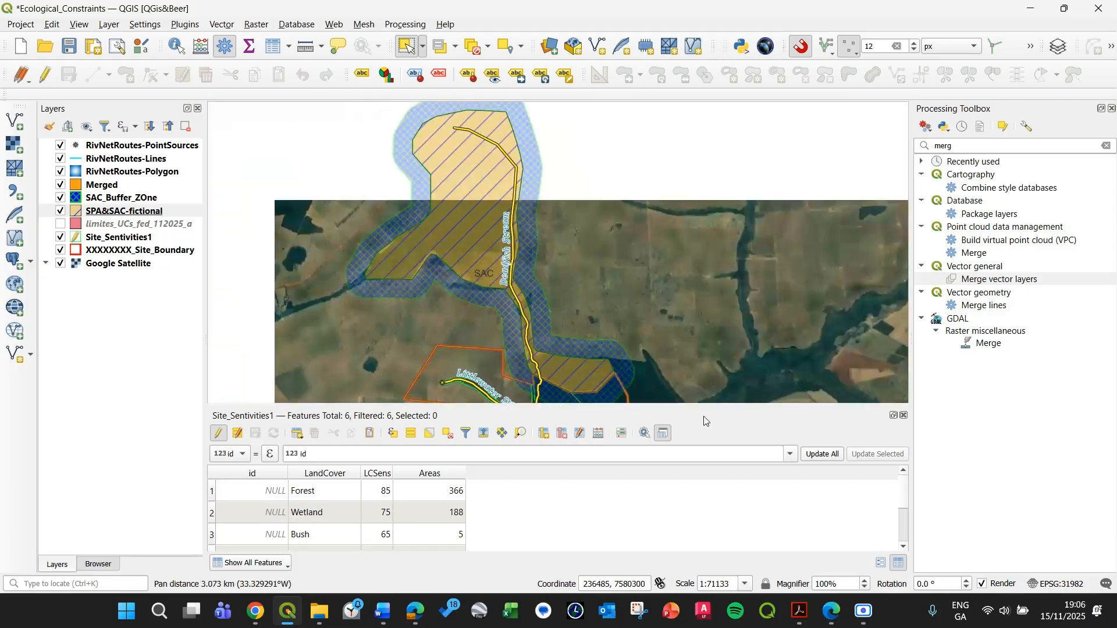
drag(582, 227, 596, 251)
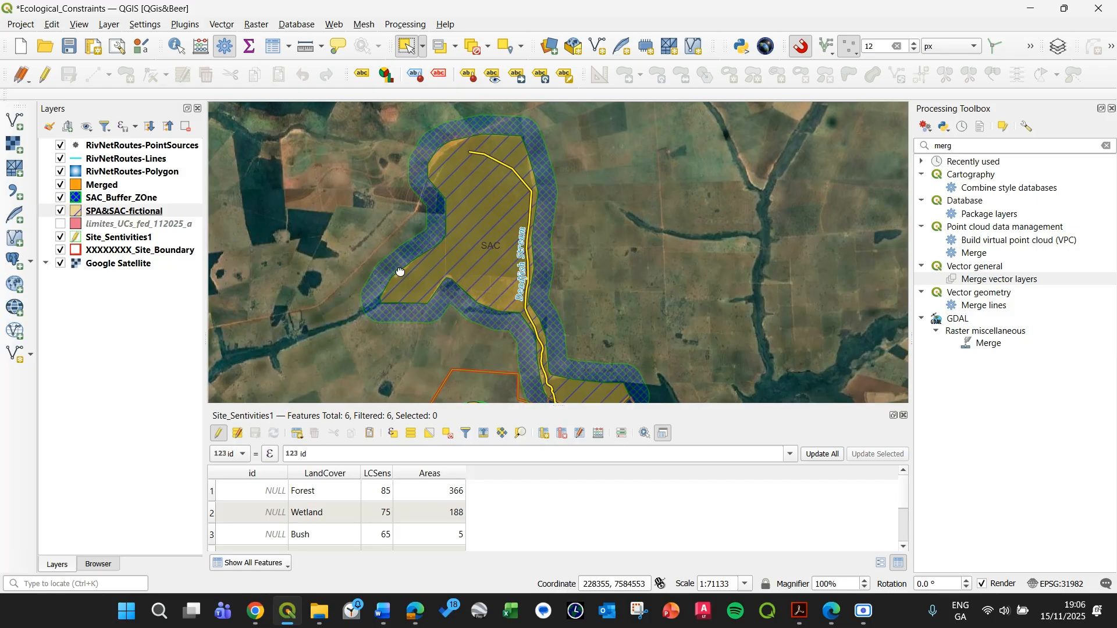
drag(400, 272, 432, 234)
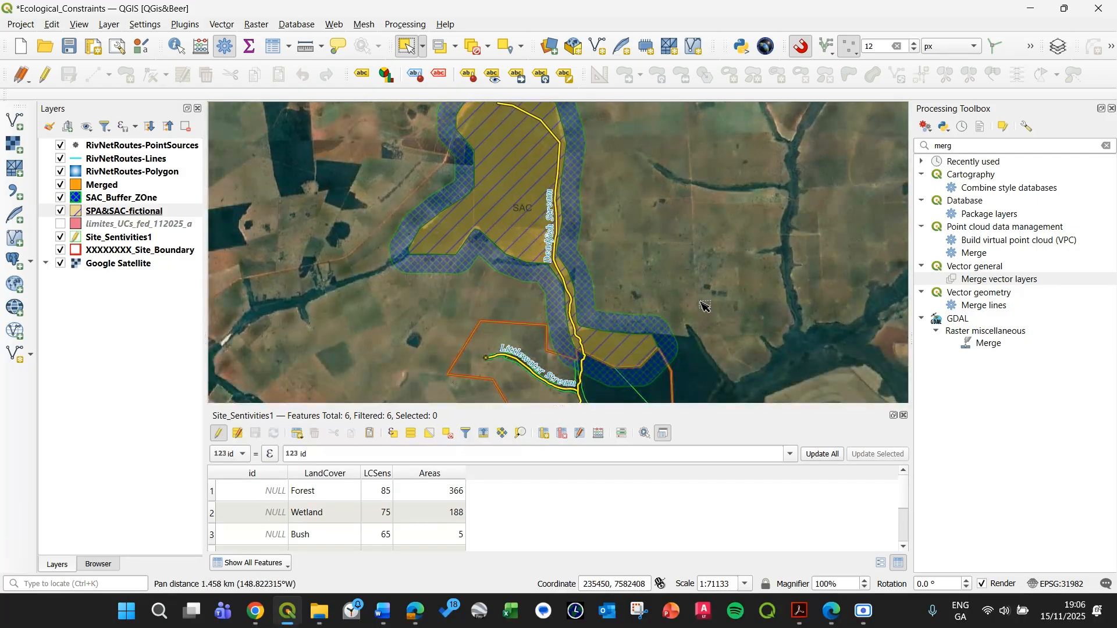
drag(400, 249, 454, 286)
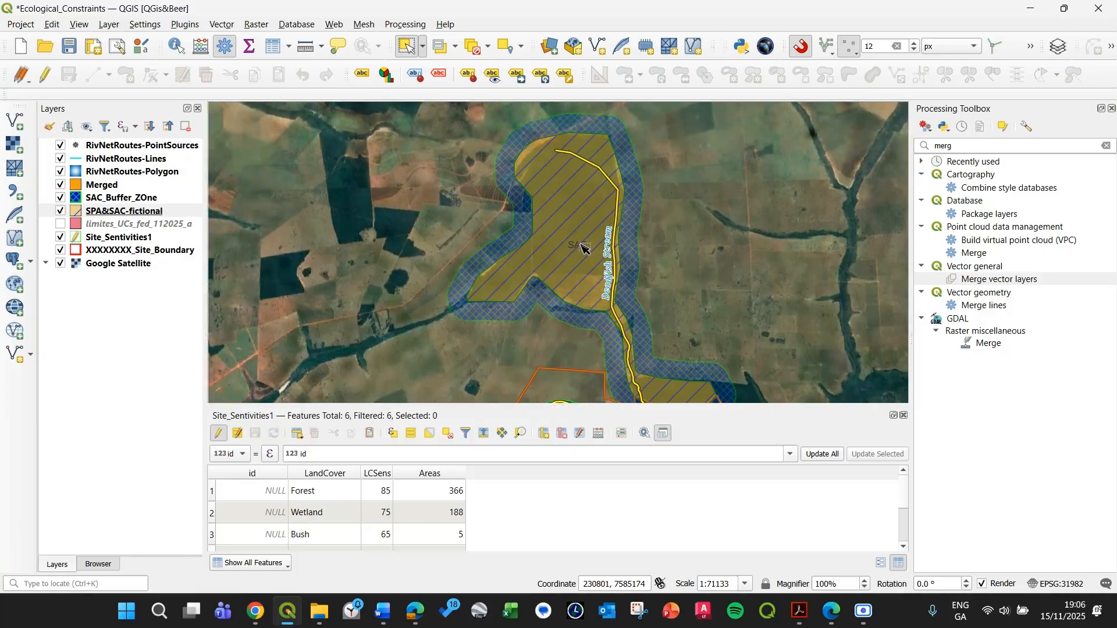
drag(789, 333, 745, 245)
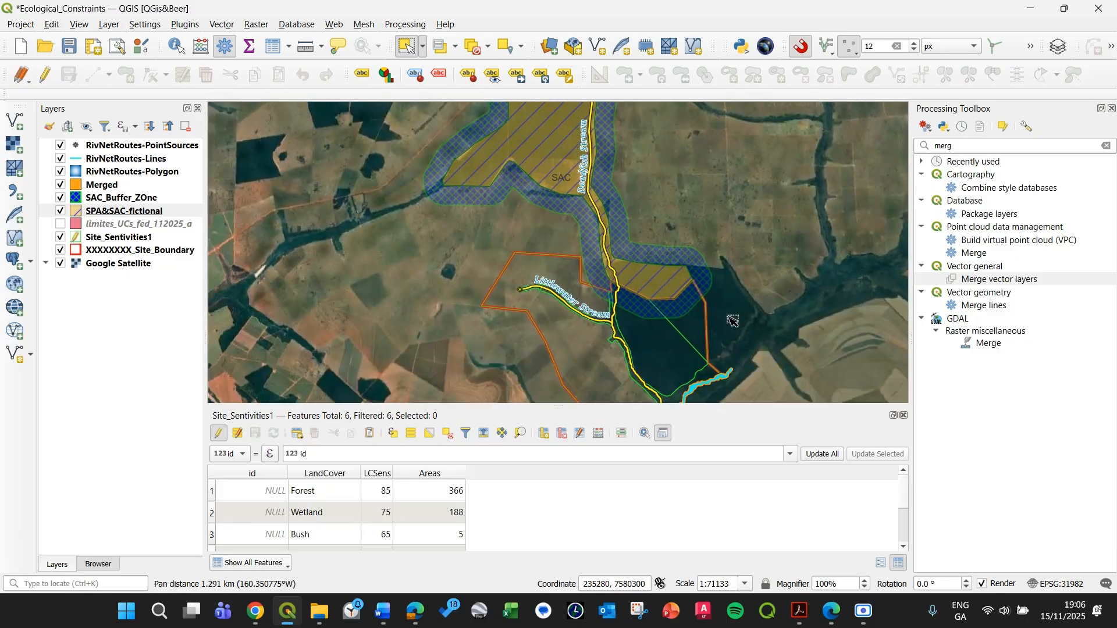
Step: Examine how the SAC and its buffer overlap the site boundary, the two streams and the forest polygons
drag(625, 161, 654, 183)
scroll(655, 182, up, 1)
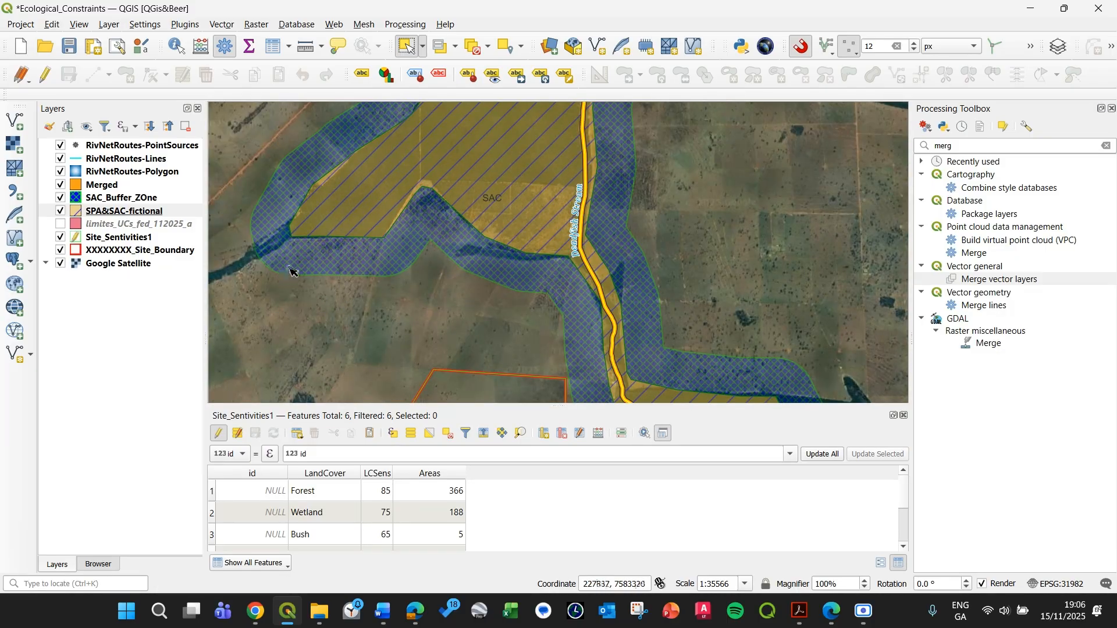
drag(311, 327, 363, 256)
drag(612, 326, 489, 239)
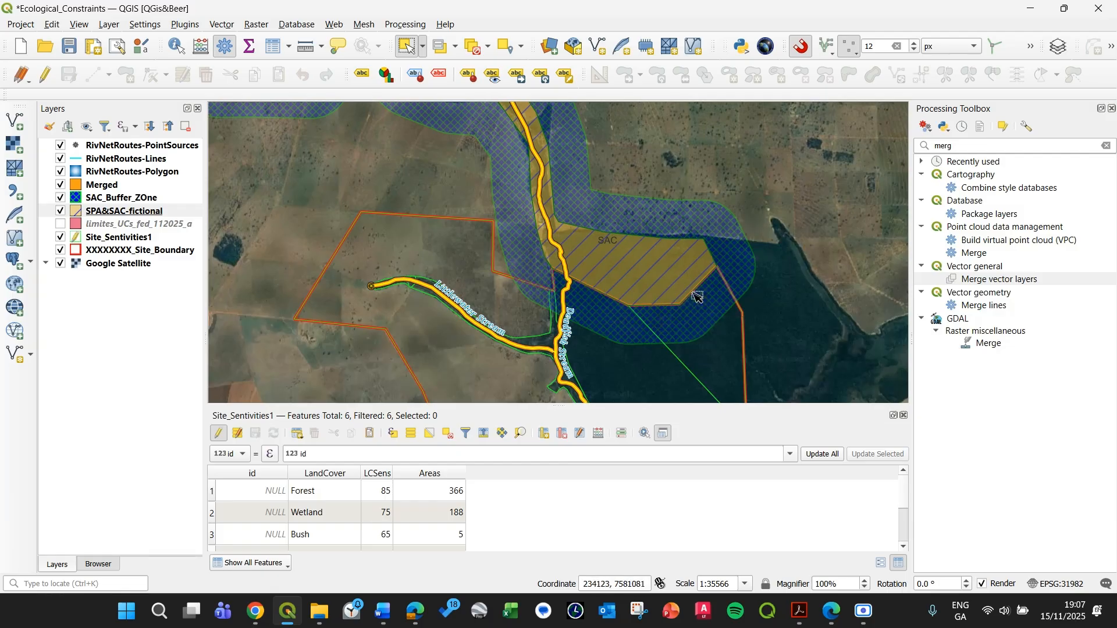
scroll(299, 283, down, 1)
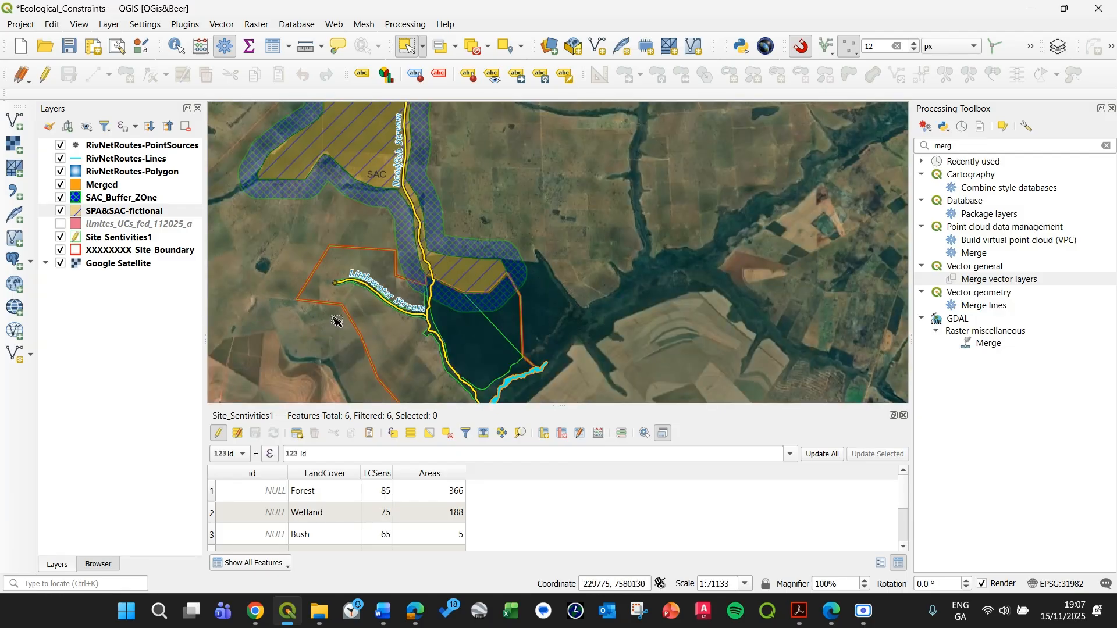
drag(446, 337, 439, 278)
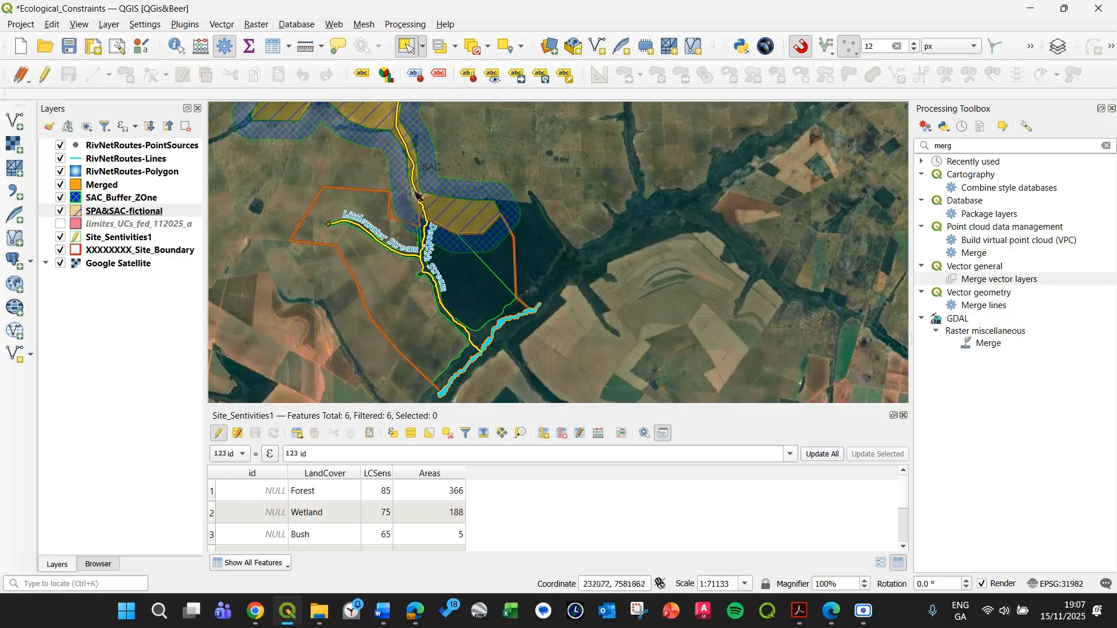
scroll(313, 206, up, 1)
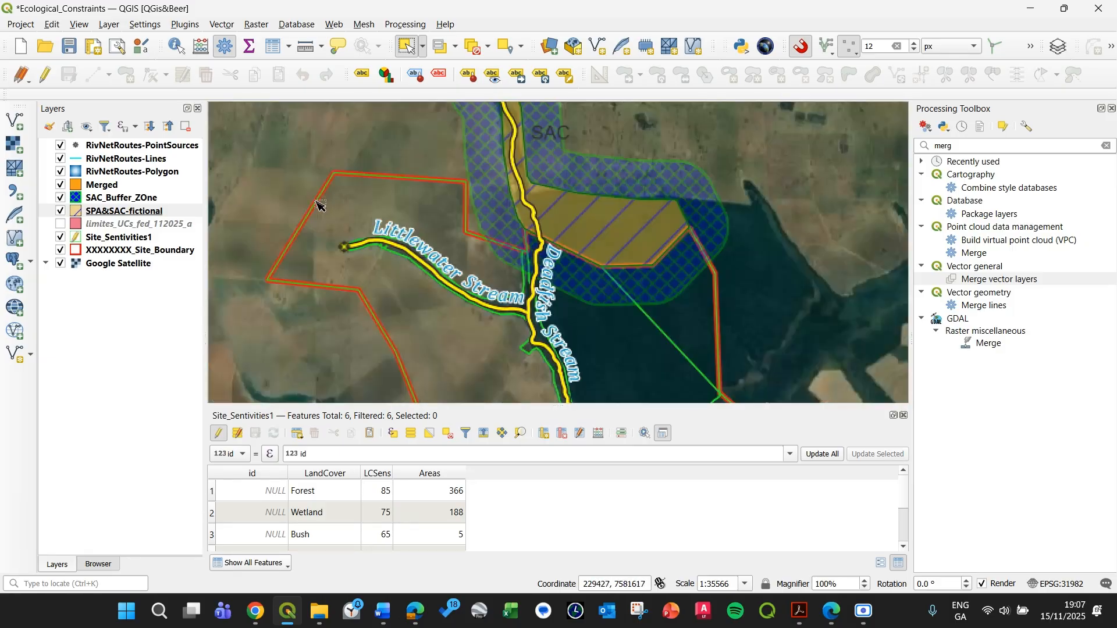
drag(745, 299, 749, 196)
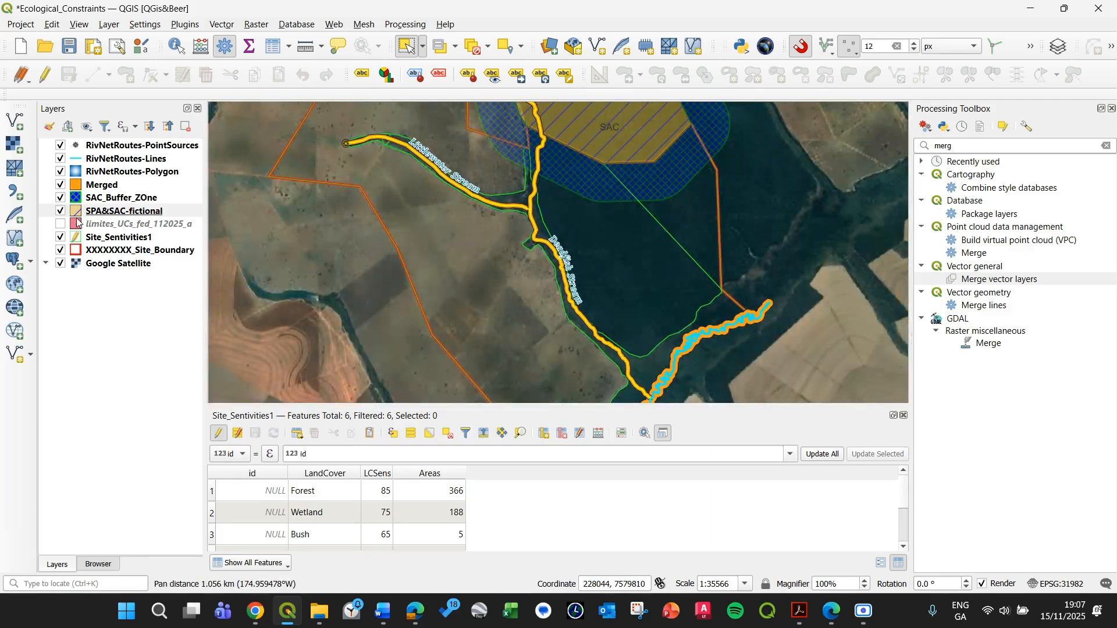
Step: Select the SAC feature of the SPA&SAC-fictional layer
double_click(122, 213)
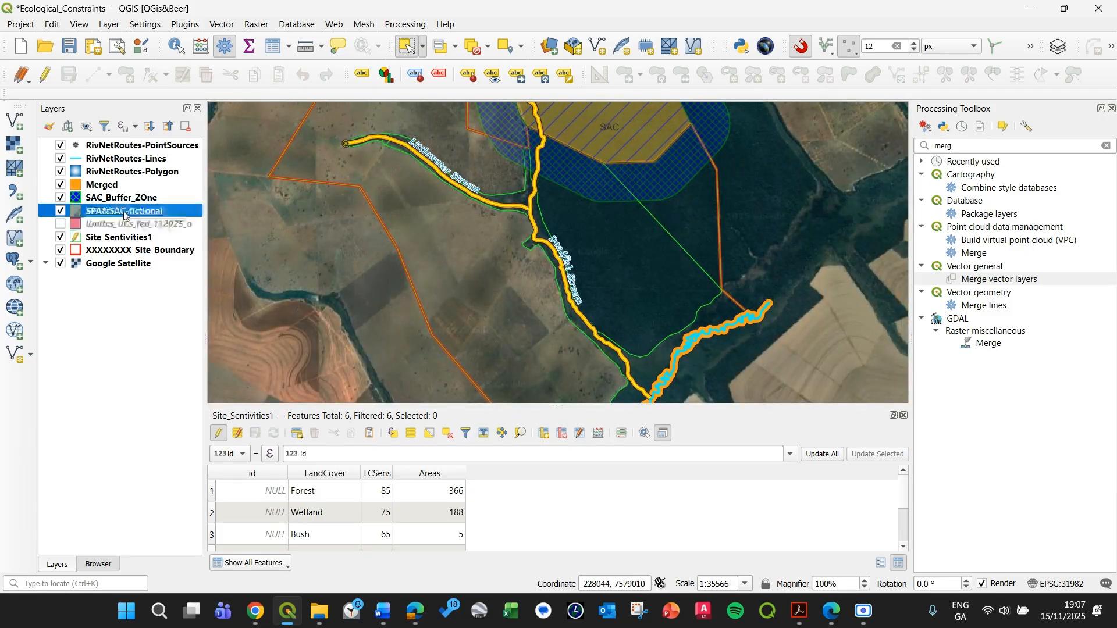
click(316, 239)
click(641, 236)
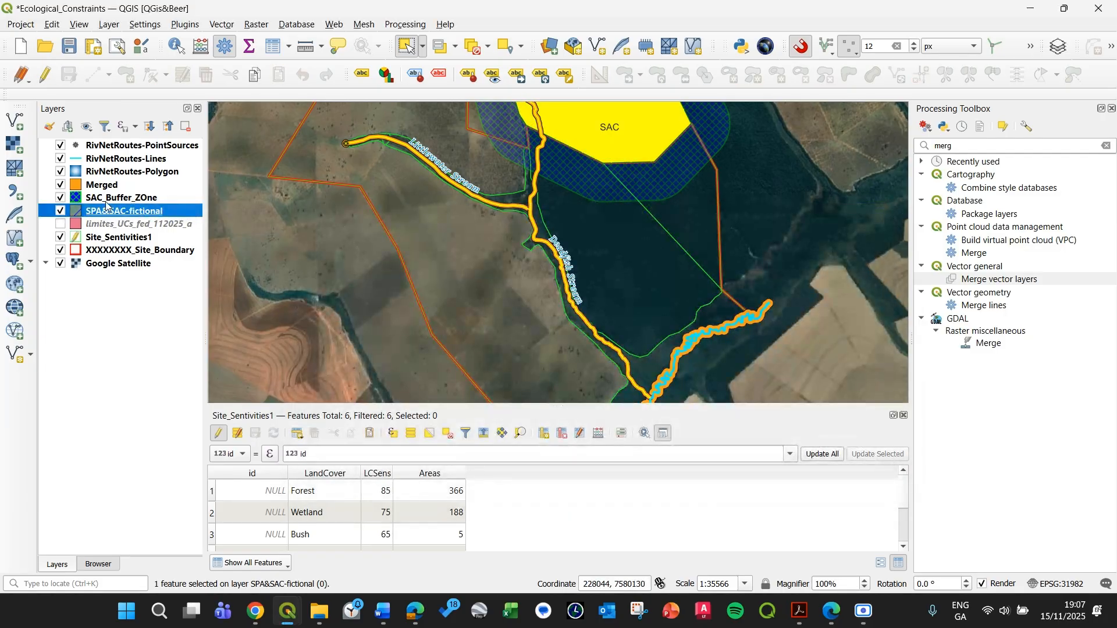
Step: Enter a SACSens score of 50 for the SAC_Buffer_ZOne feature, save the layer edits and close its attribute table
click(109, 198)
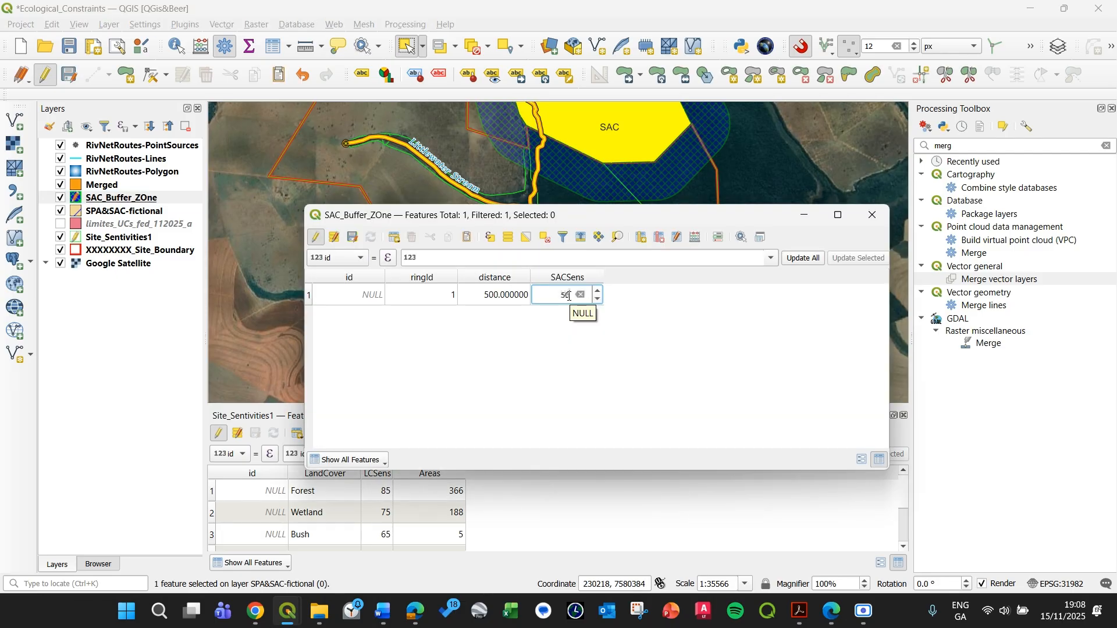
click(352, 238)
click(316, 237)
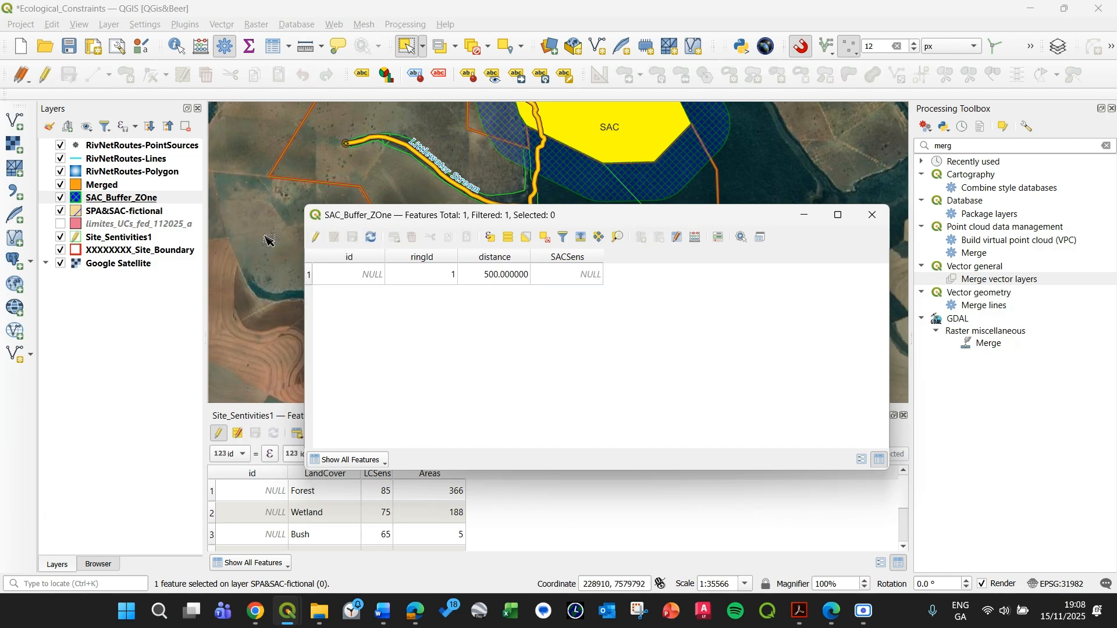
click(872, 216)
Step: Make Site_Sentivities1 the active layer again and end its editing session
scroll(665, 216, down, 1)
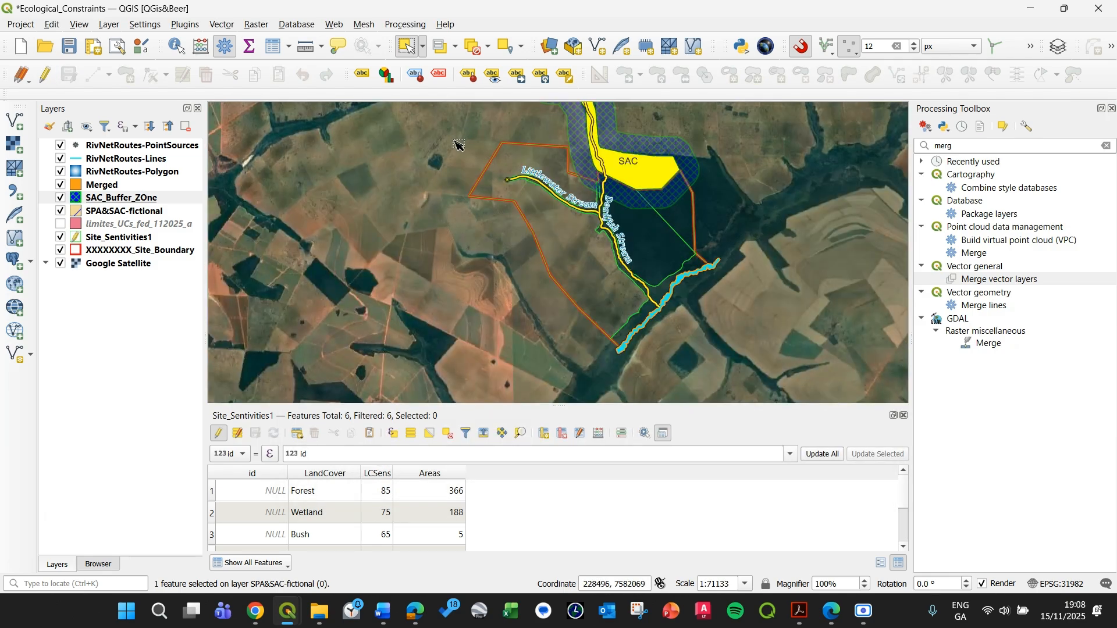
drag(465, 161, 403, 263)
drag(534, 340, 526, 276)
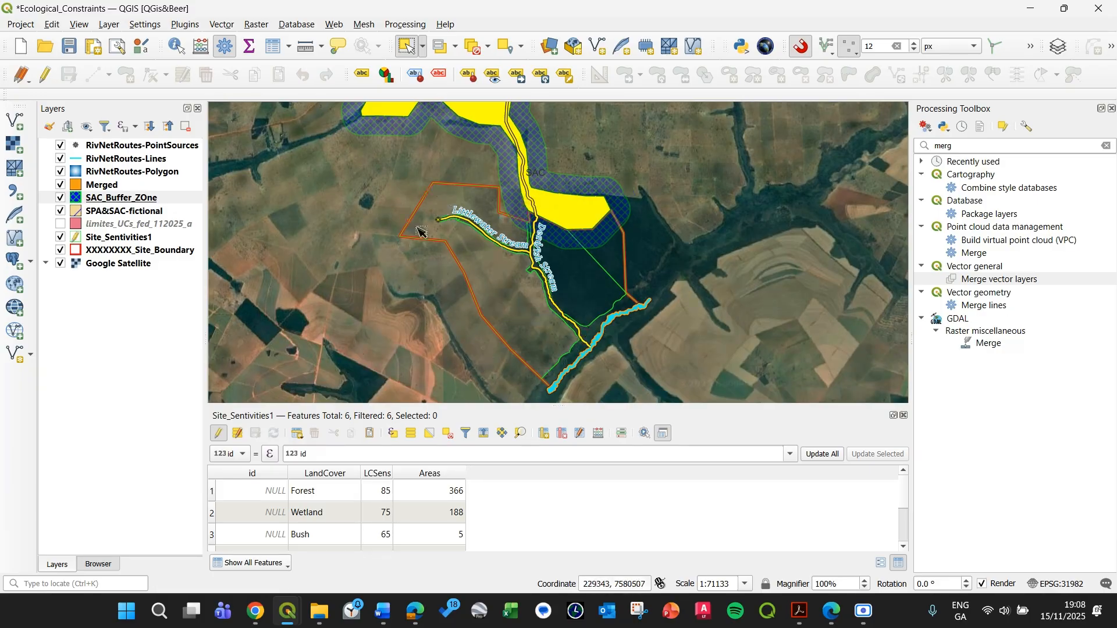
drag(488, 243, 495, 238)
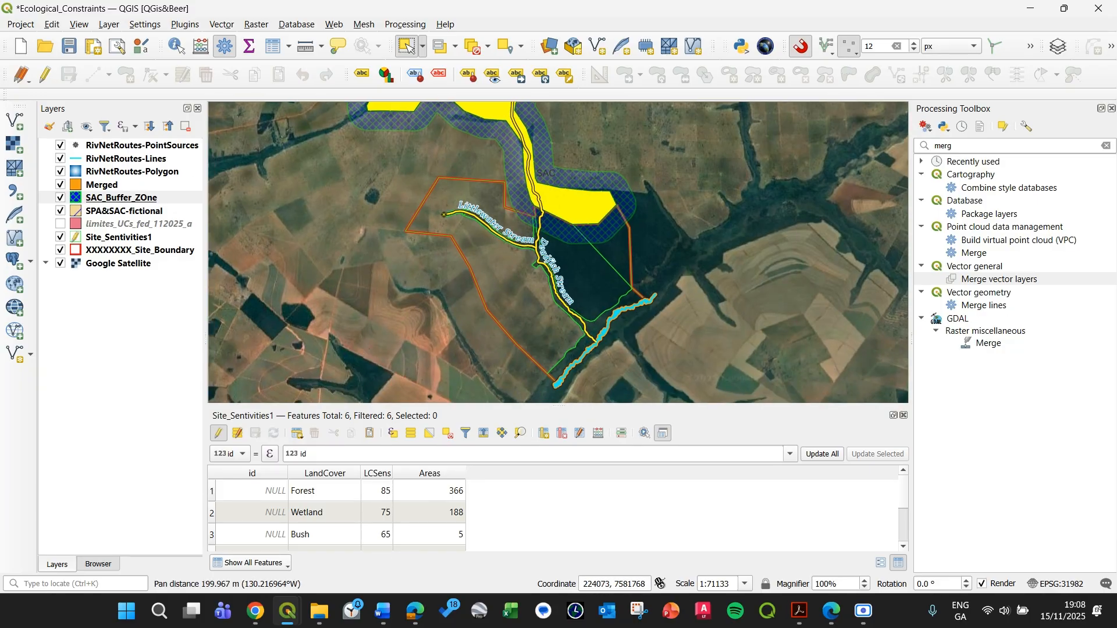
click(127, 237)
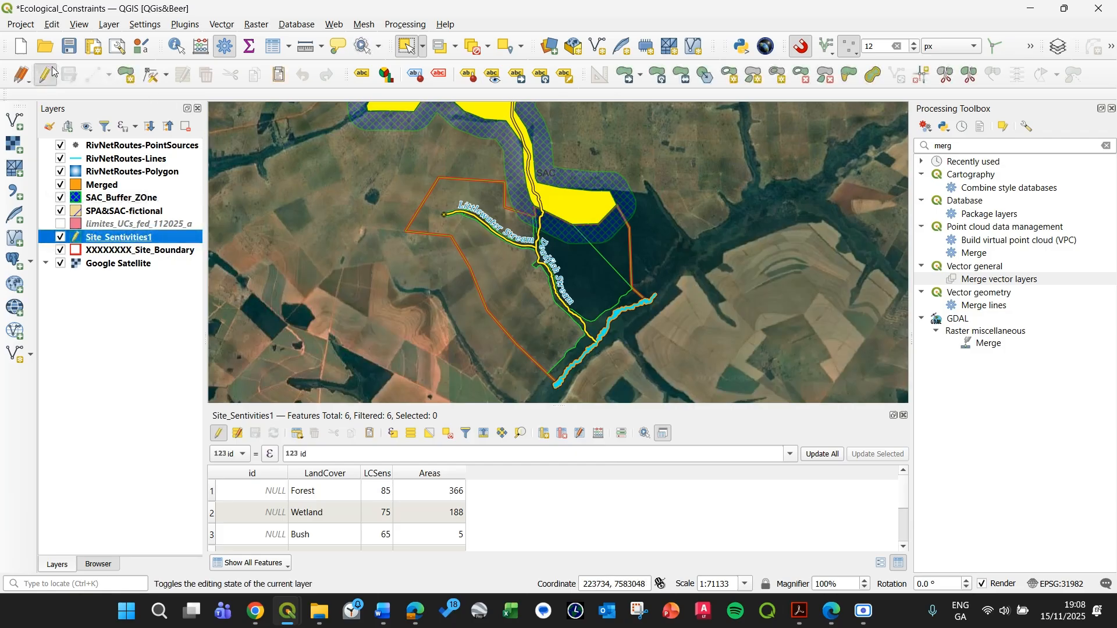
click(20, 78)
drag(512, 254, 470, 224)
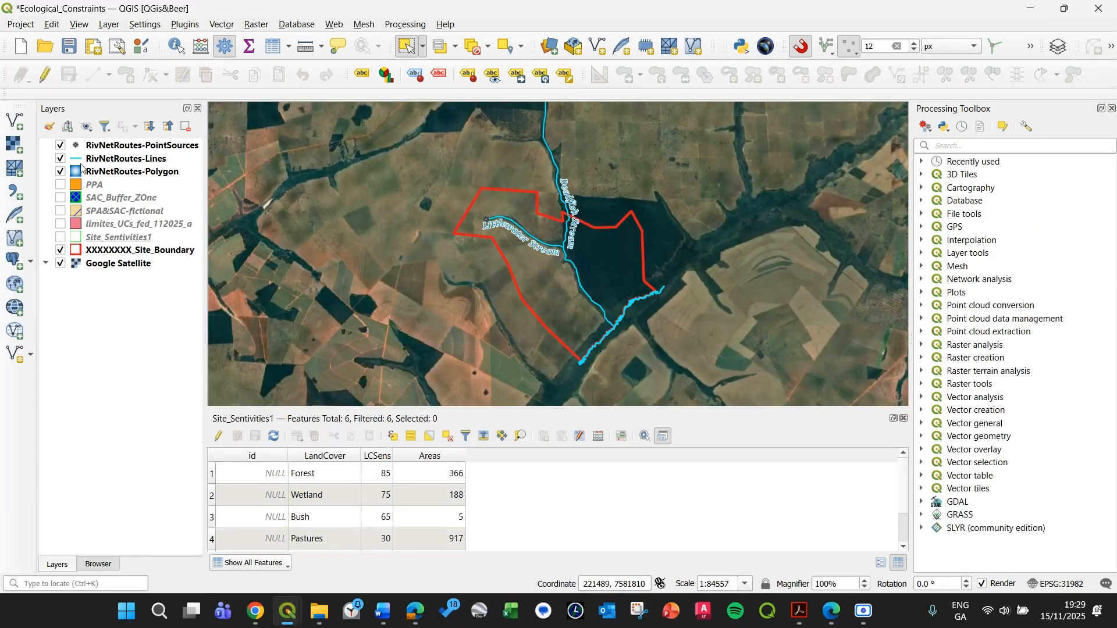
Step: Show the PPA, SAC_Buffer_ZOne, SPA&SAC-fictional, limites_UCs_fed_112025_a and Site_Sentivities1 layers on the map
click(60, 185)
click(60, 198)
click(60, 211)
click(60, 224)
click(60, 236)
Step: Remove the limites_UCs_fed_112025_a layer from the project
click(161, 221)
key(ctrl+d)
drag(446, 263, 348, 239)
scroll(458, 223, up, 1)
drag(448, 224, 429, 187)
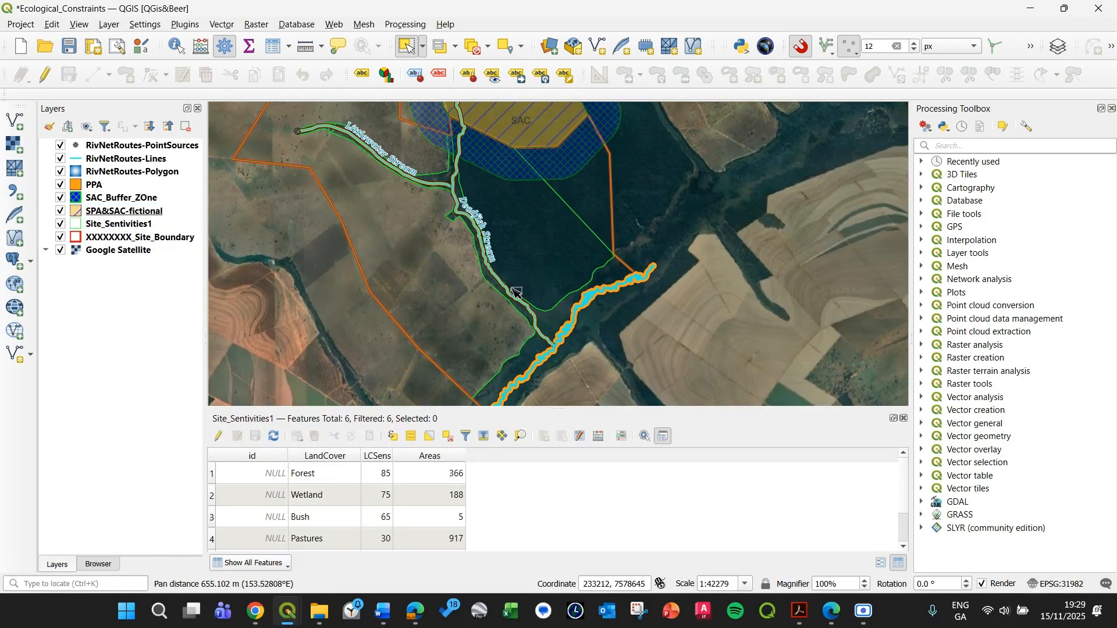
drag(540, 217, 563, 227)
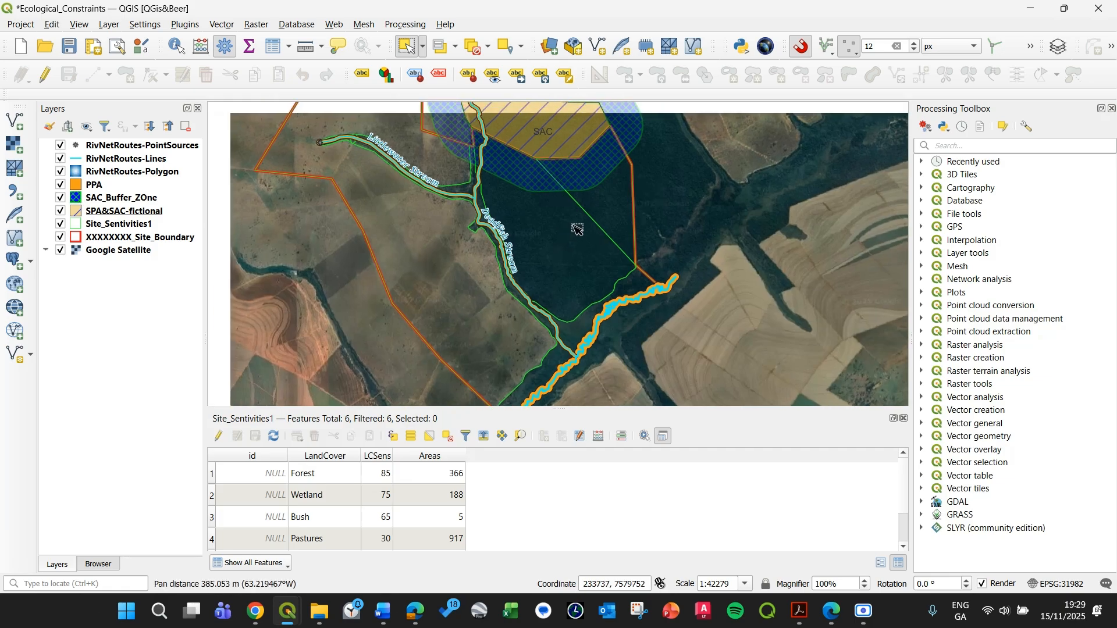
Step: Open the Union (multiple) processing tool with Site_Sentivities1 as the input layer
click(957, 148)
text(union)
key(Return)
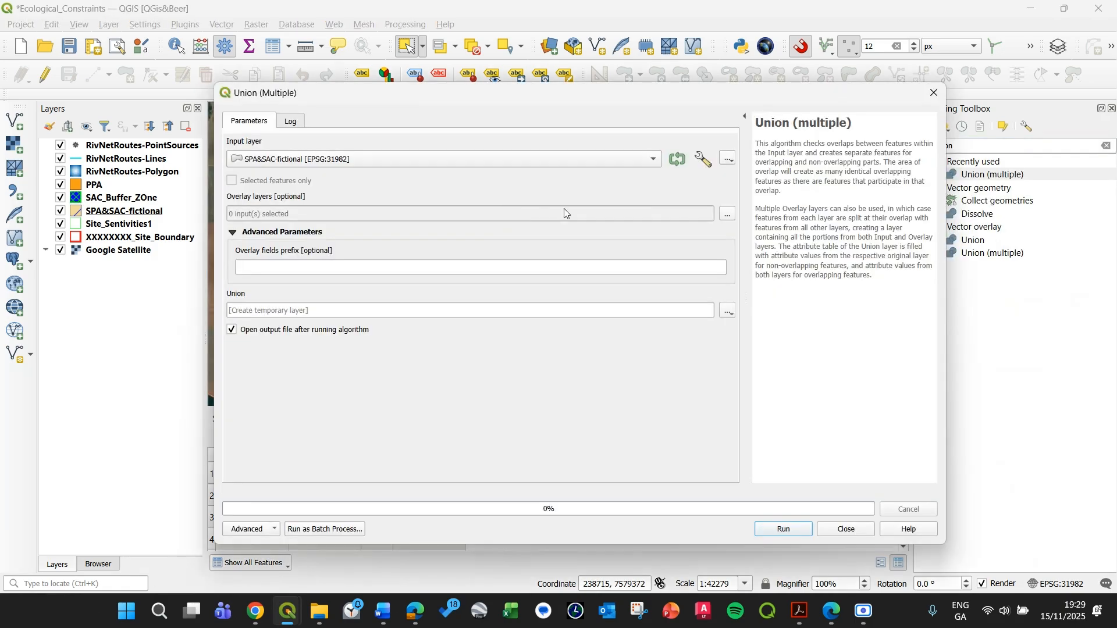
click(325, 159)
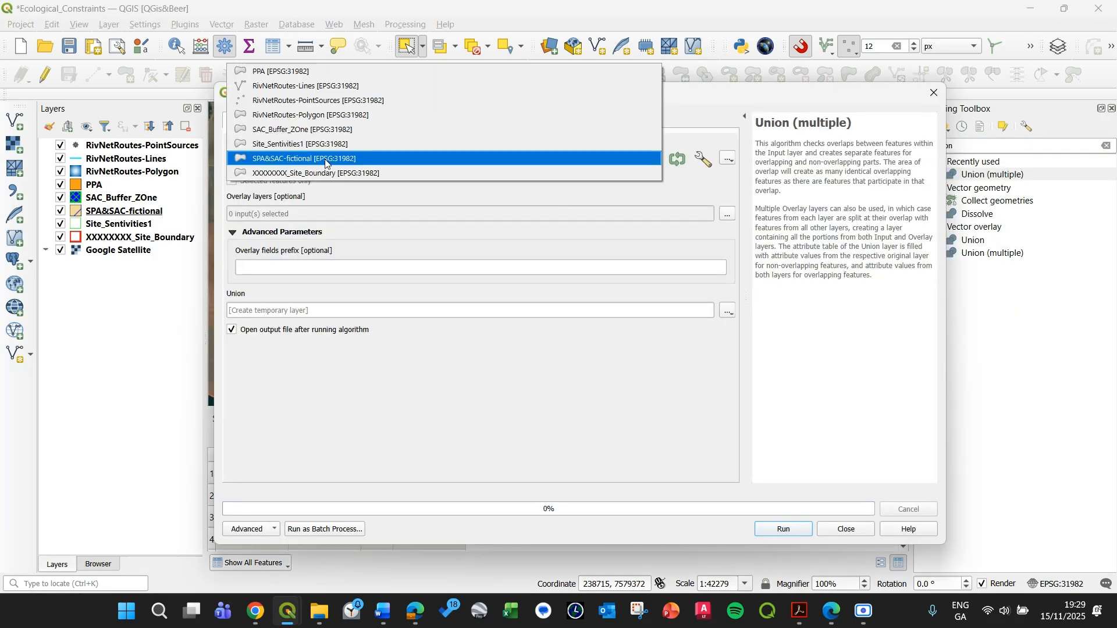
click(273, 145)
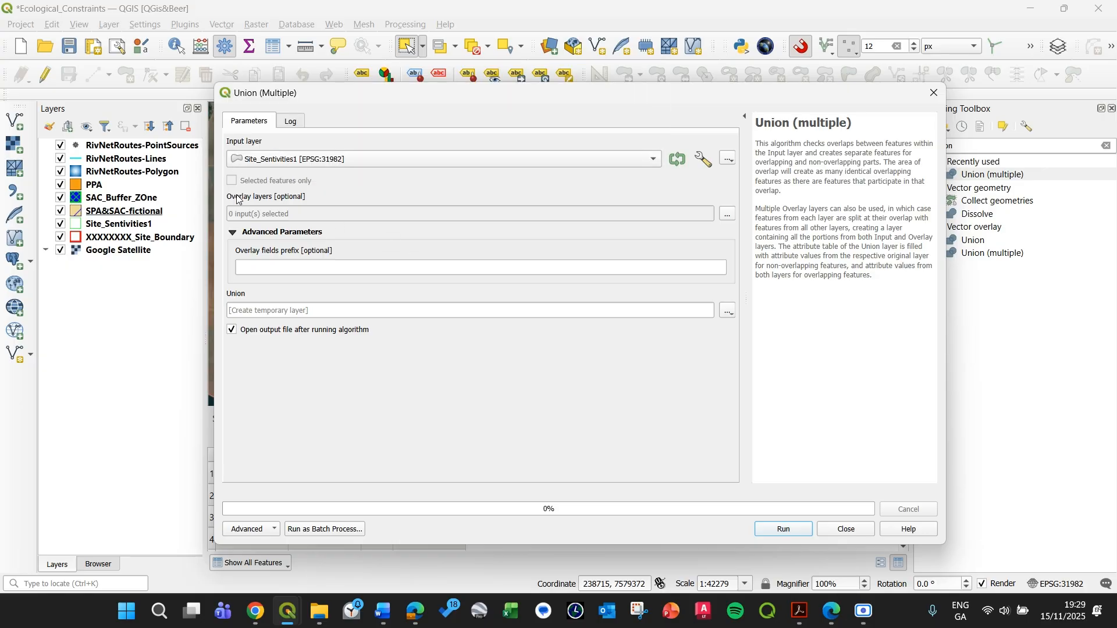
Step: Set PPA, SAC_Buffer_ZOne and SPA&SAC-fictional as overlay layers and run the union into a temporary layer
click(727, 215)
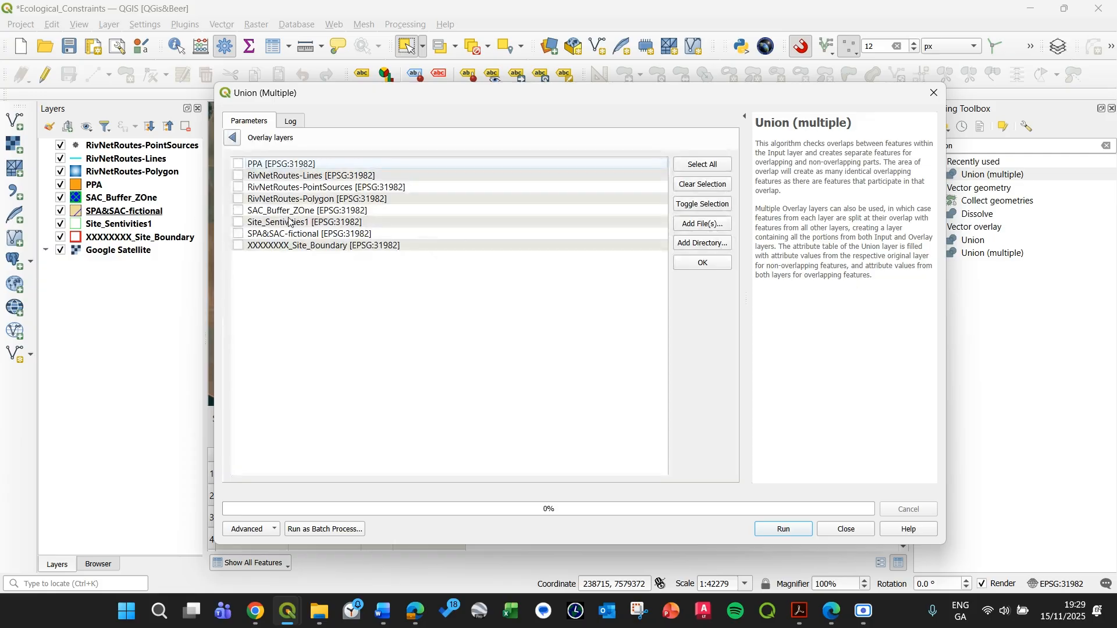
click(238, 165)
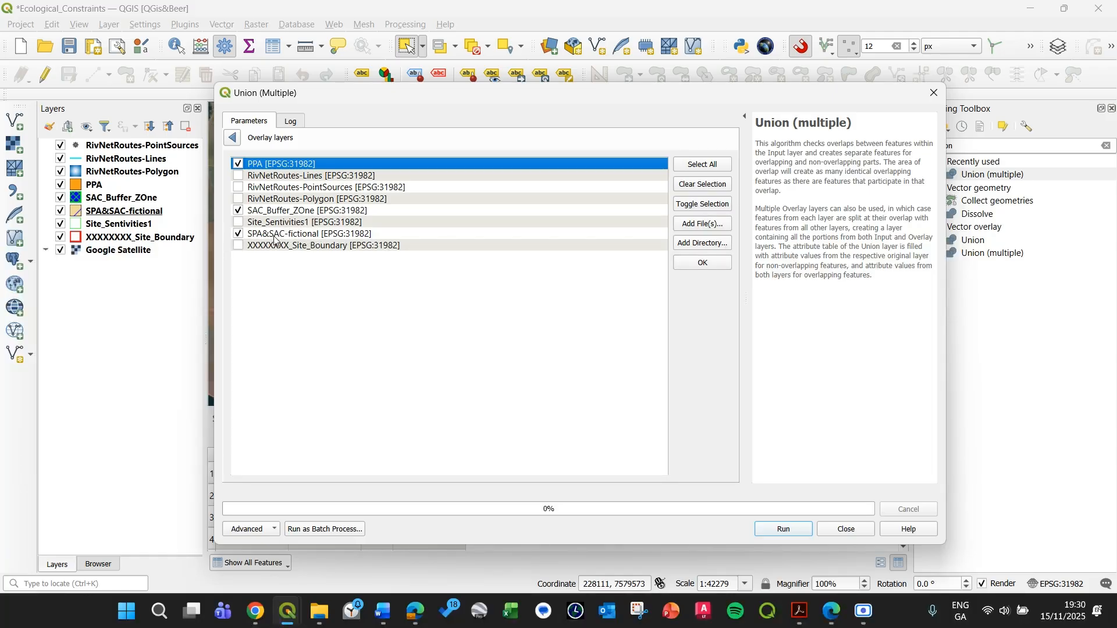
drag(512, 98, 501, 258)
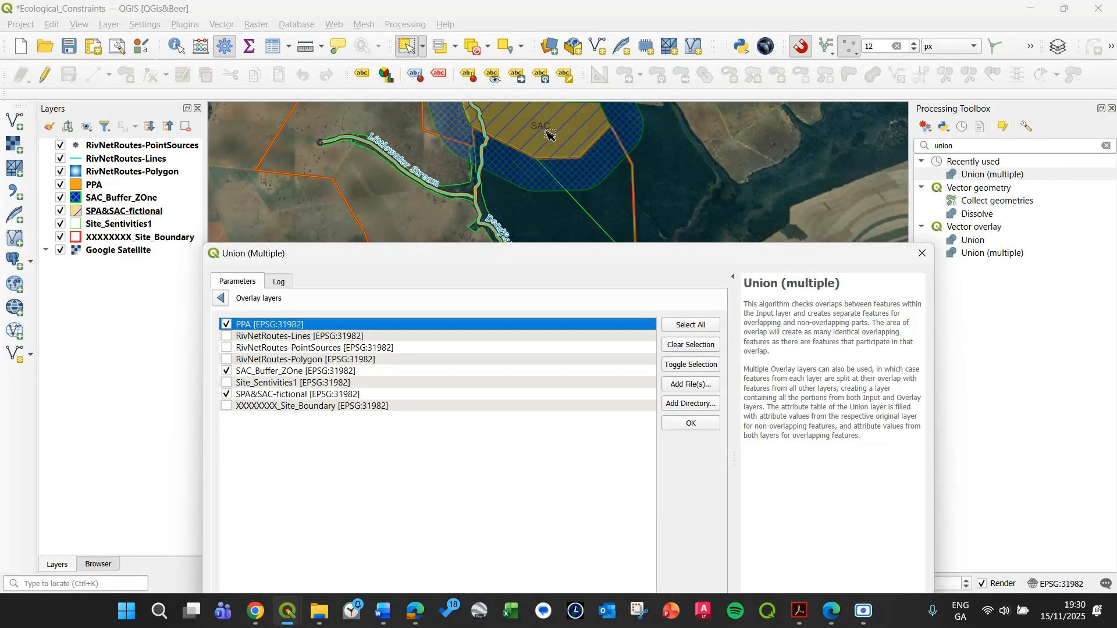
drag(546, 260, 491, 43)
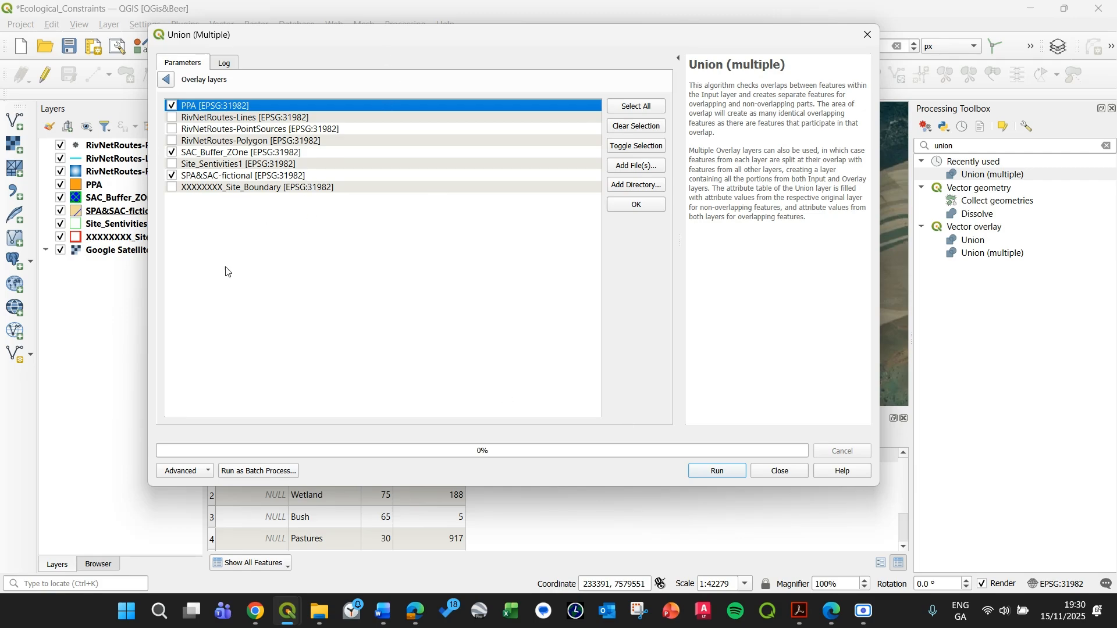
click(722, 475)
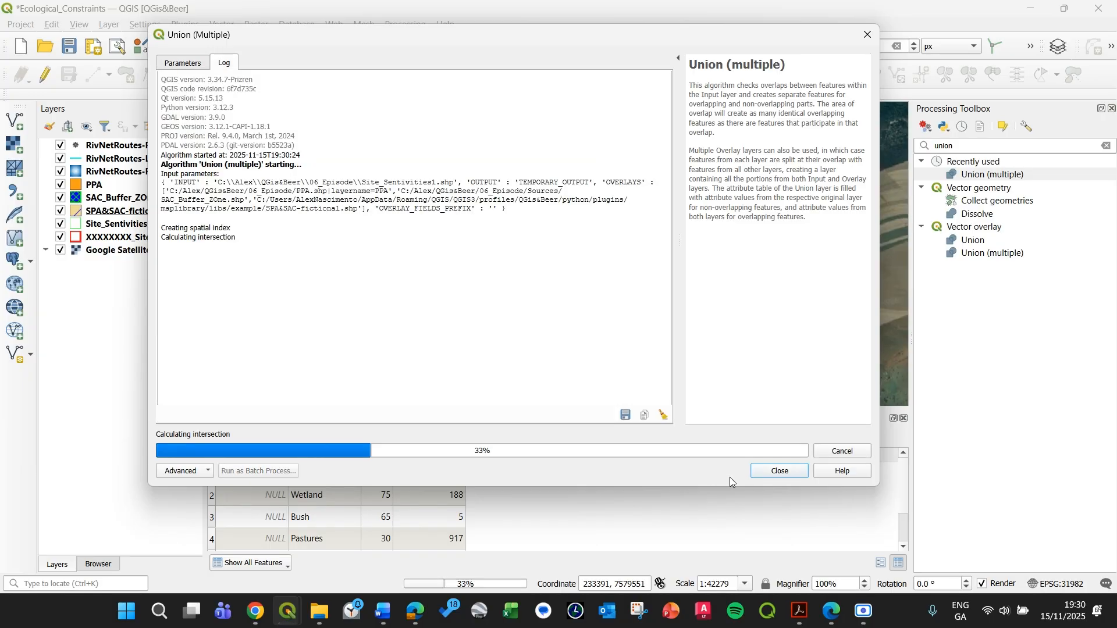
click(777, 472)
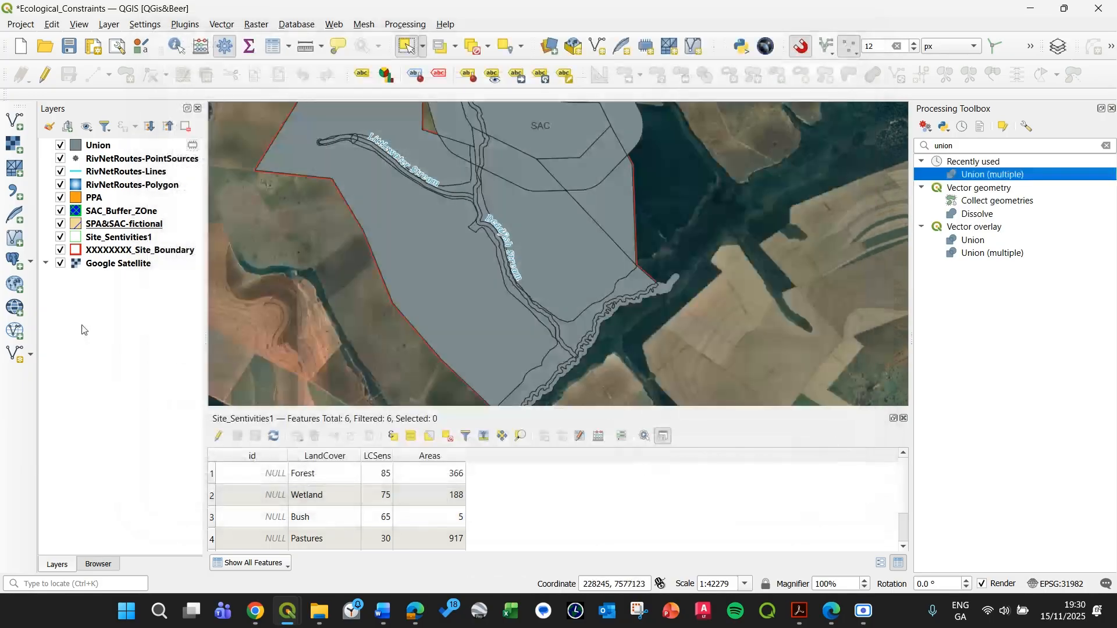
Step: Start editing the Union layer and delete the SAC buffer polygon lying north of the site boundary
click(92, 148)
drag(368, 318, 417, 469)
scroll(517, 241, down, 1)
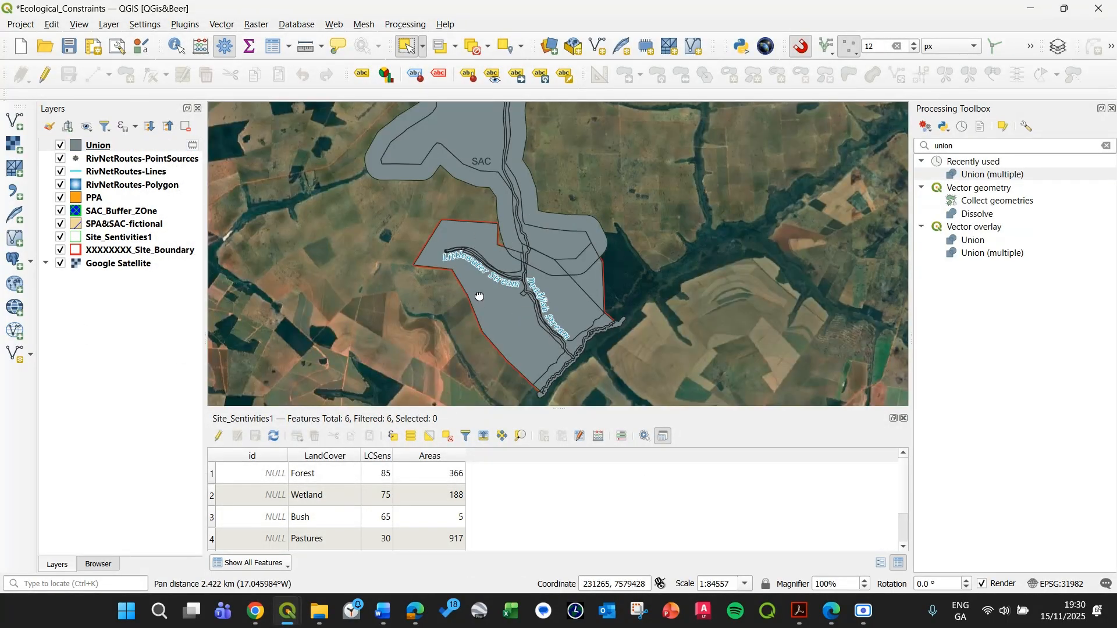
drag(502, 312, 453, 290)
click(116, 146)
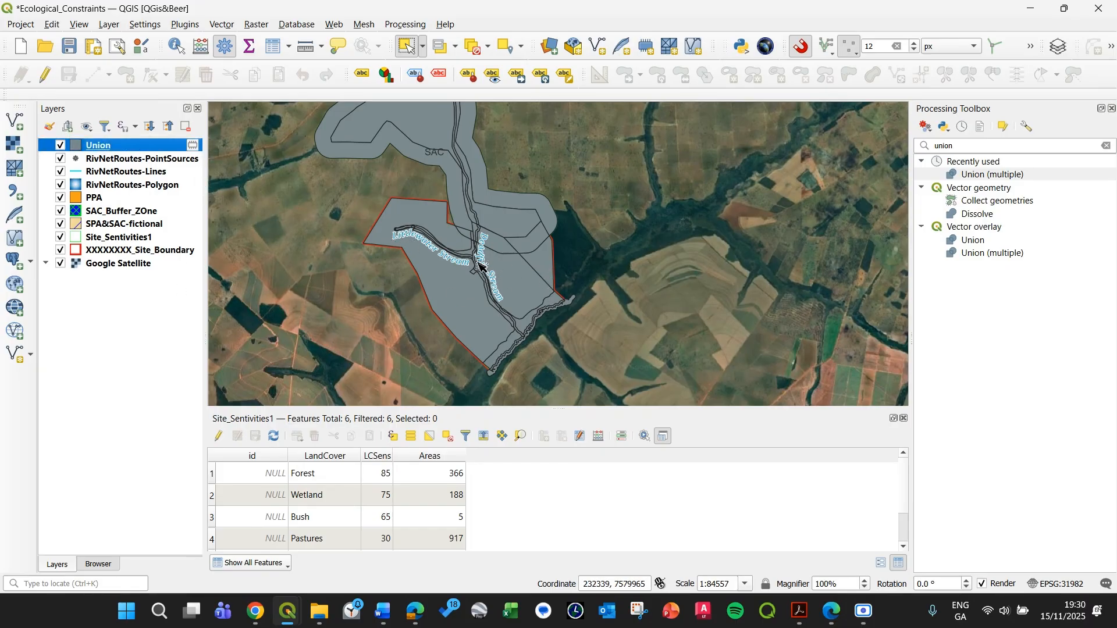
scroll(462, 257, up, 1)
click(45, 75)
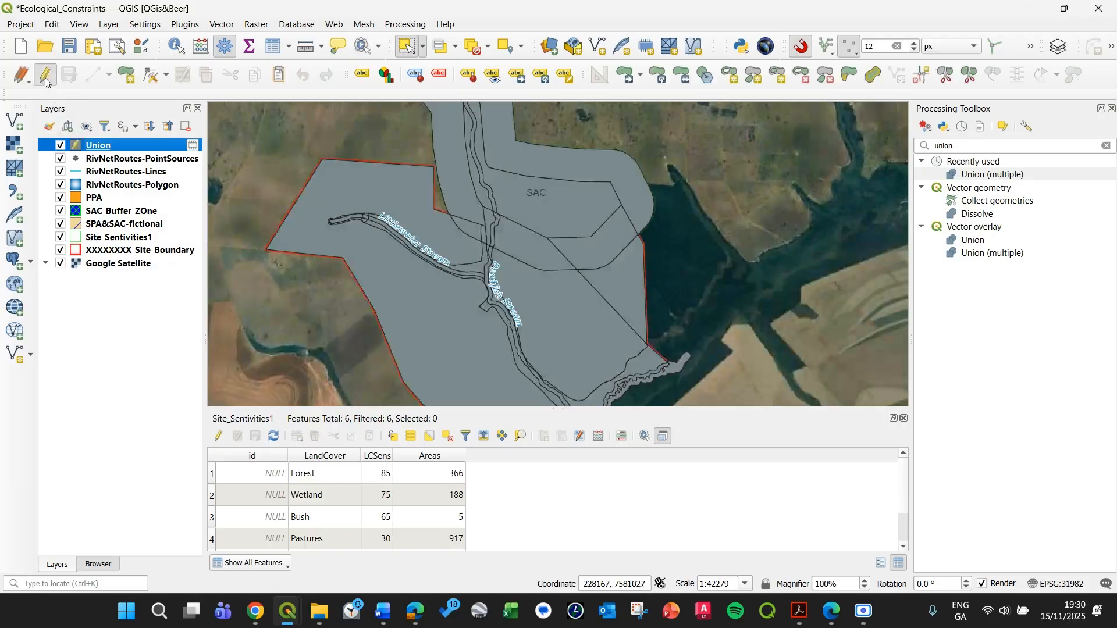
click(414, 243)
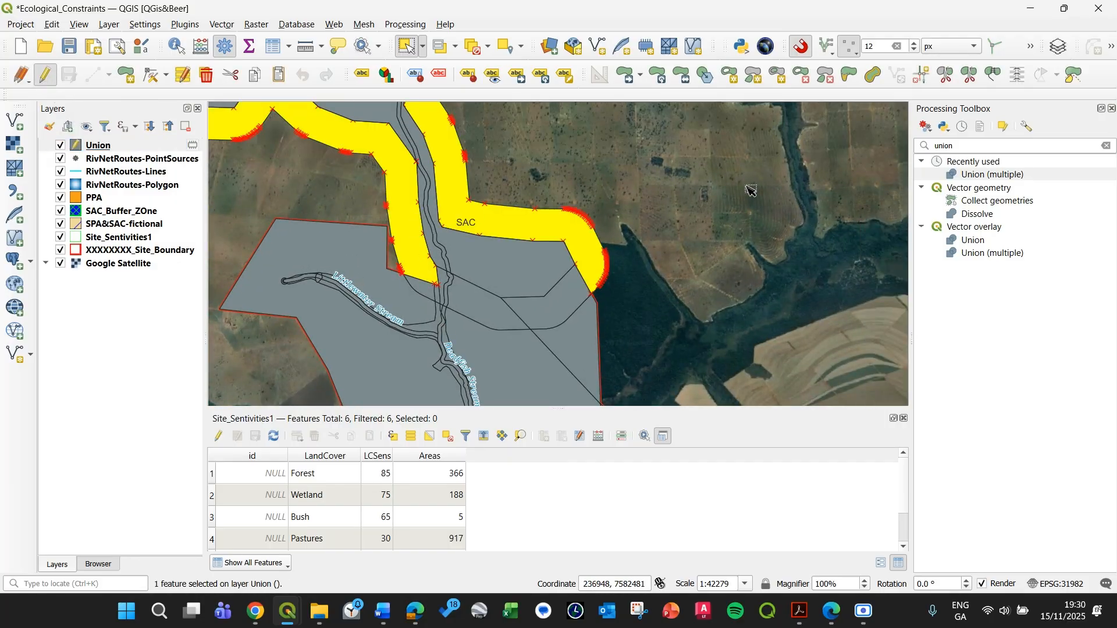
click(207, 76)
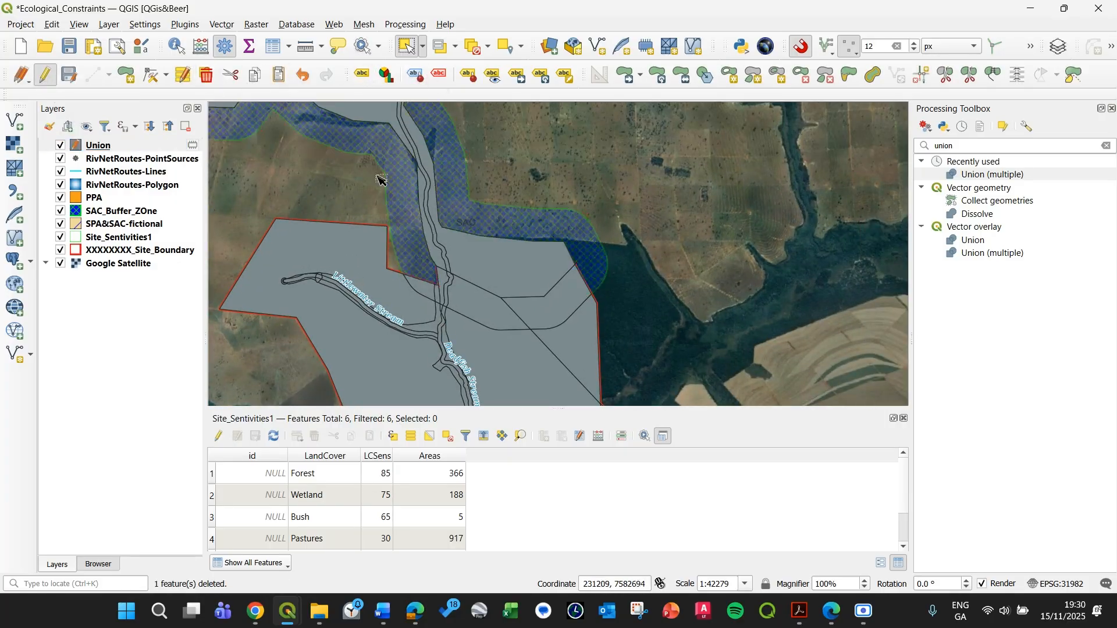
Step: Delete the SAC and stream corridor polygons outside the northern site boundary from the Union layer
drag(387, 186, 446, 261)
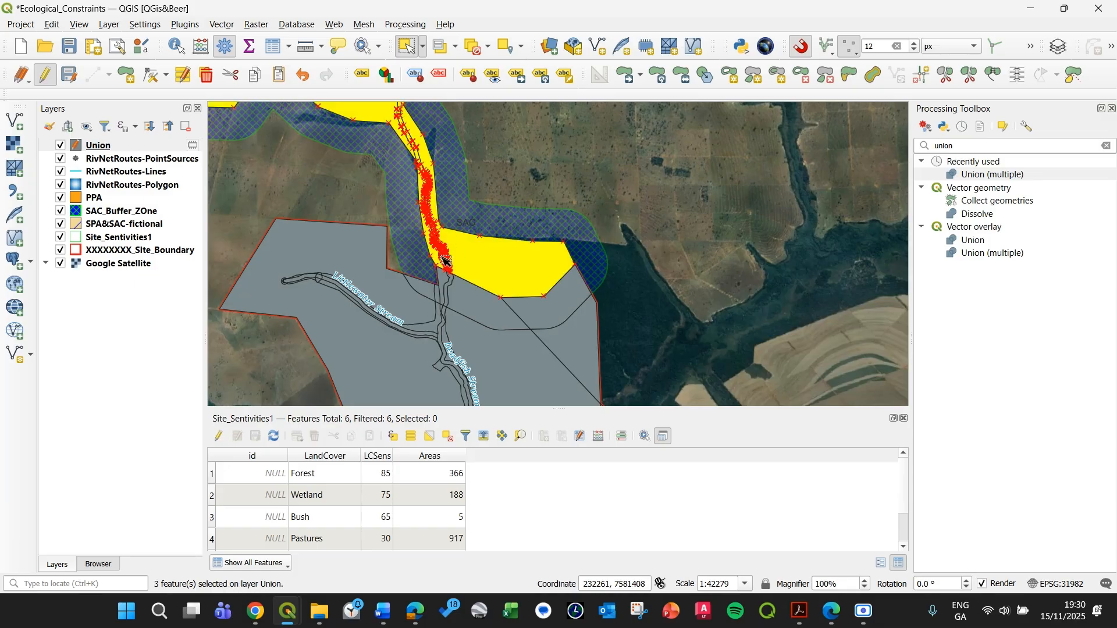
click(207, 76)
drag(548, 296, 547, 241)
drag(650, 333, 623, 255)
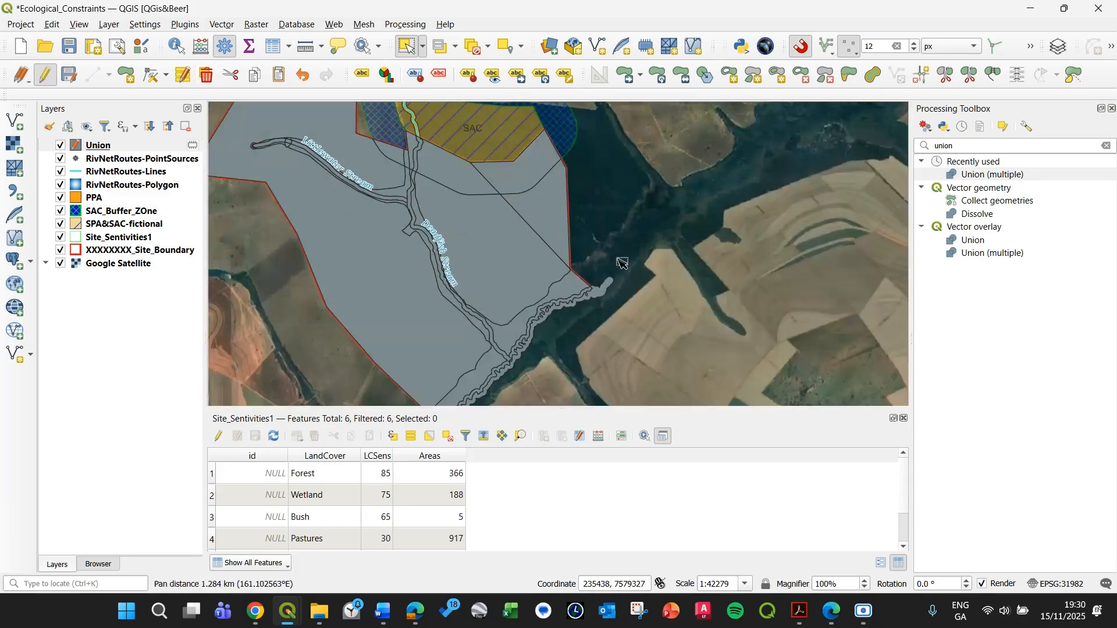
click(437, 296)
click(211, 75)
Step: Hide the PPA, SAC_Buffer_ZOne and SPA&SAC-fictional layers, open the Union attribute table and dock it below the map
drag(602, 234, 723, 360)
scroll(544, 162, up, 2)
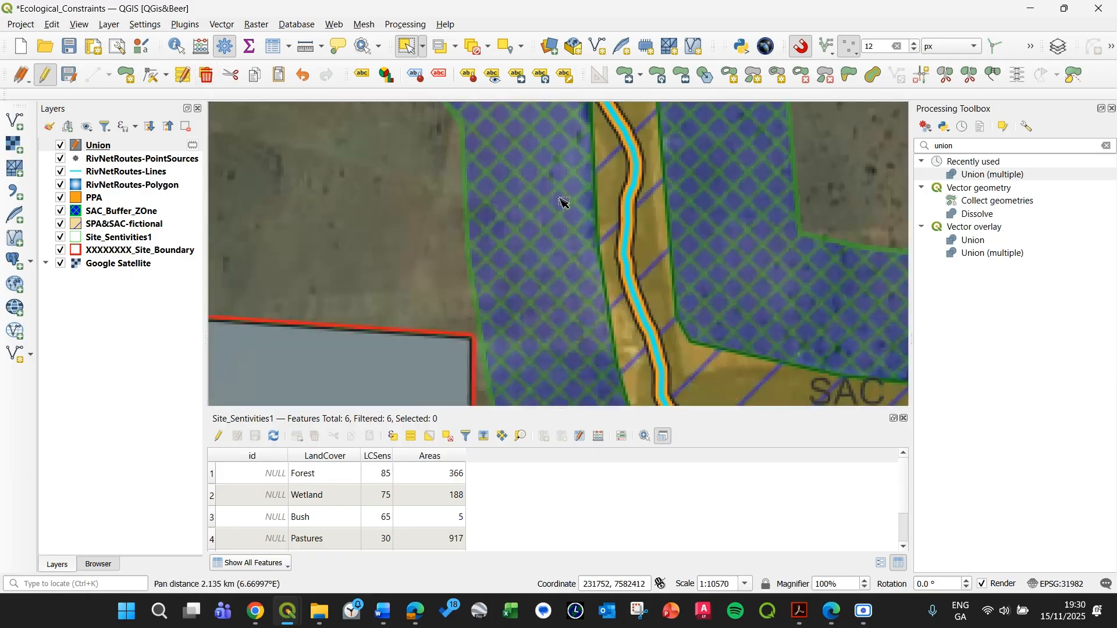
drag(600, 261, 491, 117)
scroll(383, 258, down, 1)
right_click(118, 145)
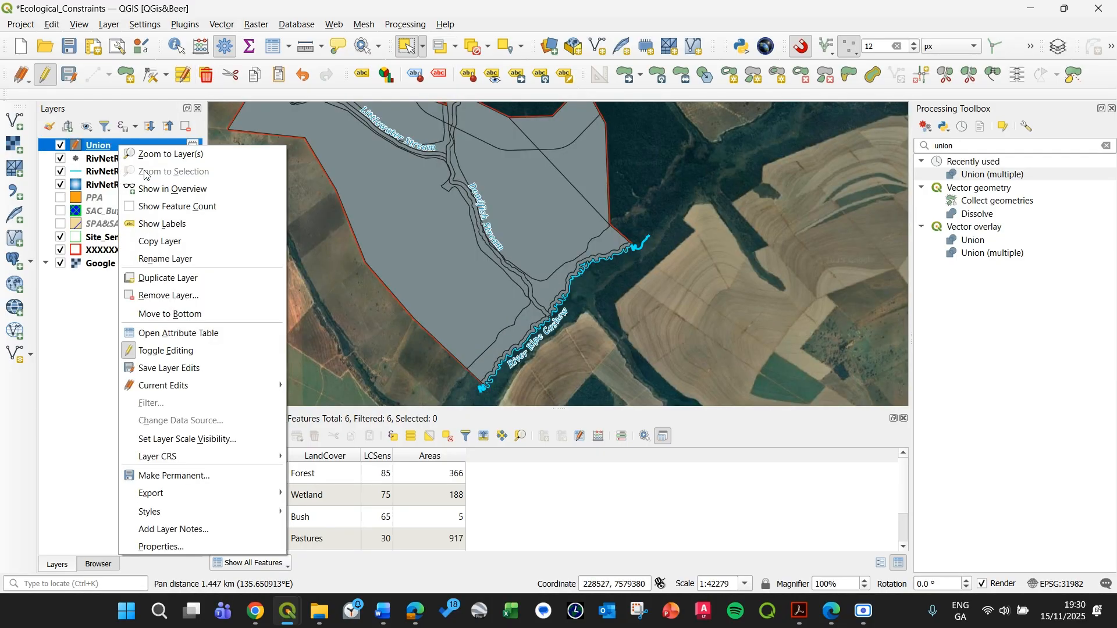
click(195, 334)
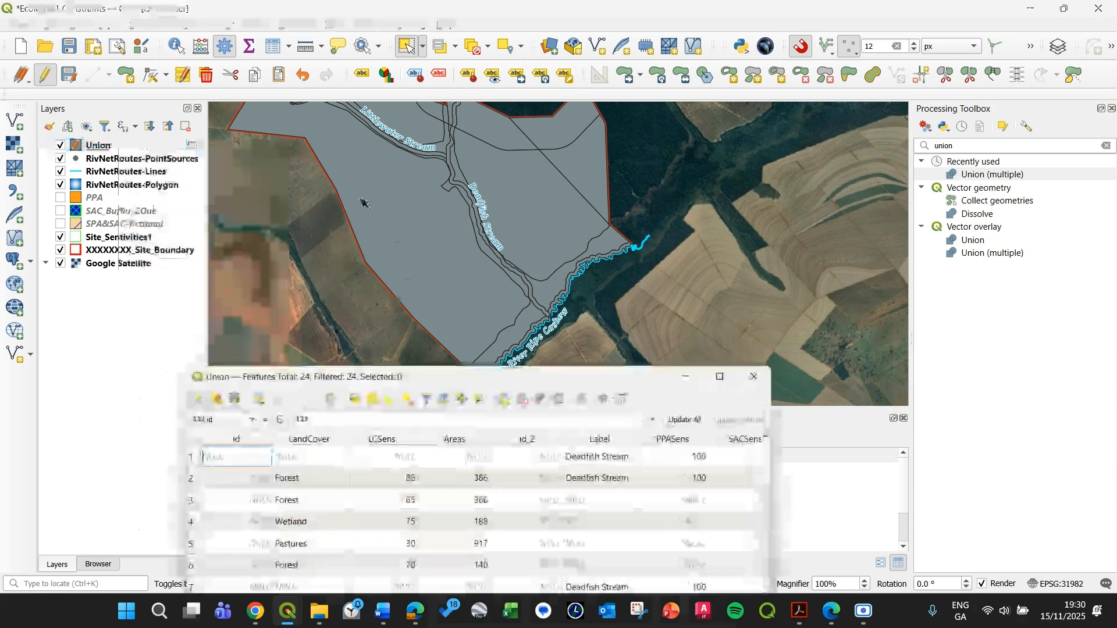
drag(634, 383, 437, 530)
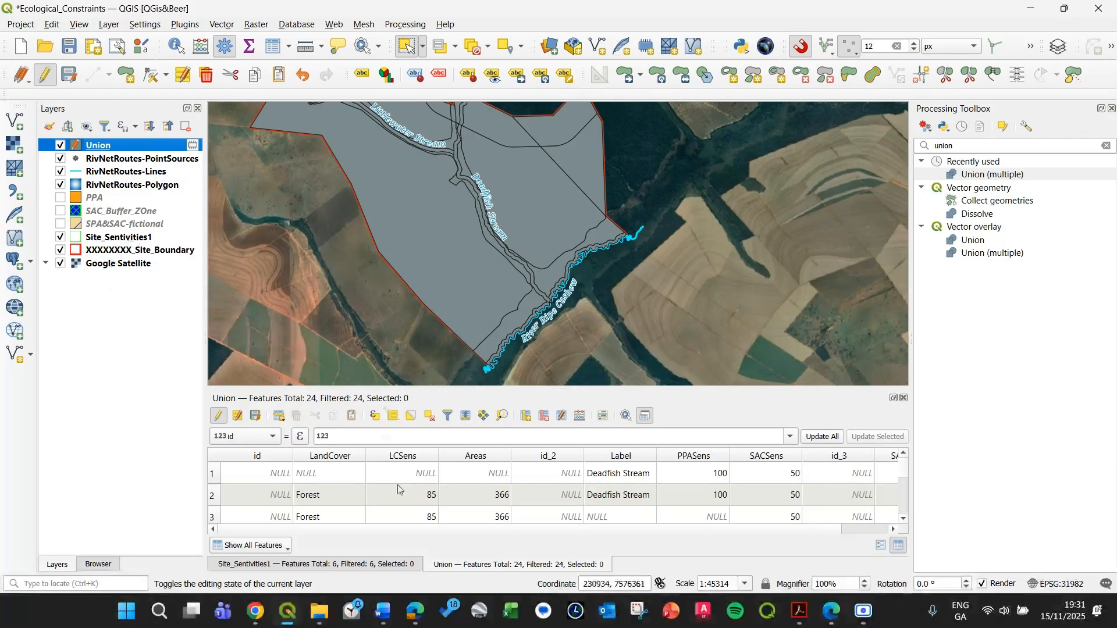
Step: Delete the remaining Union features that have no LandCover value, such as the first Deadfish Stream record
scroll(321, 479, down, 1)
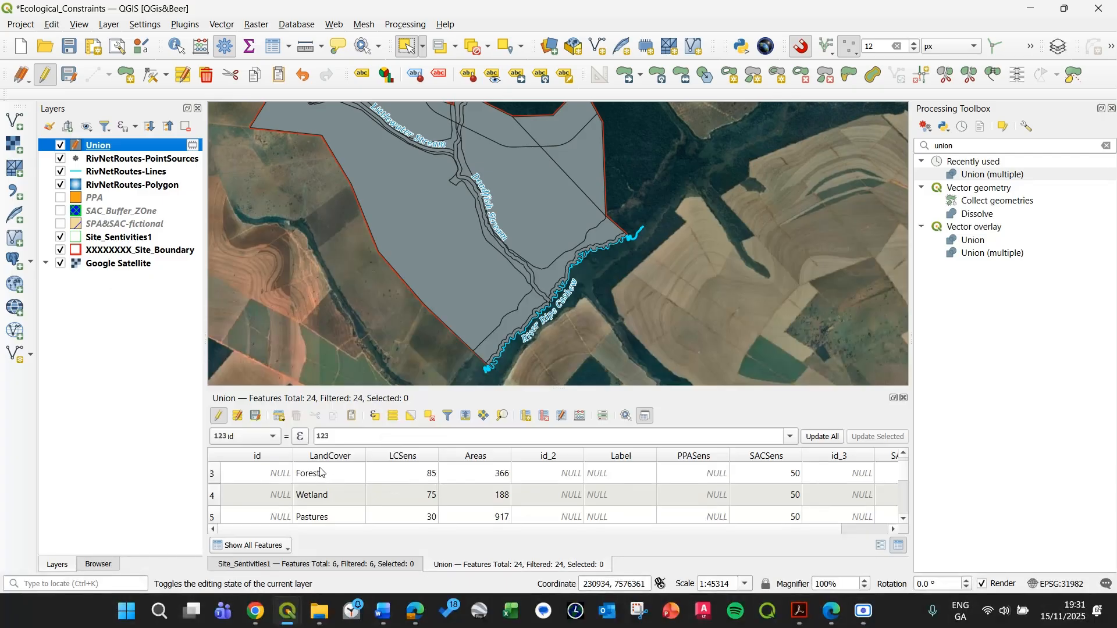
scroll(370, 499, up, 1)
scroll(335, 485, down, 1)
scroll(329, 485, up, 1)
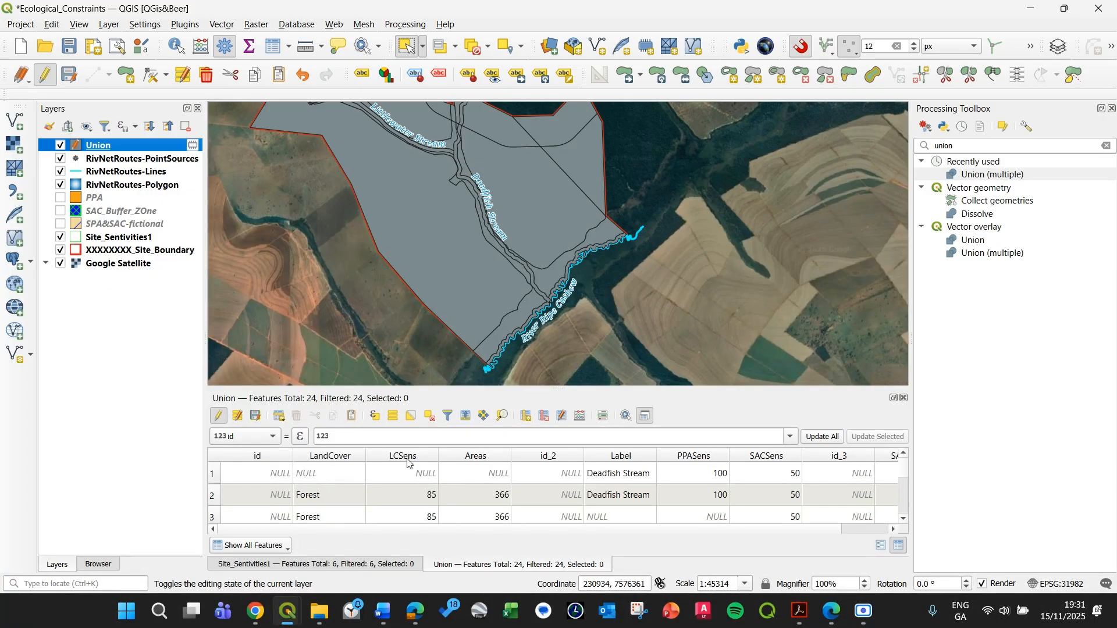
click(217, 476)
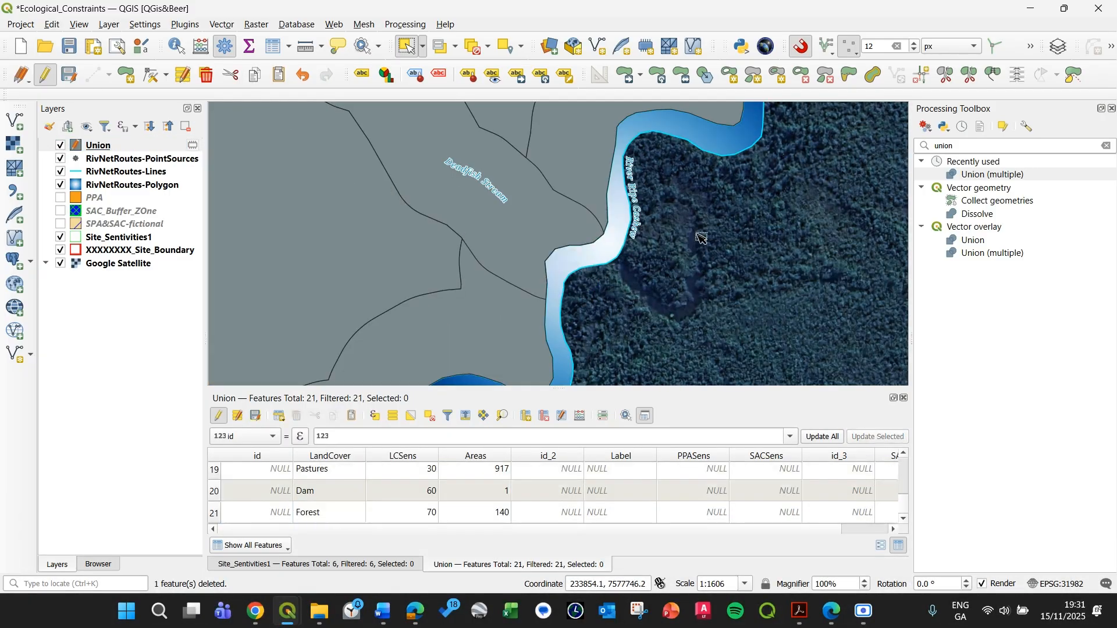
scroll(701, 239, down, 4)
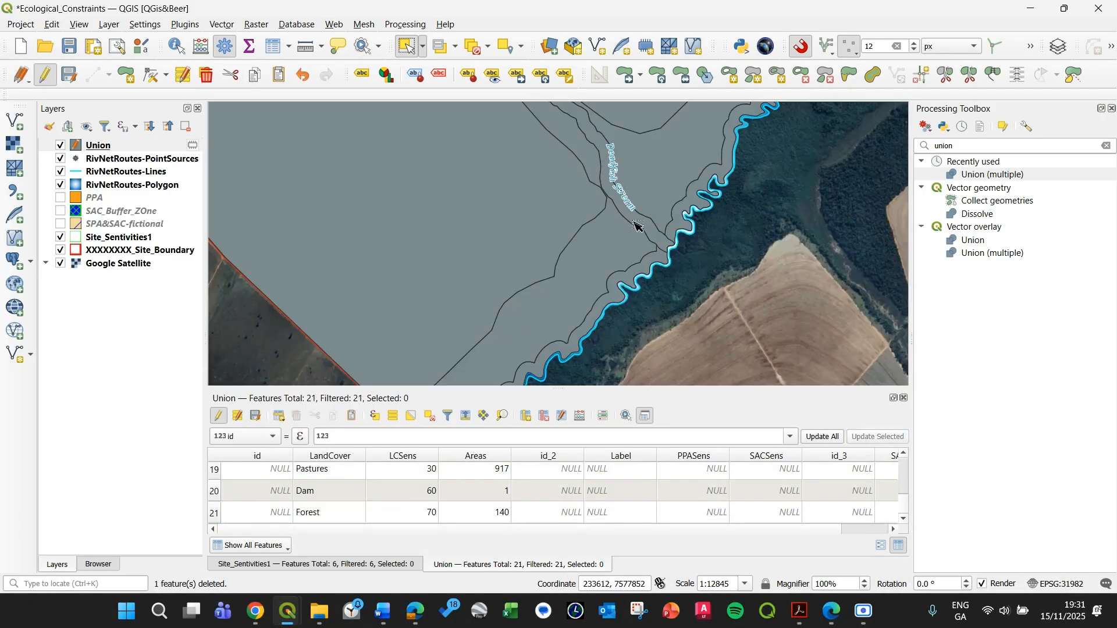
scroll(360, 502, up, 6)
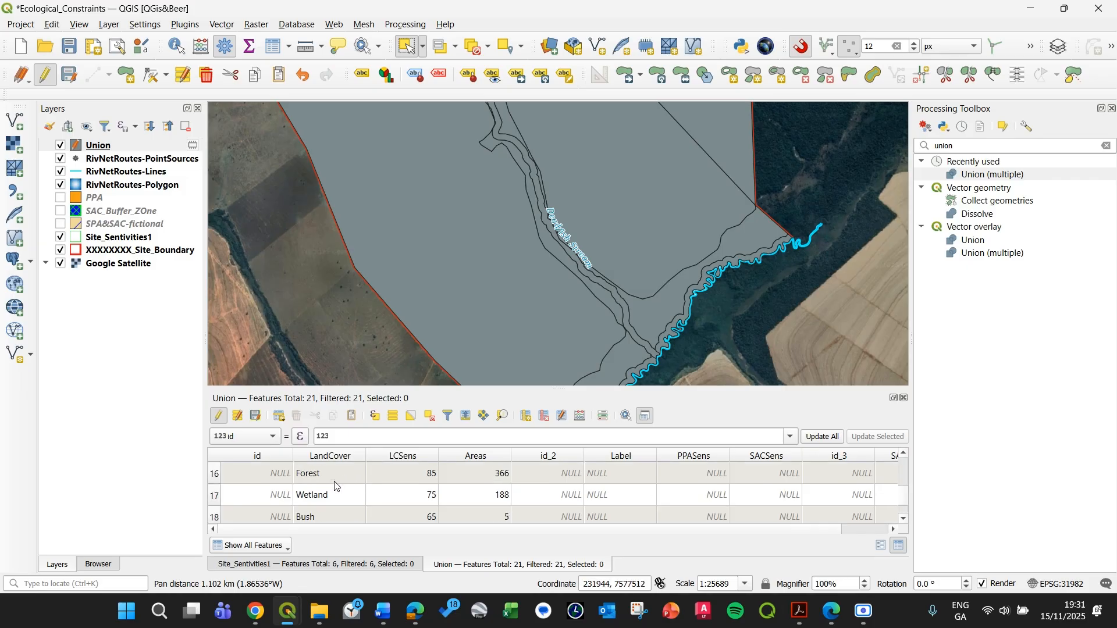
scroll(374, 506, up, 1)
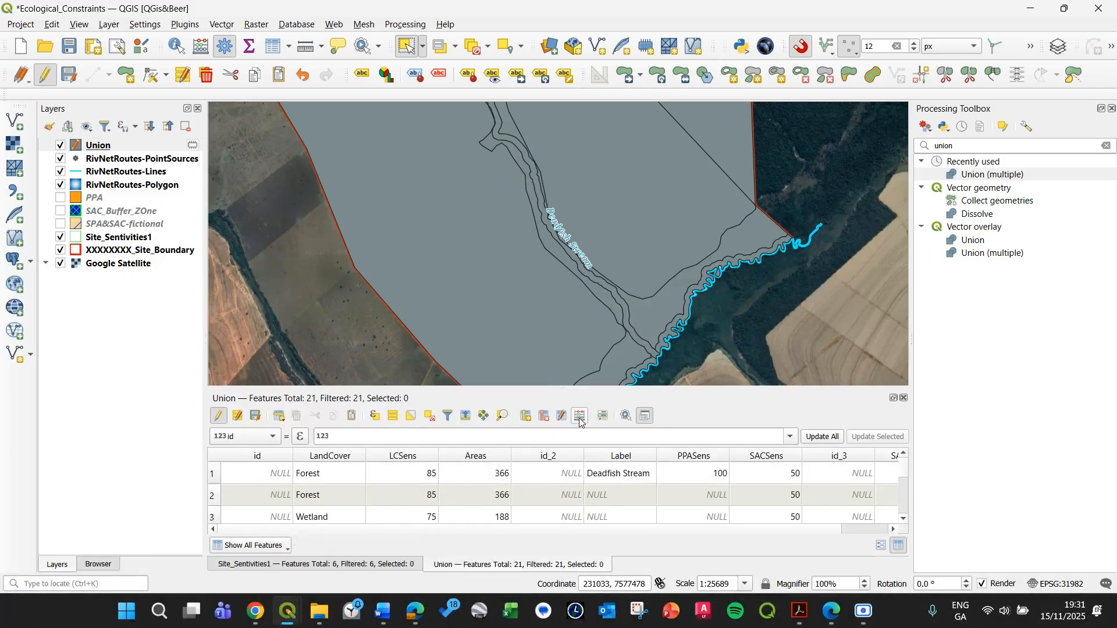
Step: Examine the Union polygons across the site and their LCSens, PPASens and SACSens scores in the attribute table
scroll(705, 331, down, 1)
drag(705, 331, 611, 313)
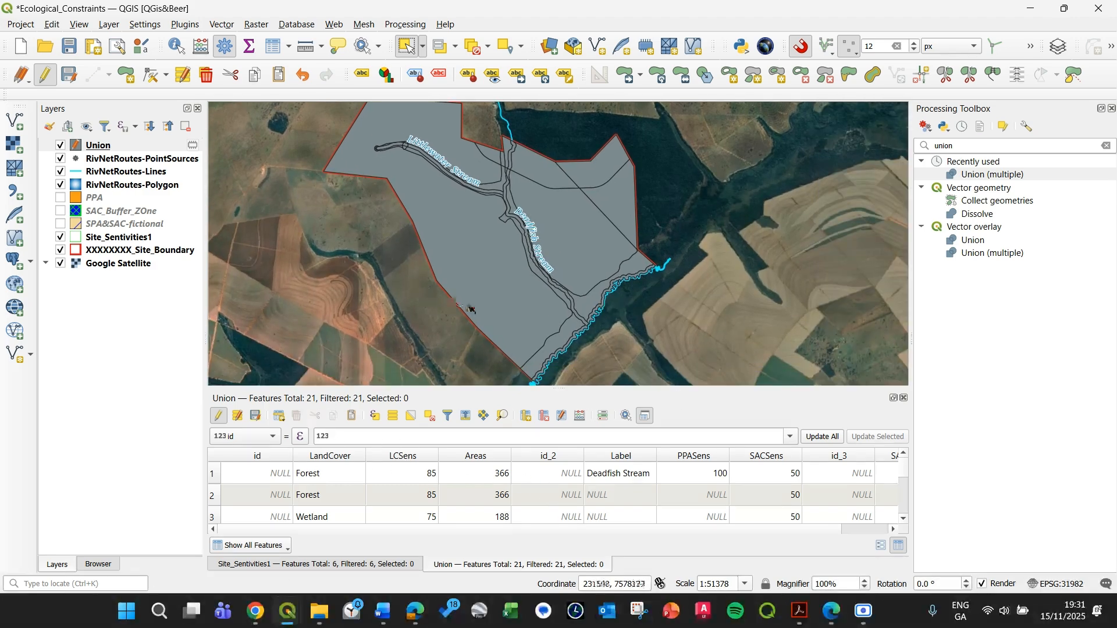
drag(588, 234, 515, 280)
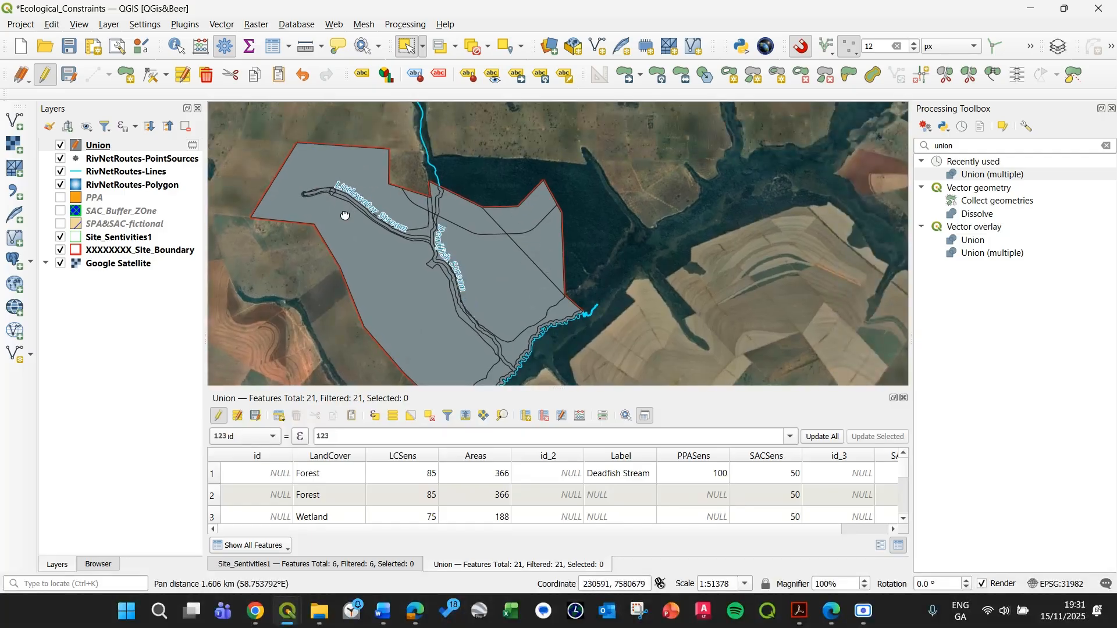
drag(347, 212, 362, 214)
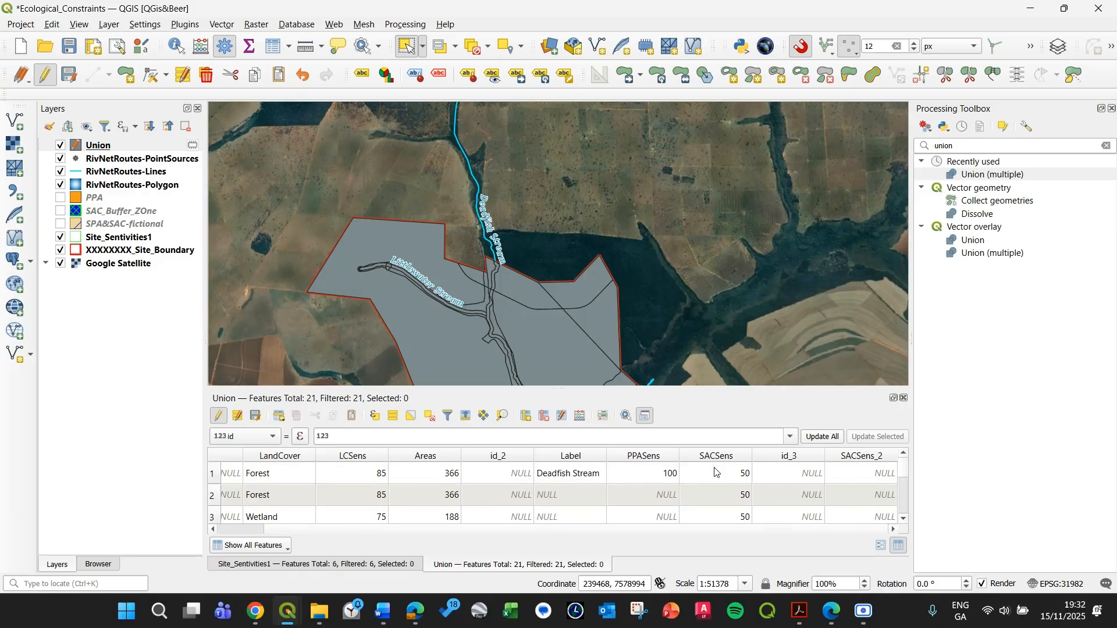
scroll(716, 472, down, 3)
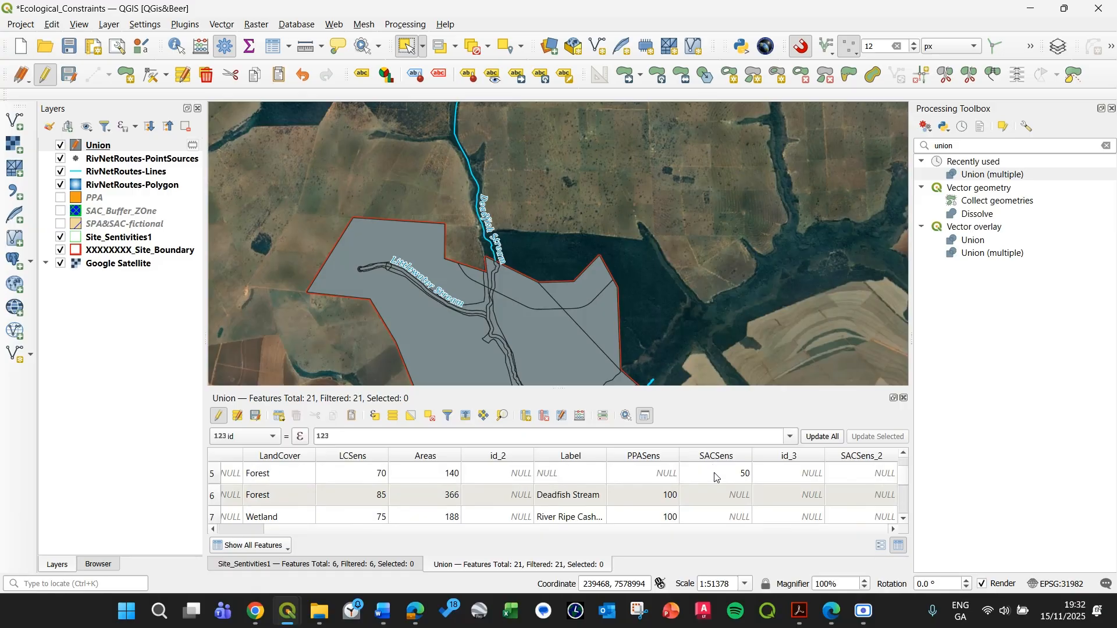
scroll(717, 505, up, 3)
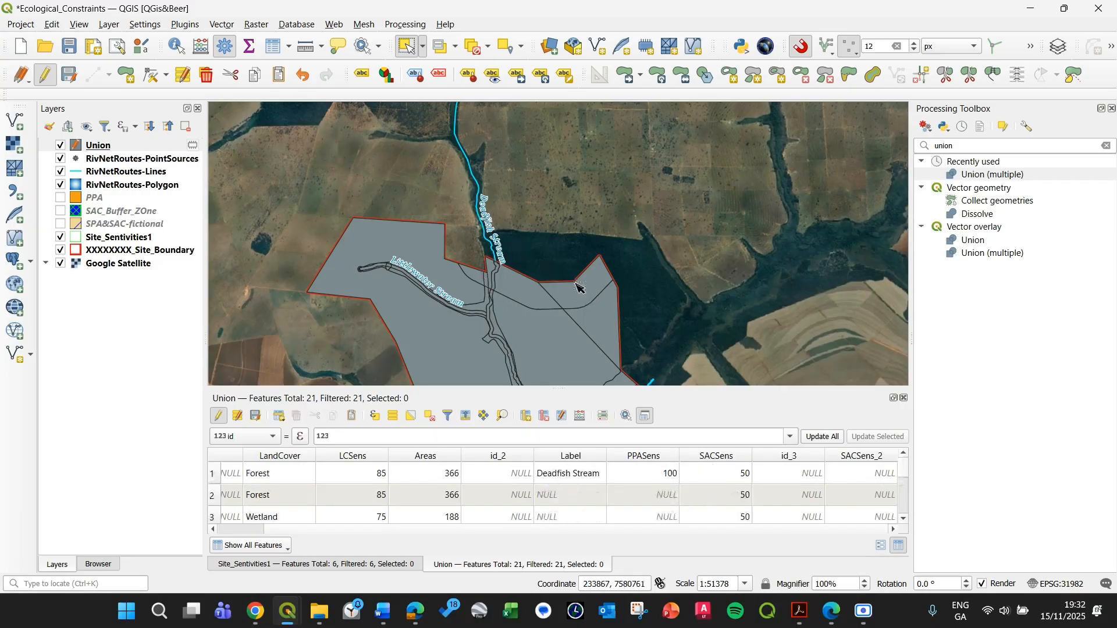
click(598, 282)
click(563, 232)
drag(555, 253, 593, 241)
click(665, 497)
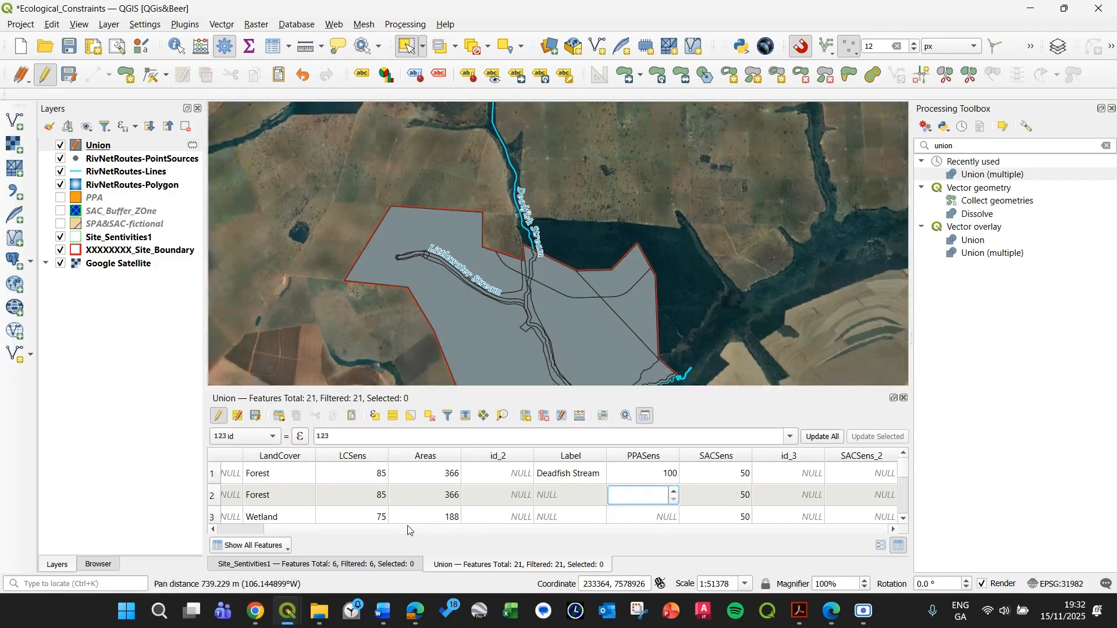
click(295, 299)
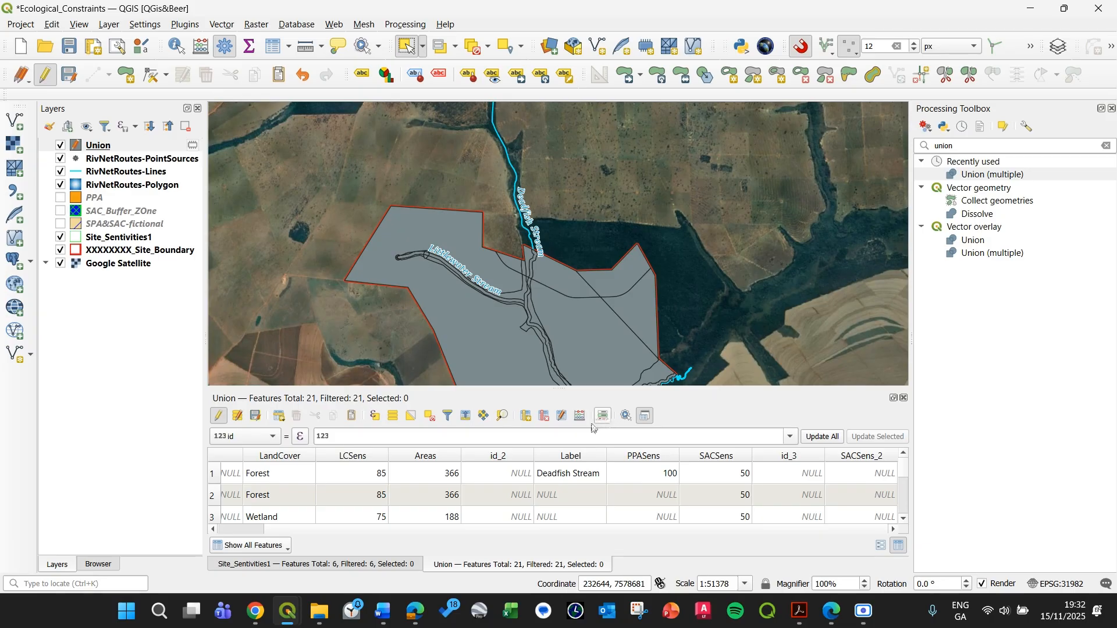
Step: Set up a new whole-number (integer) field named Sens_Total with length 3 in the Union layer's field calculator
click(563, 416)
click(728, 324)
click(580, 415)
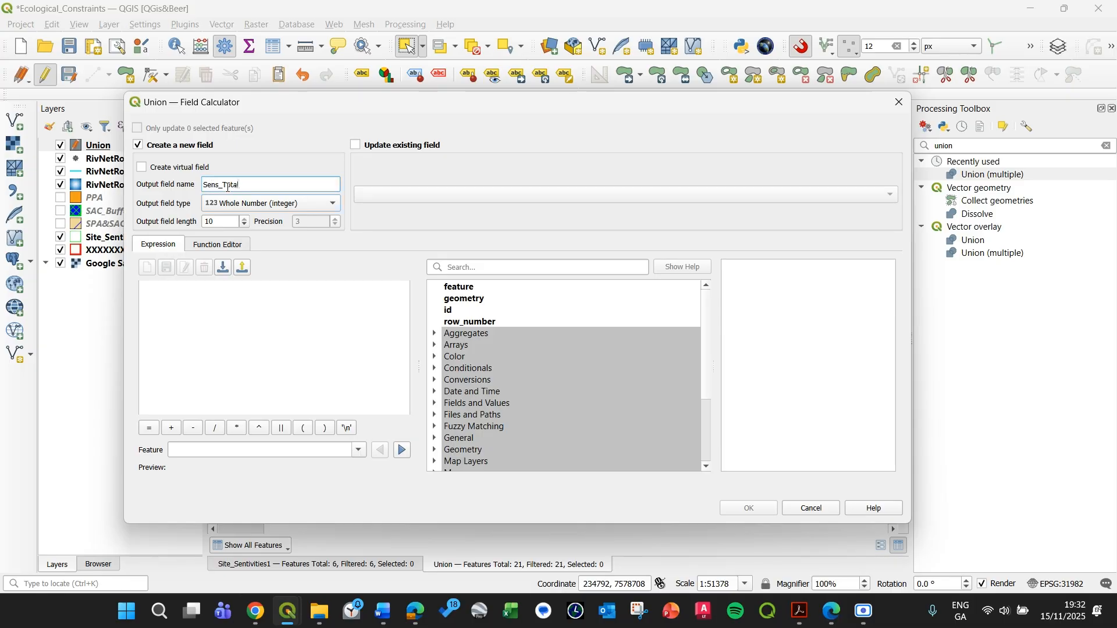
click(236, 204)
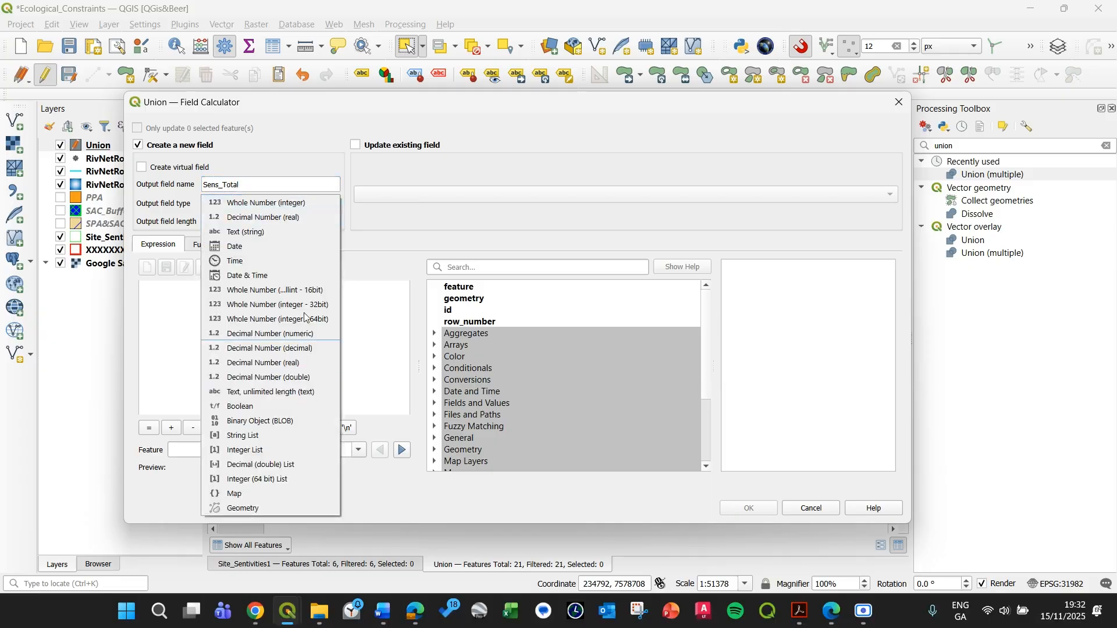
click(266, 203)
click(222, 223)
drag(221, 223, 187, 226)
text(3)
Step: Calculate Sens_Total with the expression max( "LCSens" , "PPASens" , "SACSens" )
click(240, 335)
text(max()
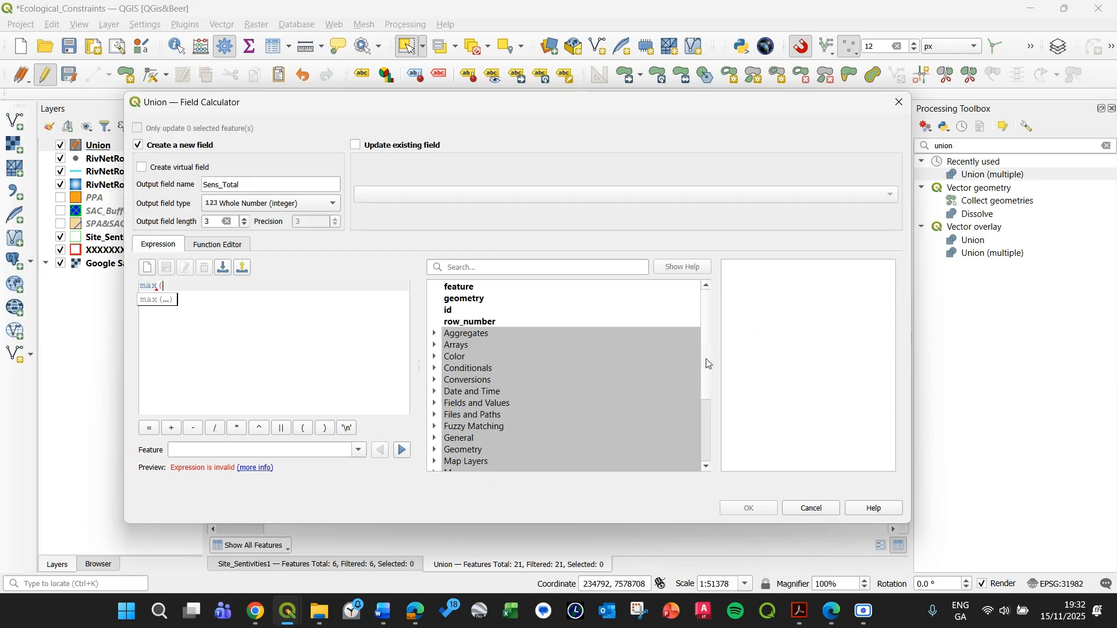
scroll(711, 407, down, 2)
scroll(711, 408, down, 1)
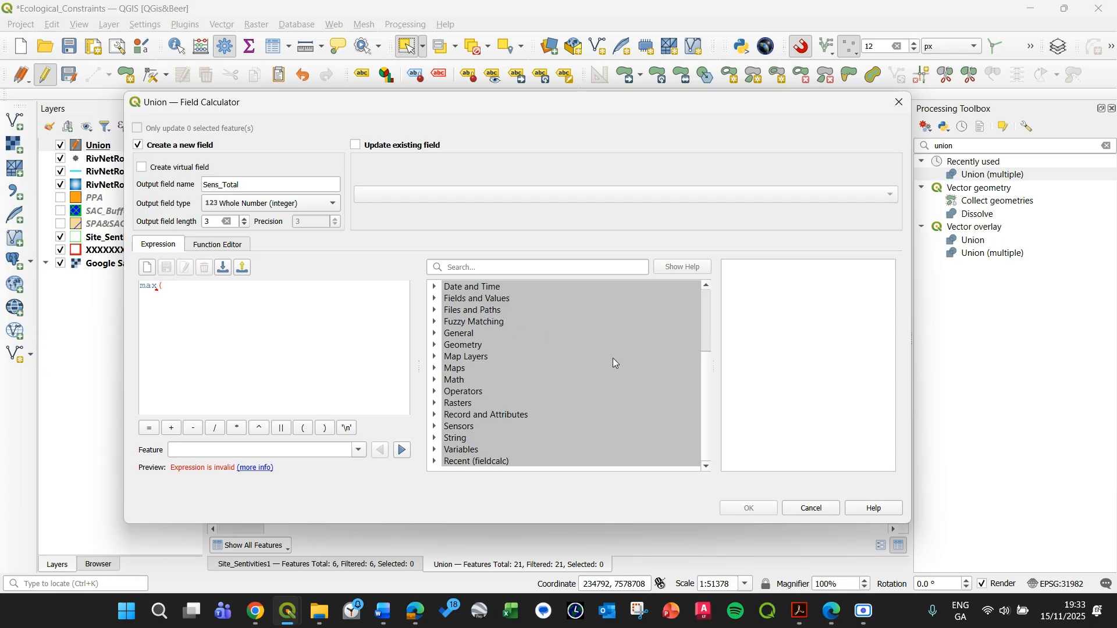
scroll(704, 366, up, 3)
scroll(698, 326, down, 1)
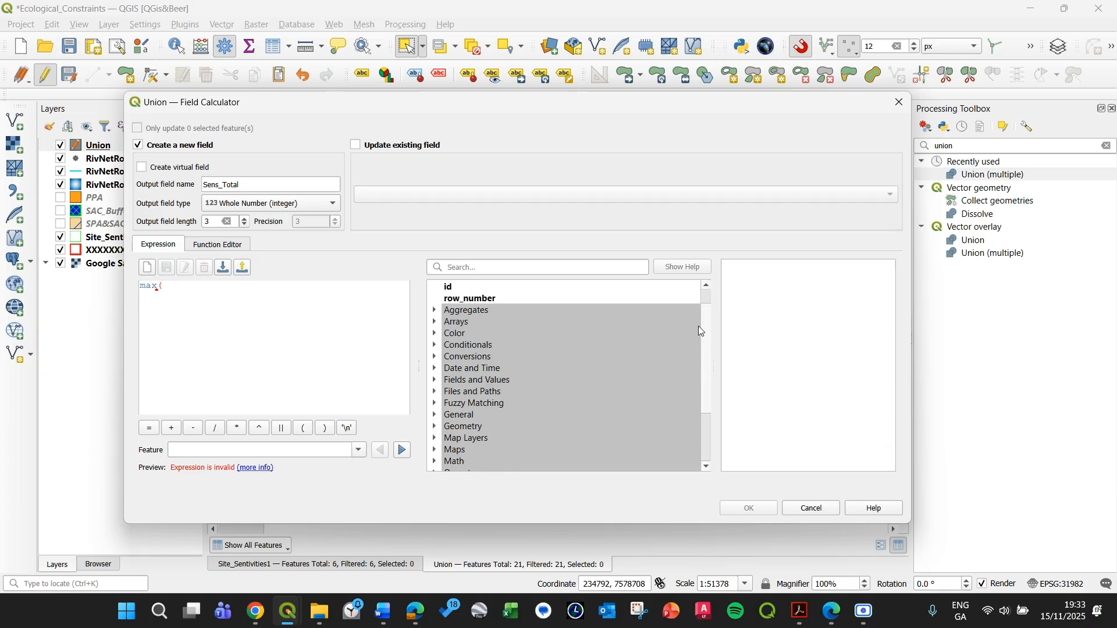
scroll(658, 375, up, 1)
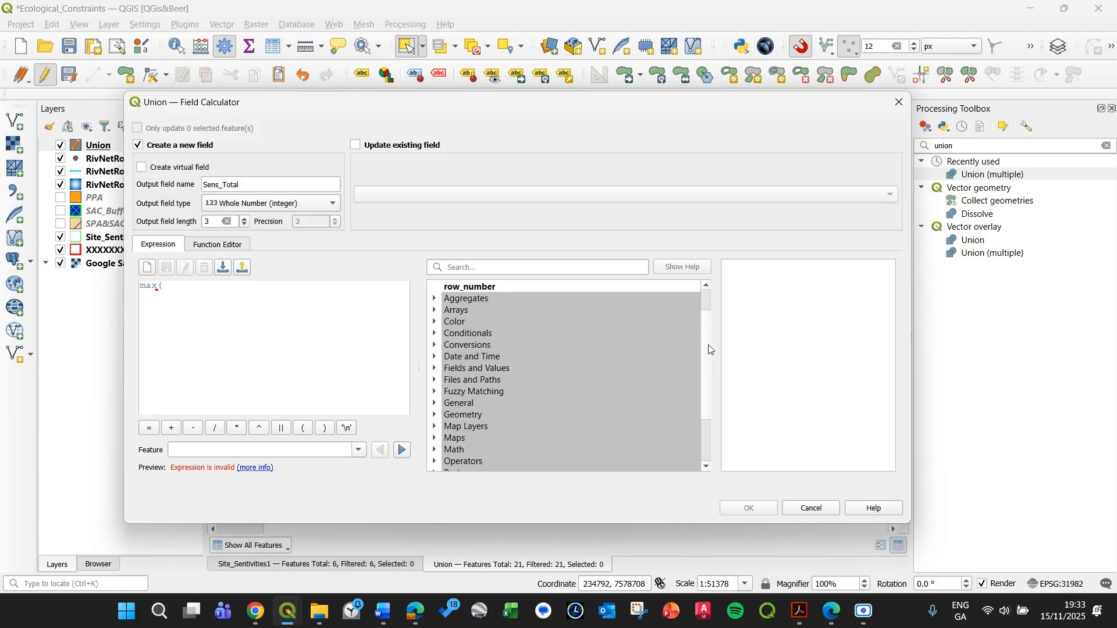
scroll(708, 351, up, 2)
scroll(708, 348, down, 1)
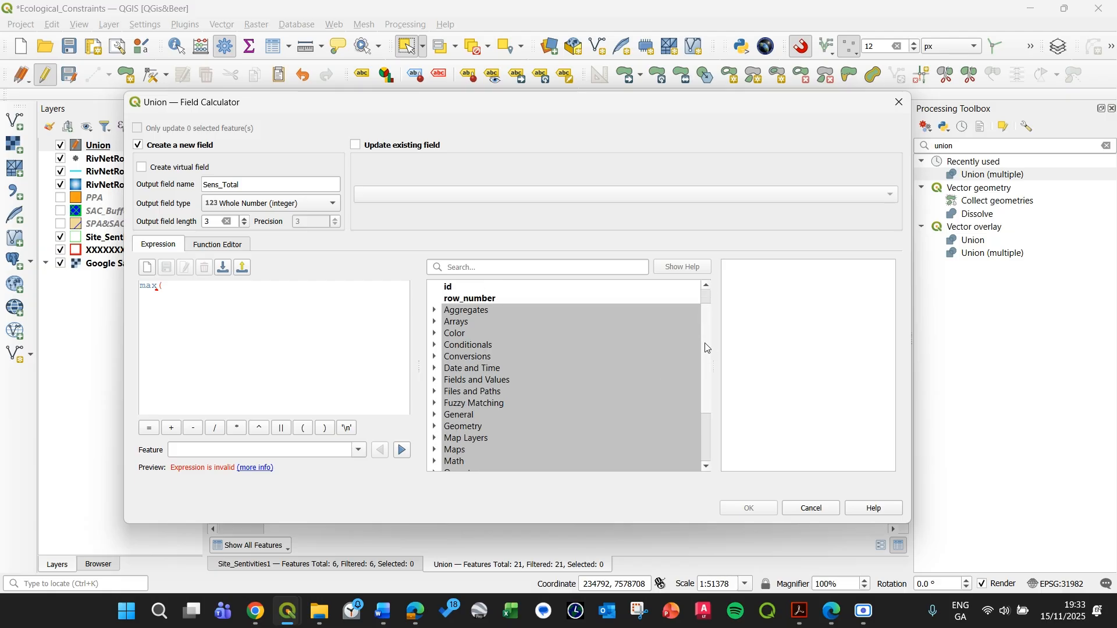
scroll(709, 348, up, 1)
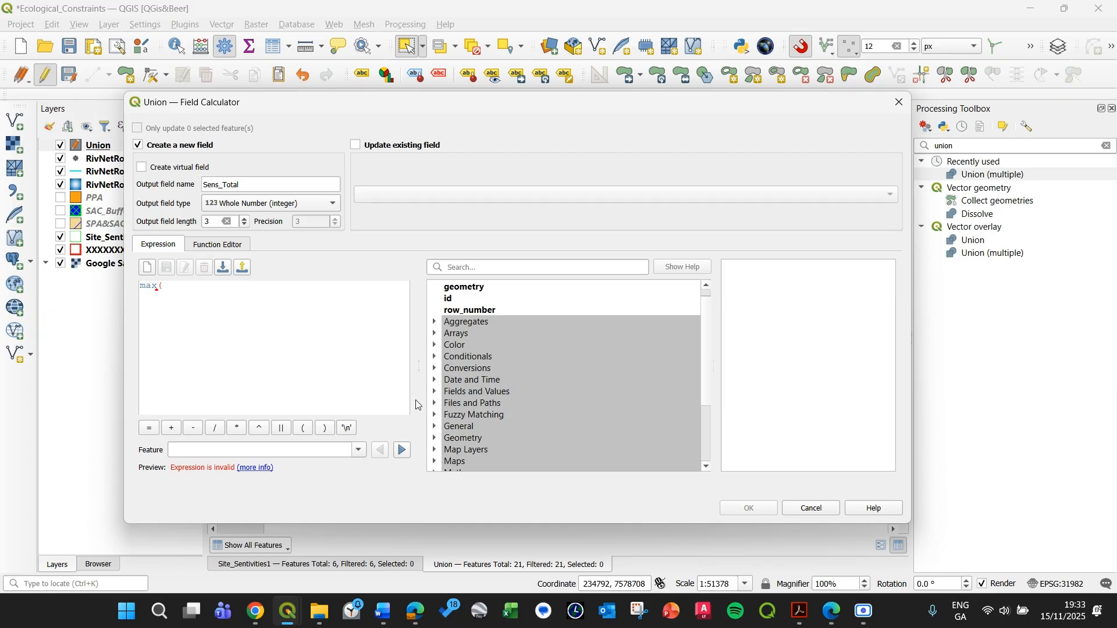
click(184, 294)
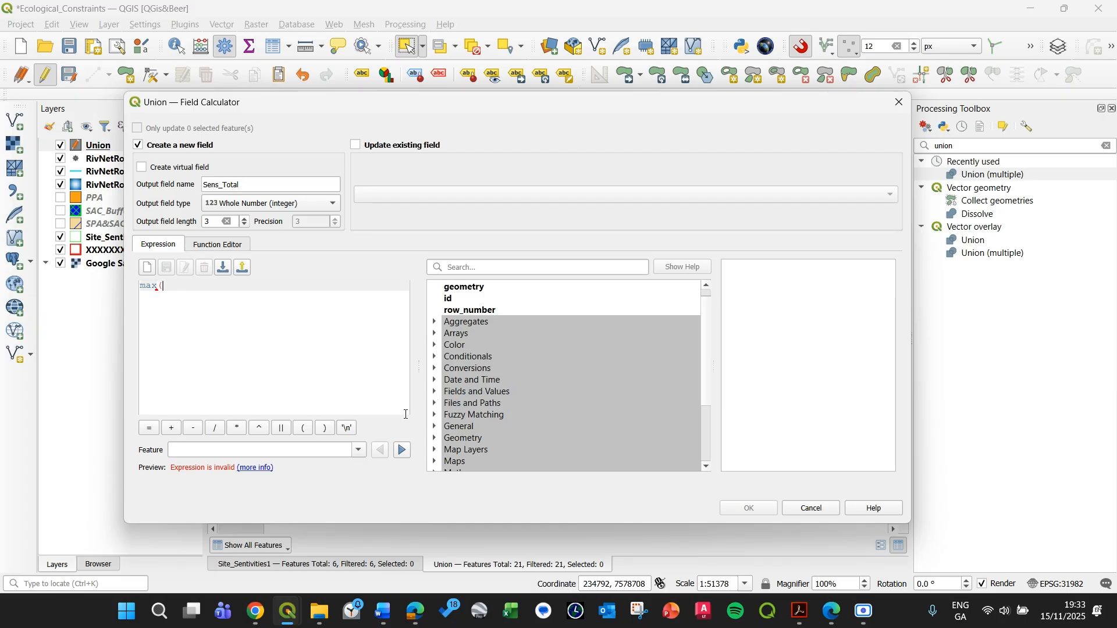
click(440, 395)
scroll(495, 386, down, 3)
click(496, 374)
double_click(497, 375)
text(,)
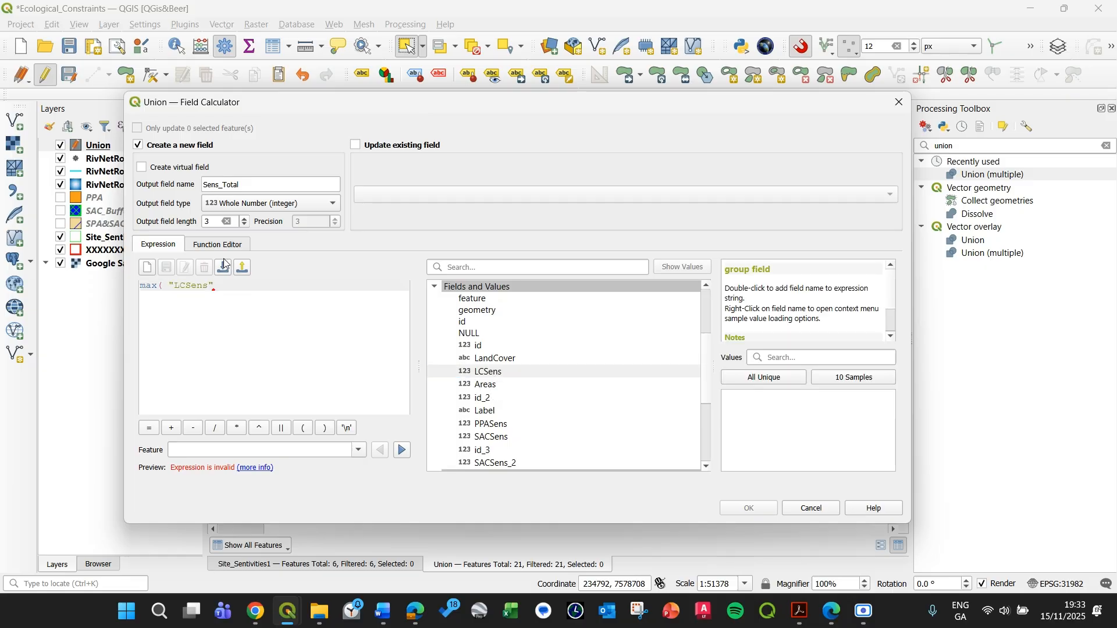
double_click(504, 429)
text(,)
double_click(492, 438)
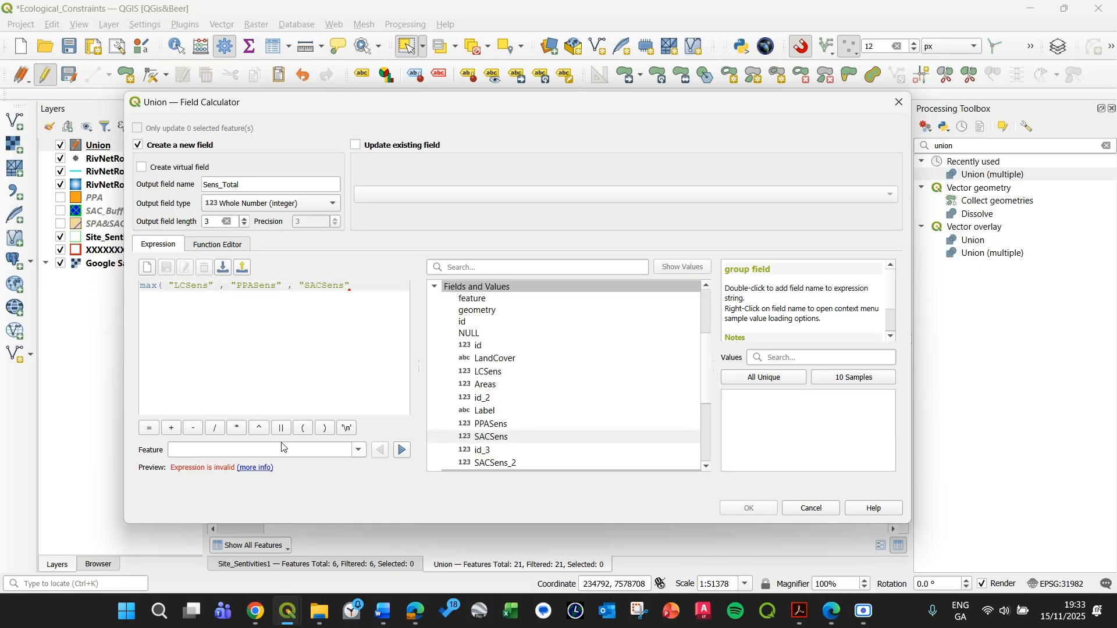
text())
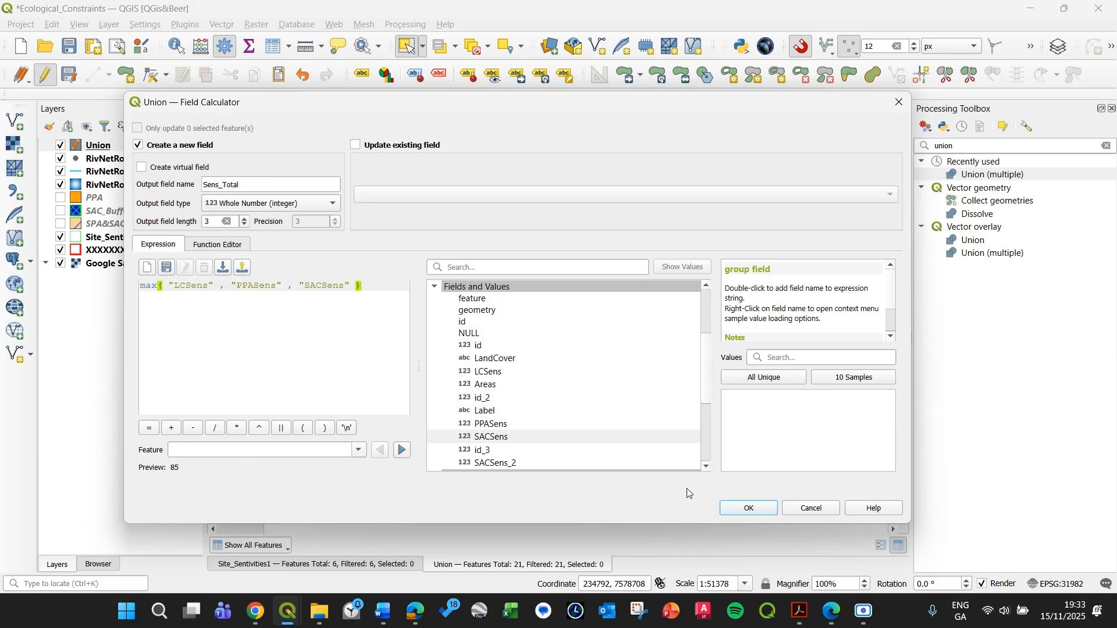
click(763, 513)
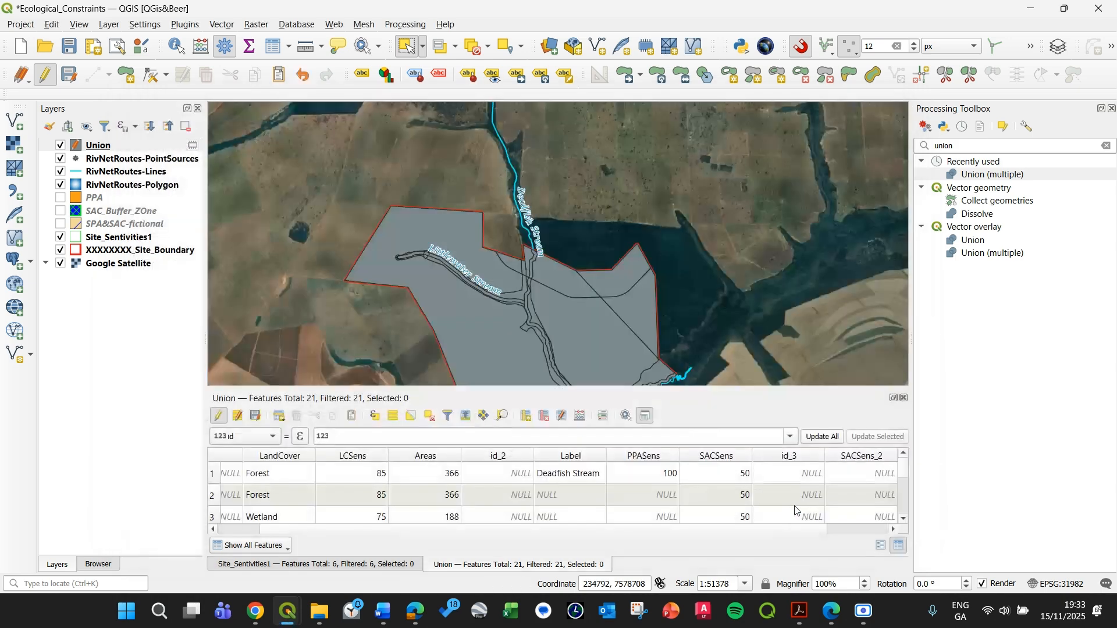
Step: Delete the redundant id, id_2, id_3 and SACSens_2 fields from the Union layer, keeping Sens_Total
click(544, 415)
click(436, 204)
ctrl+click(437, 279)
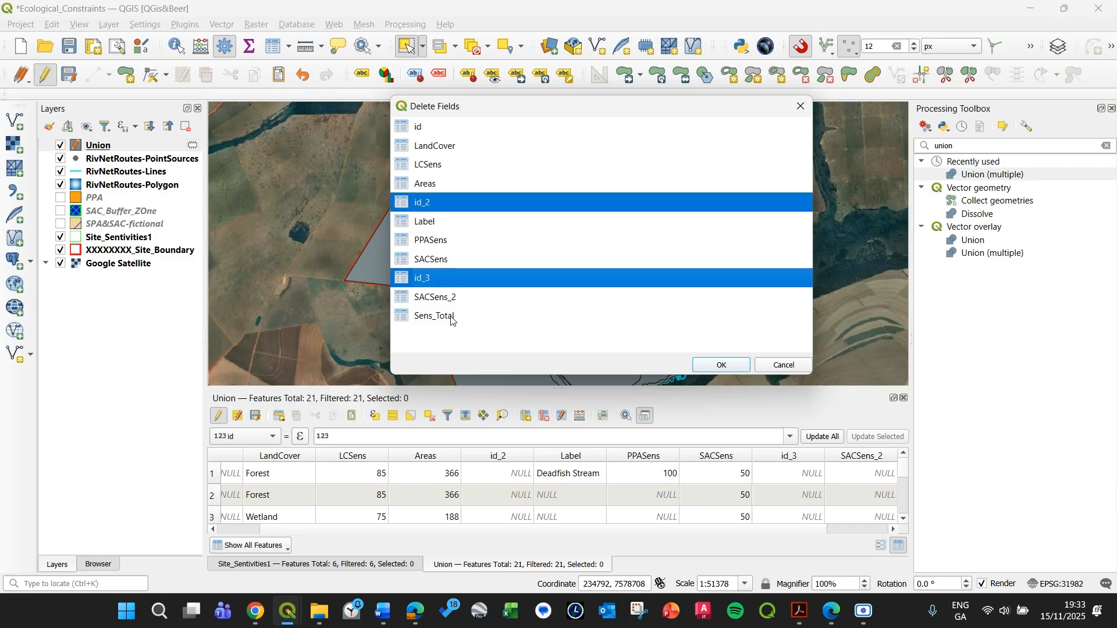
ctrl+click(451, 298)
ctrl+click(449, 316)
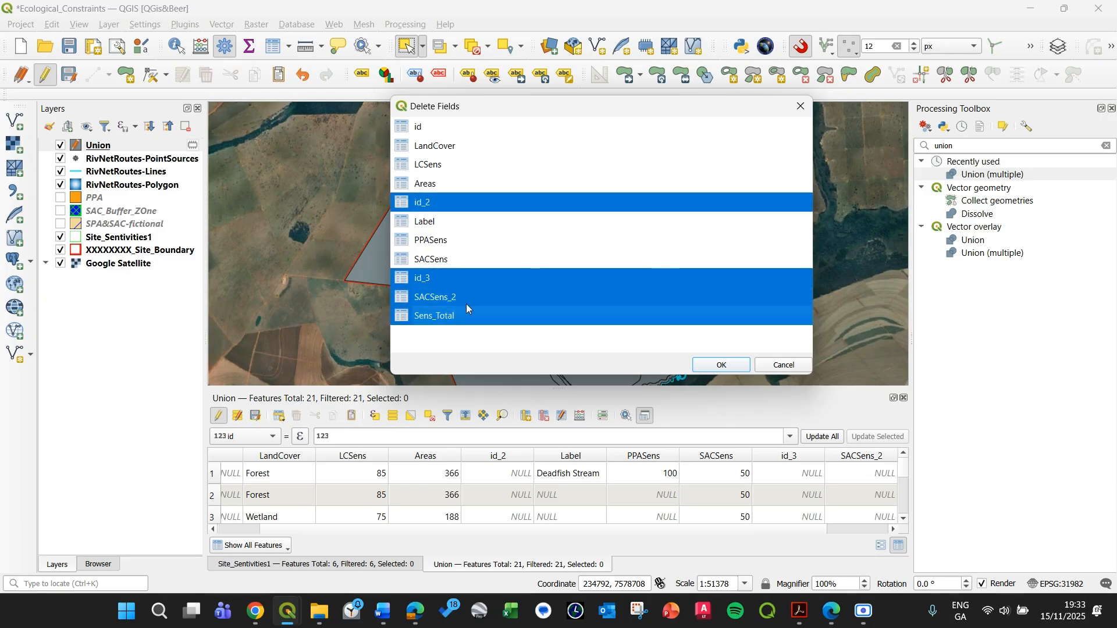
click(721, 364)
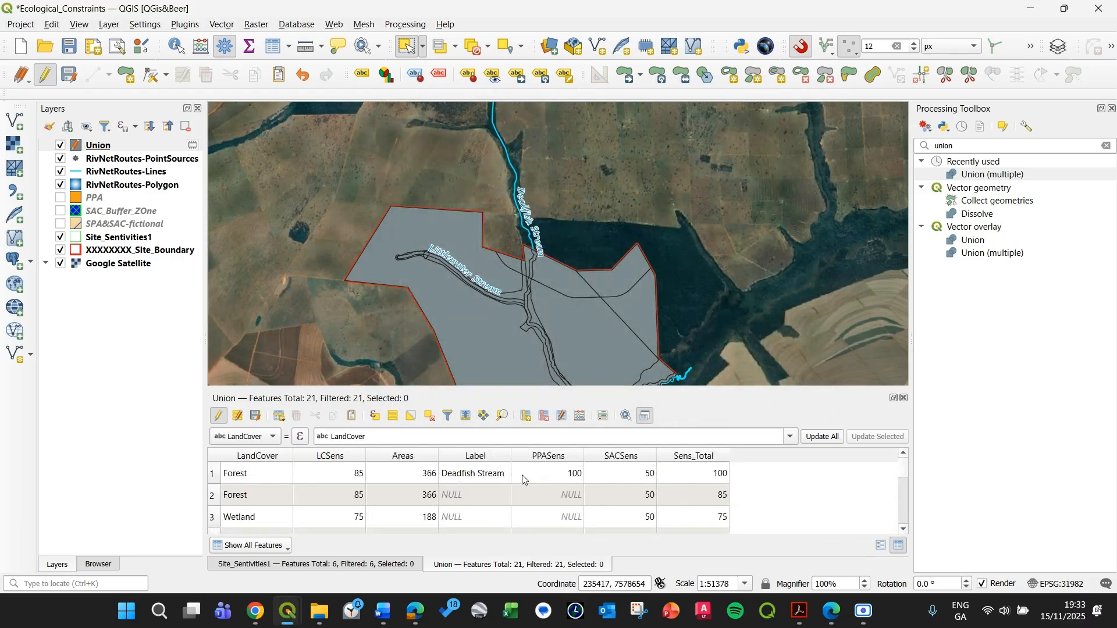
Step: Check the Sens_Total values against the individual scores for the Deadfish Stream, Dam and other Union records, locating the first one on the map
click(215, 479)
drag(597, 283, 603, 269)
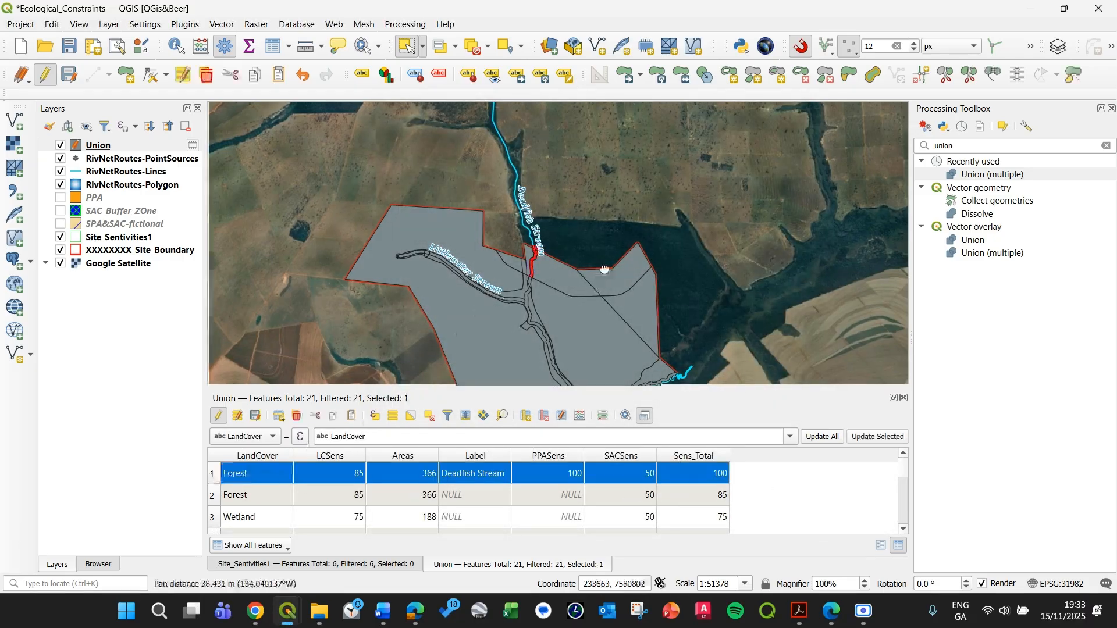
scroll(507, 247, up, 1)
scroll(579, 246, up, 1)
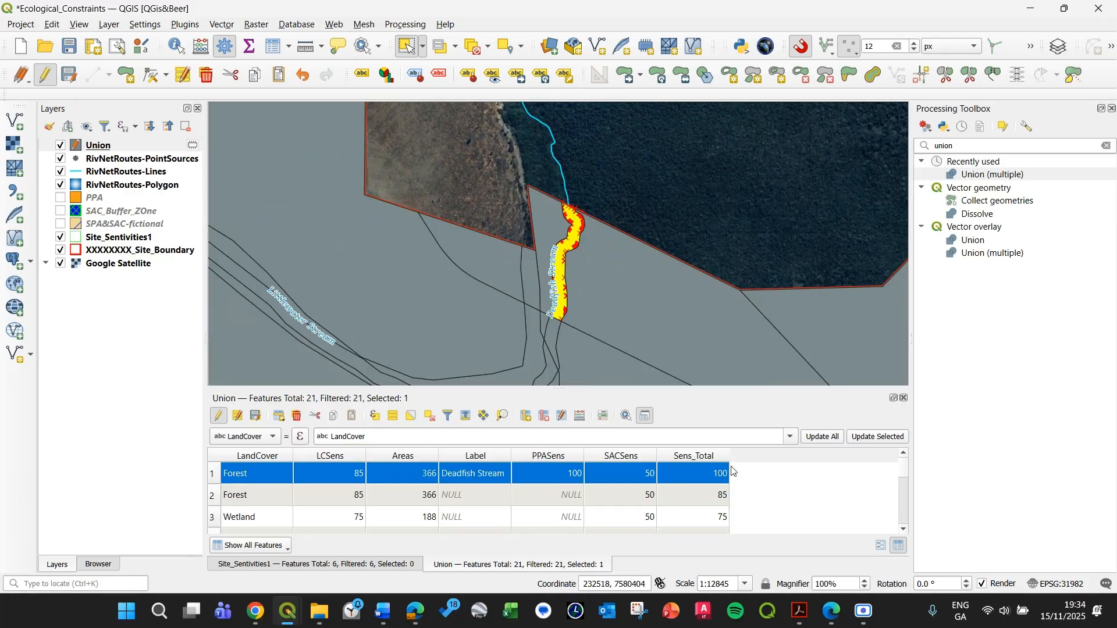
click(652, 201)
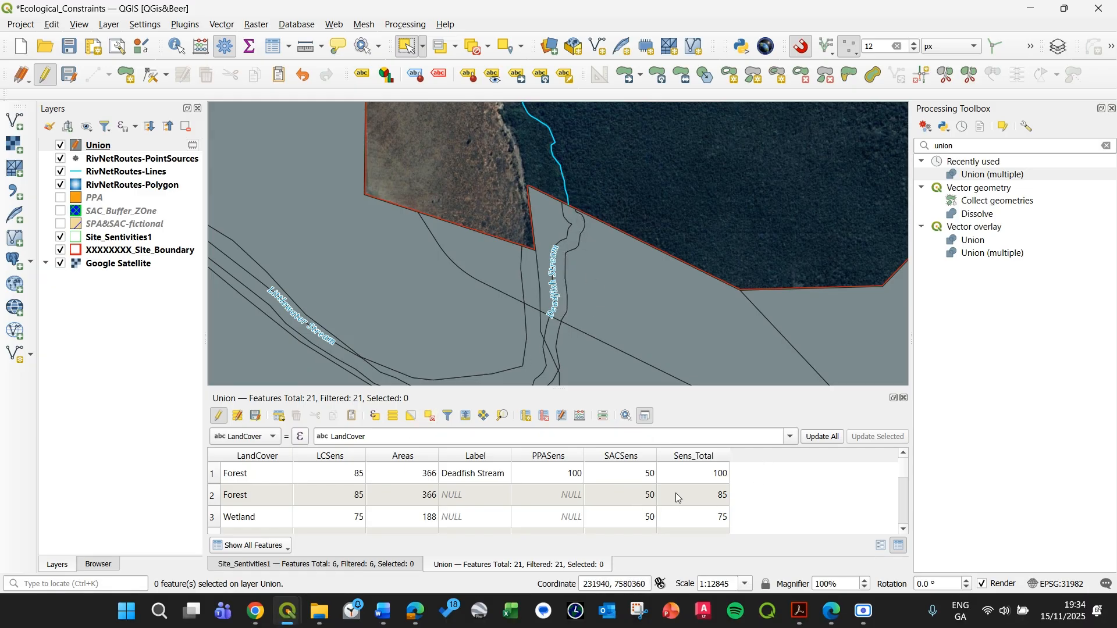
scroll(675, 500, down, 4)
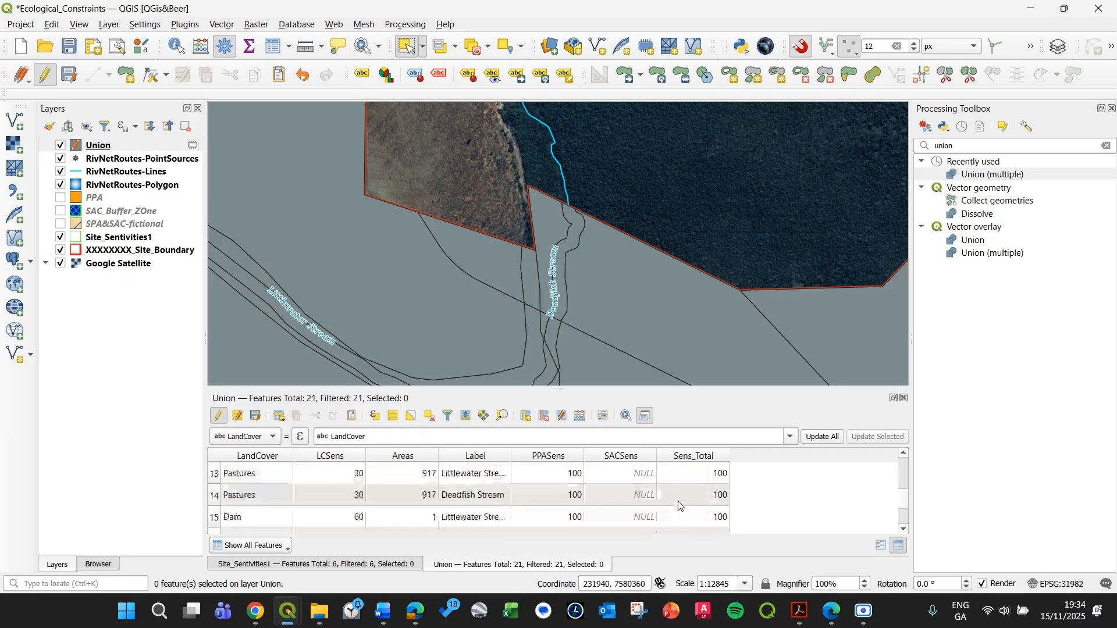
scroll(680, 505, down, 2)
click(214, 501)
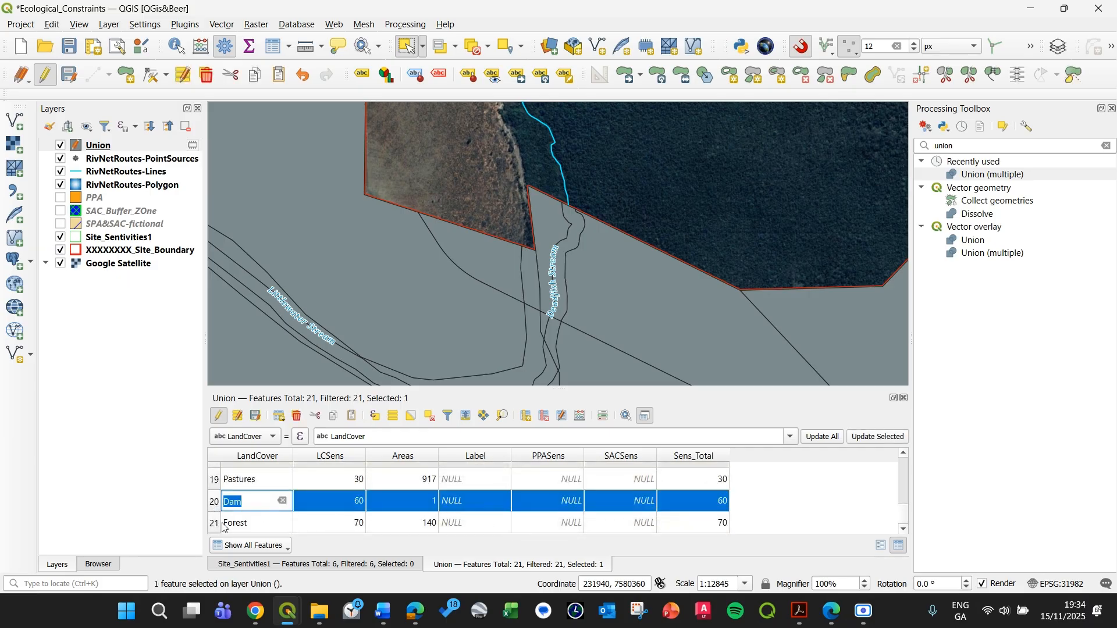
click(223, 486)
scroll(682, 191, down, 1)
drag(418, 304, 424, 266)
click(419, 292)
Step: Move the Union layer below SPA&SAC-fictional and above Site_Sentivities1 in the layer order
drag(407, 307, 382, 162)
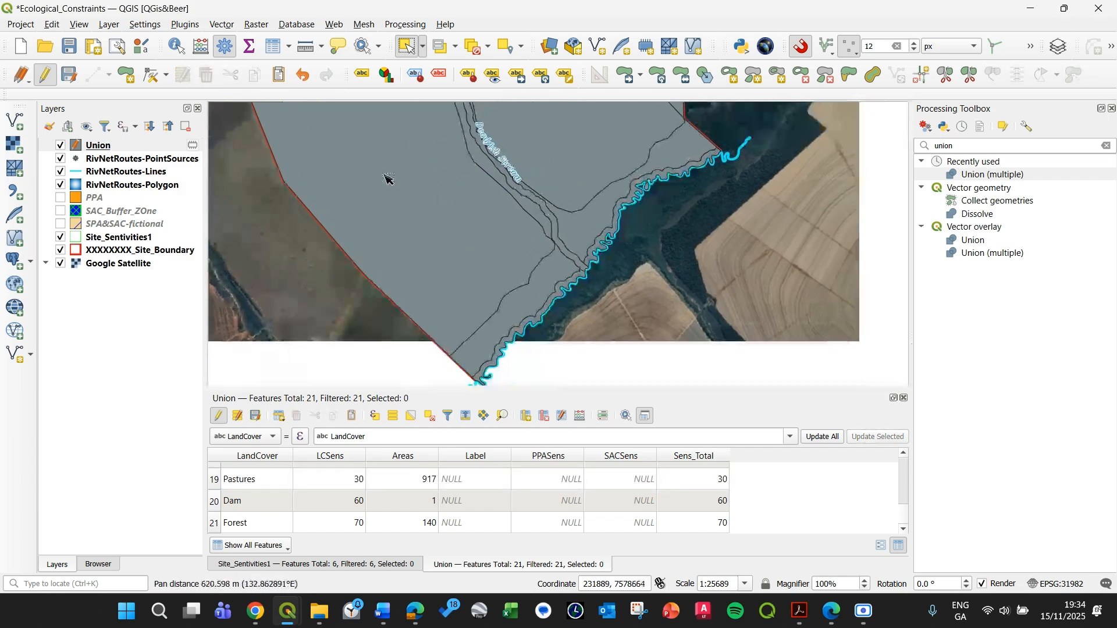
drag(349, 303, 328, 331)
drag(510, 347, 574, 320)
drag(105, 150, 125, 229)
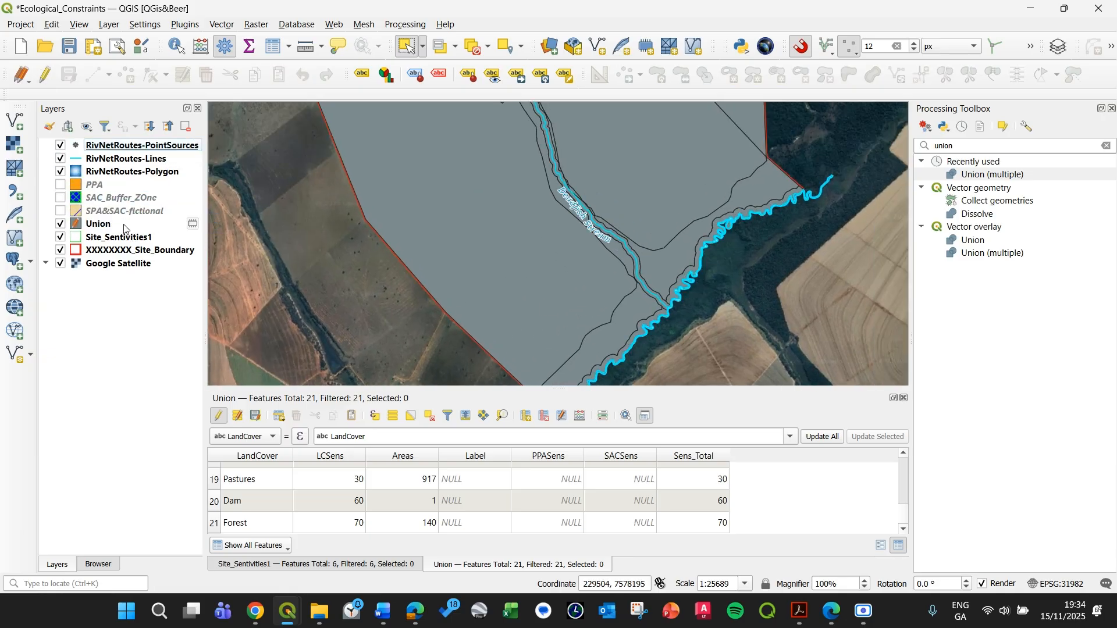
Step: Load the Colour_Pallet_Eco_Sensitivity style file from the Sources folder onto the Union layer with all style categories
right_click(124, 229)
click(170, 417)
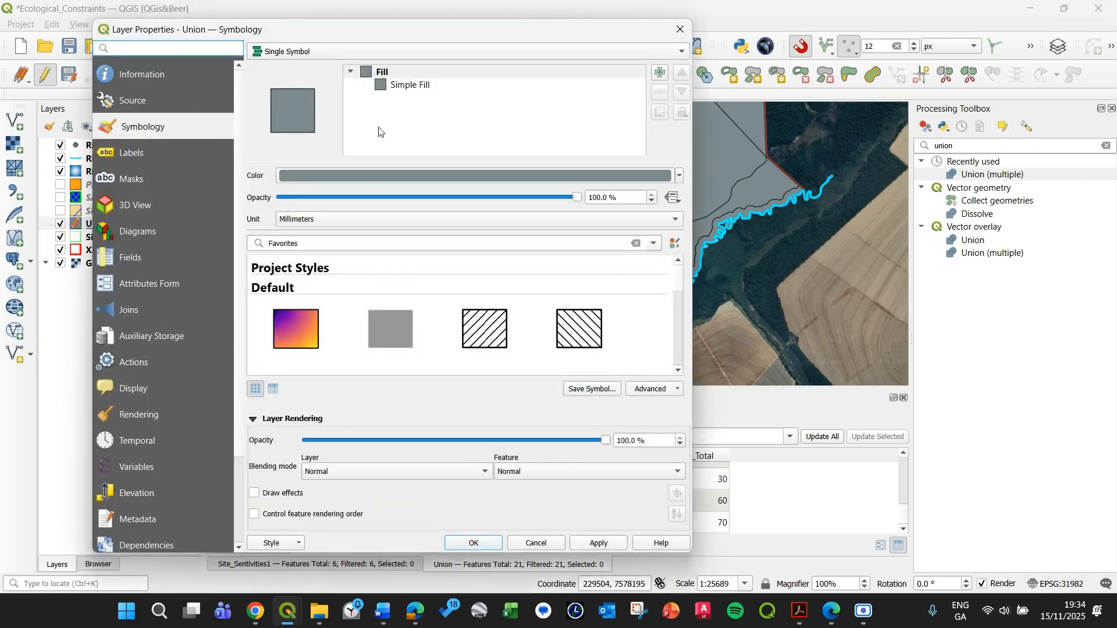
click(296, 542)
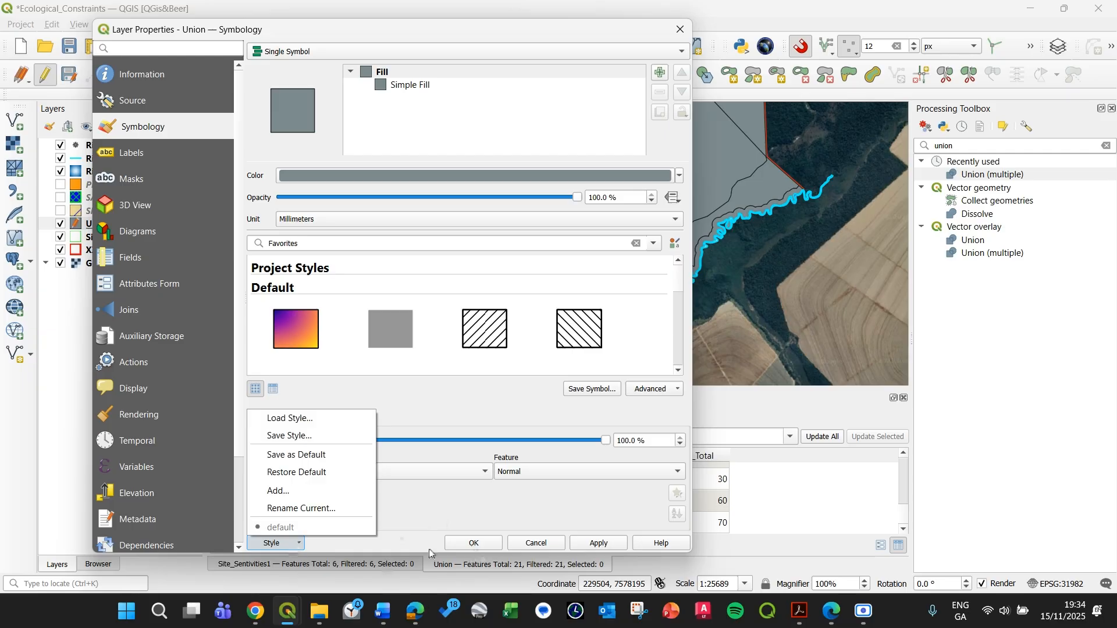
click(271, 419)
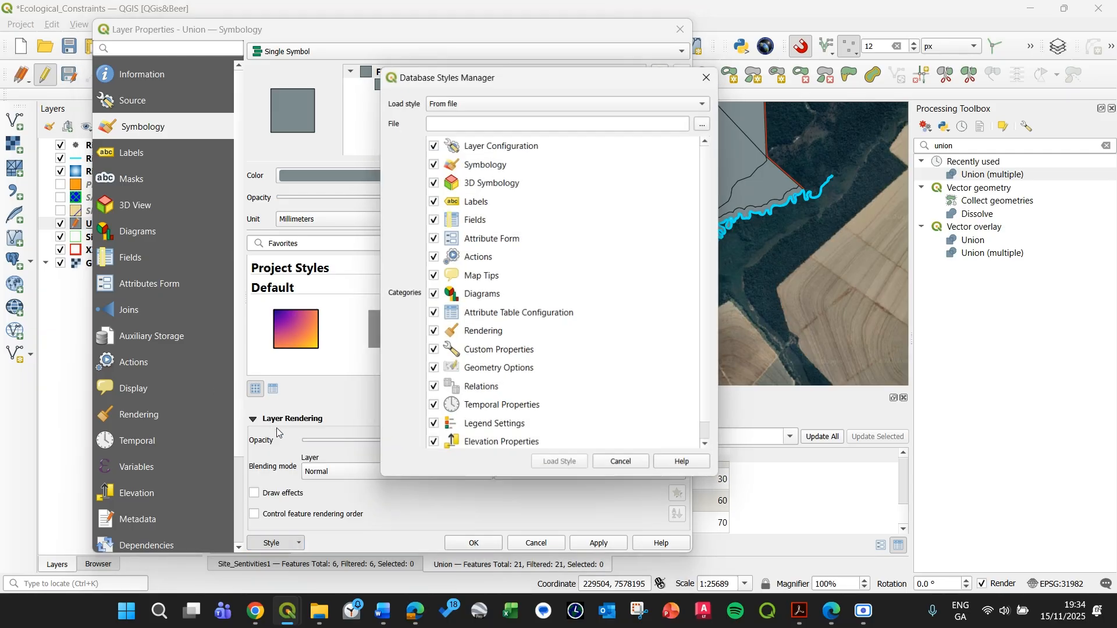
click(706, 122)
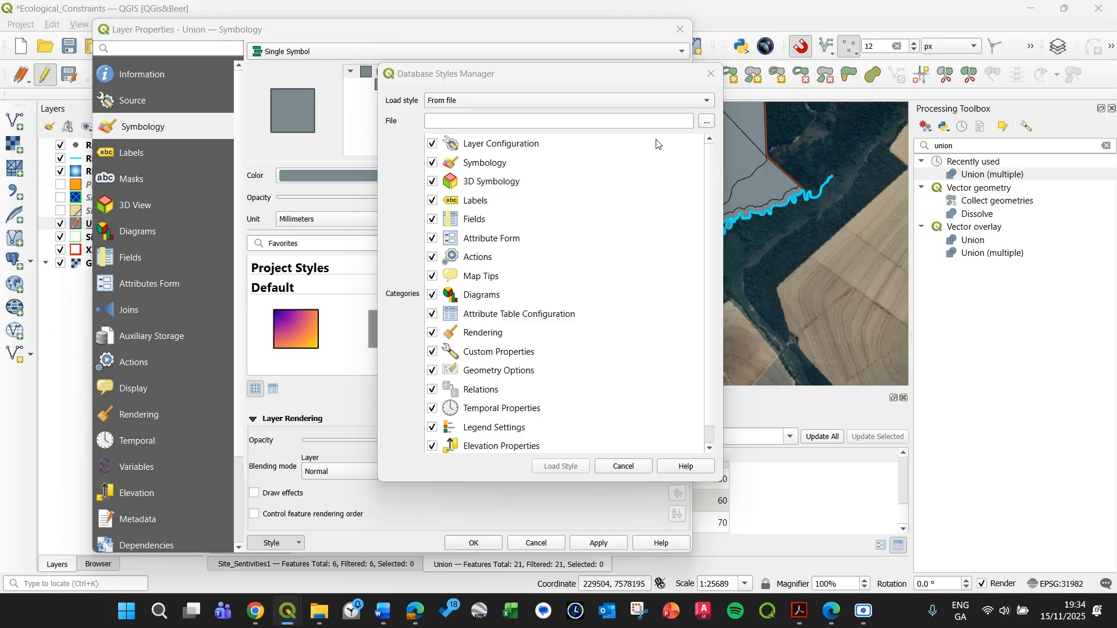
click(533, 222)
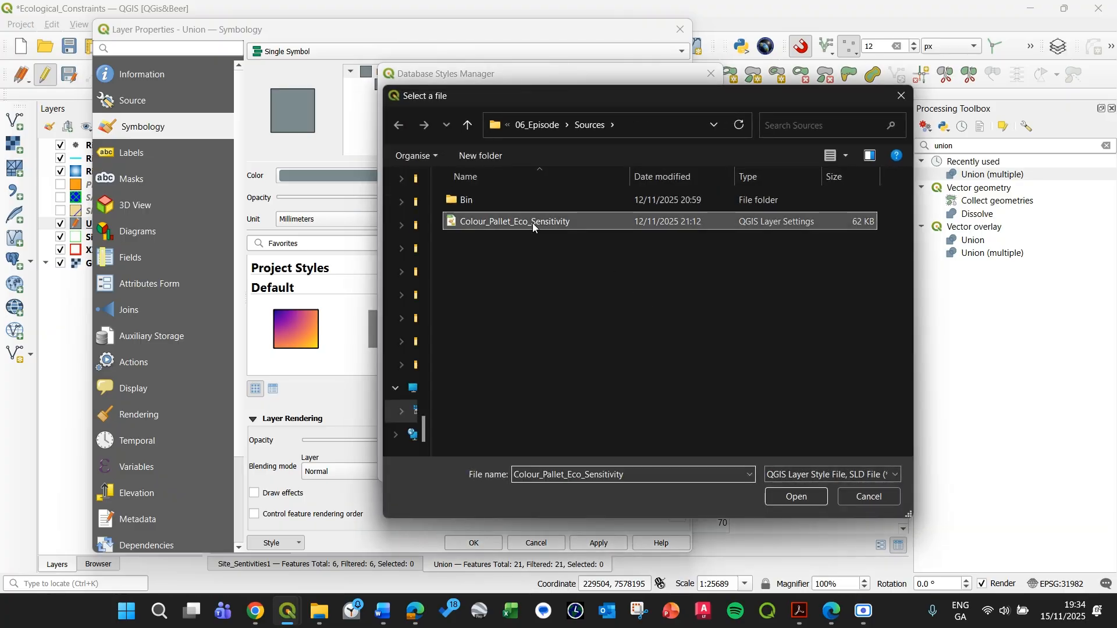
click(791, 497)
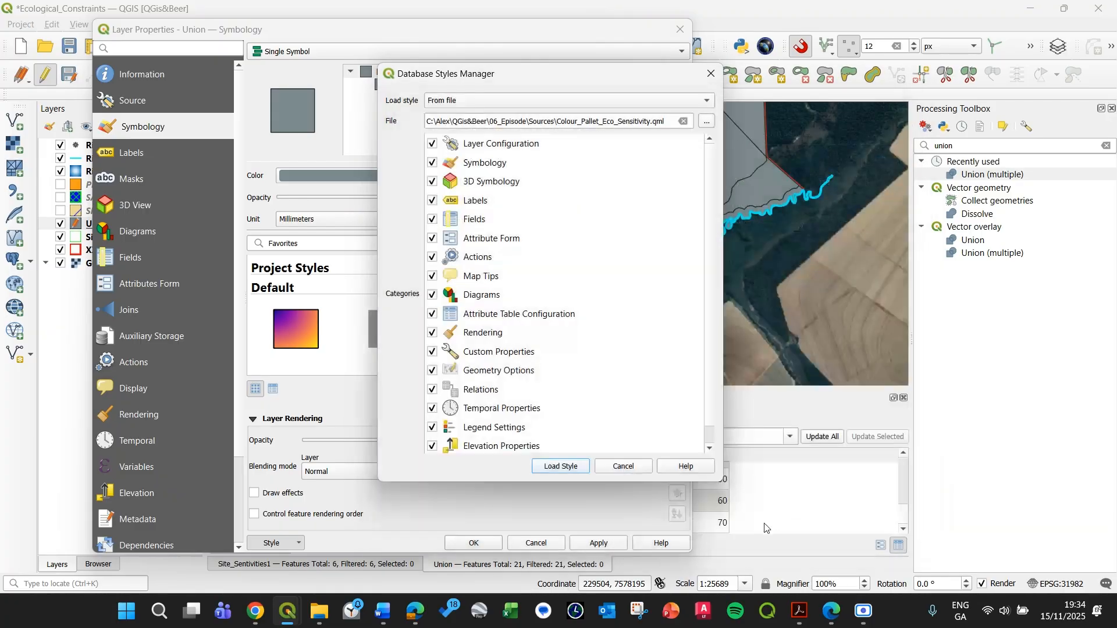
click(560, 466)
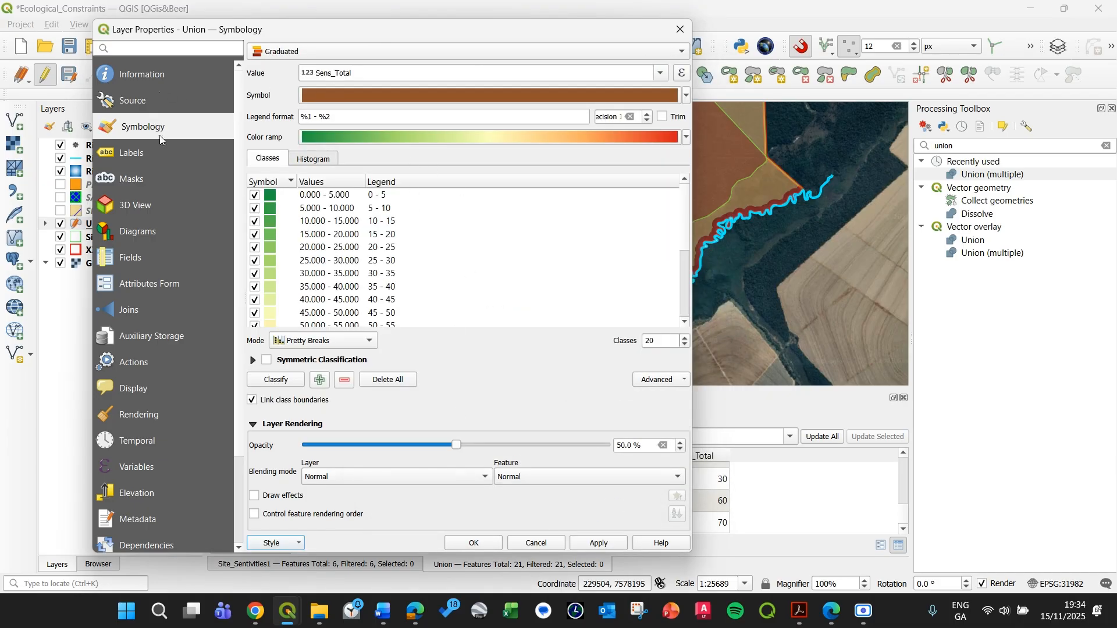
Step: Review the Union layer's graduated Sens_Total symbology, including its colour ramp options and the full list of class ranges
drag(362, 39, 412, 87)
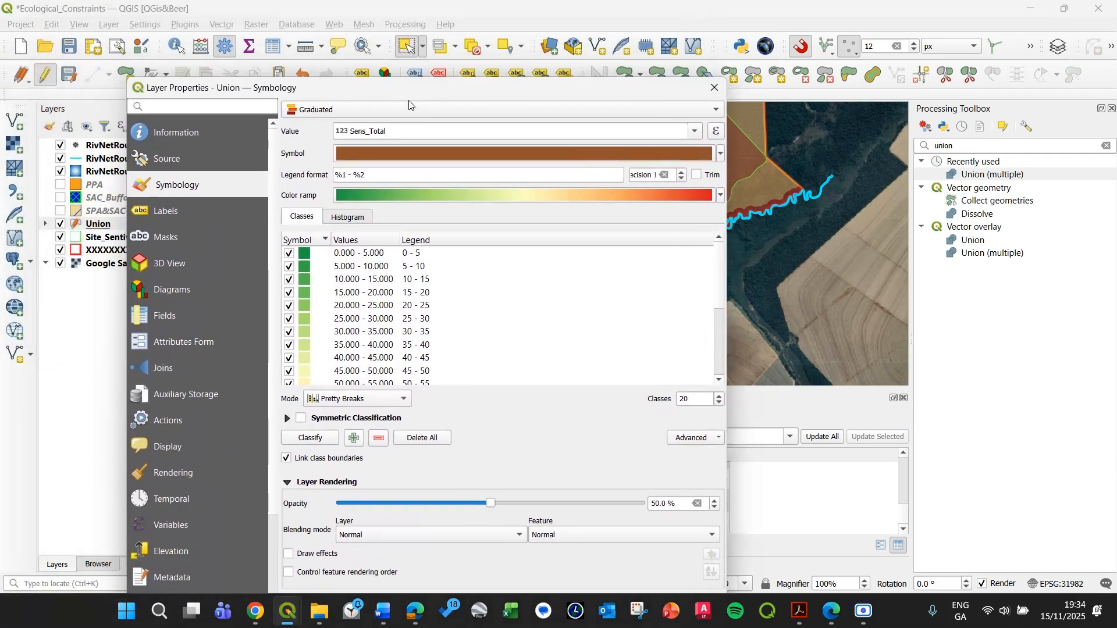
click(502, 105)
click(177, 82)
drag(313, 85, 396, 39)
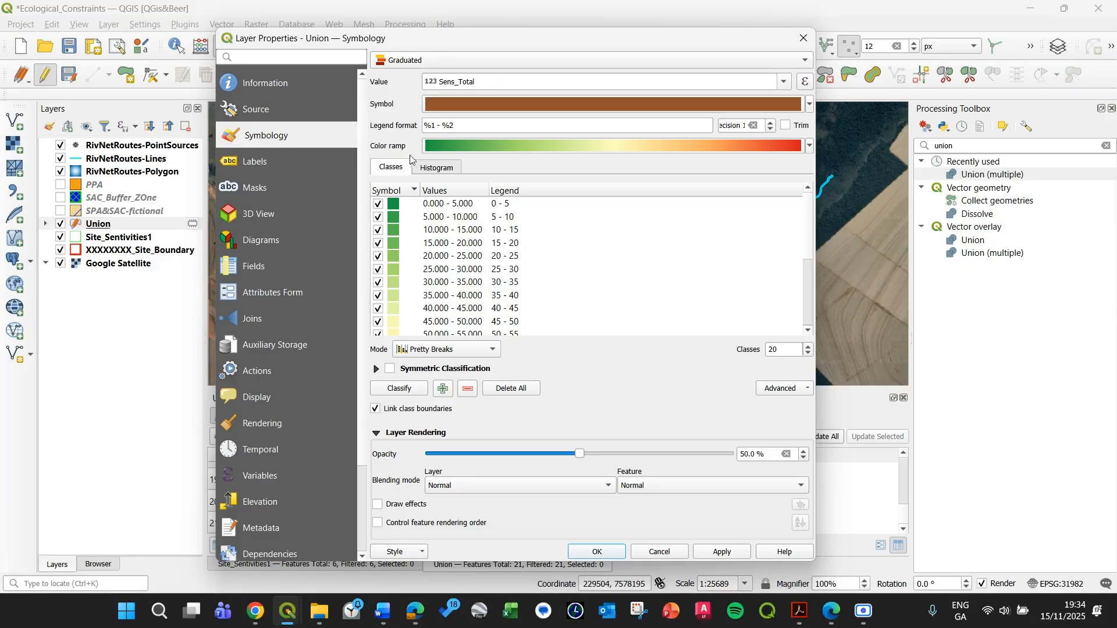
click(812, 149)
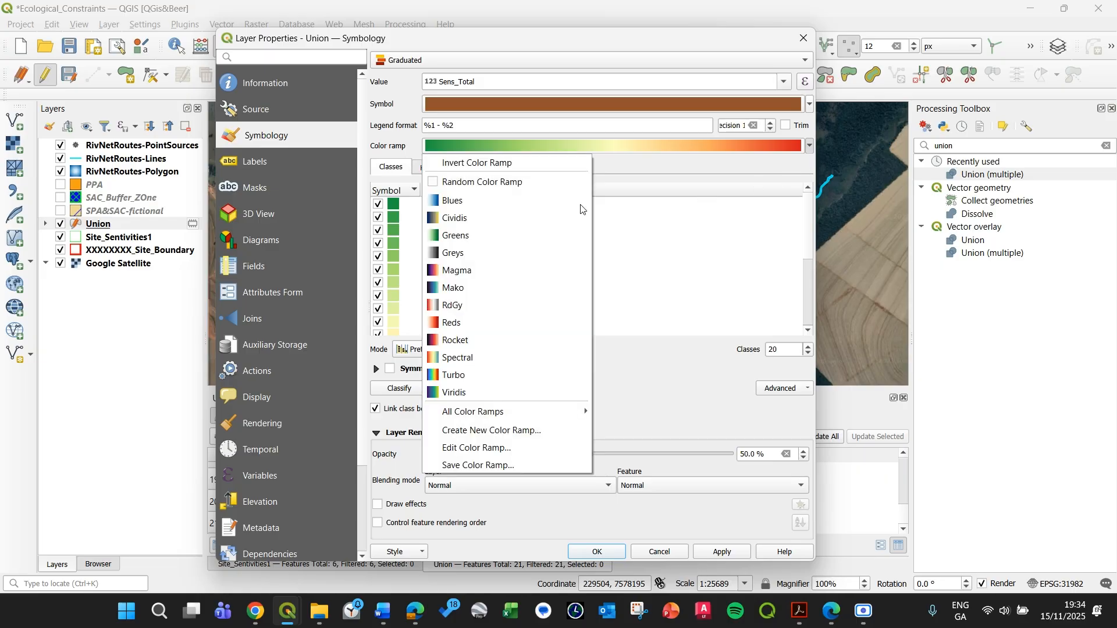
click(397, 133)
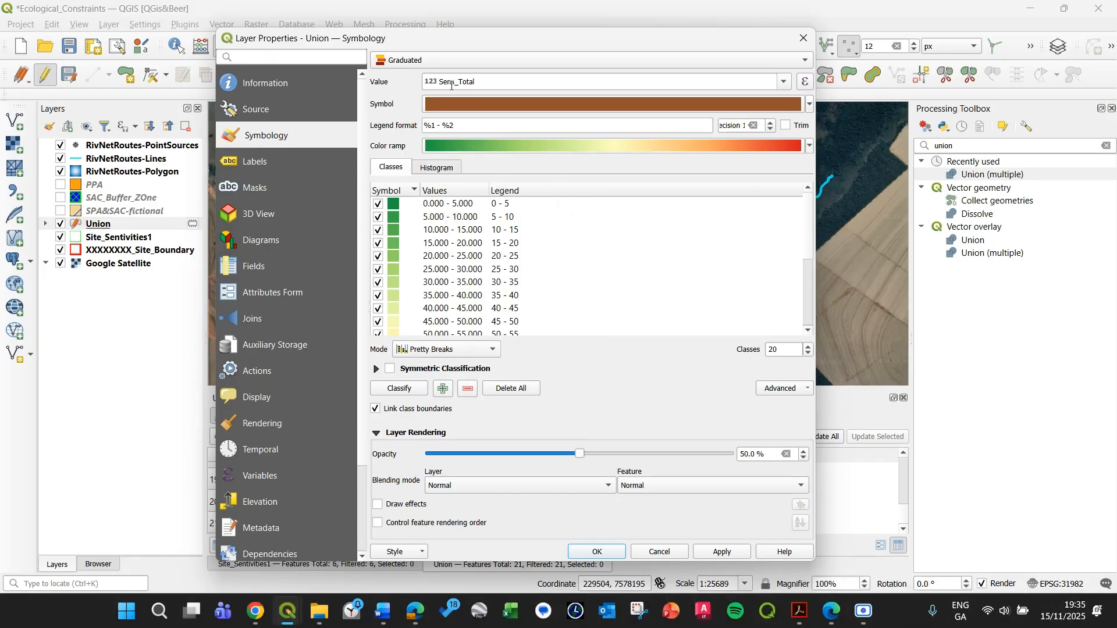
mouse_move(807, 227)
mouse_down()
mouse_move(811, 252)
mouse_move(813, 215)
mouse_up()
drag(809, 256, 805, 333)
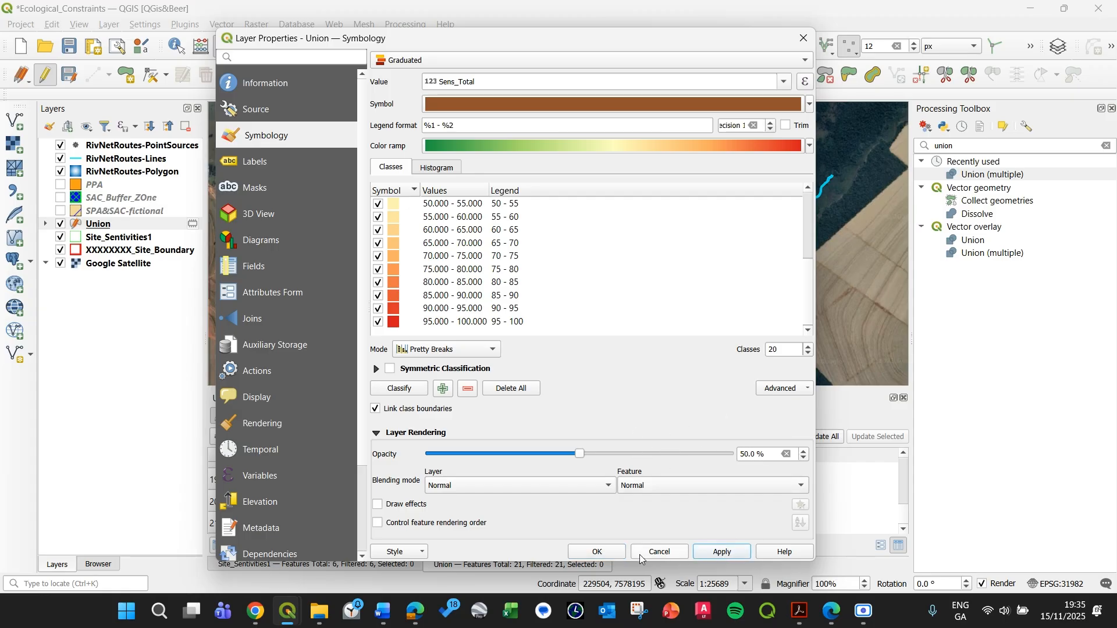
Step: Accept the Union layer's graduated symbology and hide the Site_Sentivities1 layer
click(597, 551)
click(61, 237)
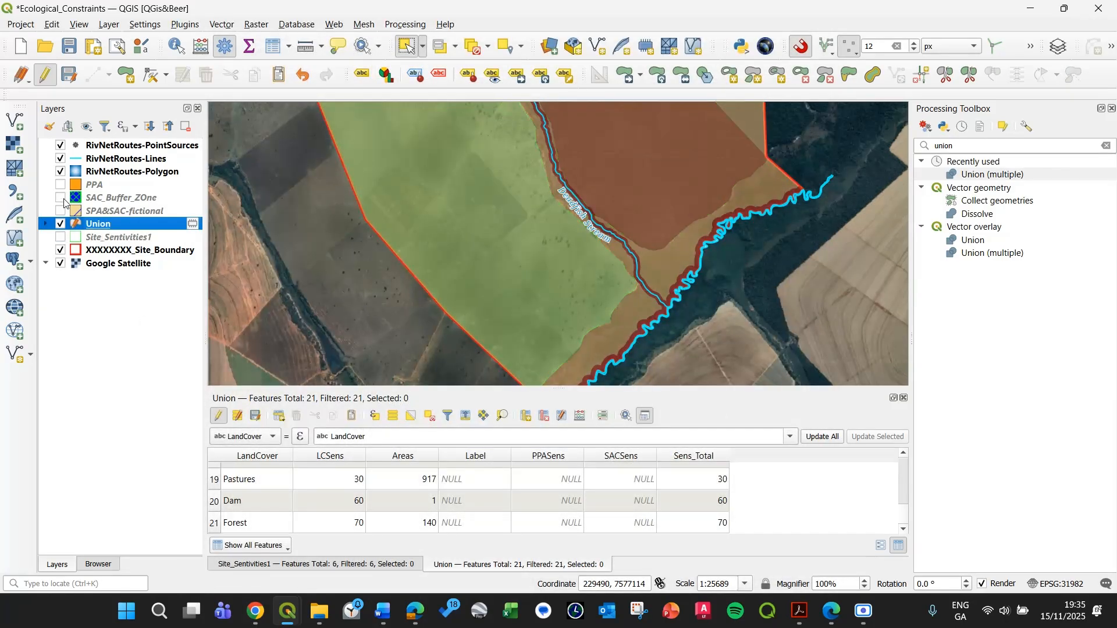
Step: Examine the sensitivity colours along Deadfish Stream, at its confluence with the southeastern river and across the eastern part of the site
drag(722, 271, 850, 238)
drag(698, 298, 711, 188)
scroll(586, 326, up, 2)
drag(592, 267, 471, 269)
drag(646, 247, 508, 345)
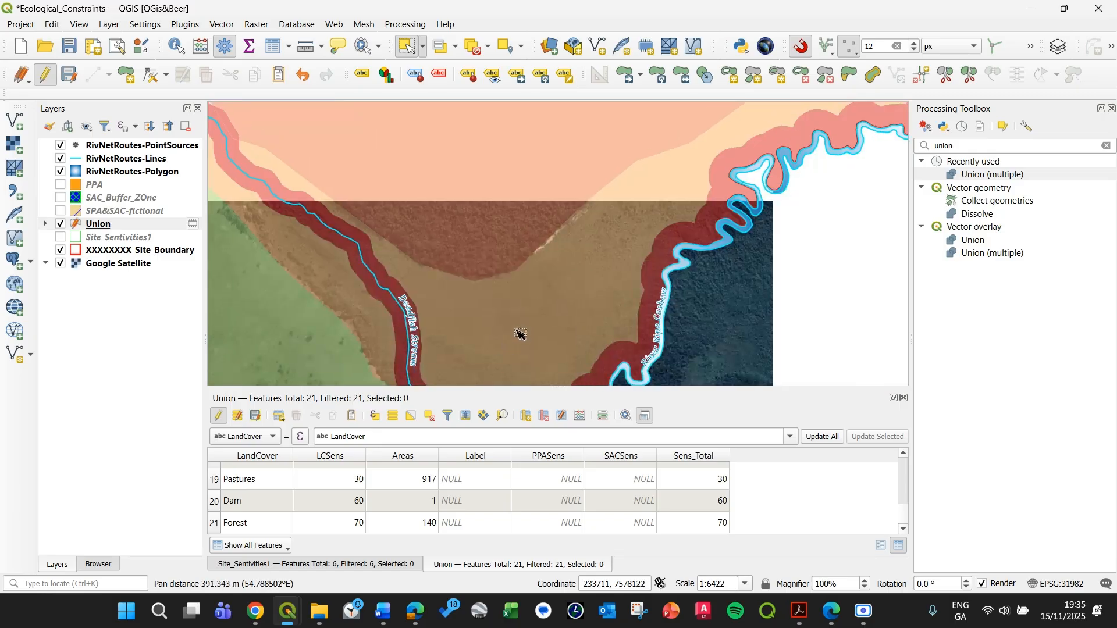
drag(630, 204, 595, 360)
drag(633, 260, 530, 360)
scroll(597, 259, down, 1)
drag(638, 204, 636, 364)
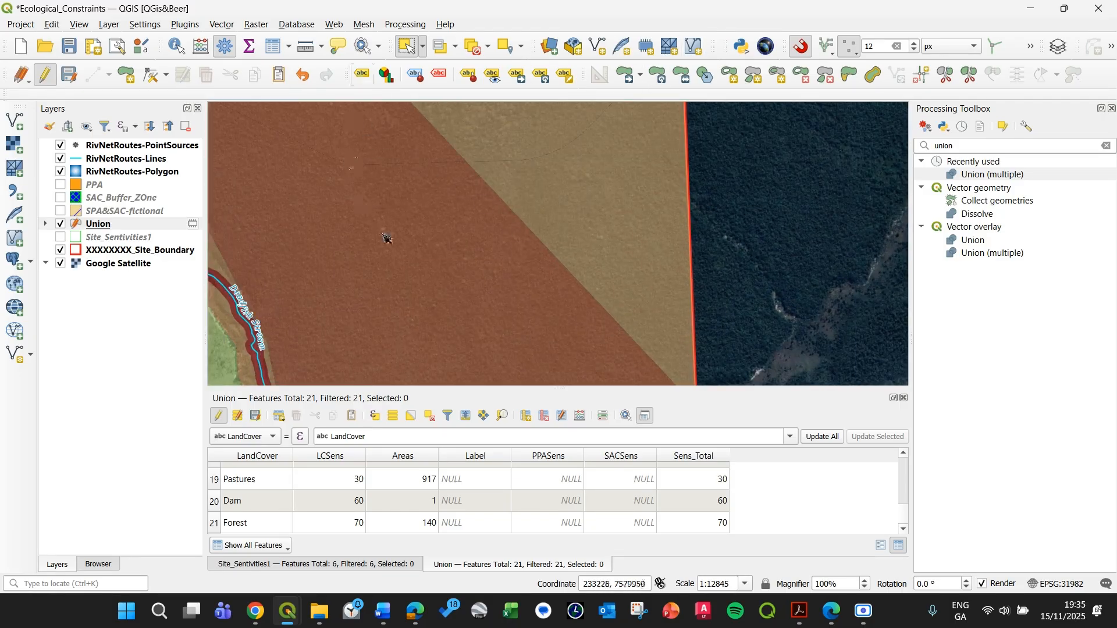
drag(384, 236, 568, 353)
drag(467, 191, 497, 300)
scroll(557, 227, down, 2)
drag(451, 329, 523, 262)
Step: Examine the sensitivity colours around Littlewater Stream and the northern site boundary, checking them against the SAC_Buffer_ZOne layer
scroll(502, 212, up, 2)
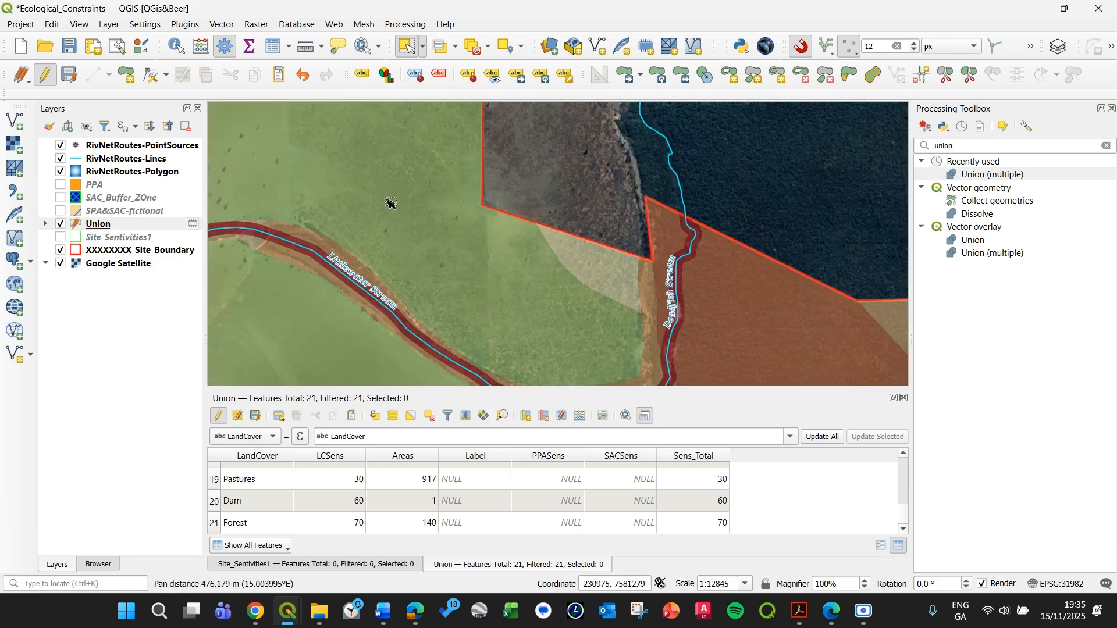
drag(365, 208, 476, 232)
scroll(482, 177, down, 1)
scroll(481, 260, up, 1)
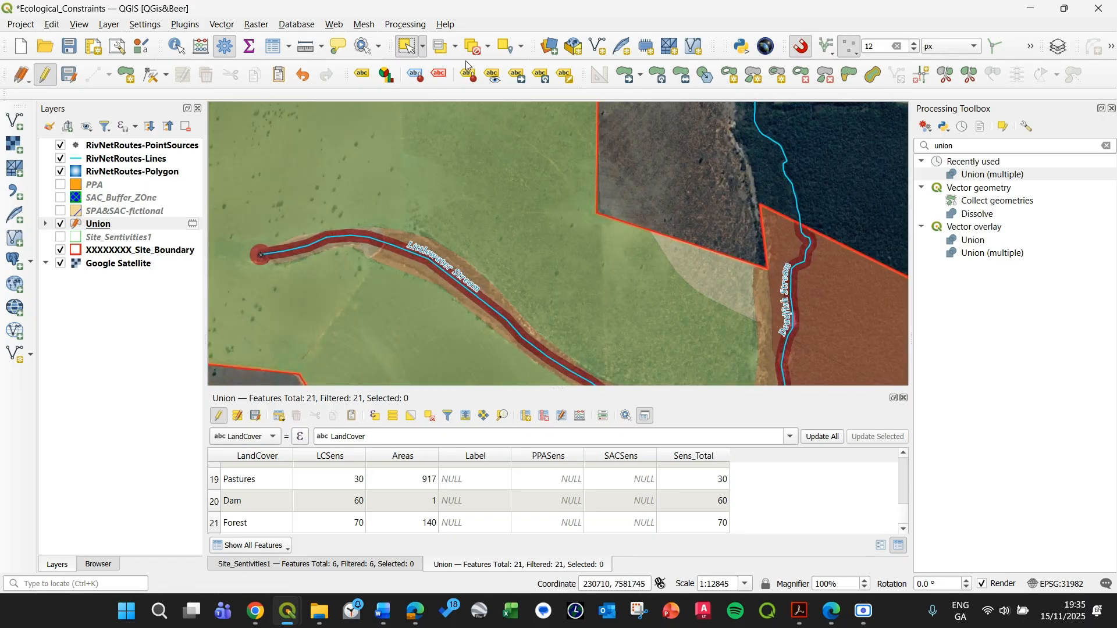
drag(721, 233, 599, 261)
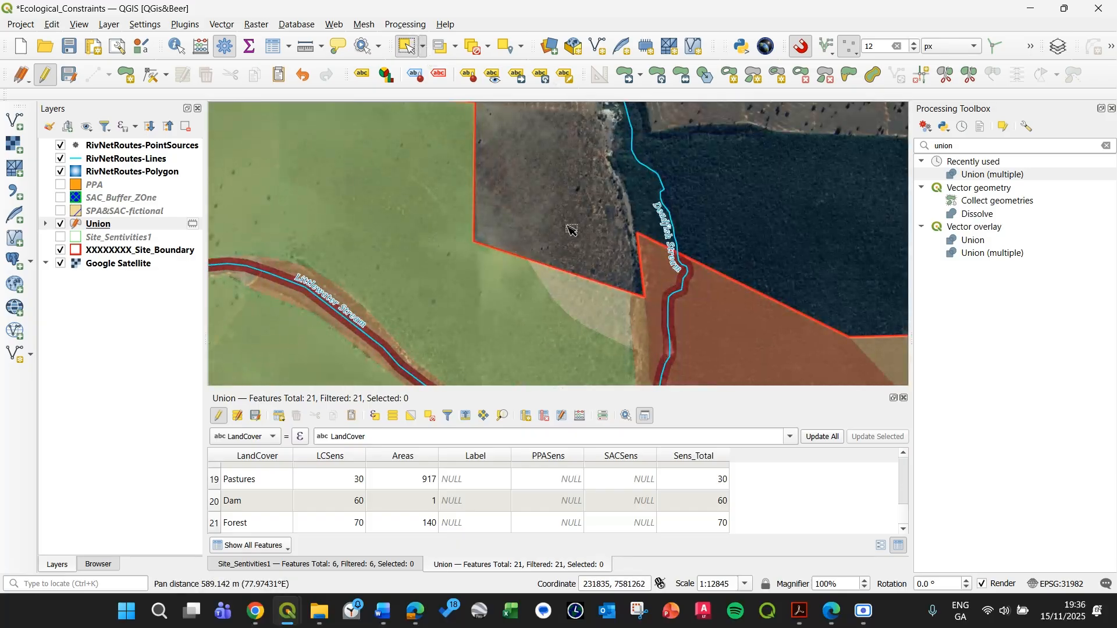
drag(663, 165, 643, 234)
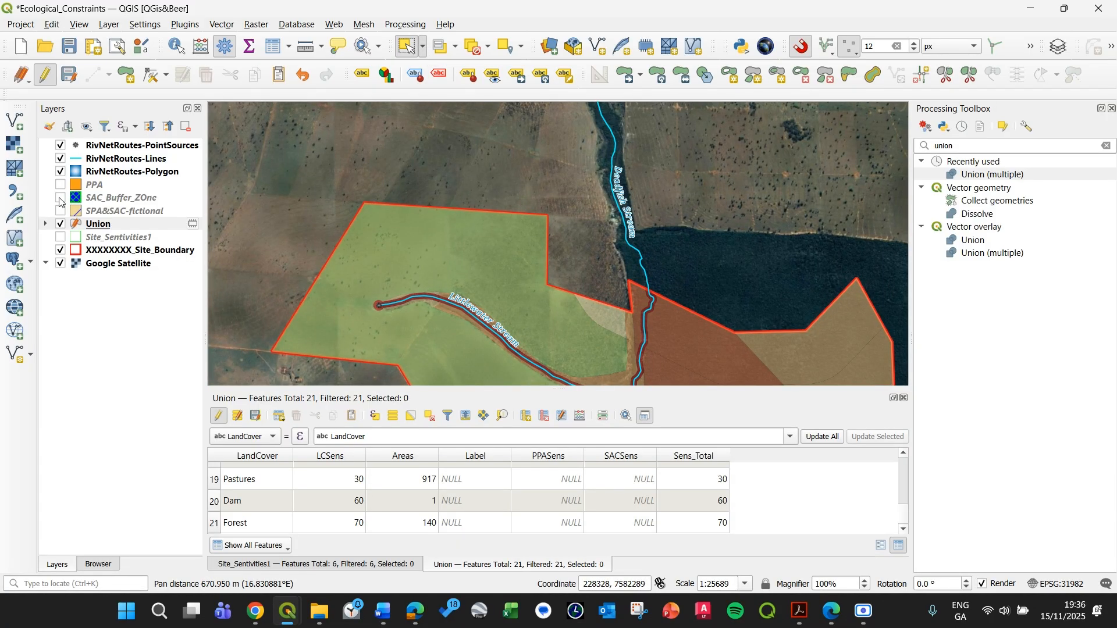
click(60, 198)
click(59, 198)
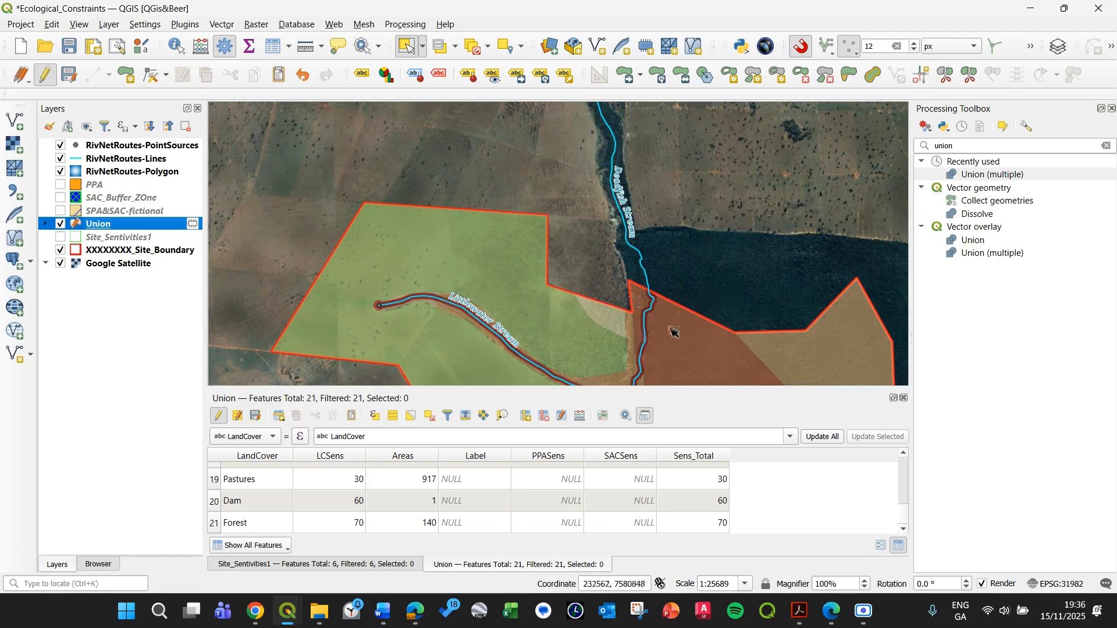
Step: Stop editing the Union layer and save its changes
drag(675, 319, 515, 170)
drag(621, 215, 557, 238)
drag(541, 285, 463, 226)
scroll(566, 269, down, 1)
drag(550, 323, 576, 289)
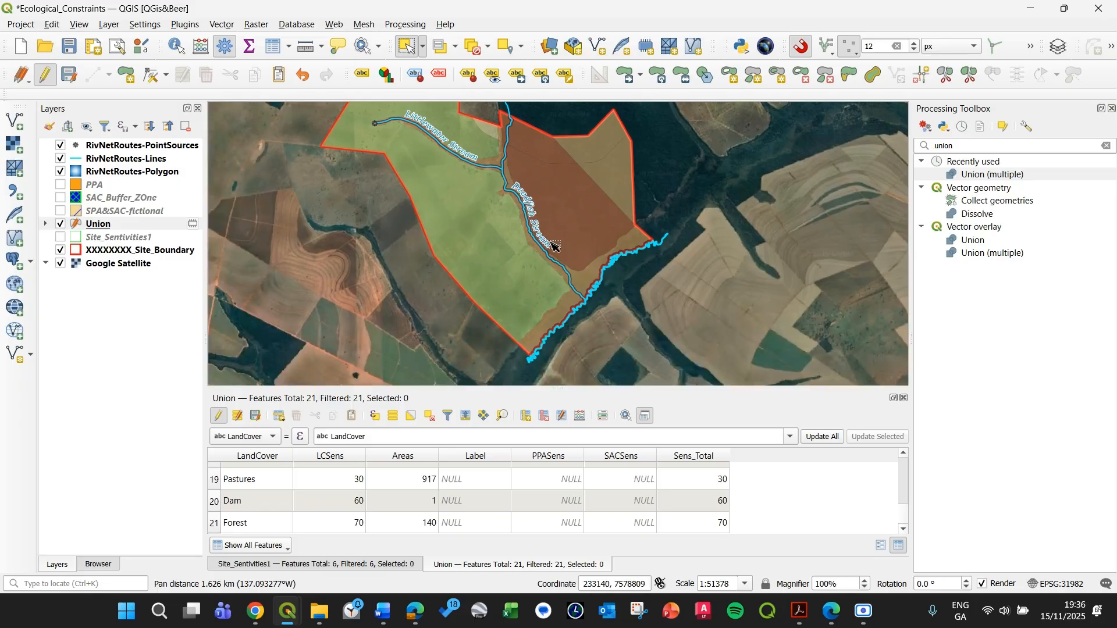
drag(555, 246, 602, 294)
scroll(454, 251, down, 1)
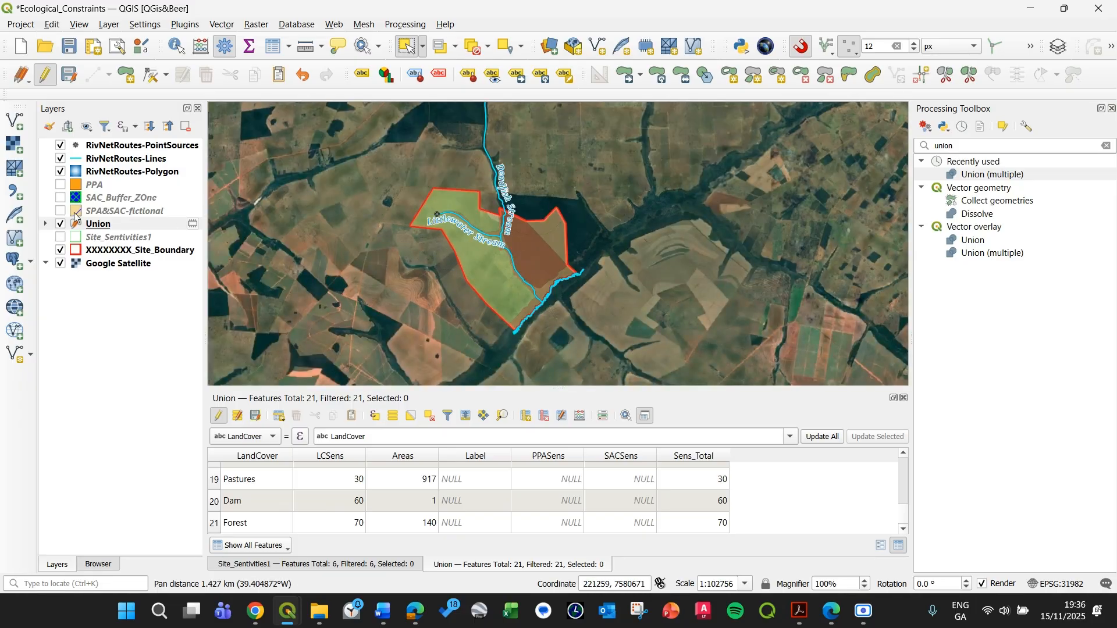
click(45, 74)
click(525, 319)
Step: Review the overall sensitivity pattern across the whole site and its surroundings on the satellite map
scroll(492, 273, up, 1)
scroll(494, 278, down, 1)
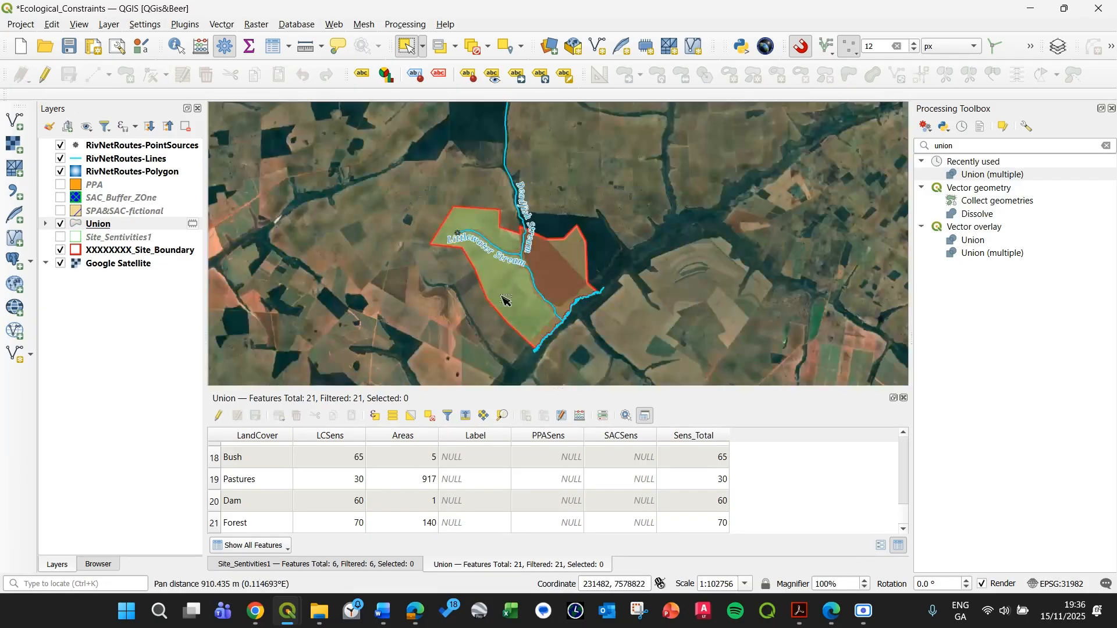
scroll(555, 238, up, 1)
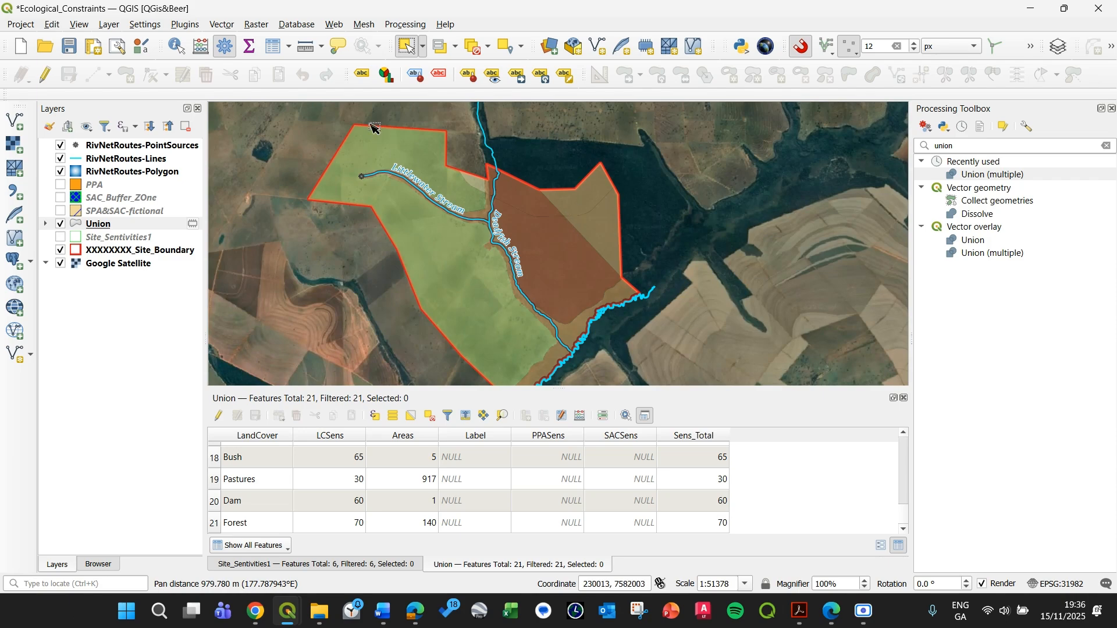
scroll(453, 186, down, 1)
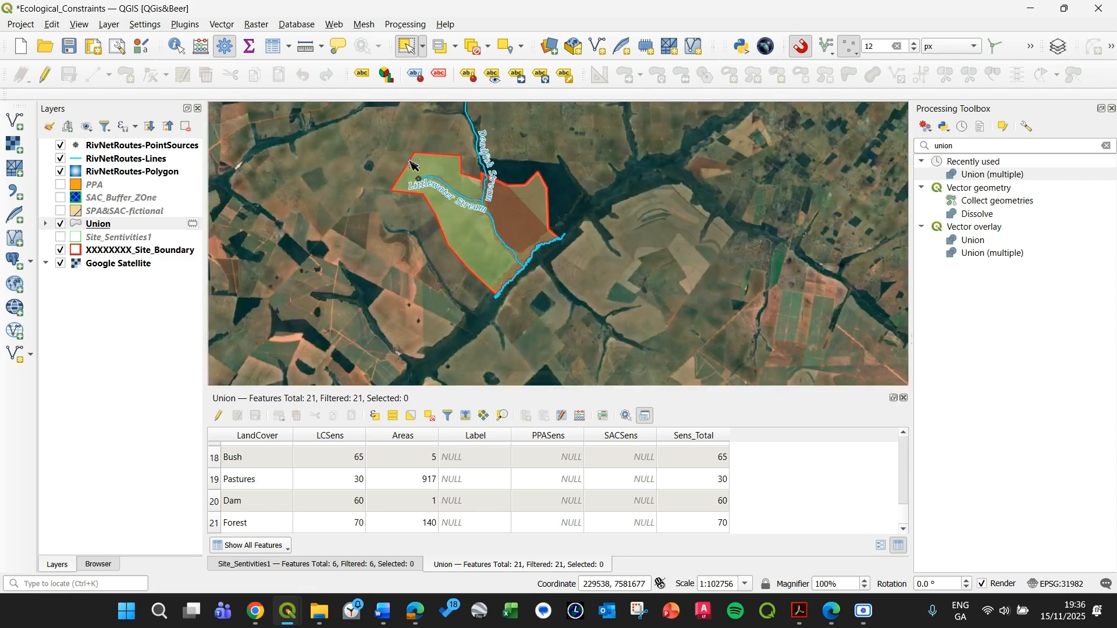
scroll(416, 165, up, 1)
mouse_move(541, 264)
mouse_down()
mouse_move(484, 218)
mouse_move(525, 264)
mouse_up()
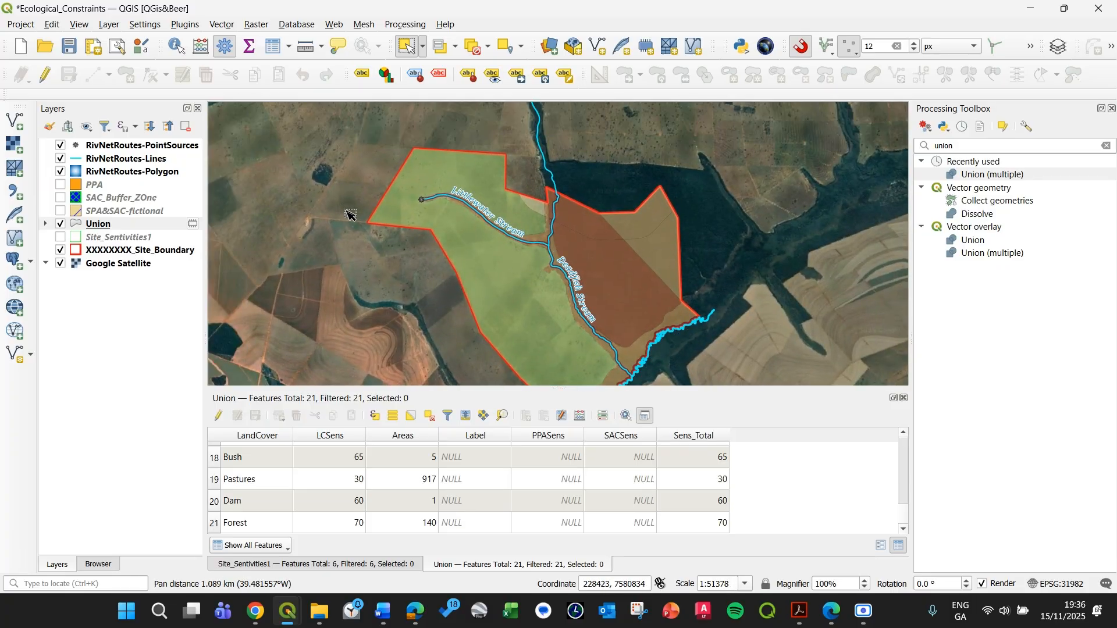
scroll(347, 210, down, 1)
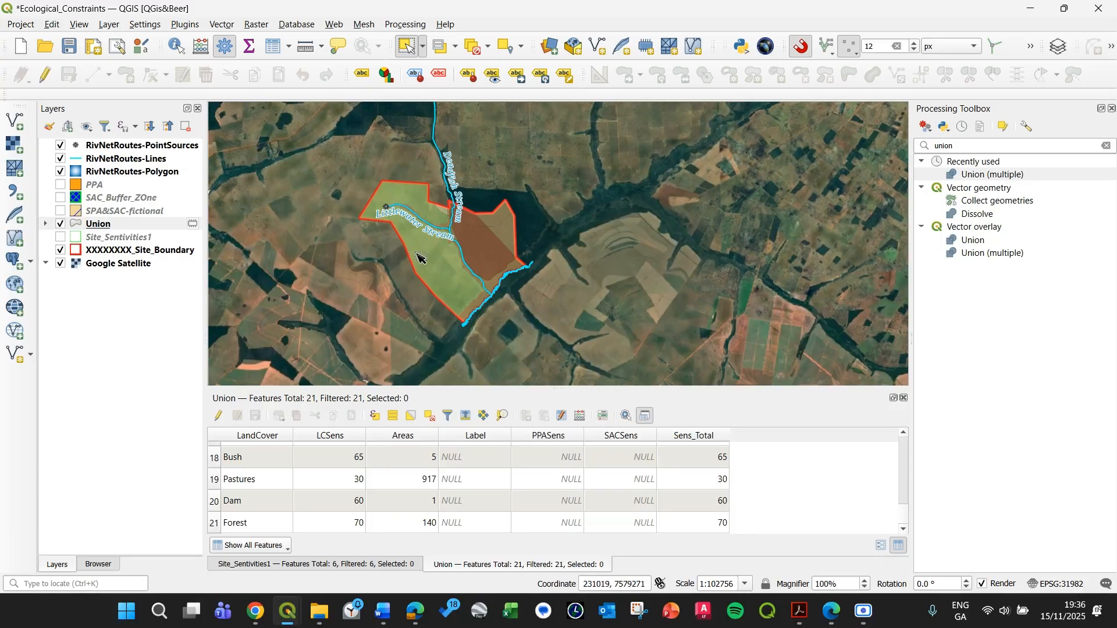
drag(329, 218, 370, 215)
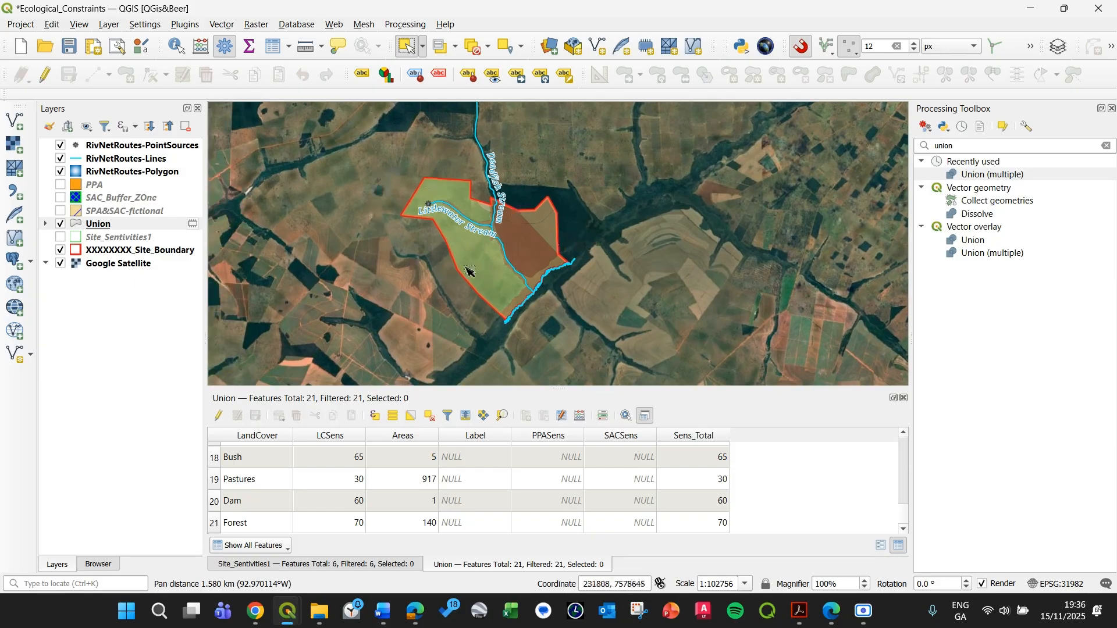